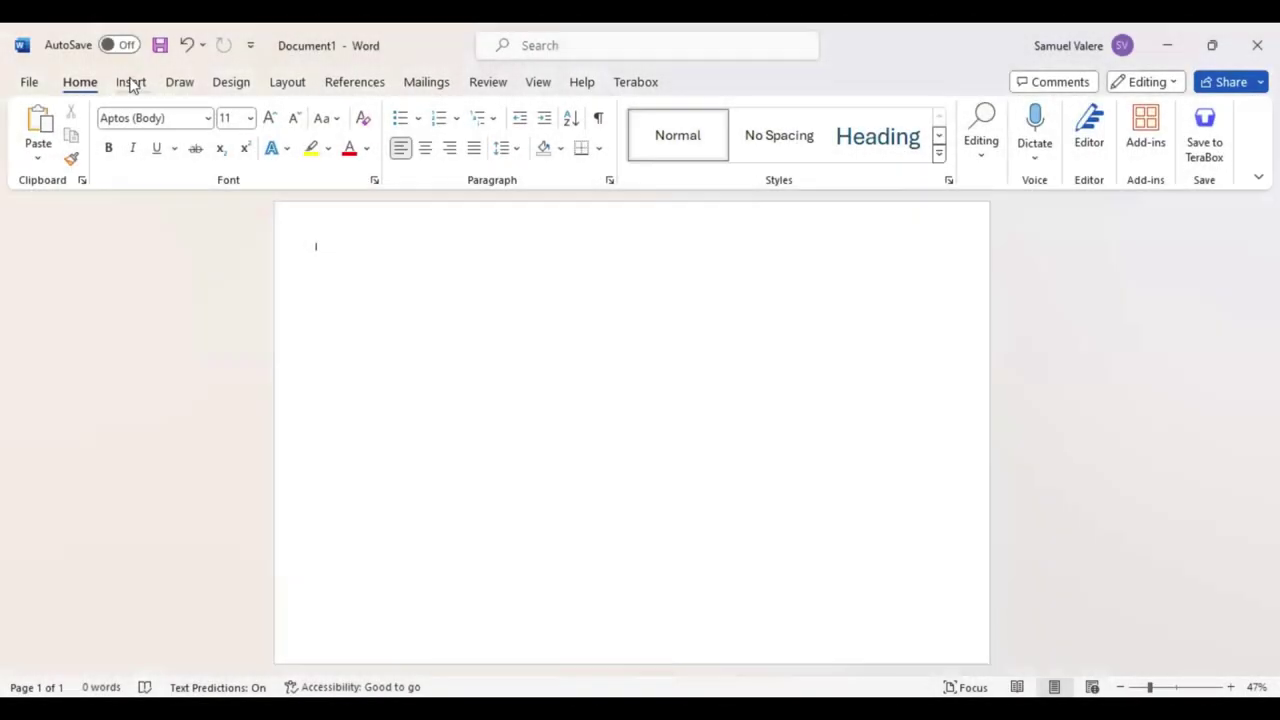
Cover the whole page with a rectangle with no outline and a light cream fill
click(130, 81)
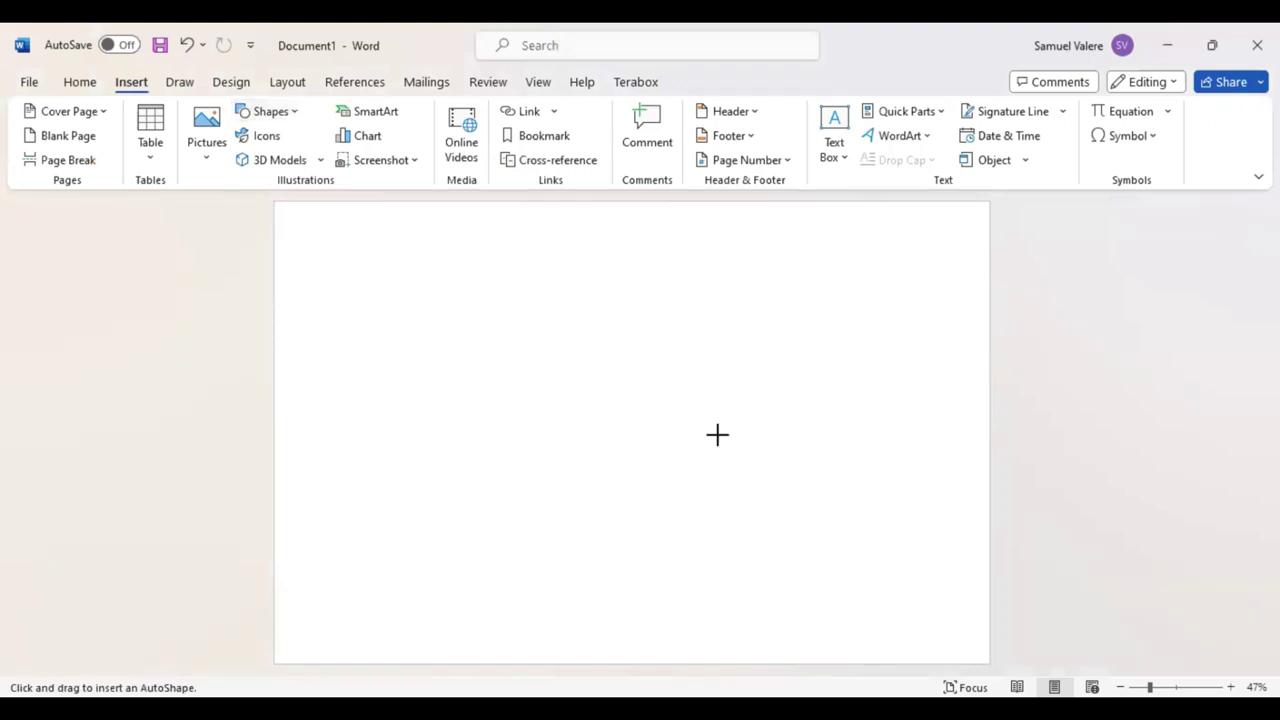
mouse_move(274, 204)
mouse_down()
mouse_move(931, 643)
mouse_move(1011, 676)
mouse_move(952, 607)
mouse_up()
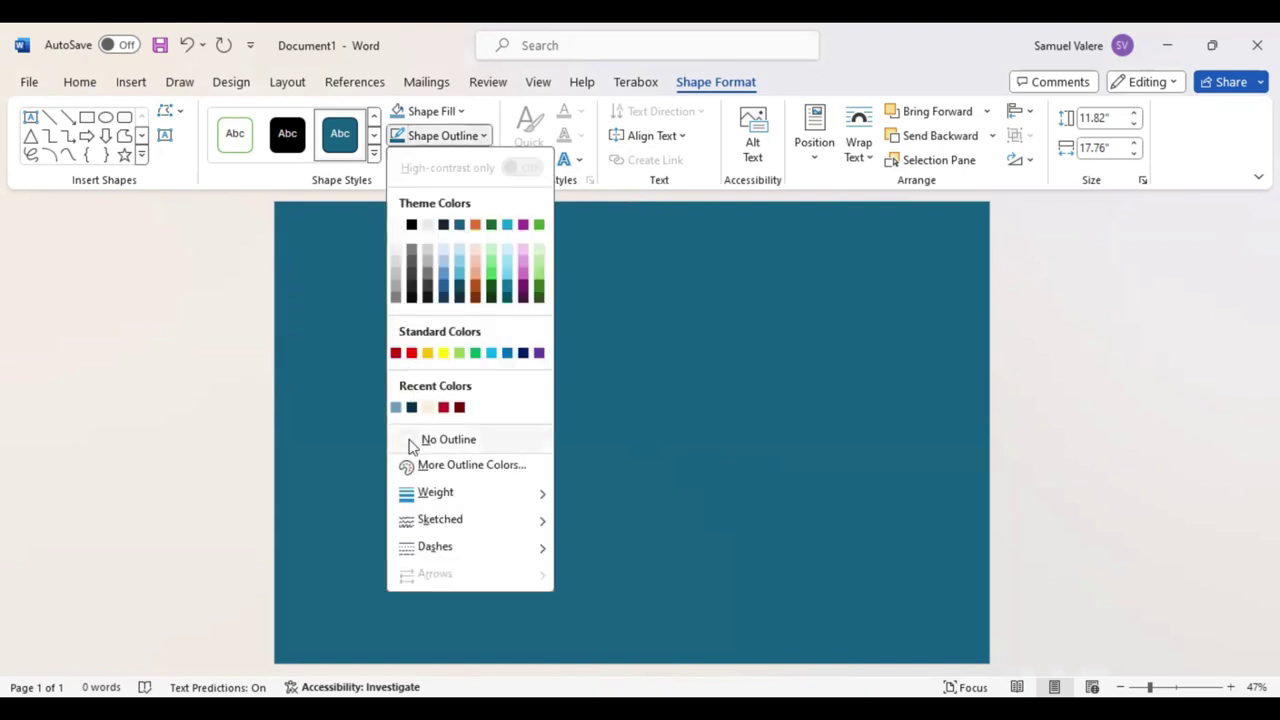
click(412, 443)
click(462, 111)
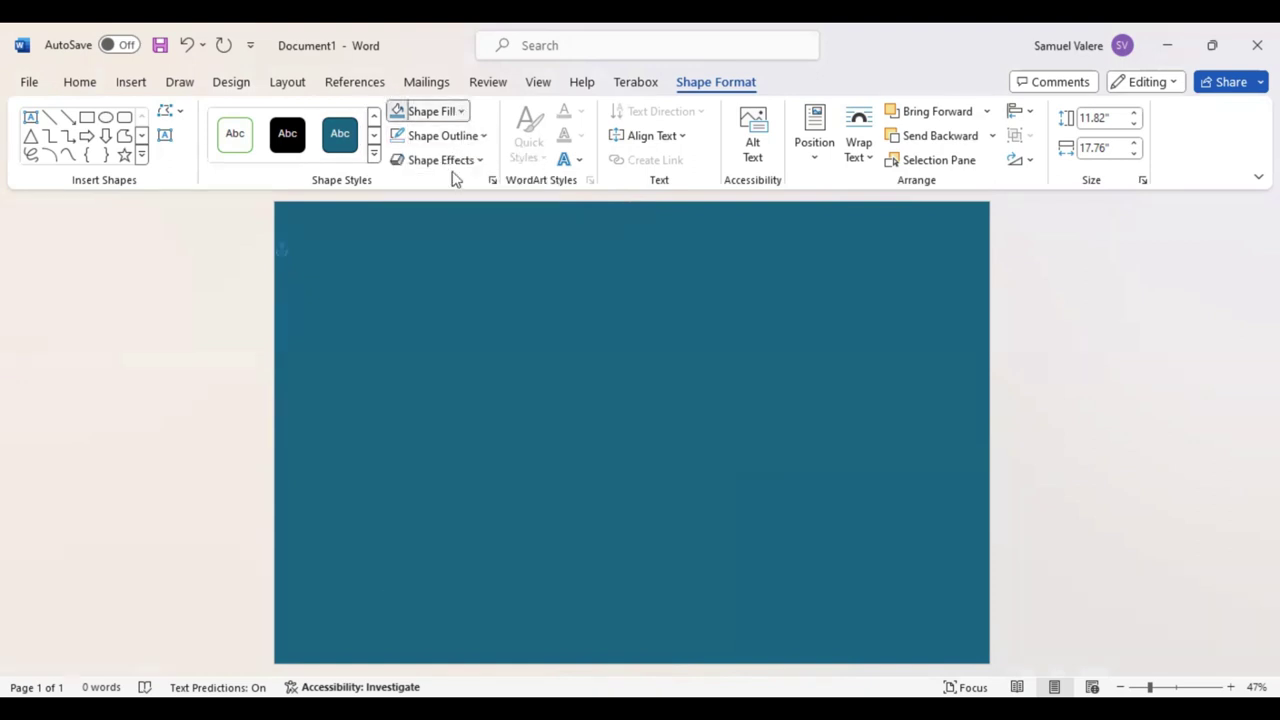
click(427, 384)
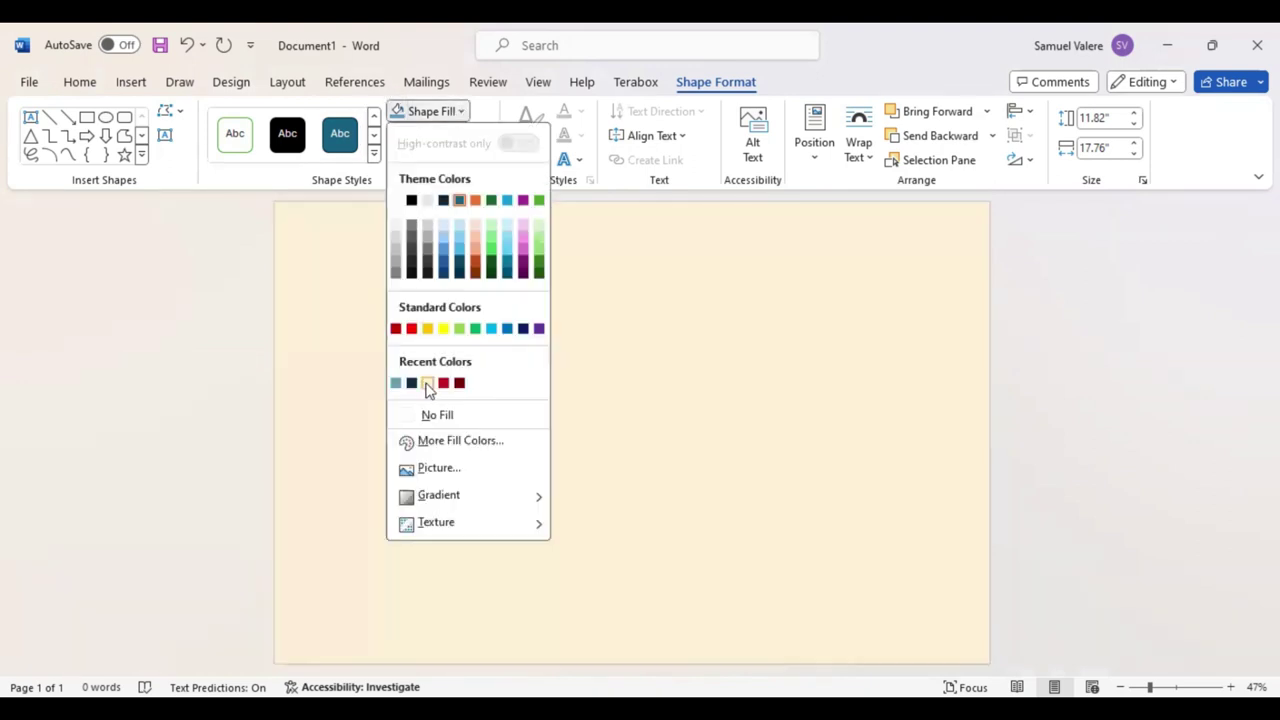
click(758, 245)
click(87, 117)
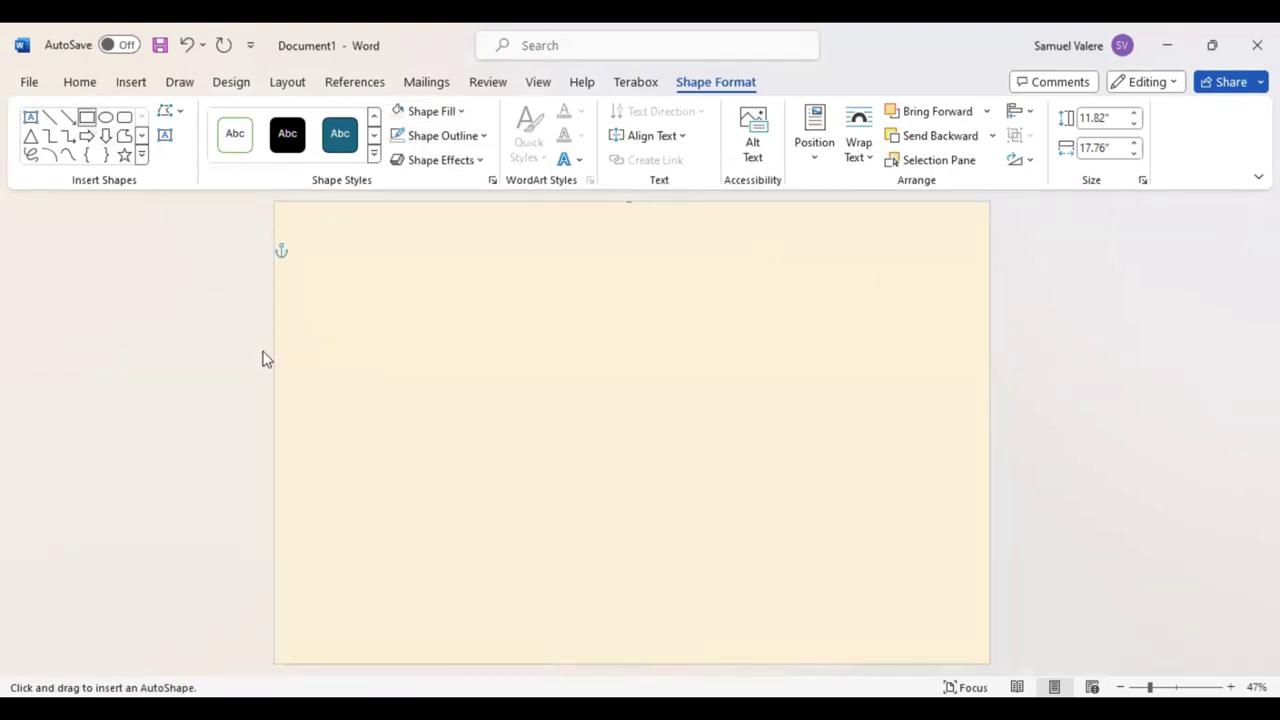
Draw a dark teal band across the lower page, stretched to the left and bottom edges
drag(325, 517, 990, 660)
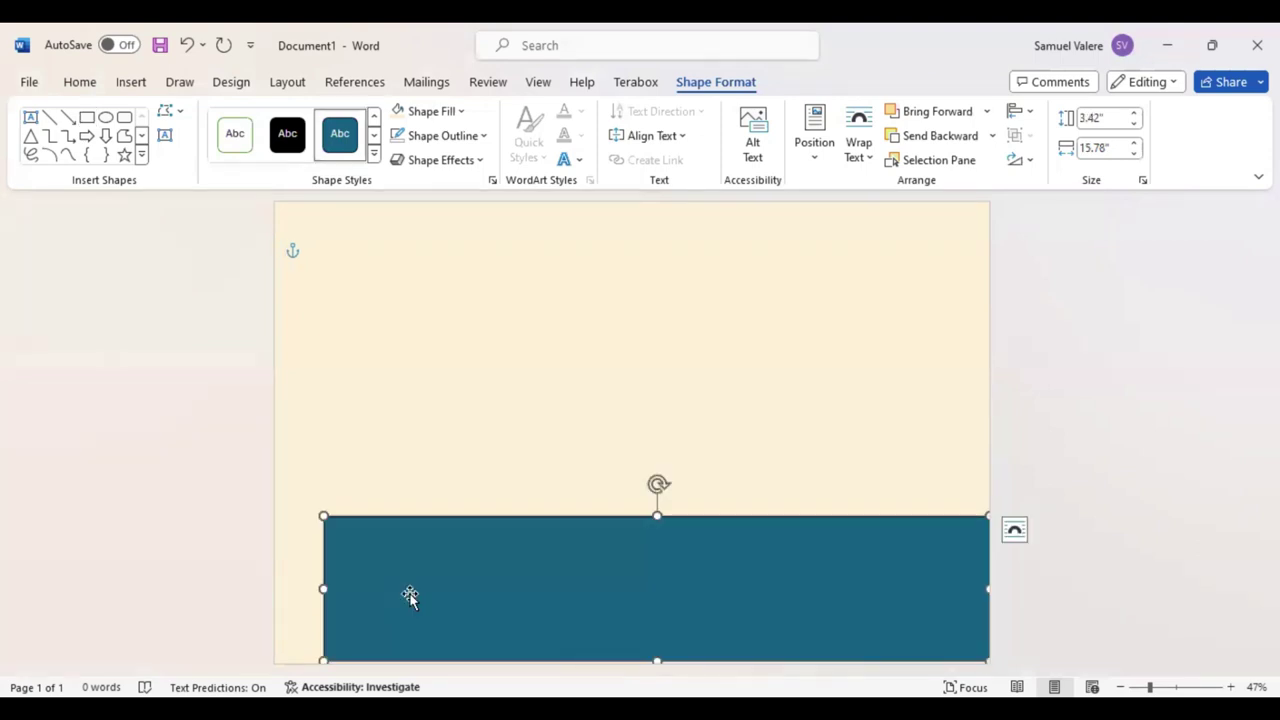
drag(323, 589, 274, 587)
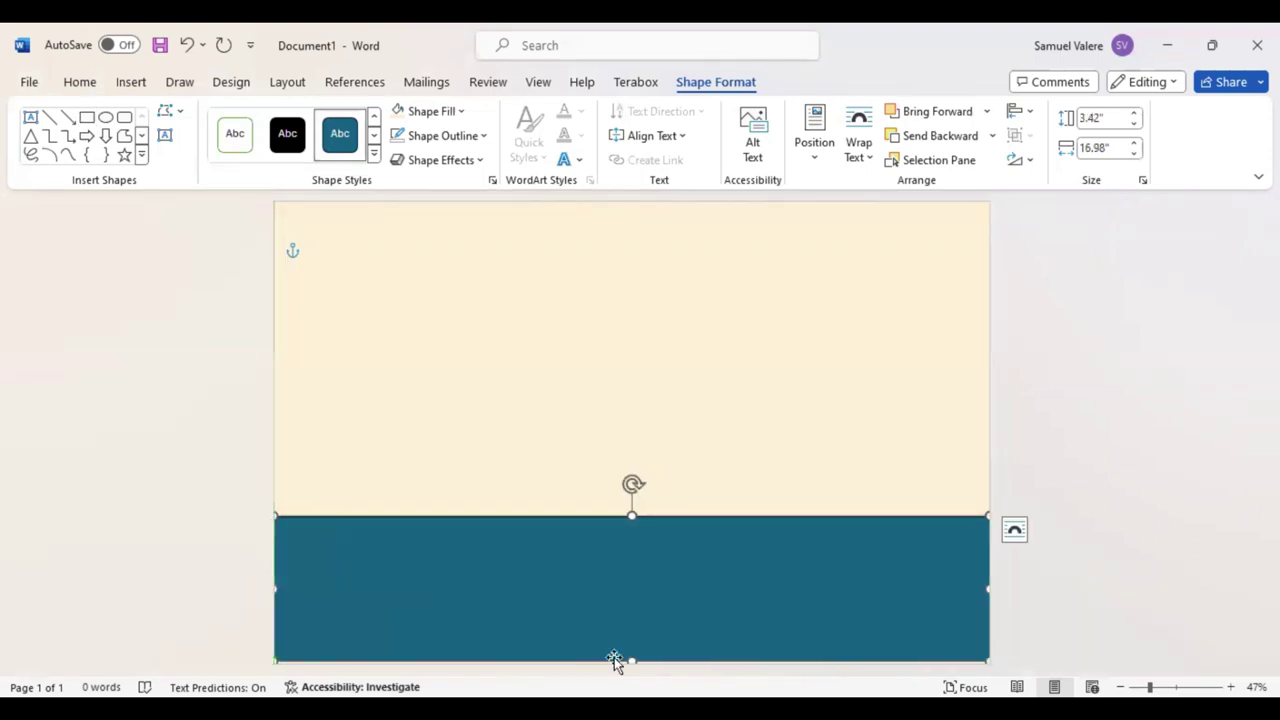
drag(629, 661, 630, 663)
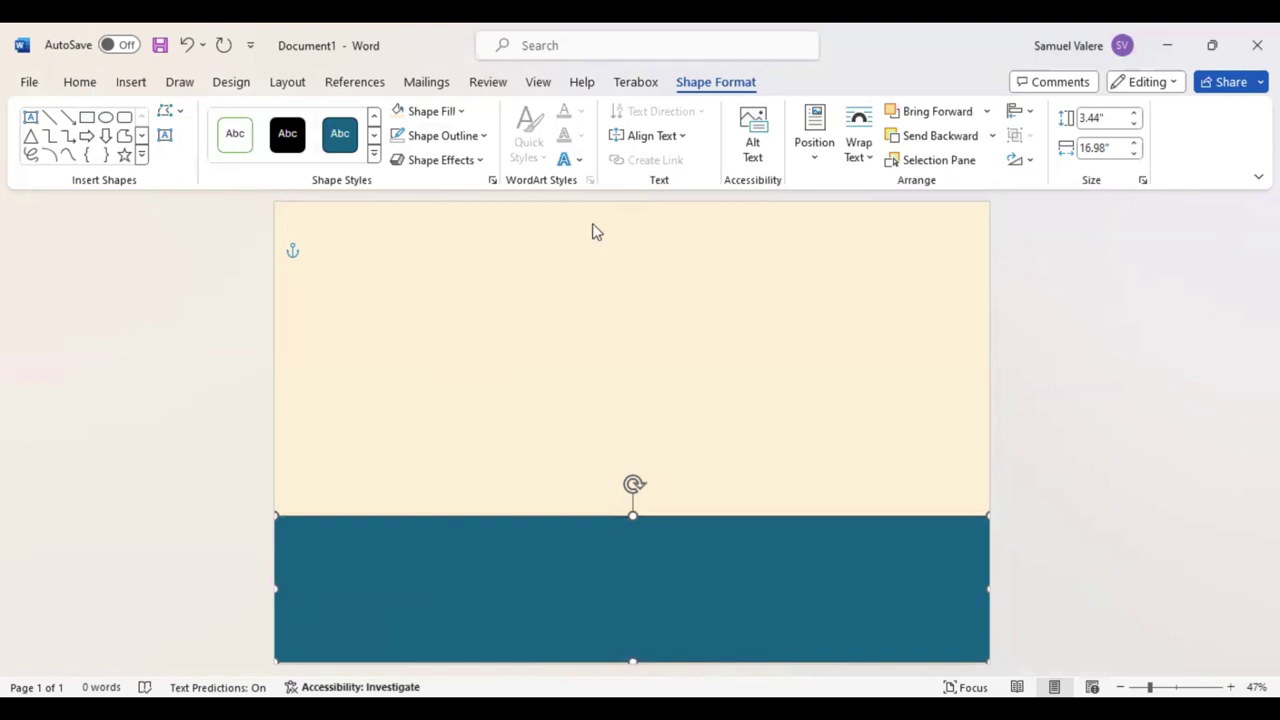
Use Edit Points to bow the band's top edge into a dip, raising the right end and lowering the left
right_click(541, 232)
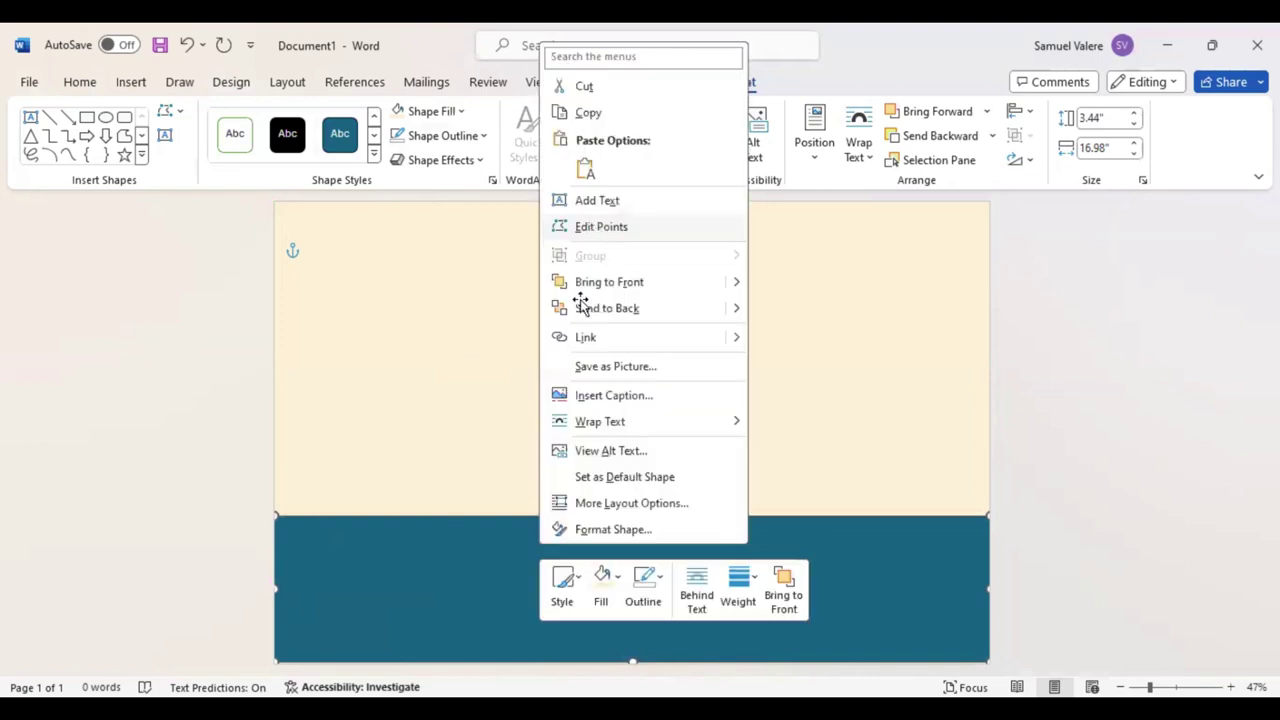
click(287, 516)
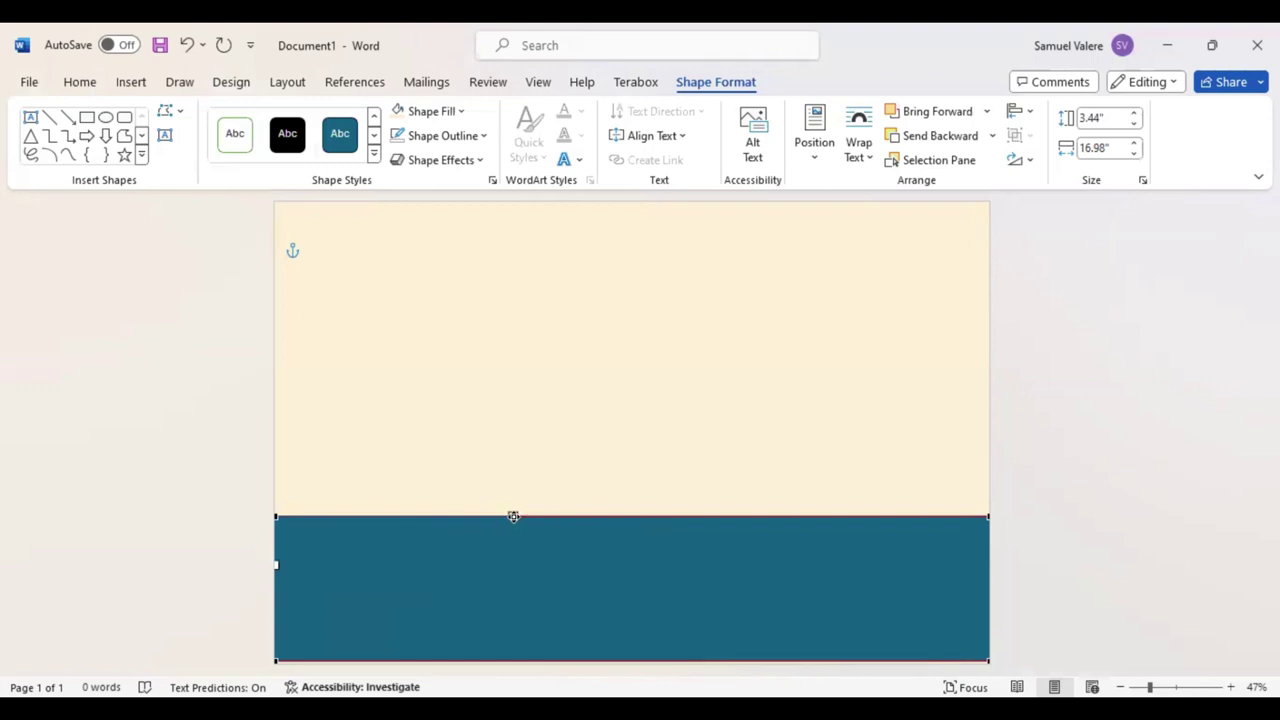
drag(513, 516, 530, 612)
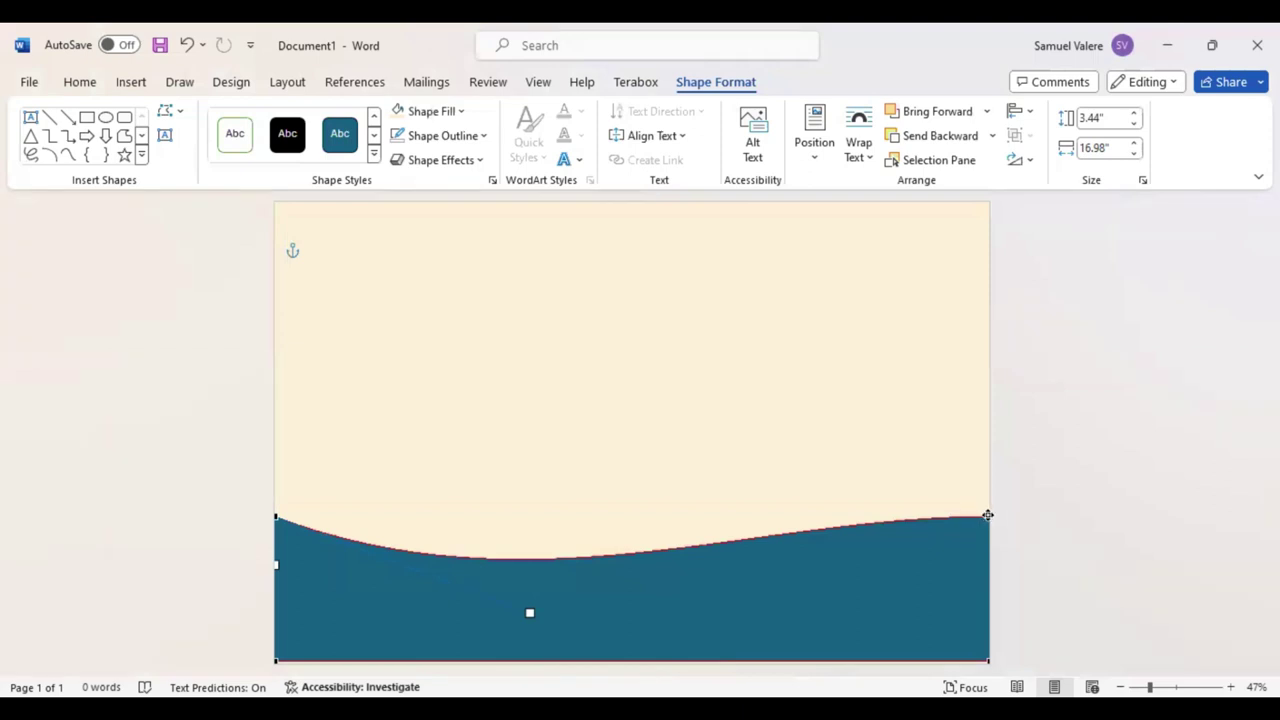
drag(987, 515, 987, 501)
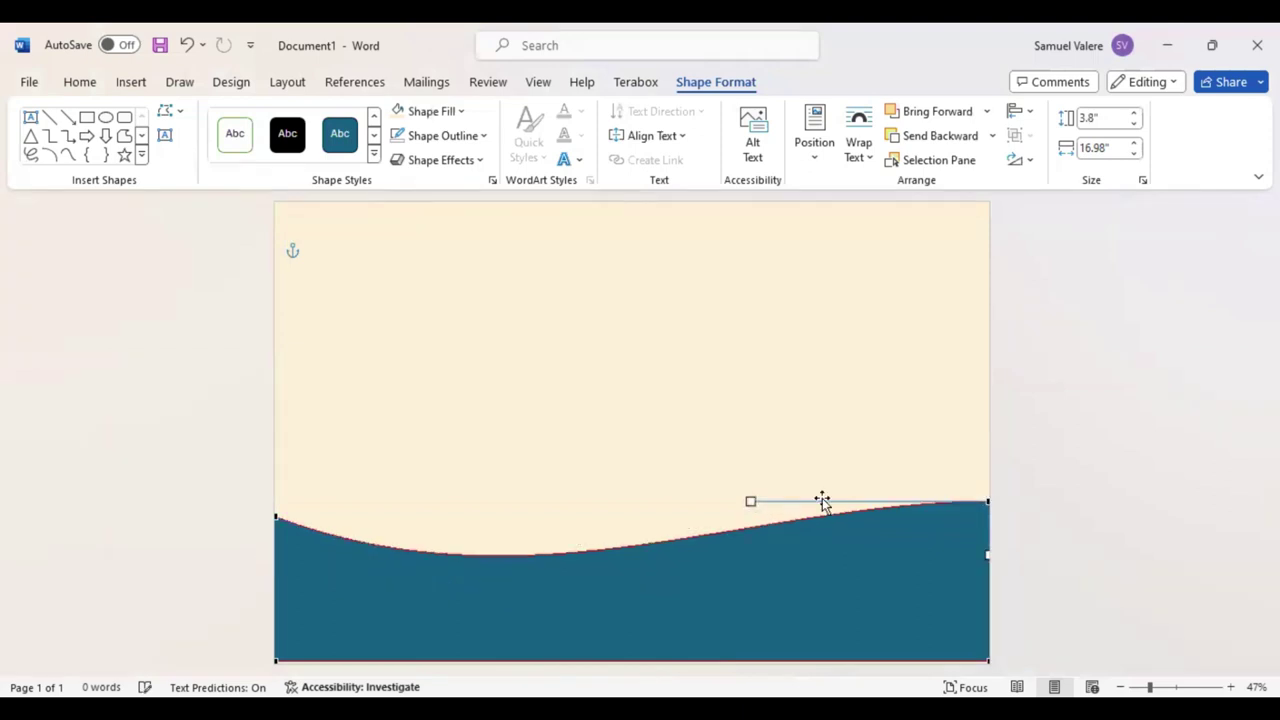
drag(752, 522, 764, 577)
mouse_move(278, 517)
mouse_down()
mouse_move(278, 595)
mouse_move(281, 566)
mouse_up()
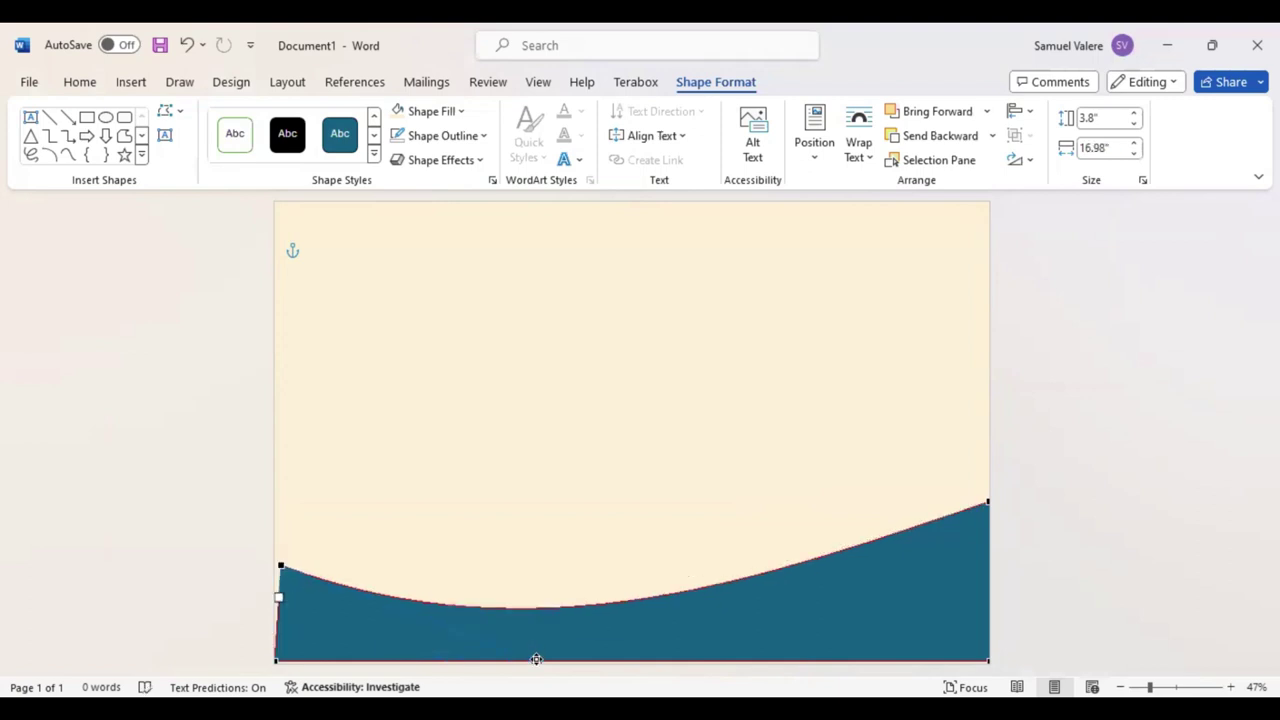
drag(501, 626, 495, 618)
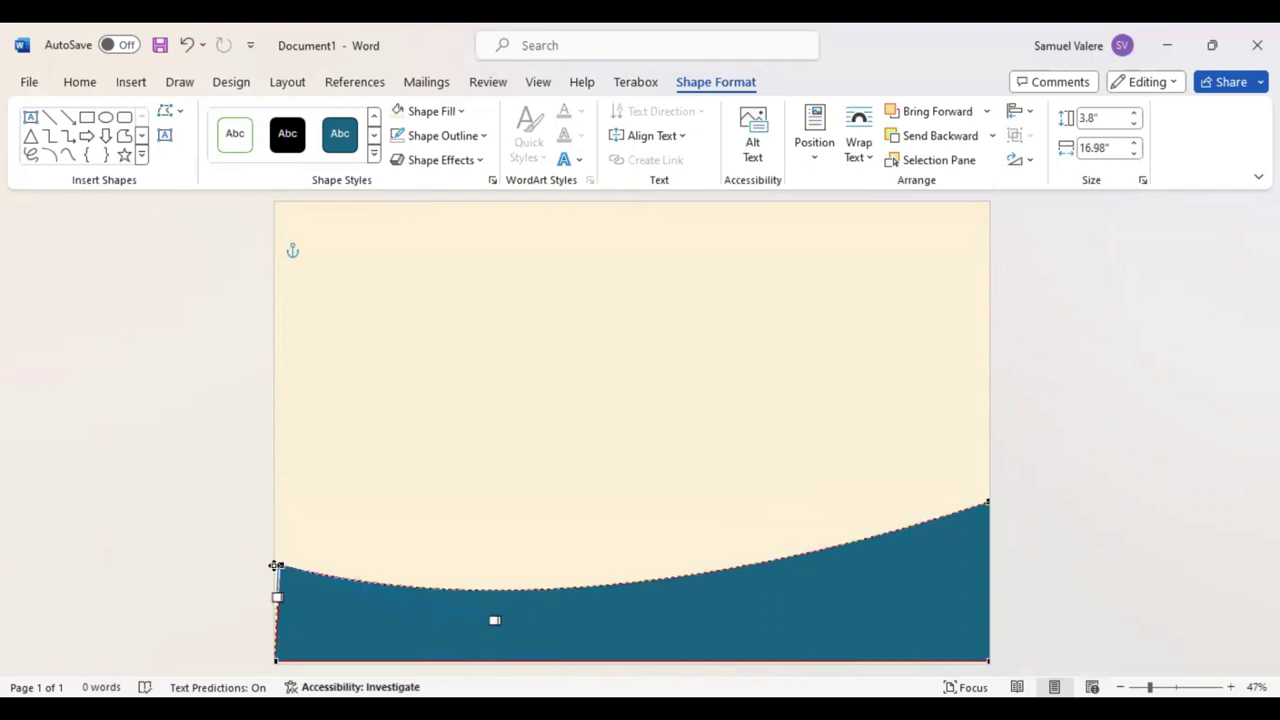
drag(278, 566, 276, 598)
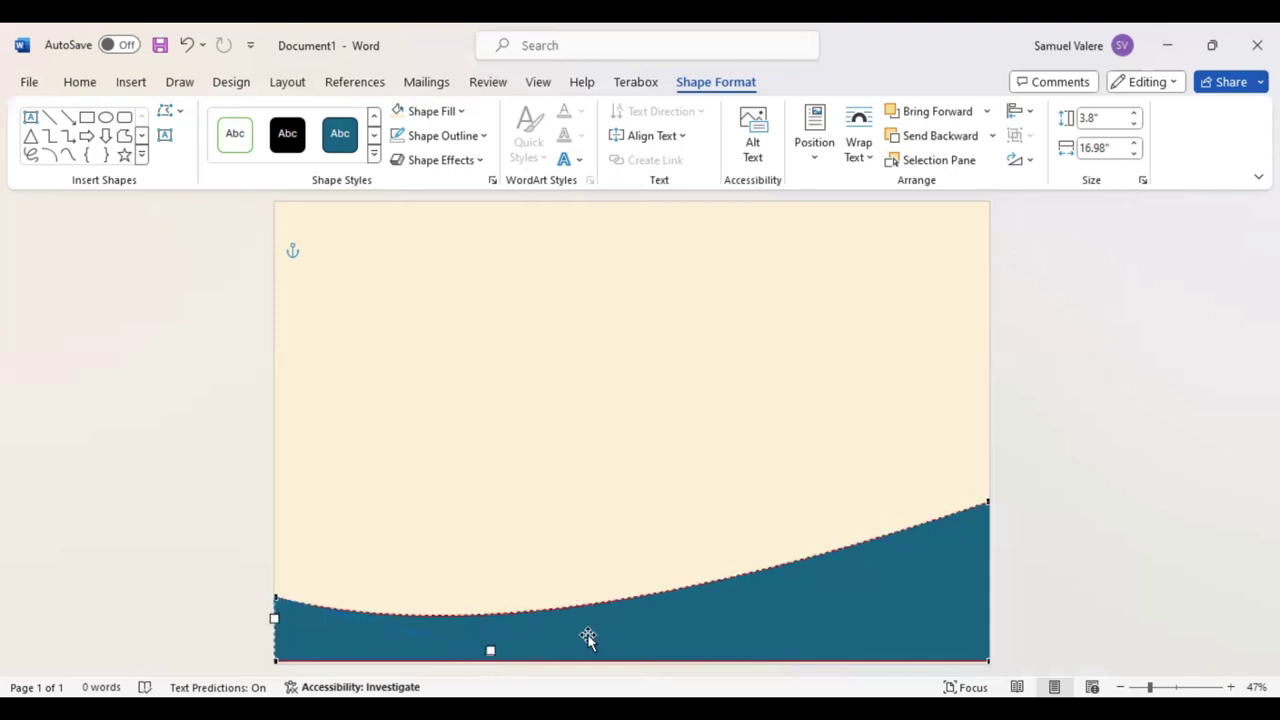
Refine the wave's slope at the right and left ends, then finish point editing
click(988, 505)
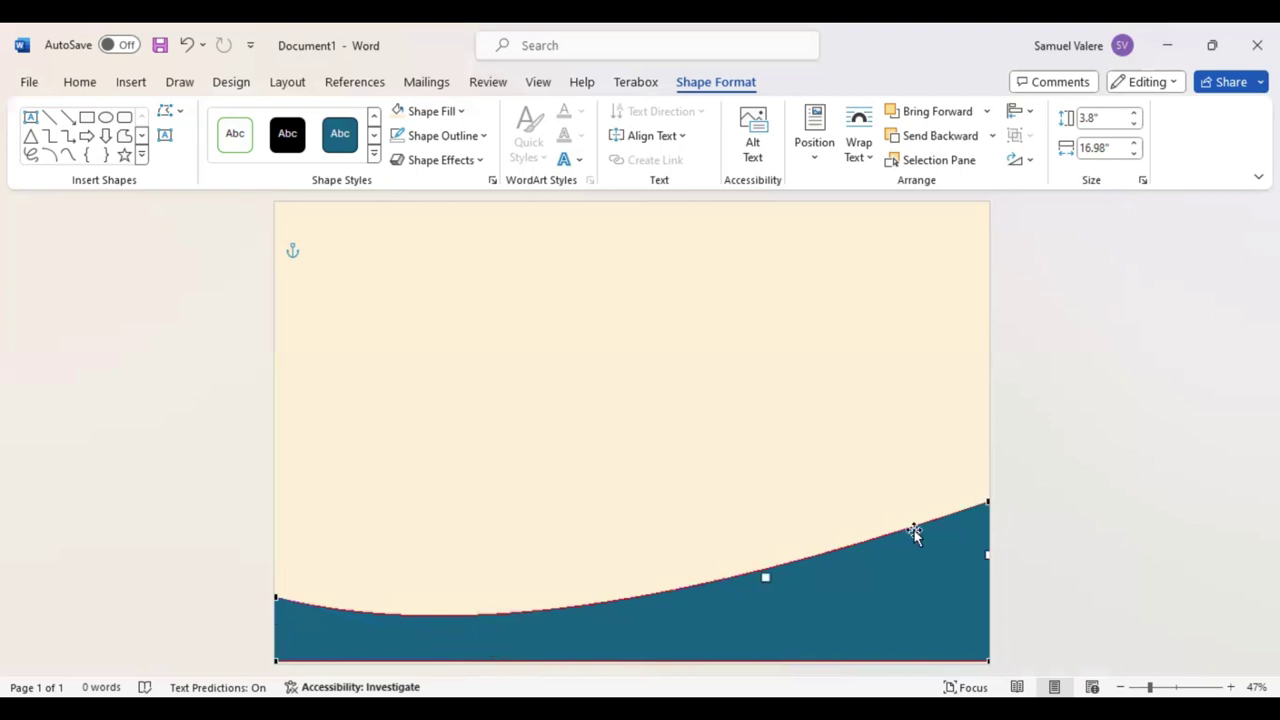
drag(766, 583, 768, 587)
drag(968, 526, 968, 527)
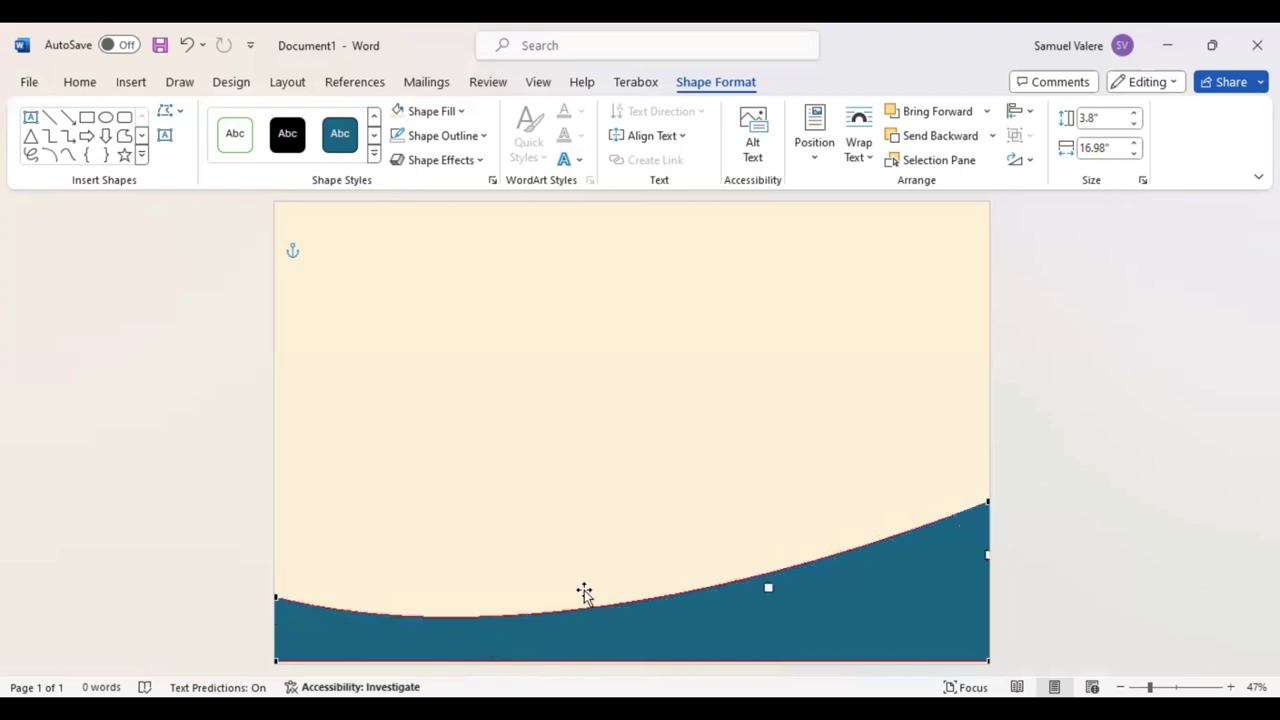
click(279, 599)
drag(492, 645, 484, 644)
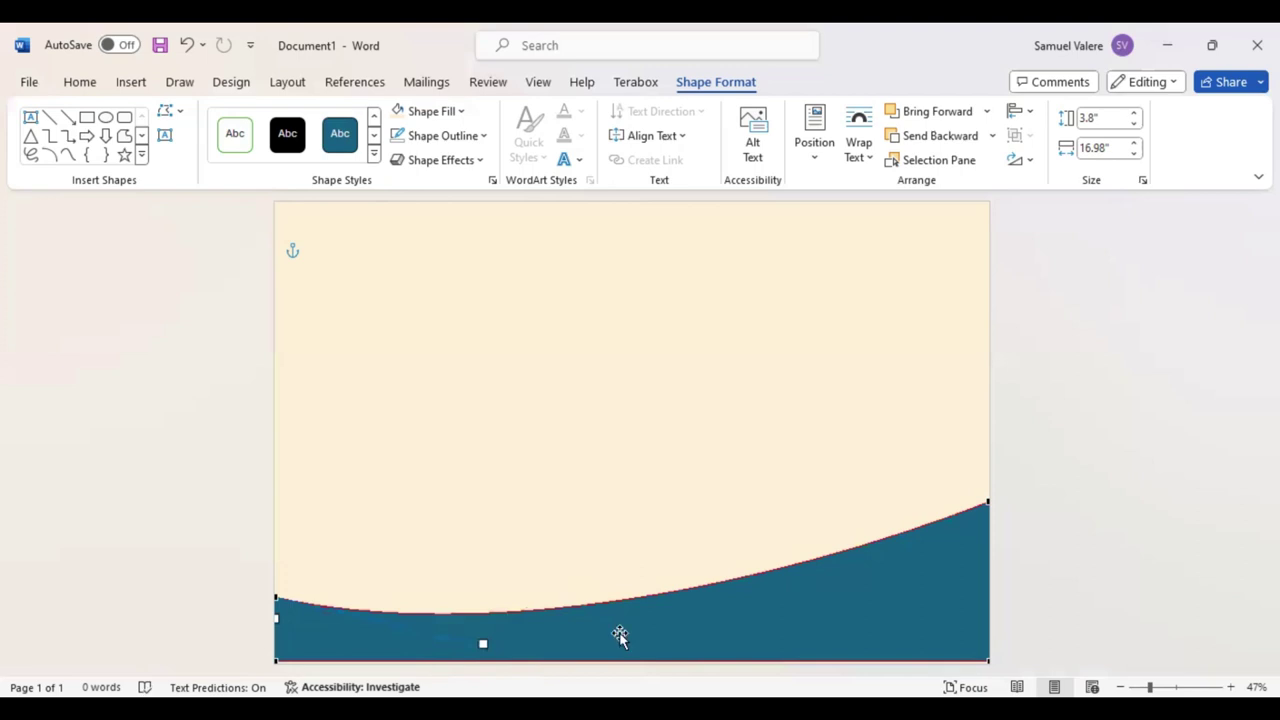
click(649, 628)
drag(649, 628, 648, 635)
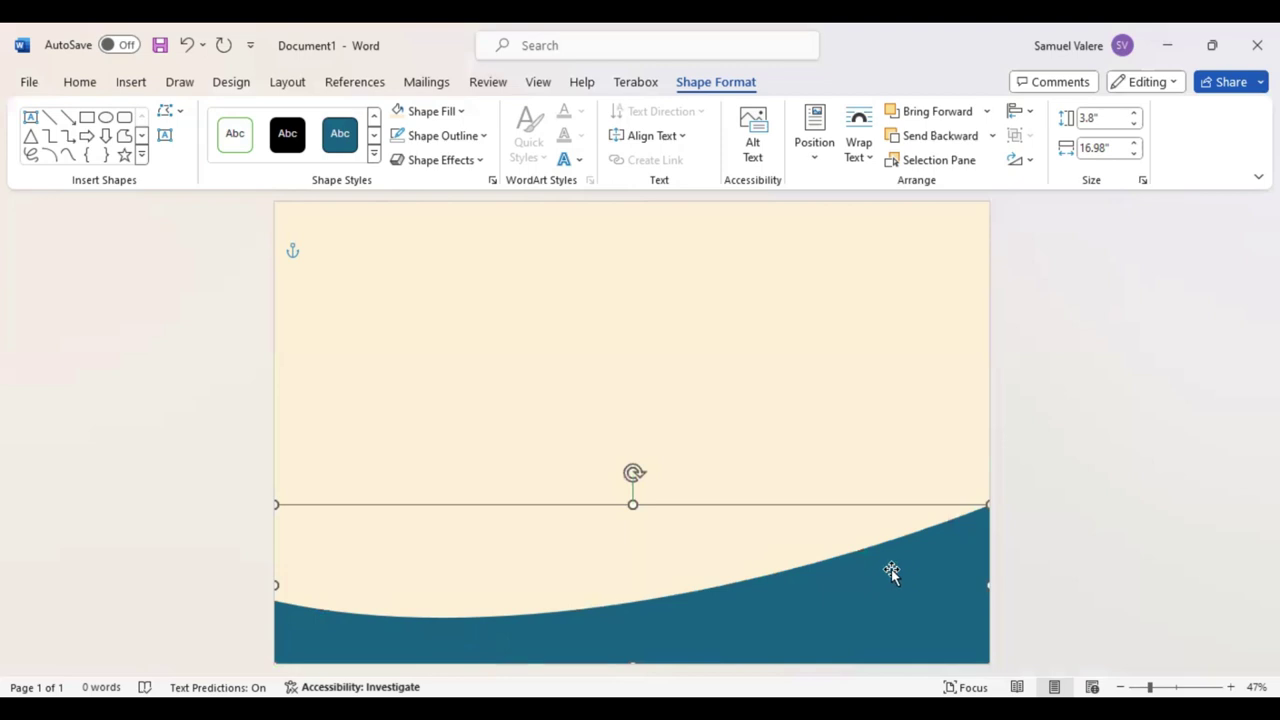
Duplicate the wave, raise the copy higher on the page, and give it a light blue gradient fill
drag(888, 565, 859, 547)
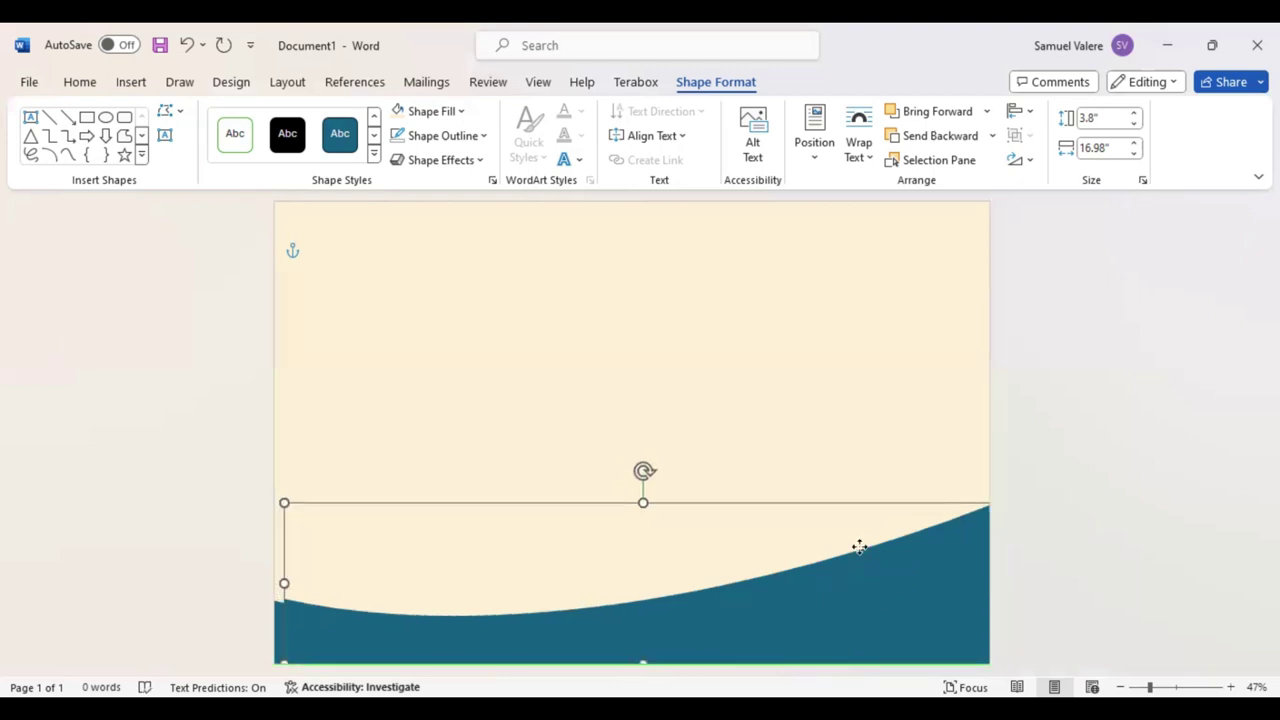
mouse_move(859, 547)
mouse_down()
mouse_move(635, 455)
mouse_move(634, 430)
mouse_up()
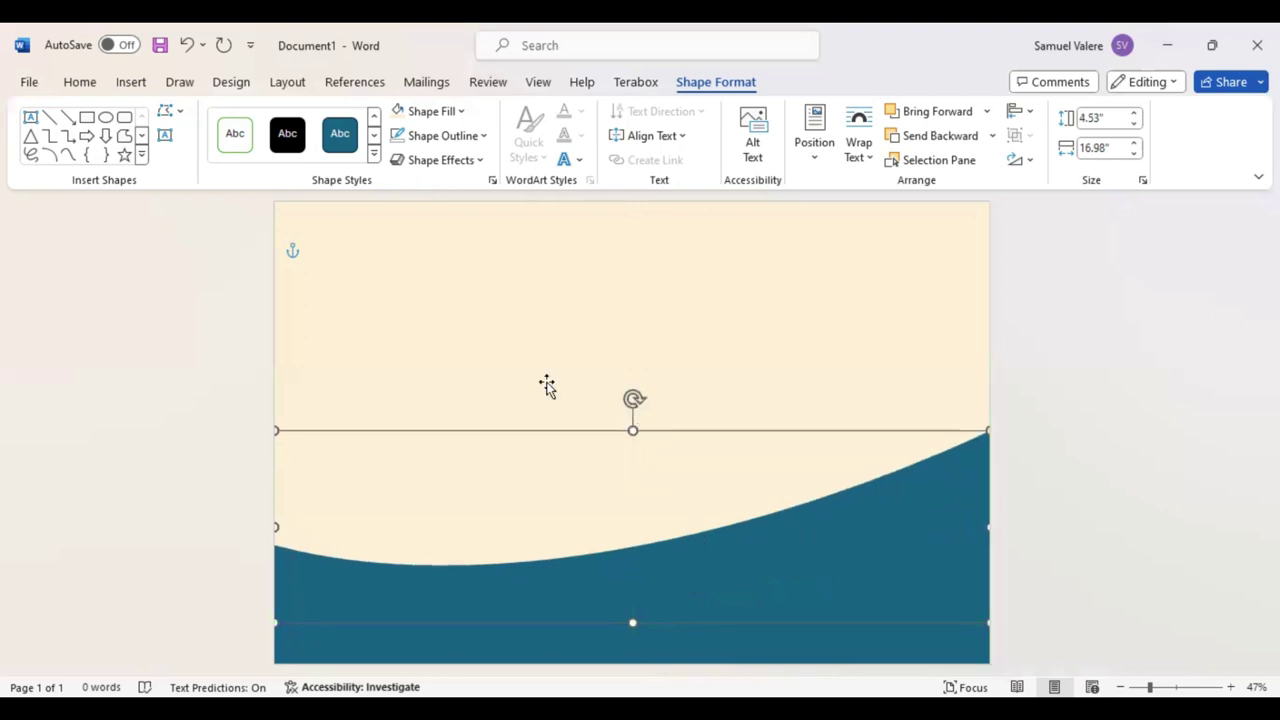
click(466, 113)
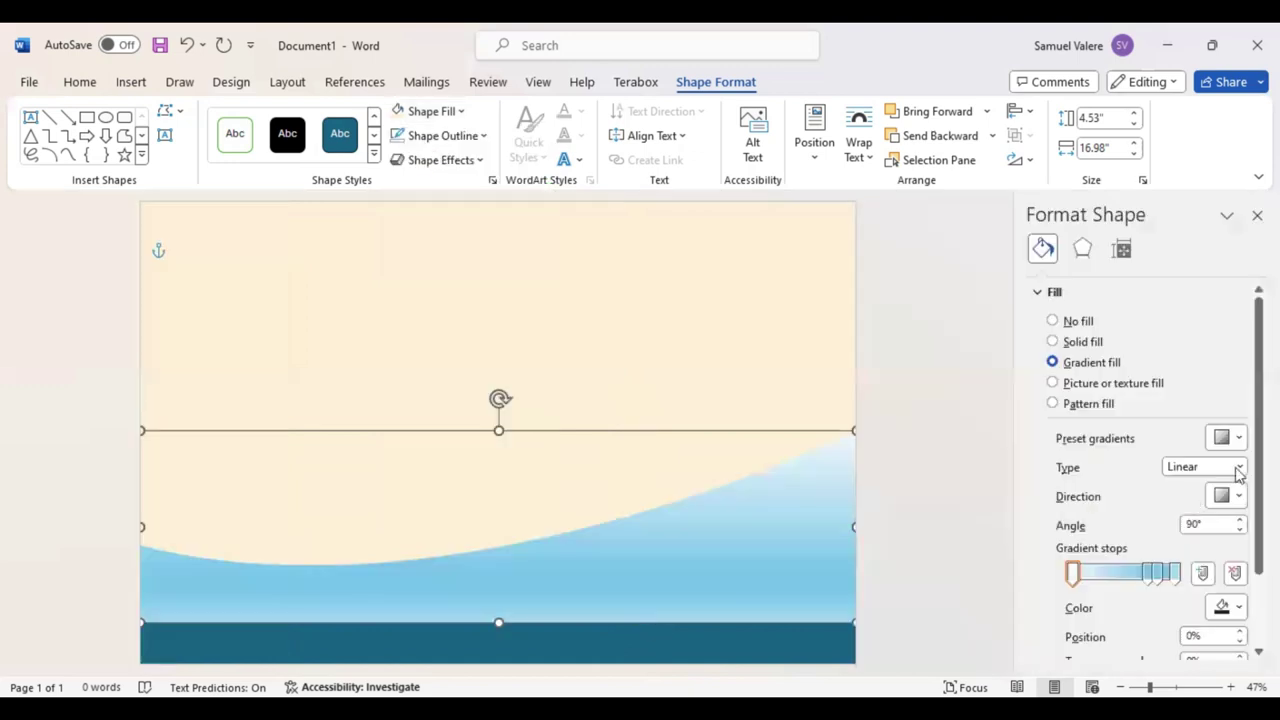
Make the copy's gradient radial with only two stops, the right one at 74%
click(1240, 470)
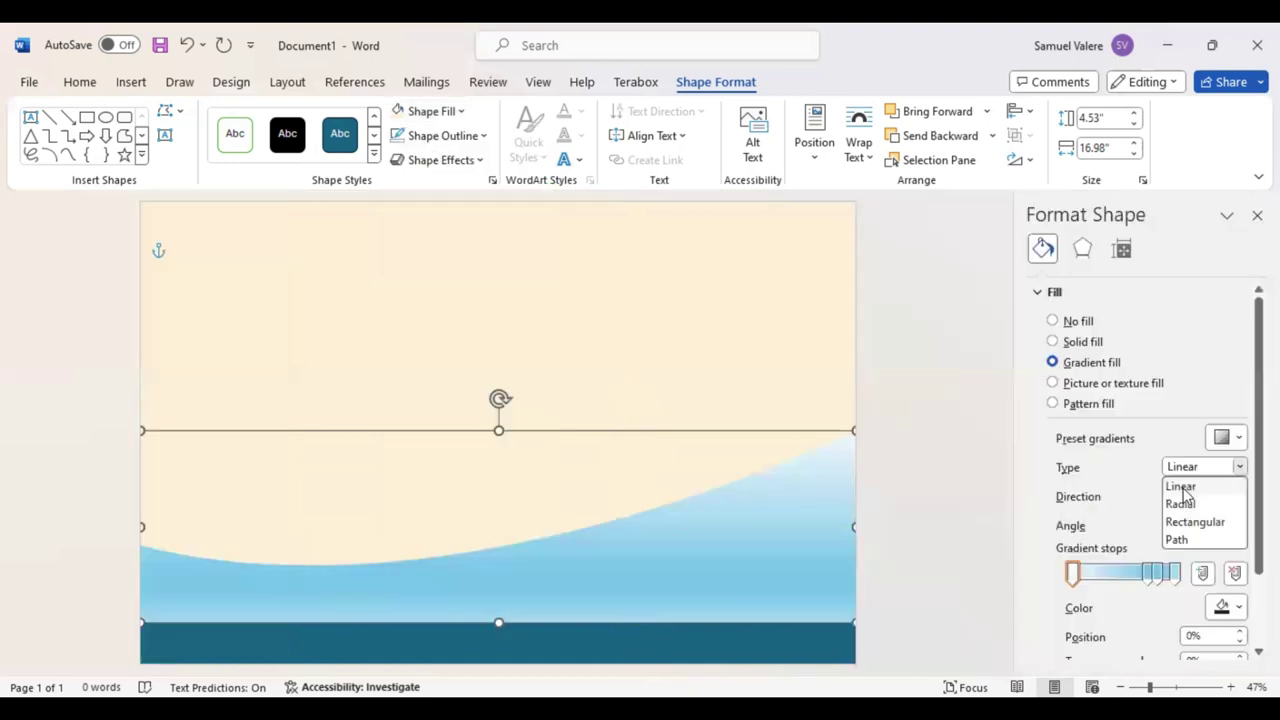
click(1183, 488)
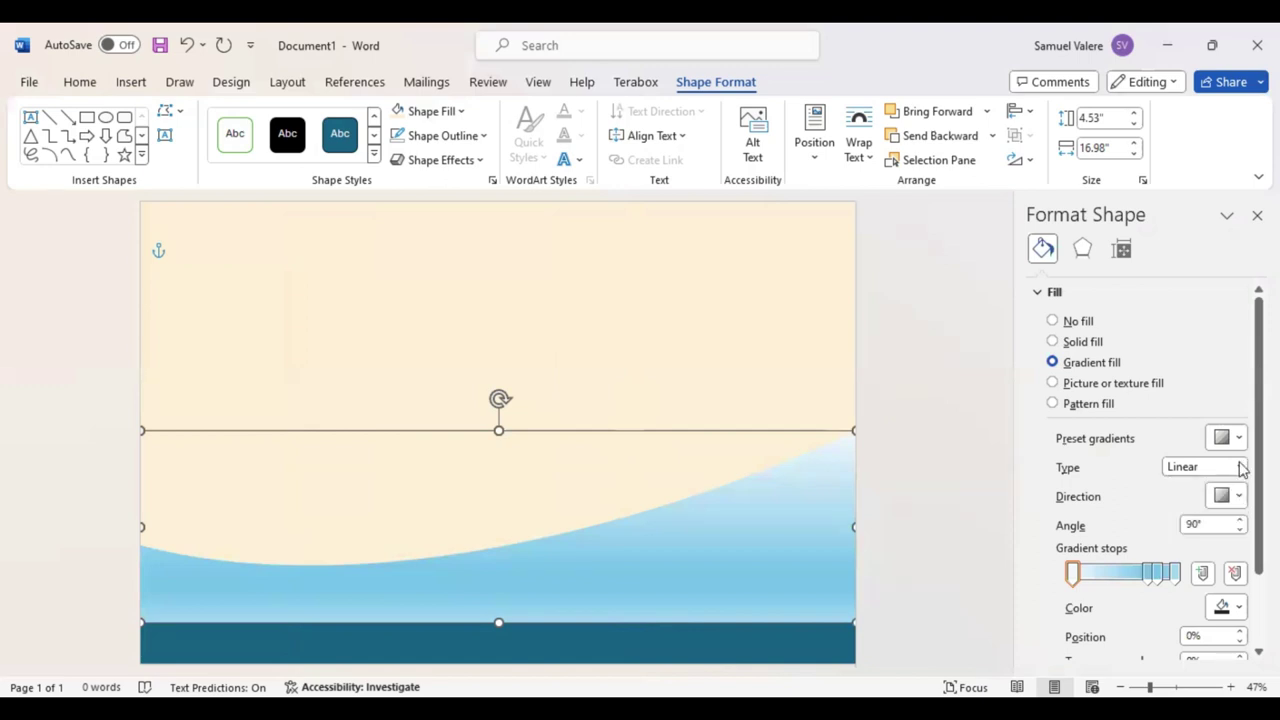
click(1200, 467)
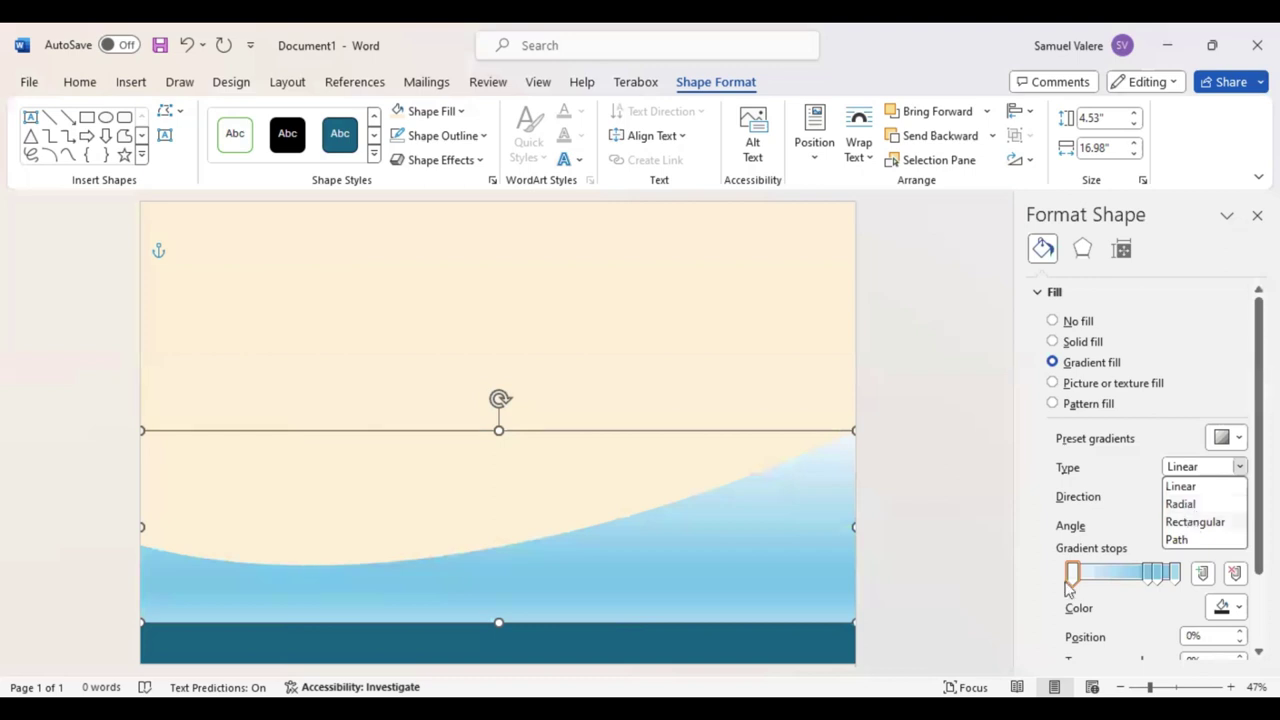
key(Return)
click(1160, 574)
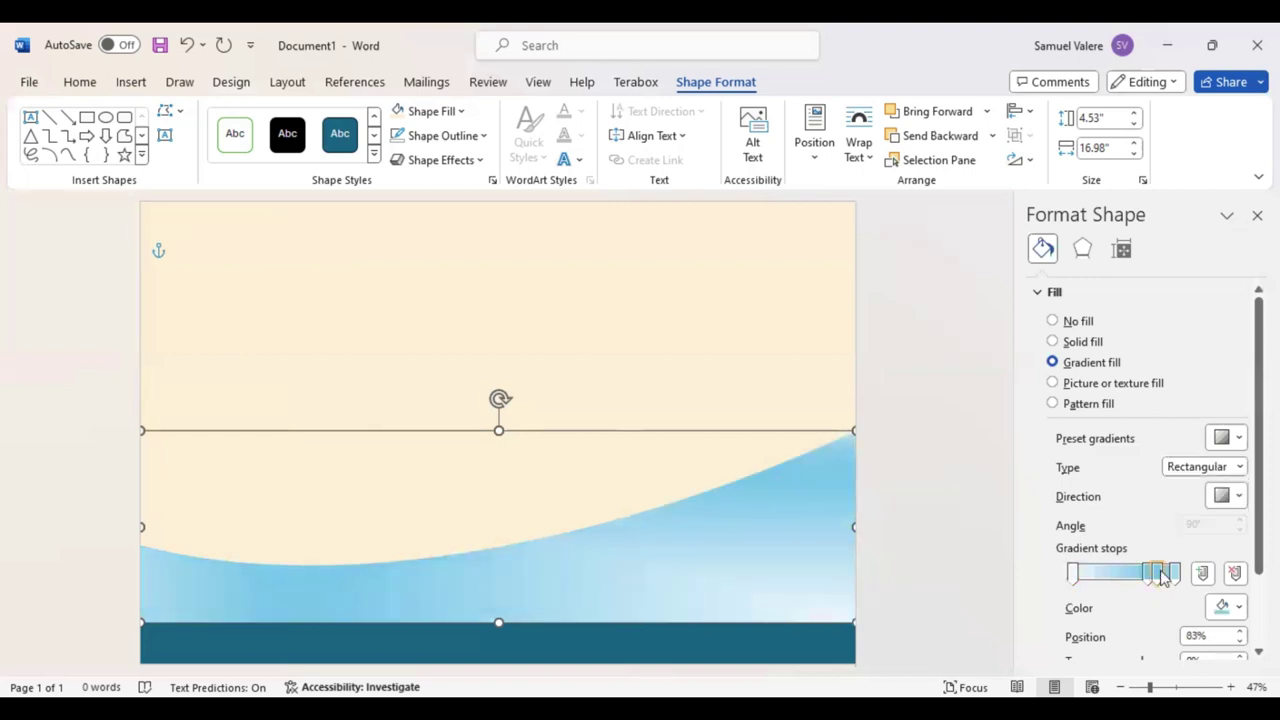
click(1234, 573)
click(1234, 573)
click(1234, 573)
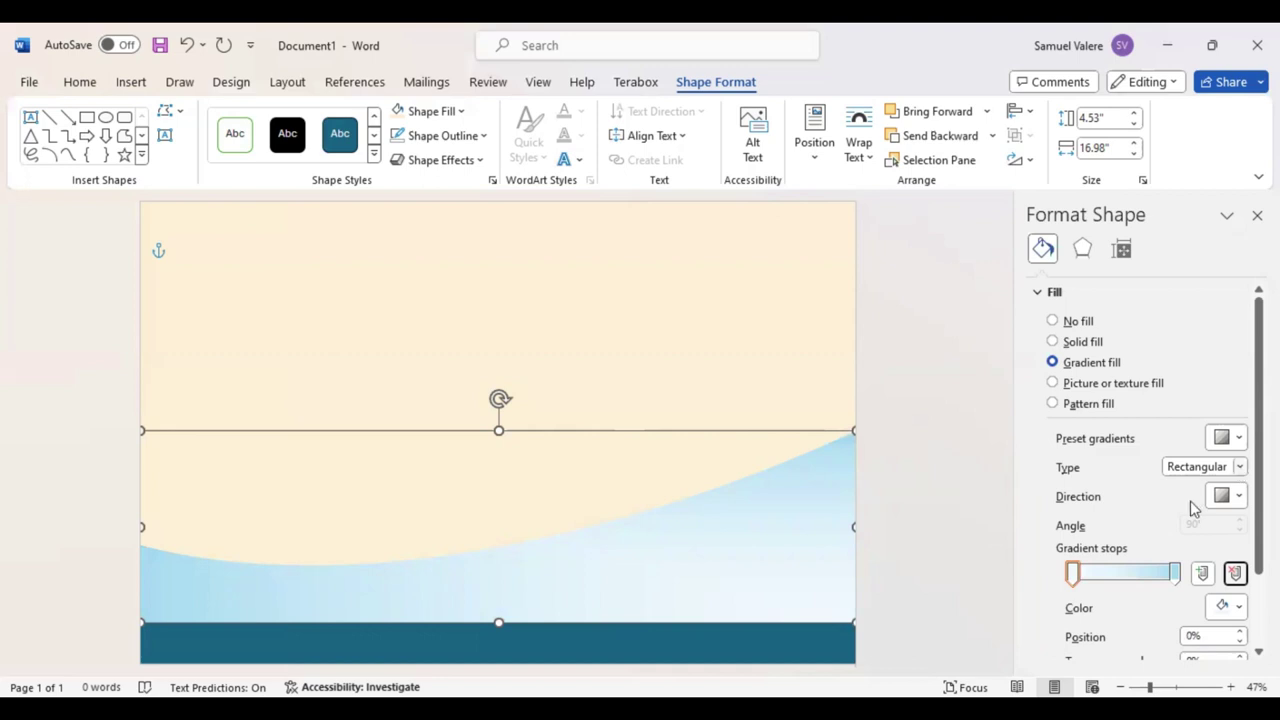
key(Up)
mouse_move(1174, 572)
mouse_down()
mouse_move(1147, 574)
mouse_move(1178, 578)
mouse_up()
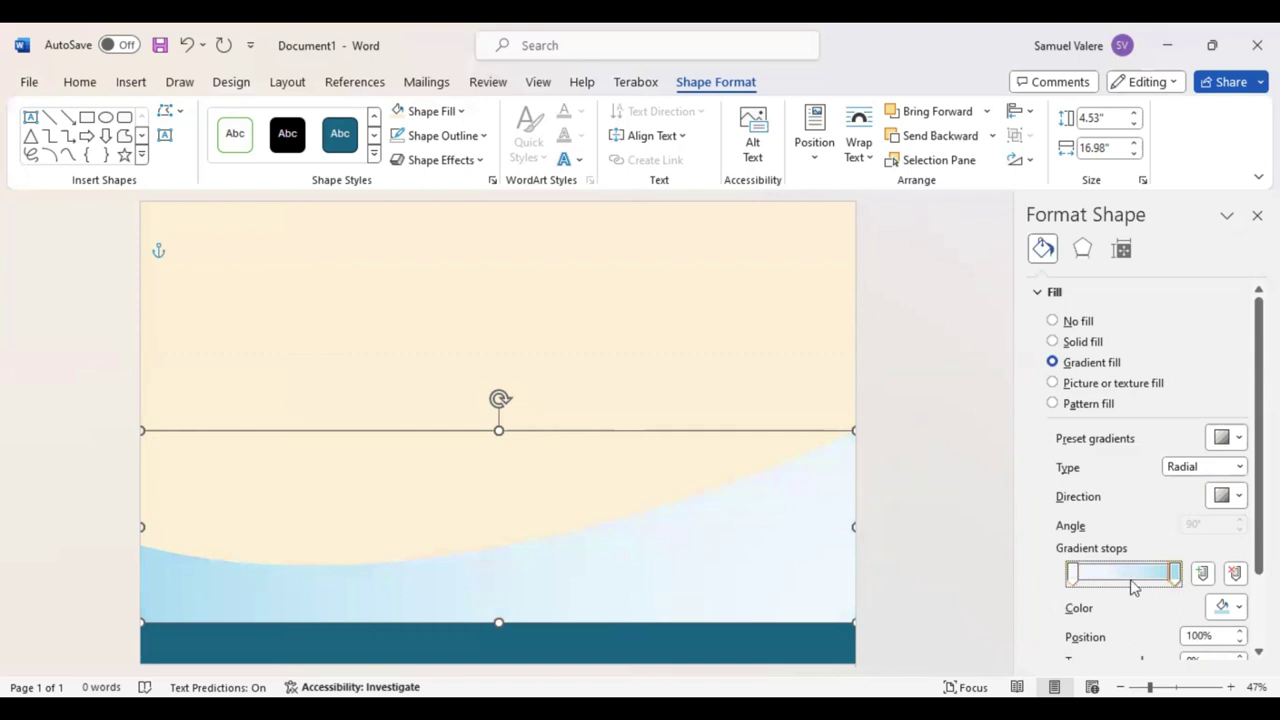
Set the gradient stops to navy at 0% and dark red near 81%, and stretch the wave to the page bottom
click(1073, 575)
click(1175, 573)
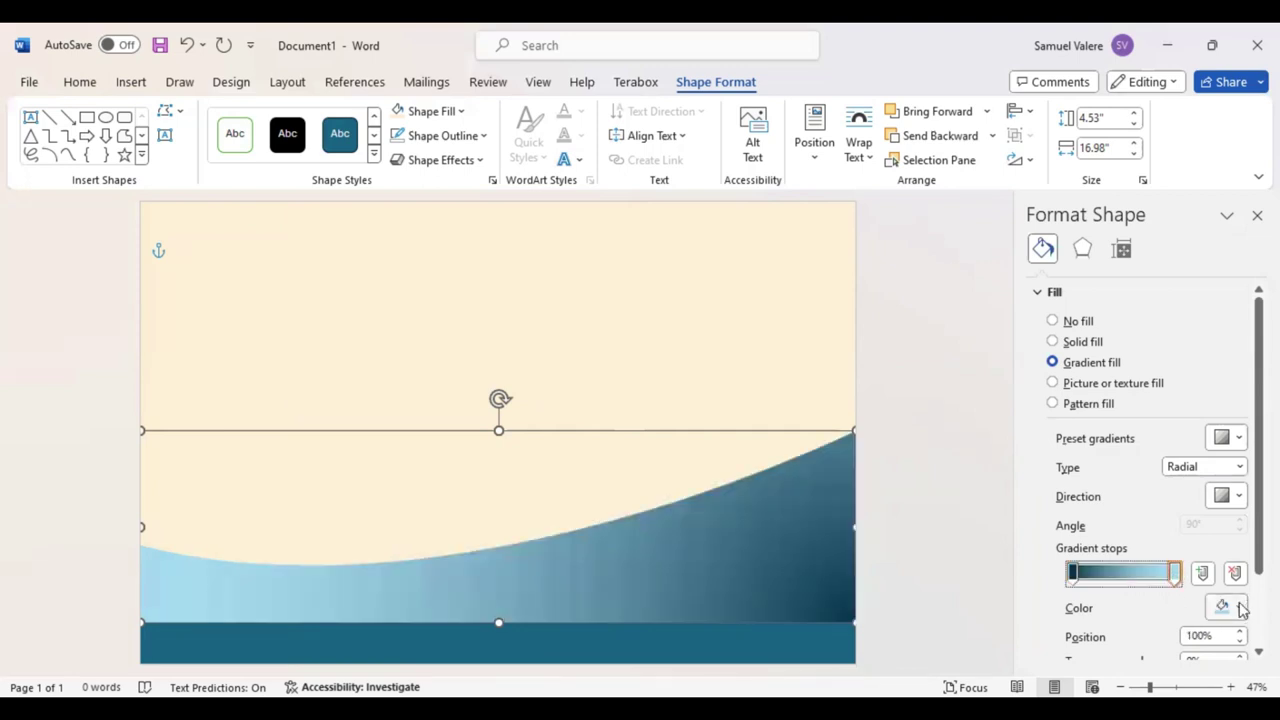
click(1191, 556)
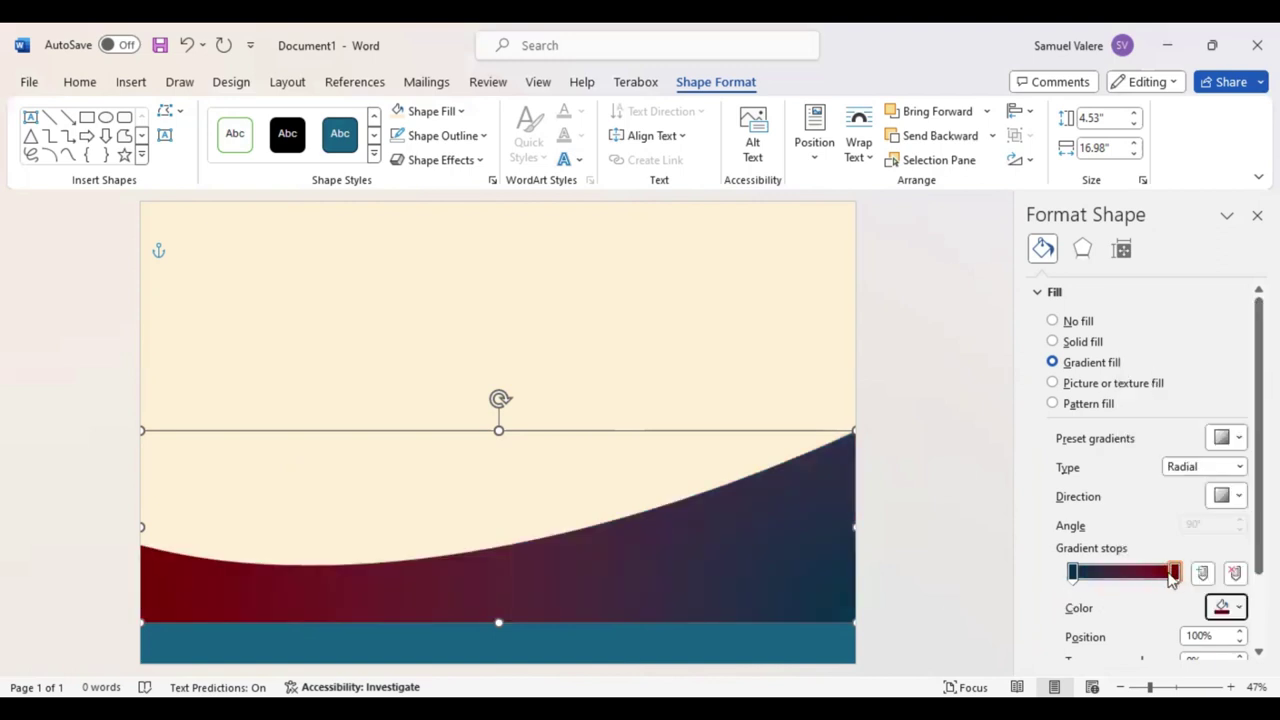
drag(1174, 572, 1166, 574)
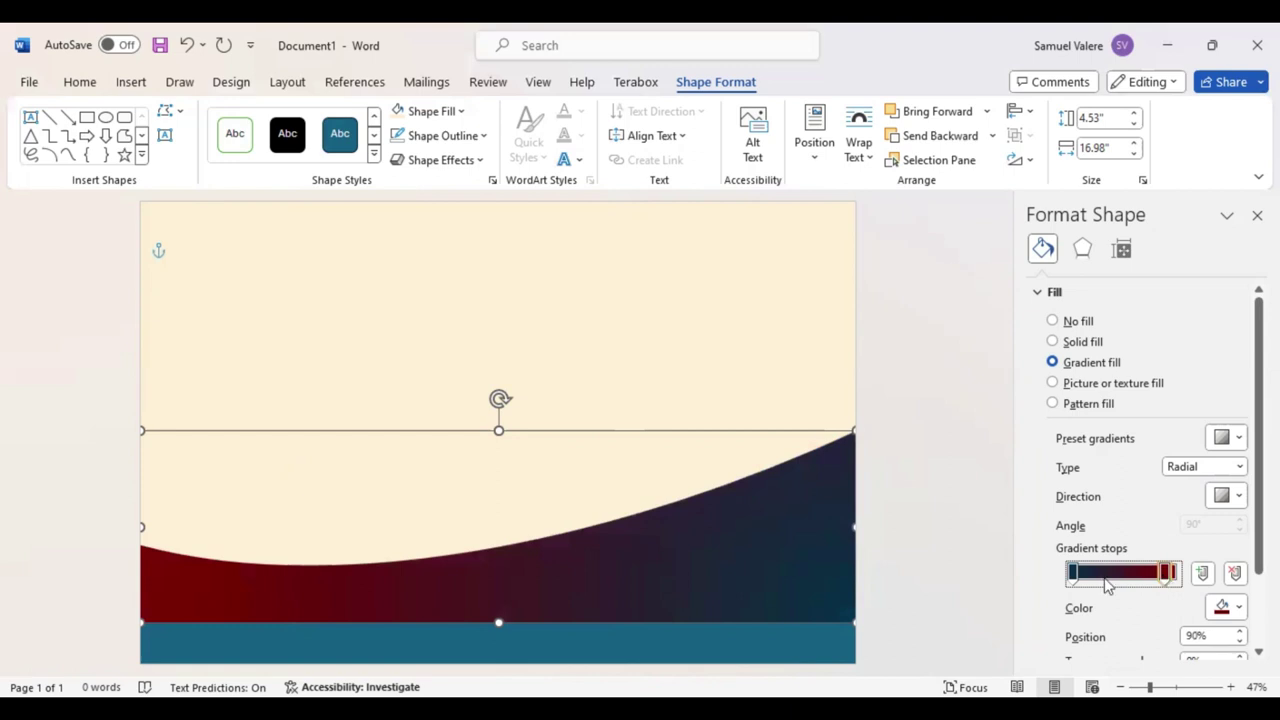
click(1074, 574)
drag(1074, 578, 1088, 582)
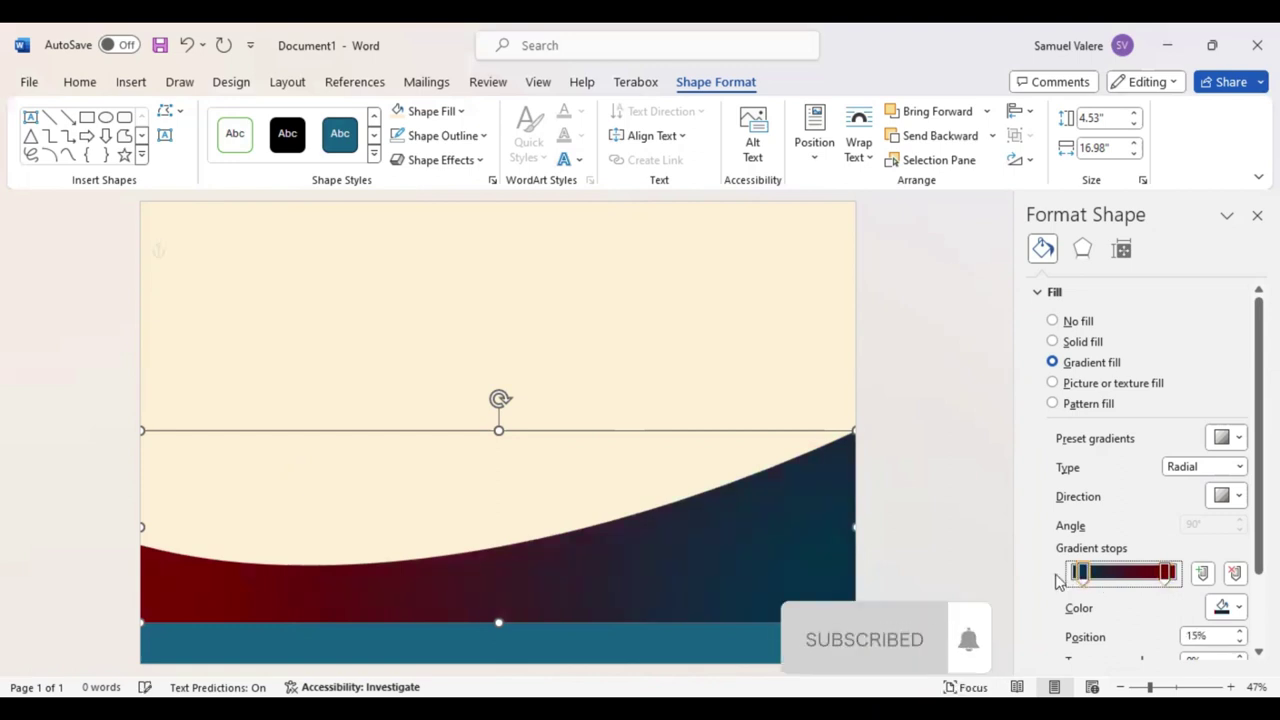
drag(1090, 582, 1066, 586)
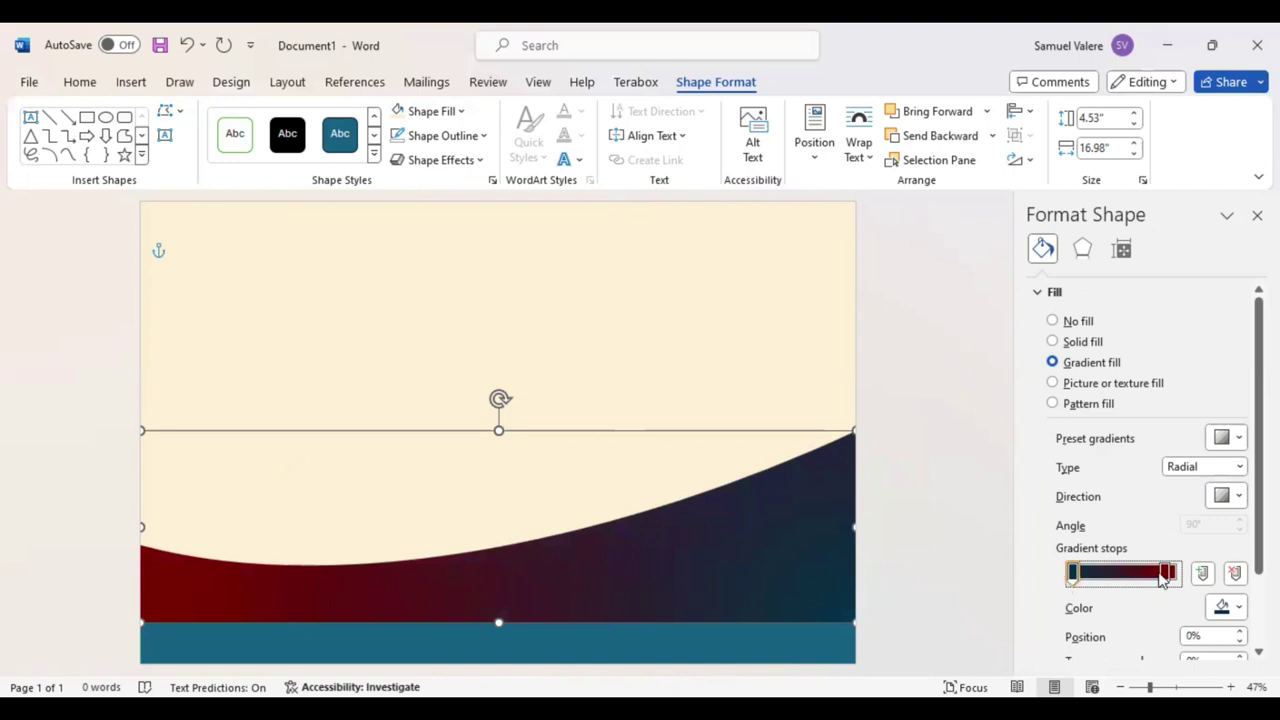
drag(1163, 576, 1133, 583)
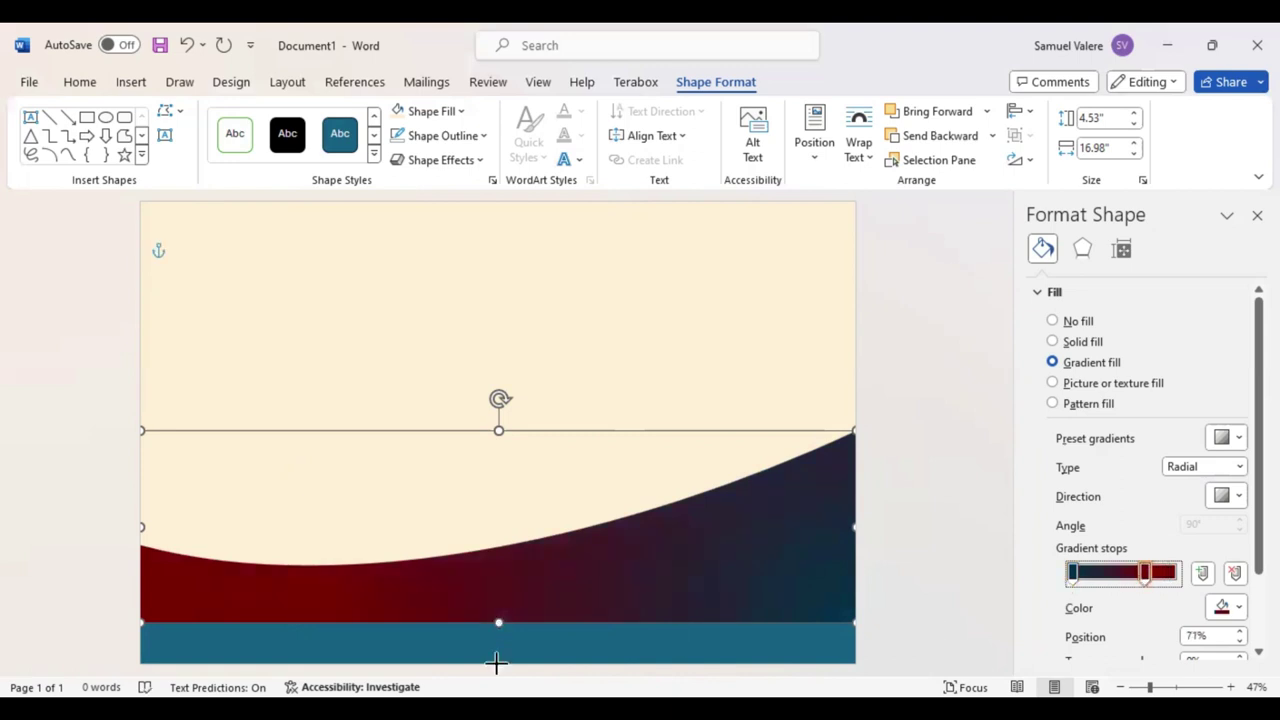
drag(499, 623, 499, 663)
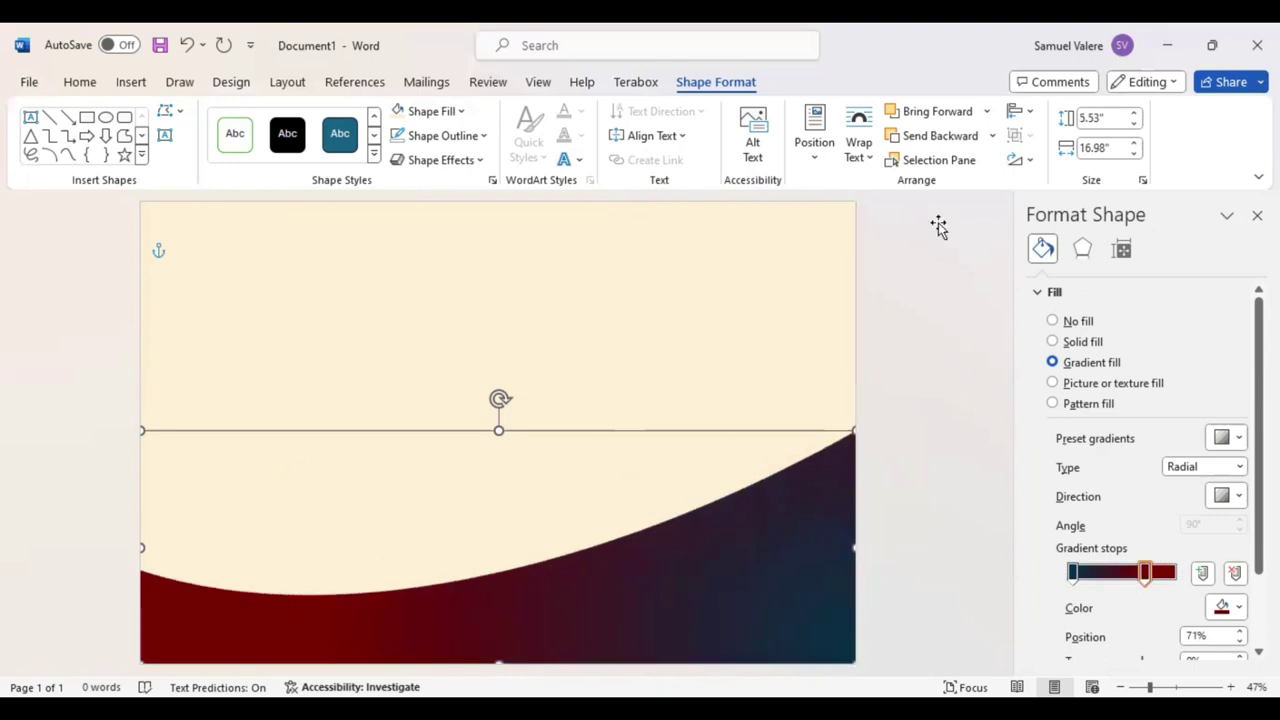
click(1257, 215)
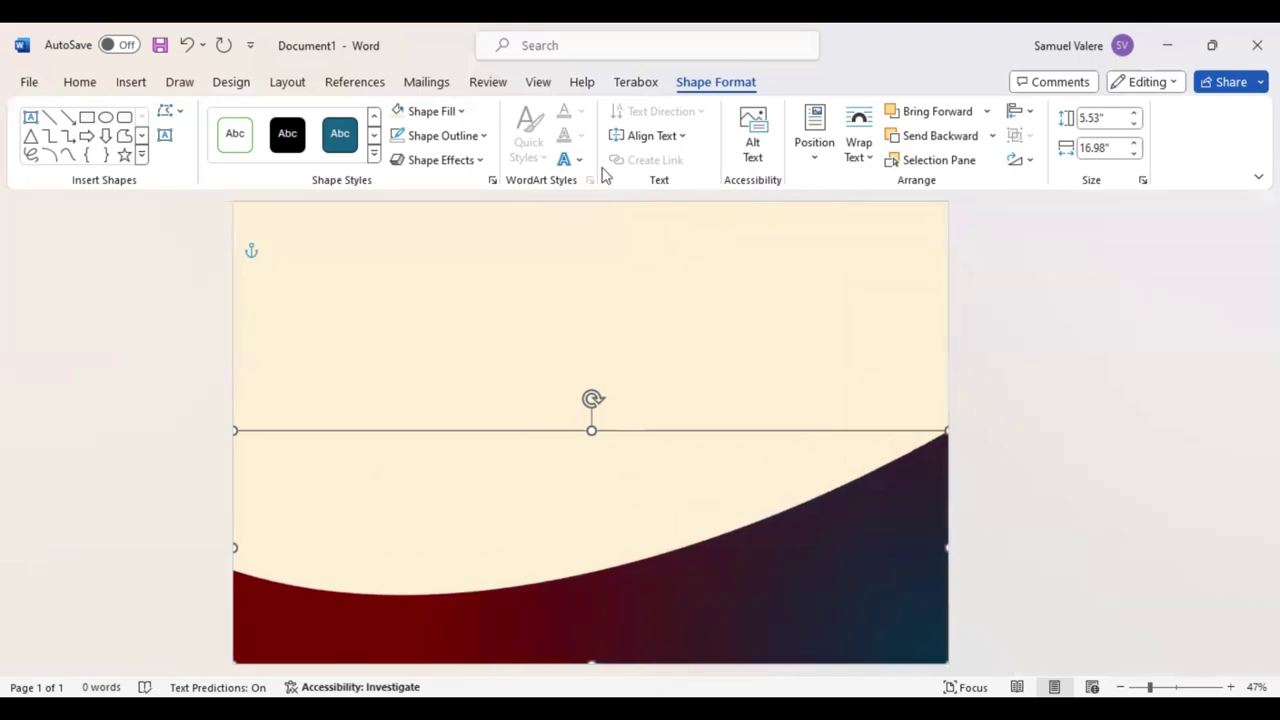
Send the red wave behind the teal band and adjust the teal wave's curve points
click(935, 140)
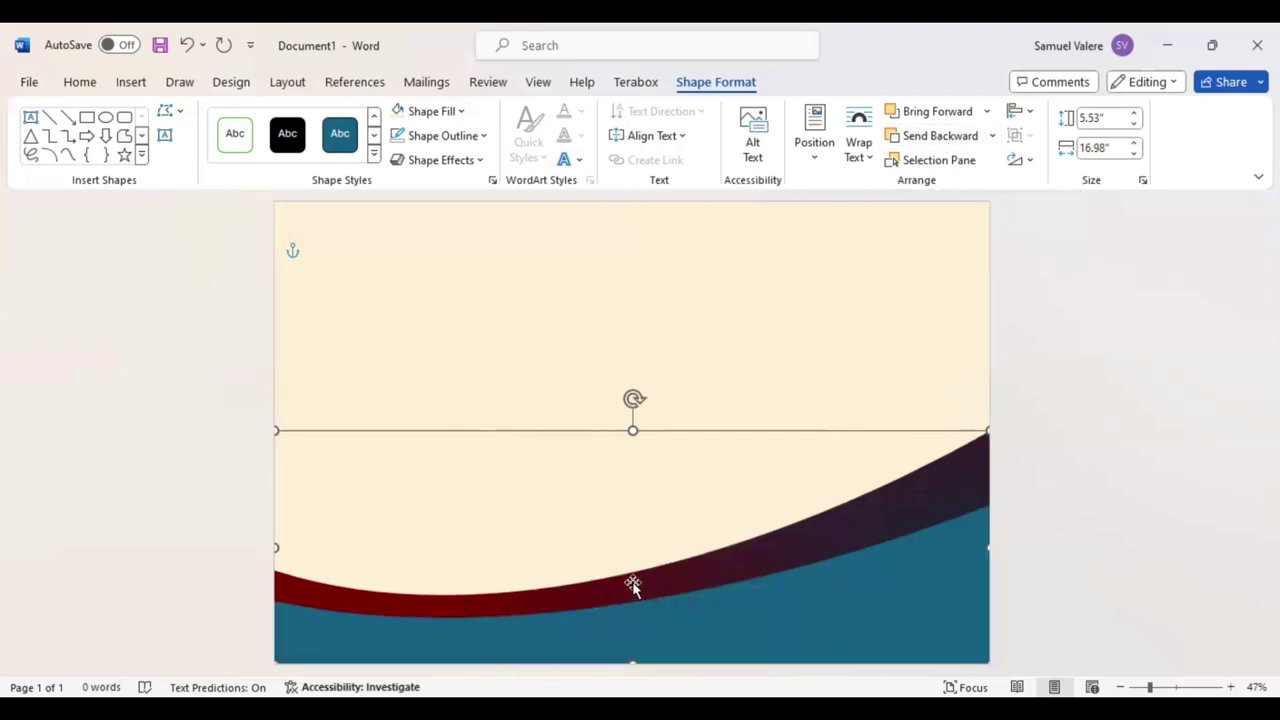
right_click(684, 330)
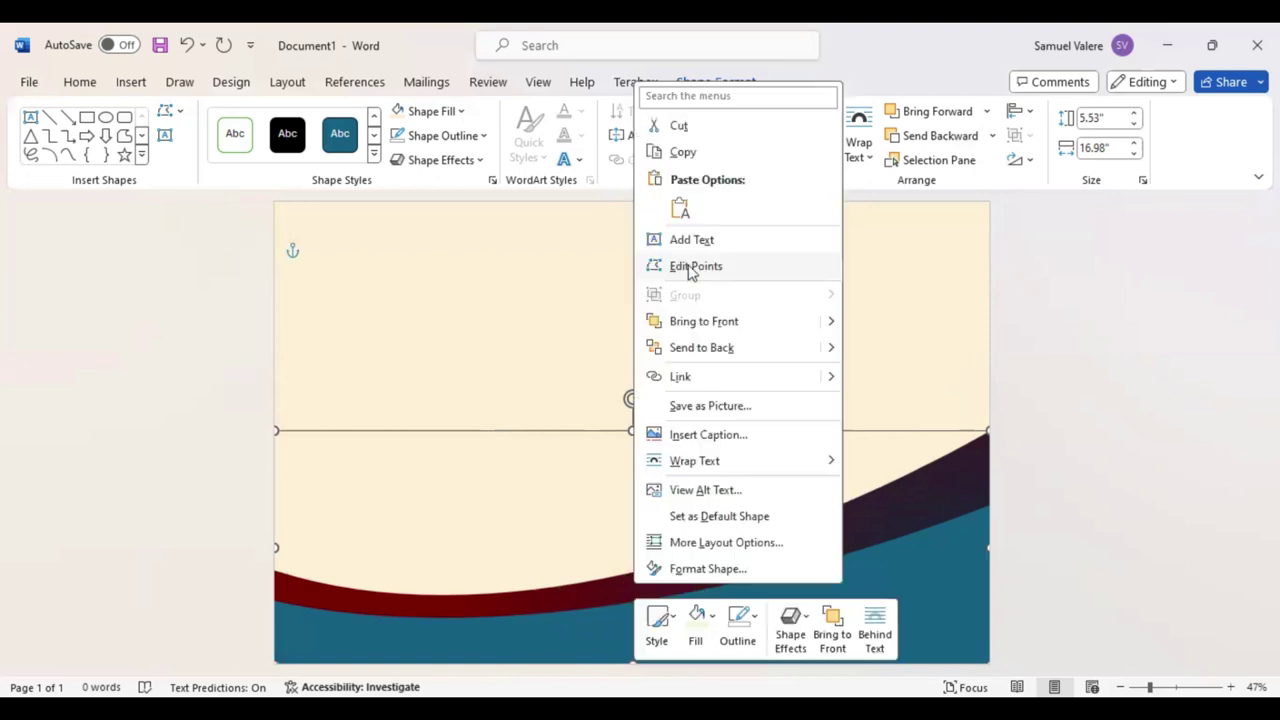
click(690, 266)
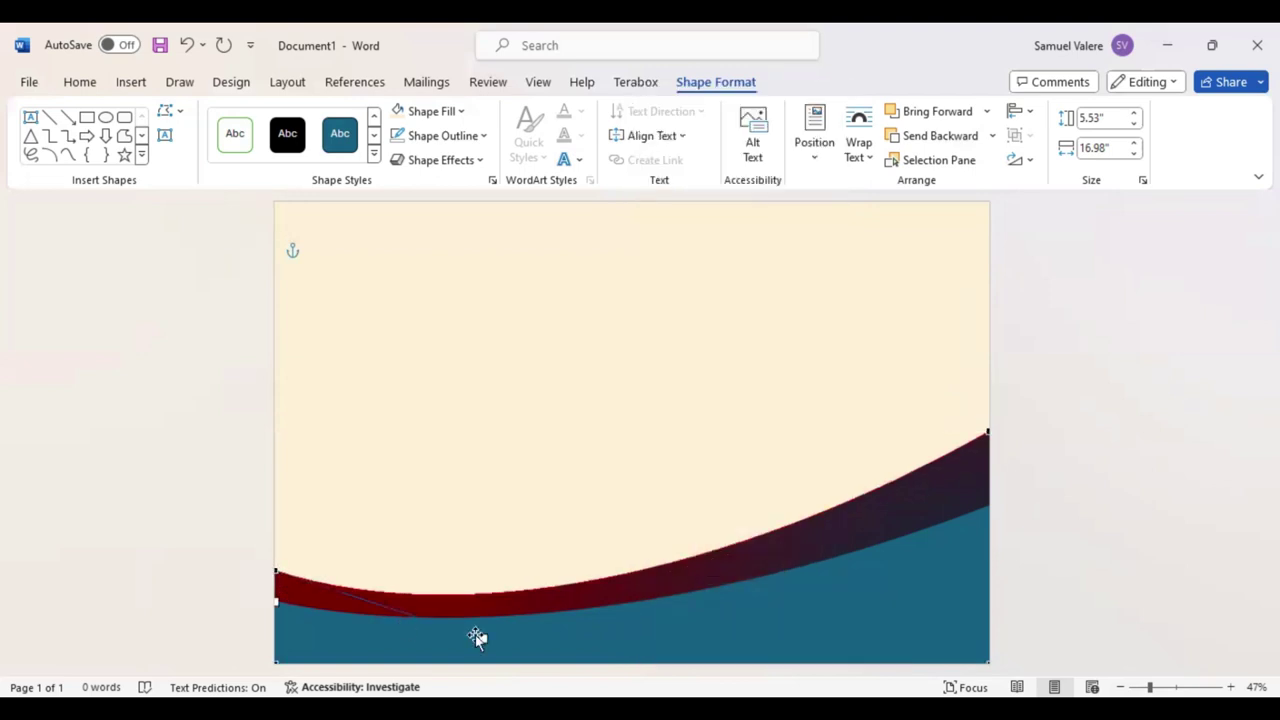
click(482, 624)
drag(482, 624, 483, 621)
drag(276, 574, 274, 597)
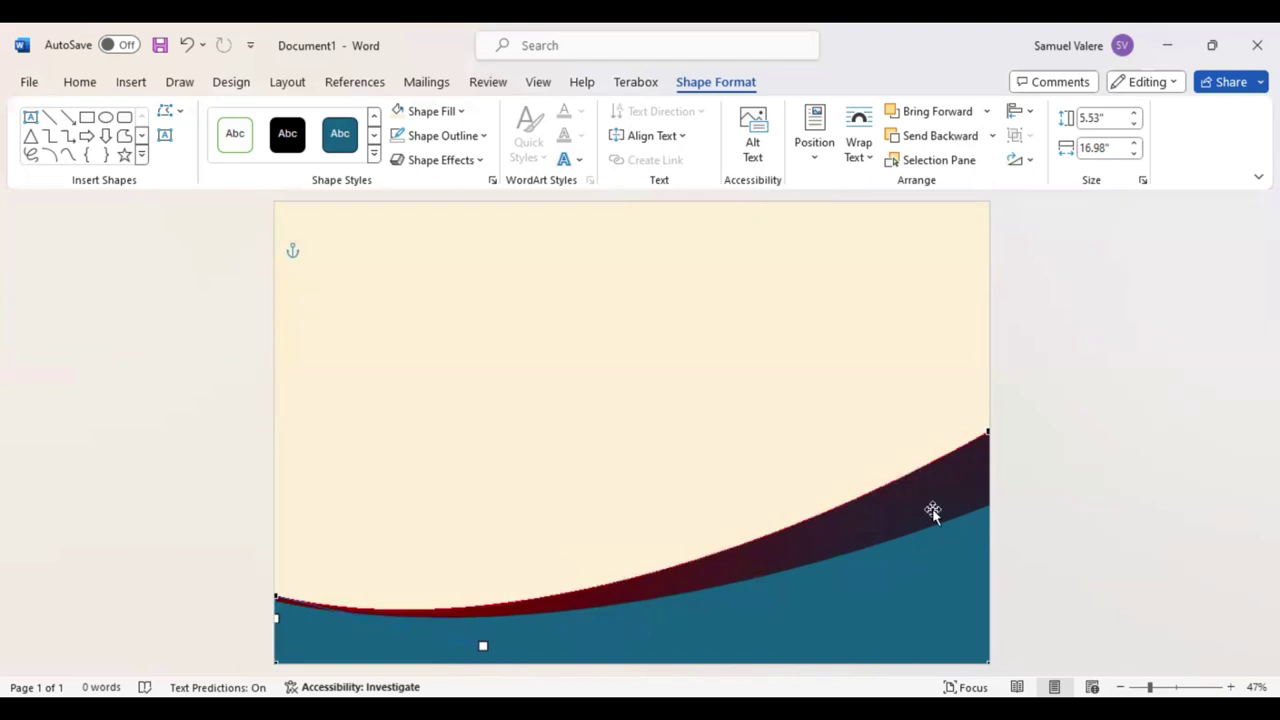
Edit the red wave's points, pulling its right corner down so only a thin stripe shows
click(974, 465)
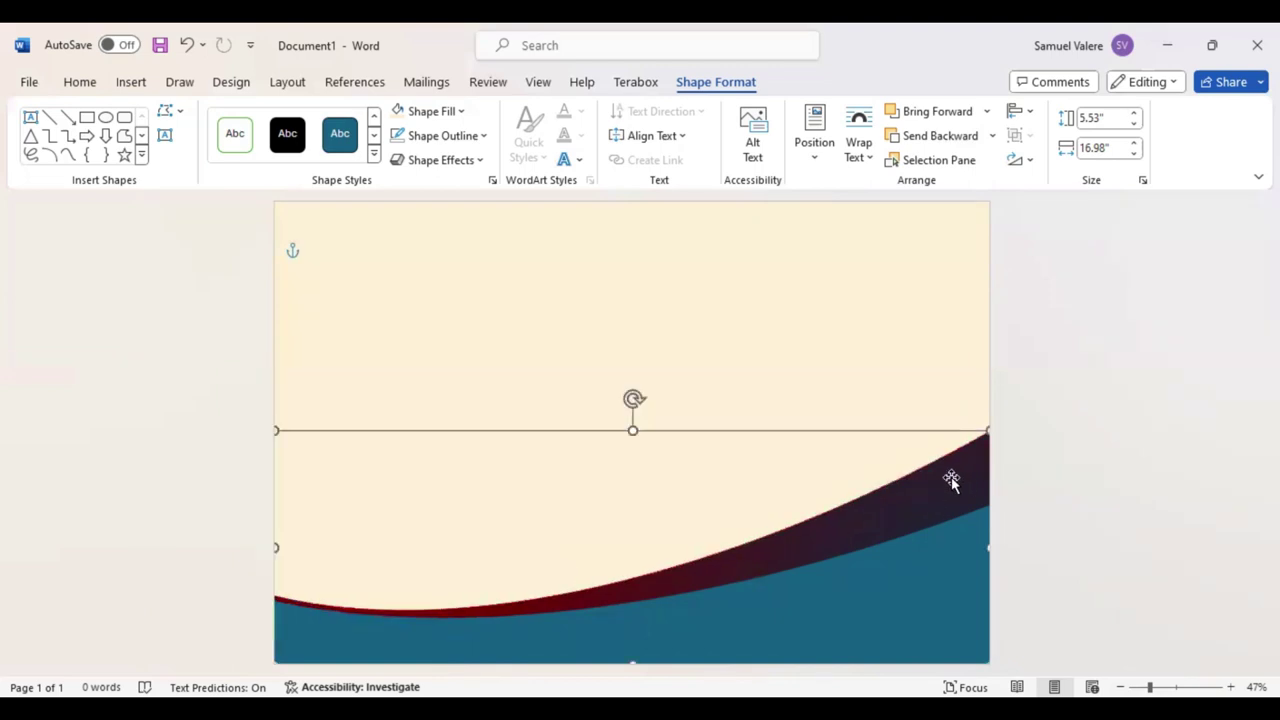
right_click(950, 480)
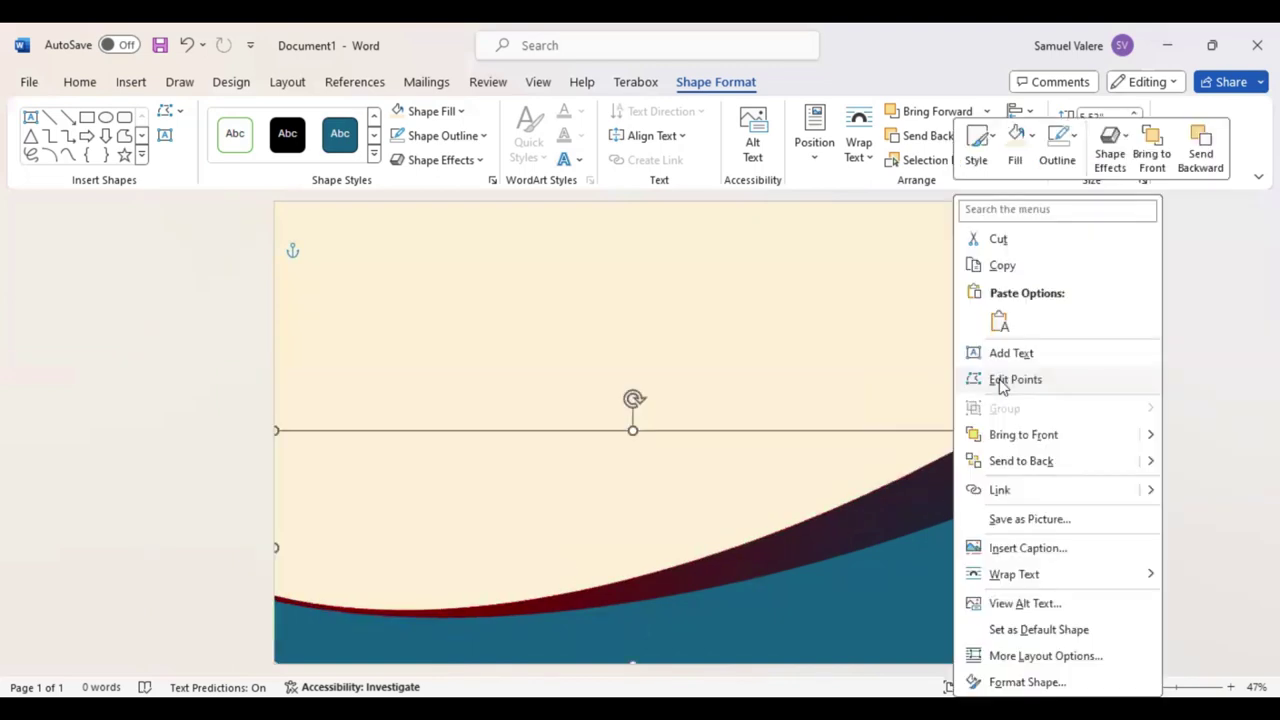
click(1001, 384)
click(987, 434)
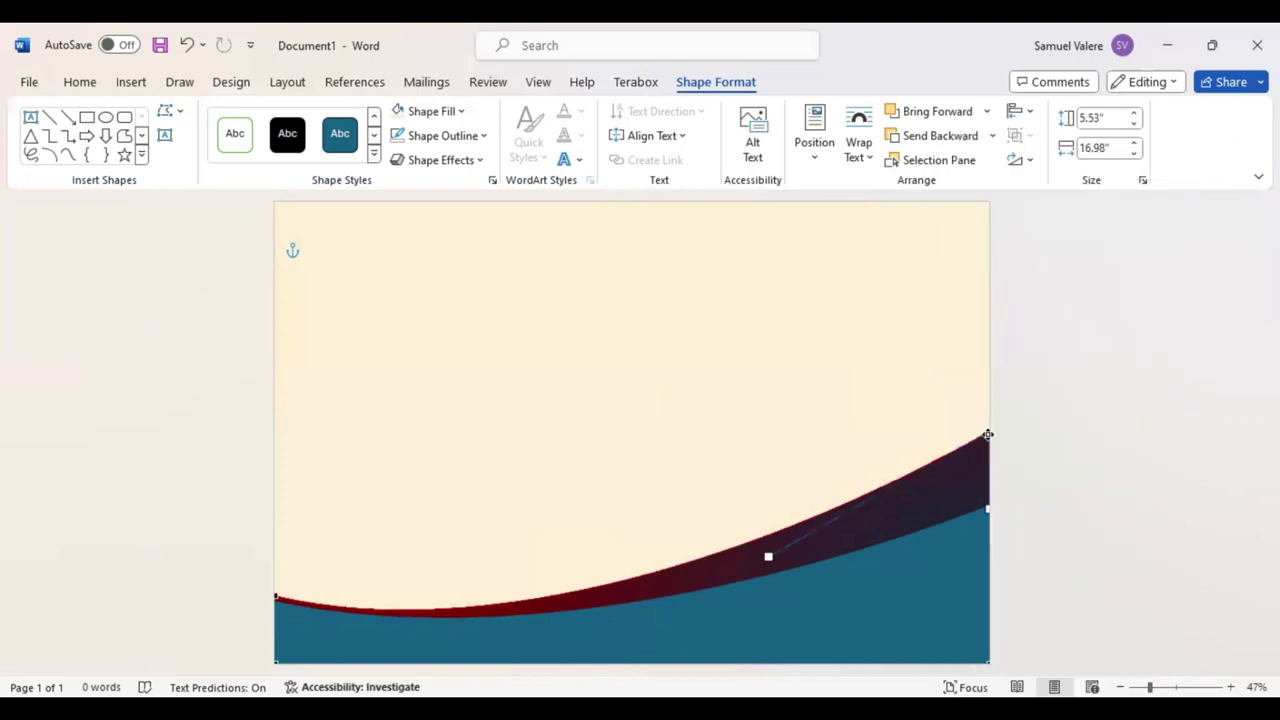
drag(987, 434, 987, 450)
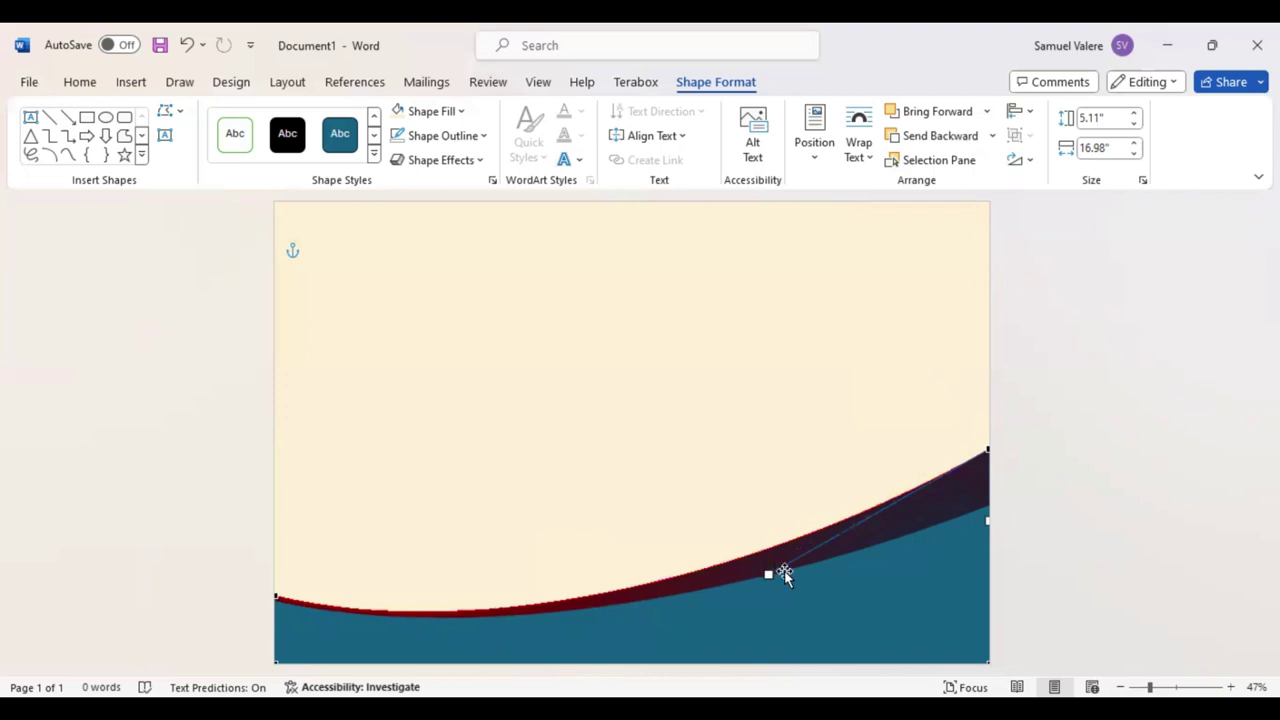
drag(763, 571, 763, 567)
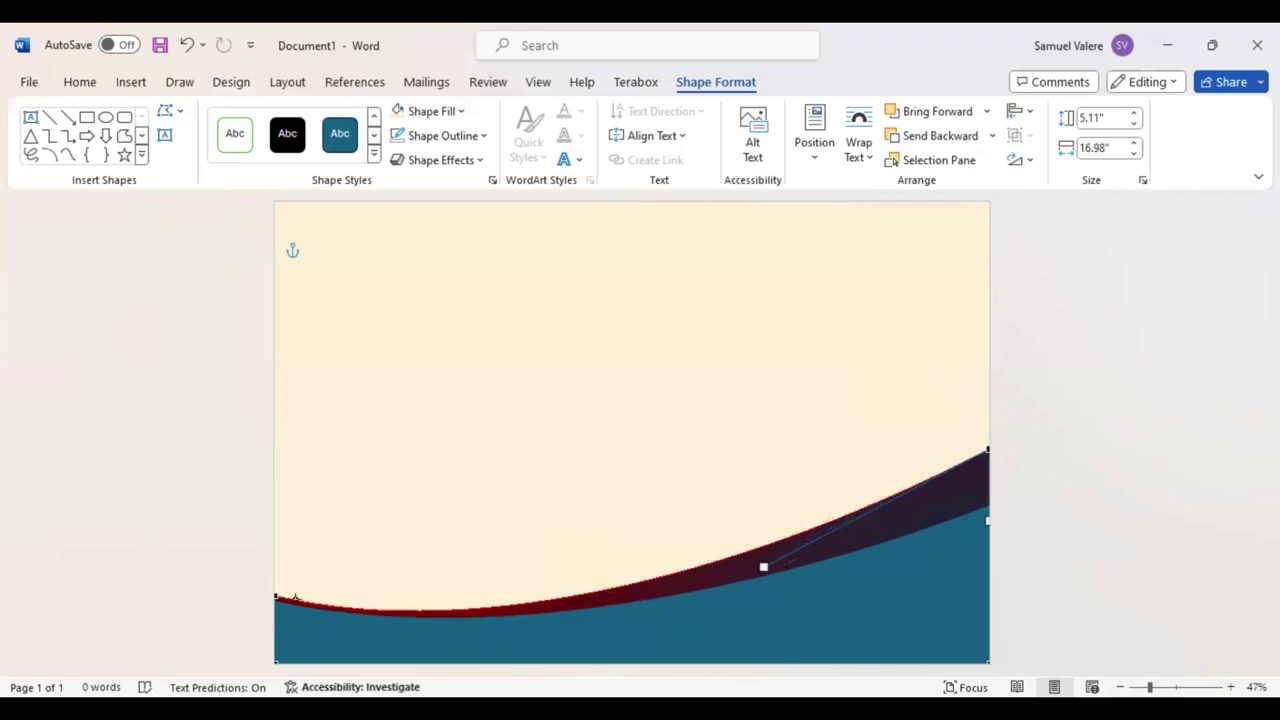
click(353, 575)
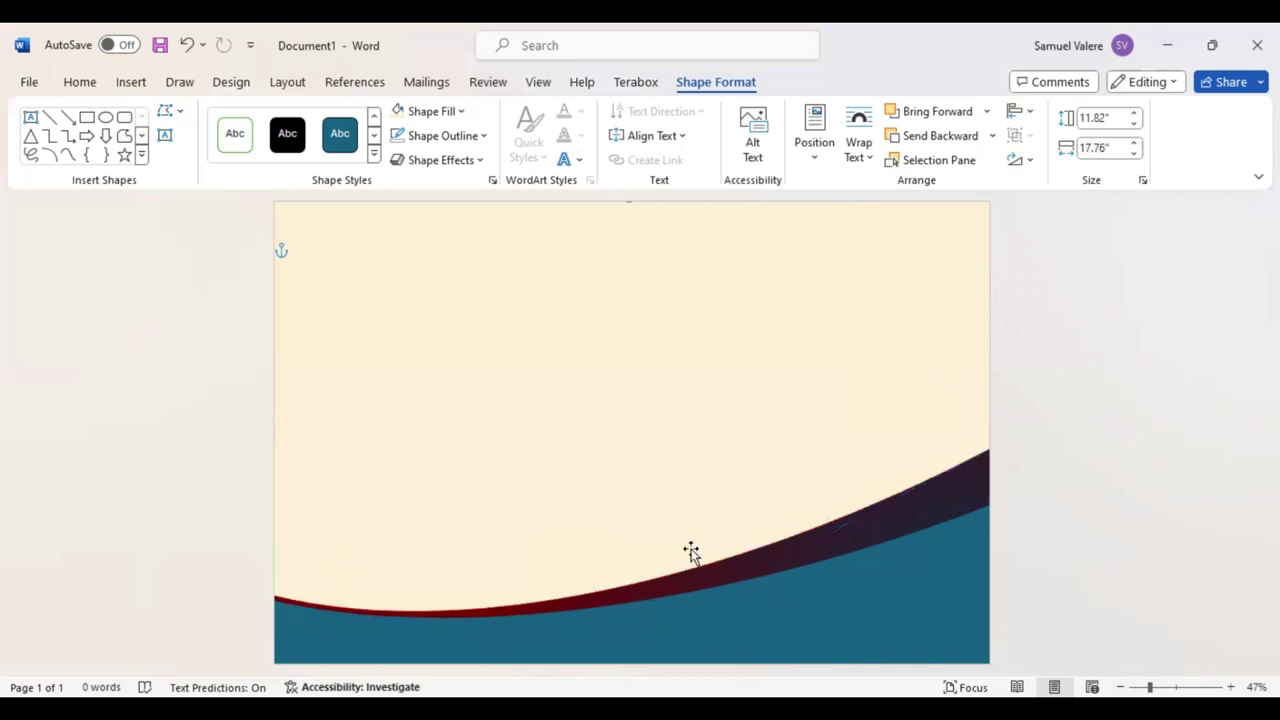
Fill the bottom teal wave with the lighter Aqua blue from Recent Colors
click(665, 625)
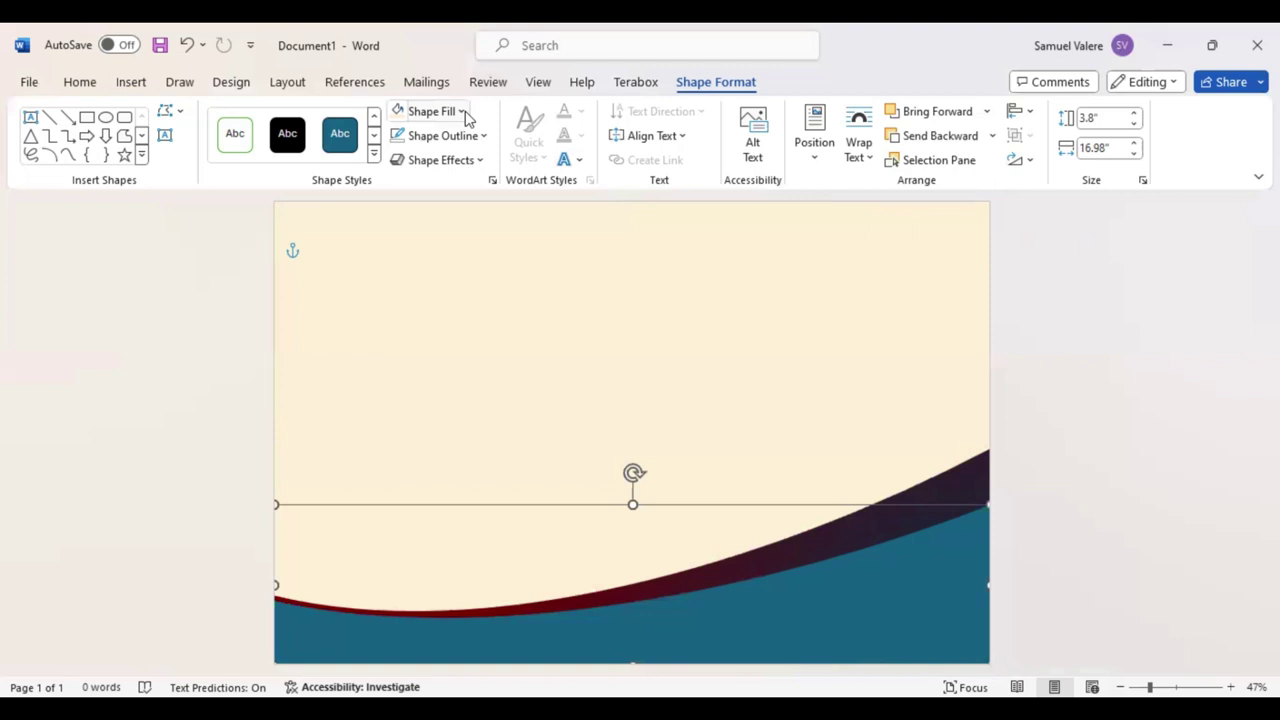
click(431, 111)
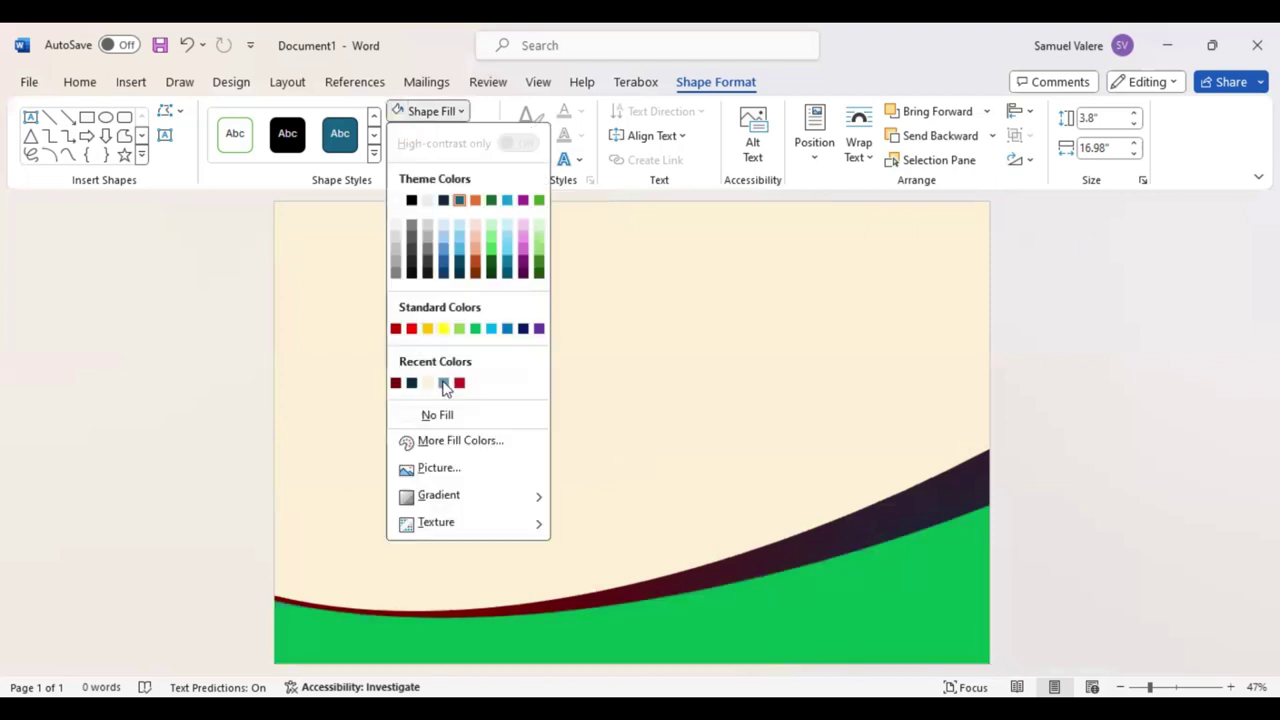
click(717, 622)
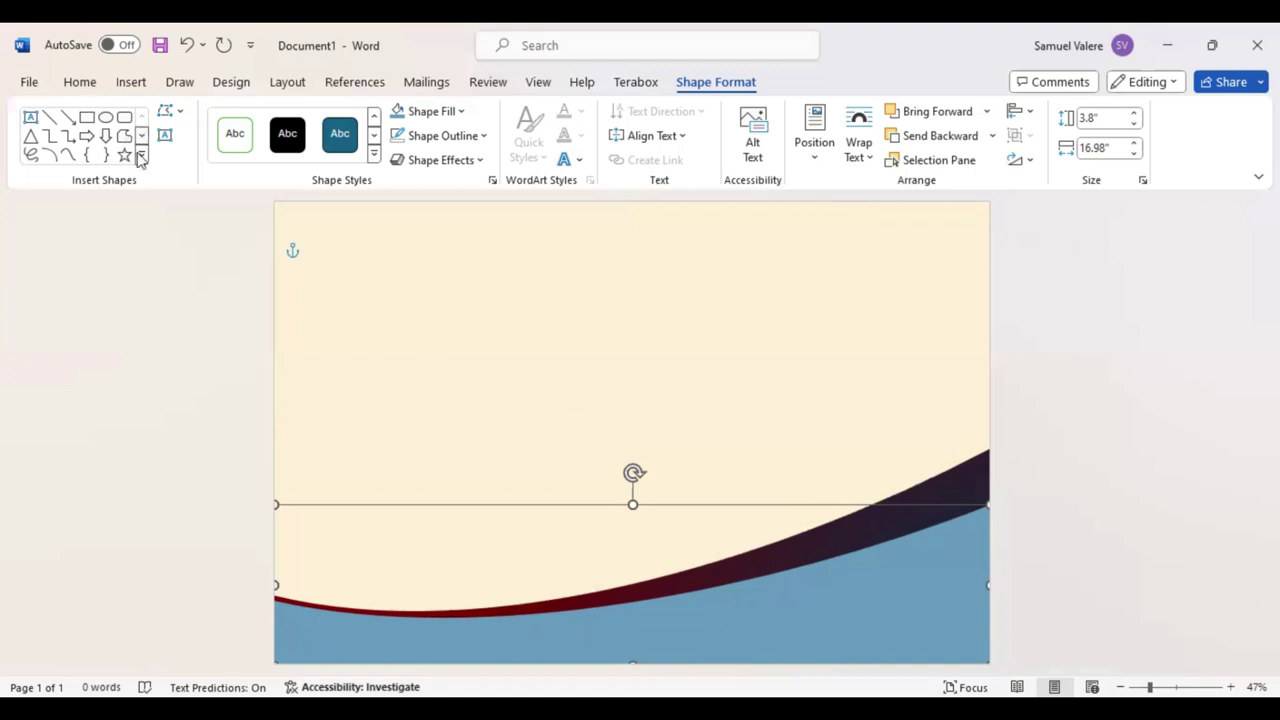
Draw a right triangle at the lower left, aligned to the page edge and filled light blue
click(141, 157)
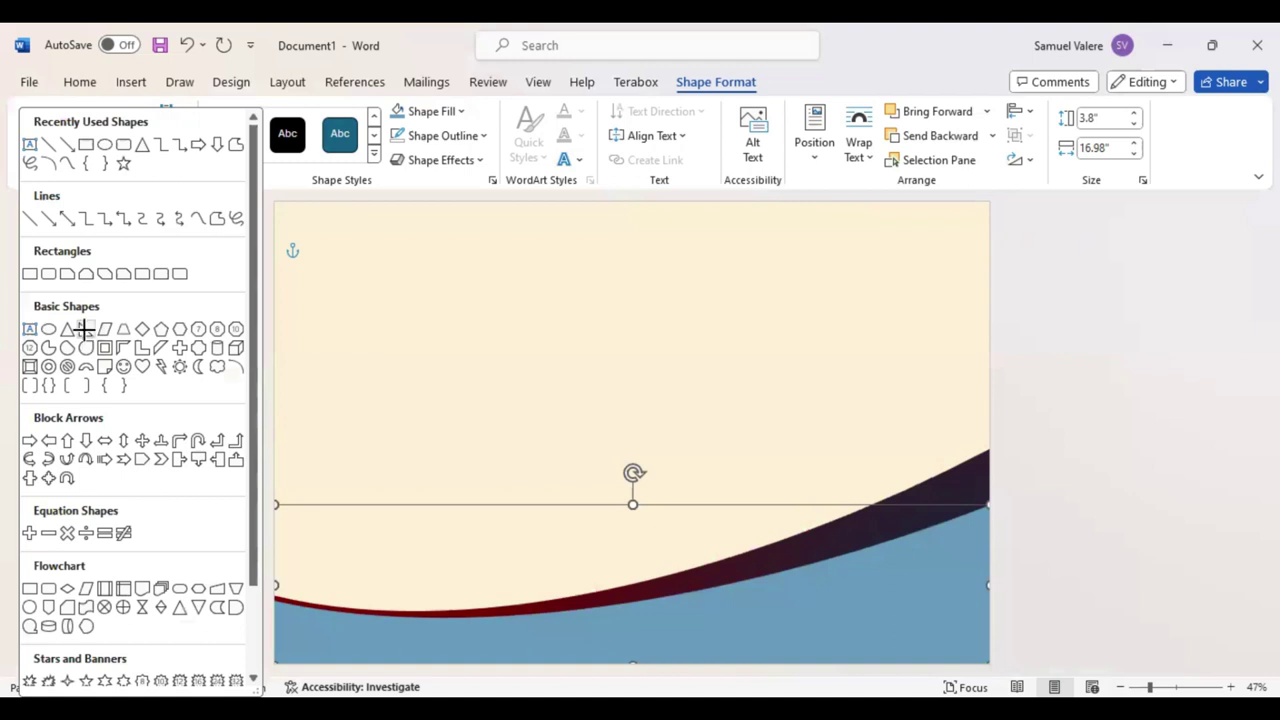
click(86, 330)
mouse_move(298, 452)
mouse_down()
mouse_move(548, 560)
mouse_move(640, 574)
mouse_up()
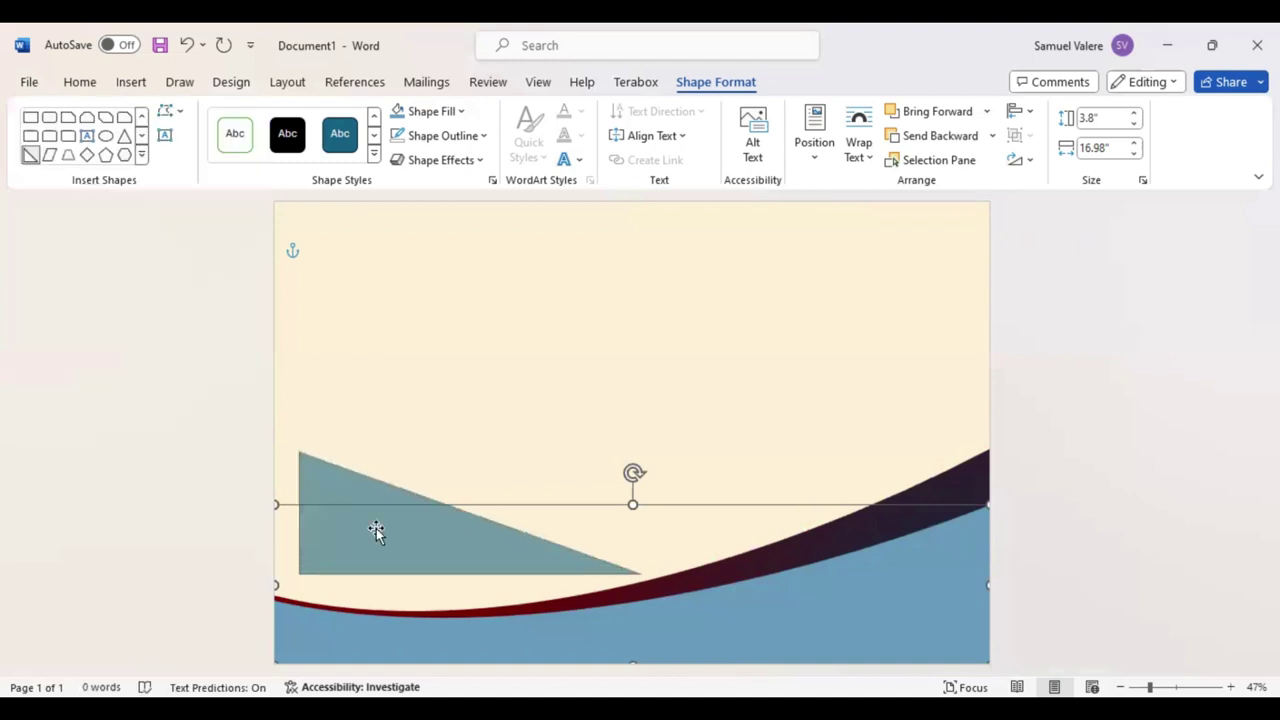
drag(376, 528, 376, 530)
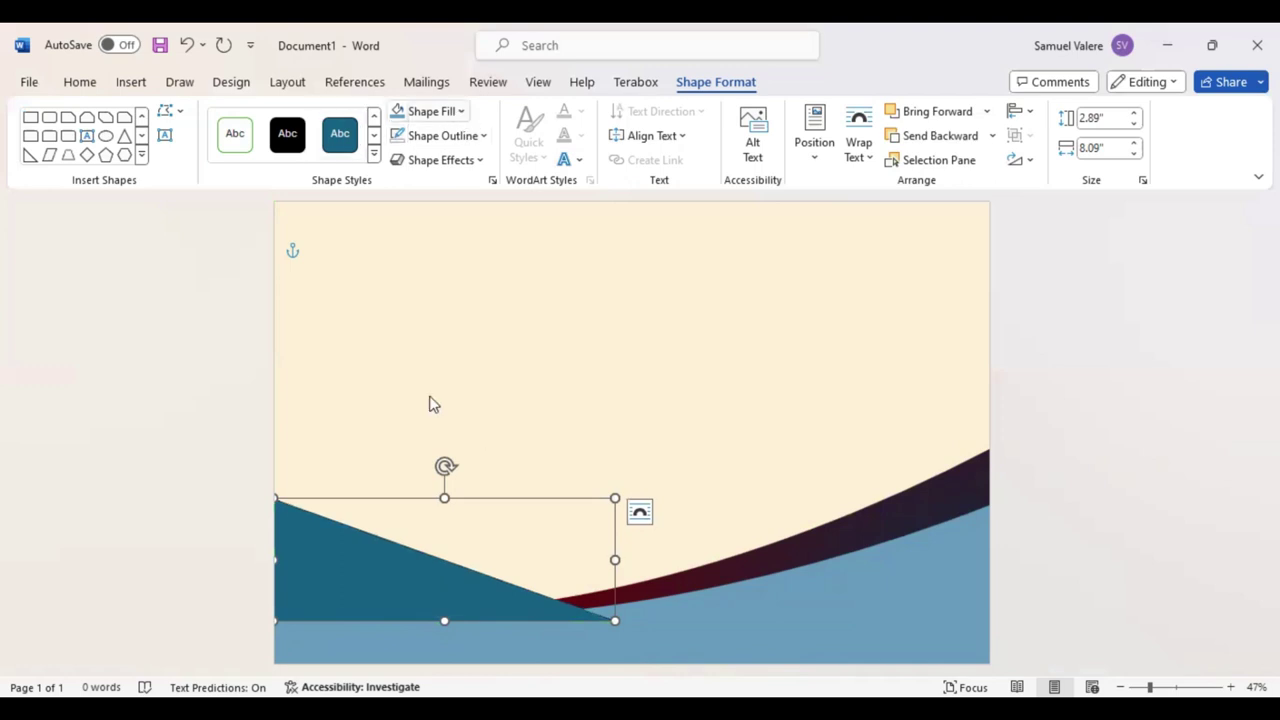
click(396, 383)
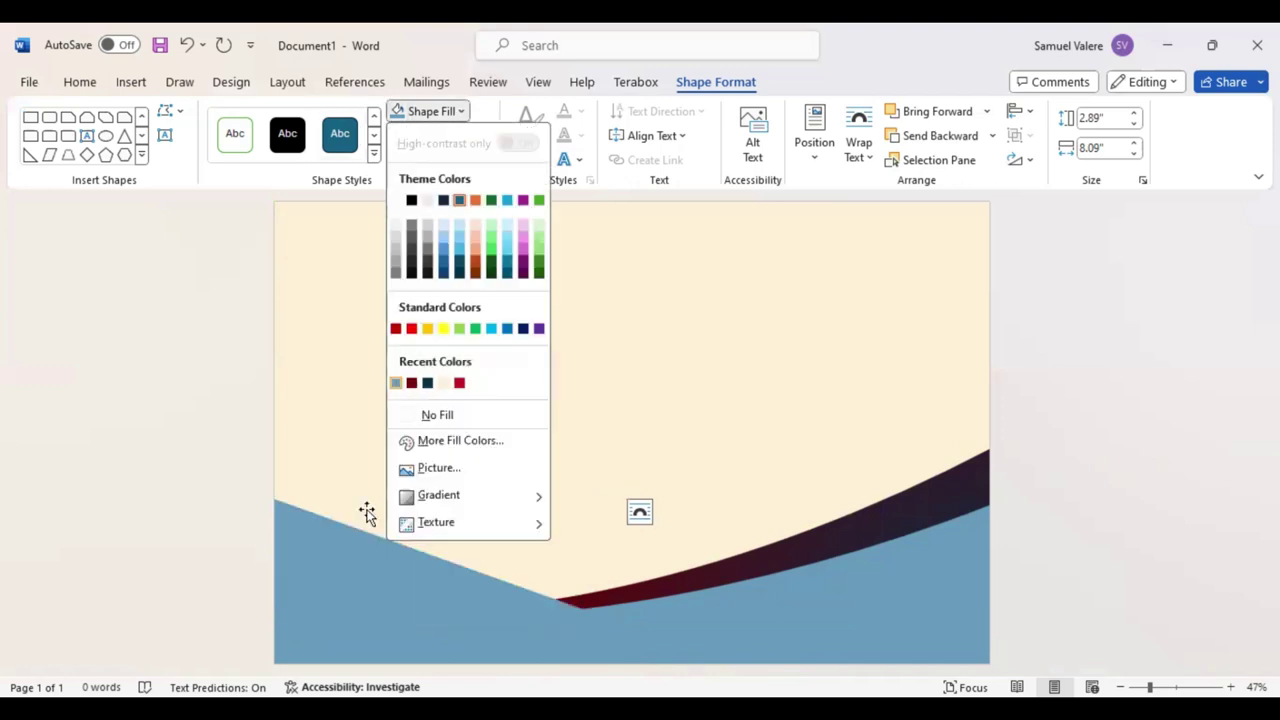
Curve the triangle's slanted edge with Edit Points so it sweeps smoothly into the wave
right_click(323, 548)
click(399, 228)
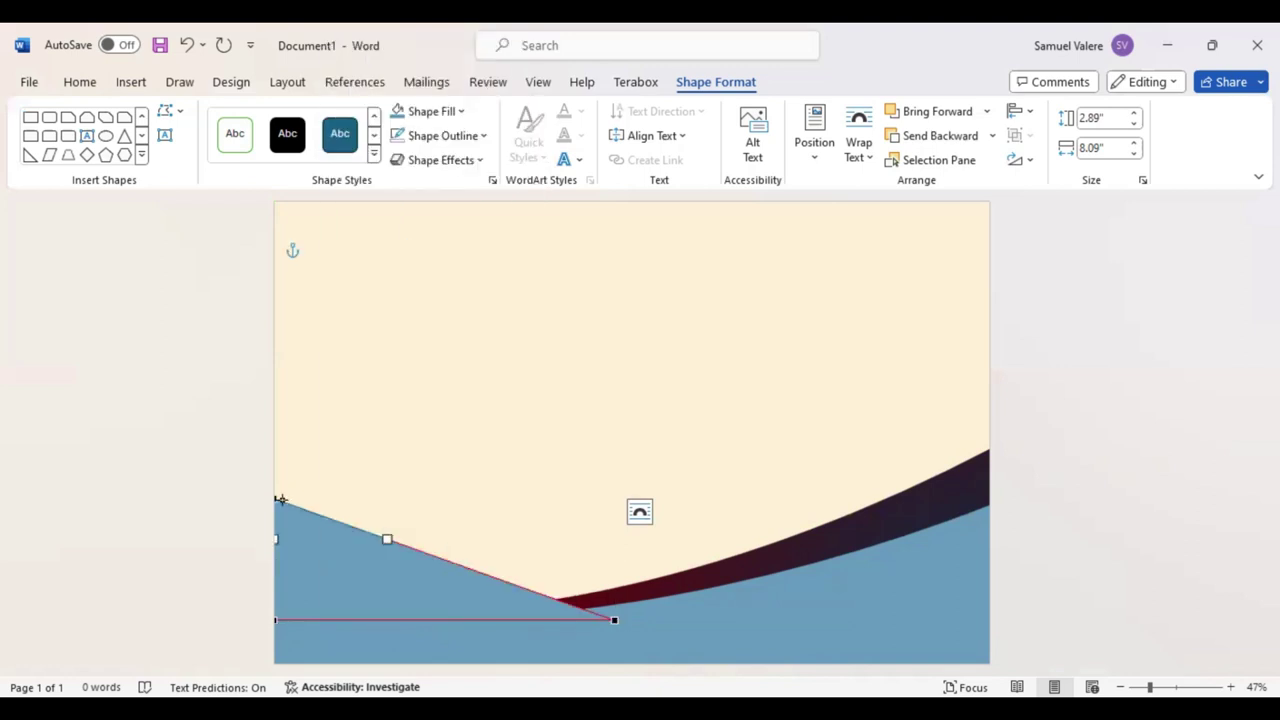
click(385, 544)
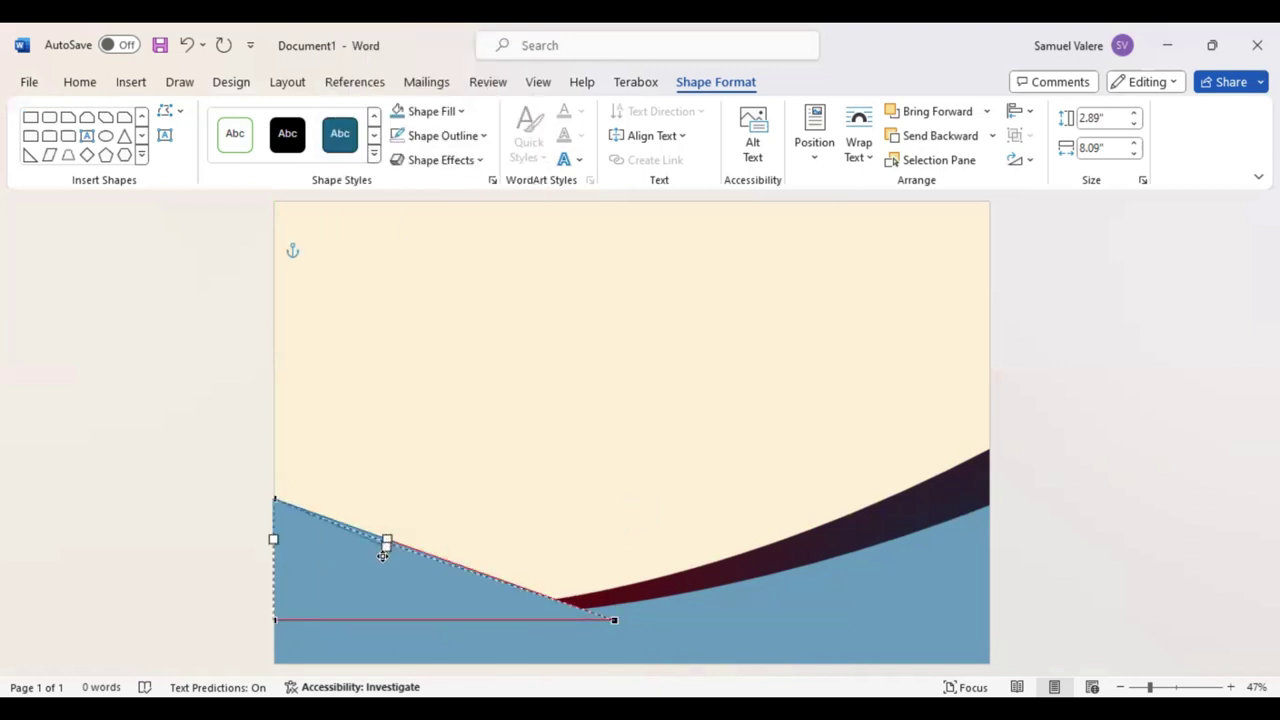
drag(385, 544, 383, 557)
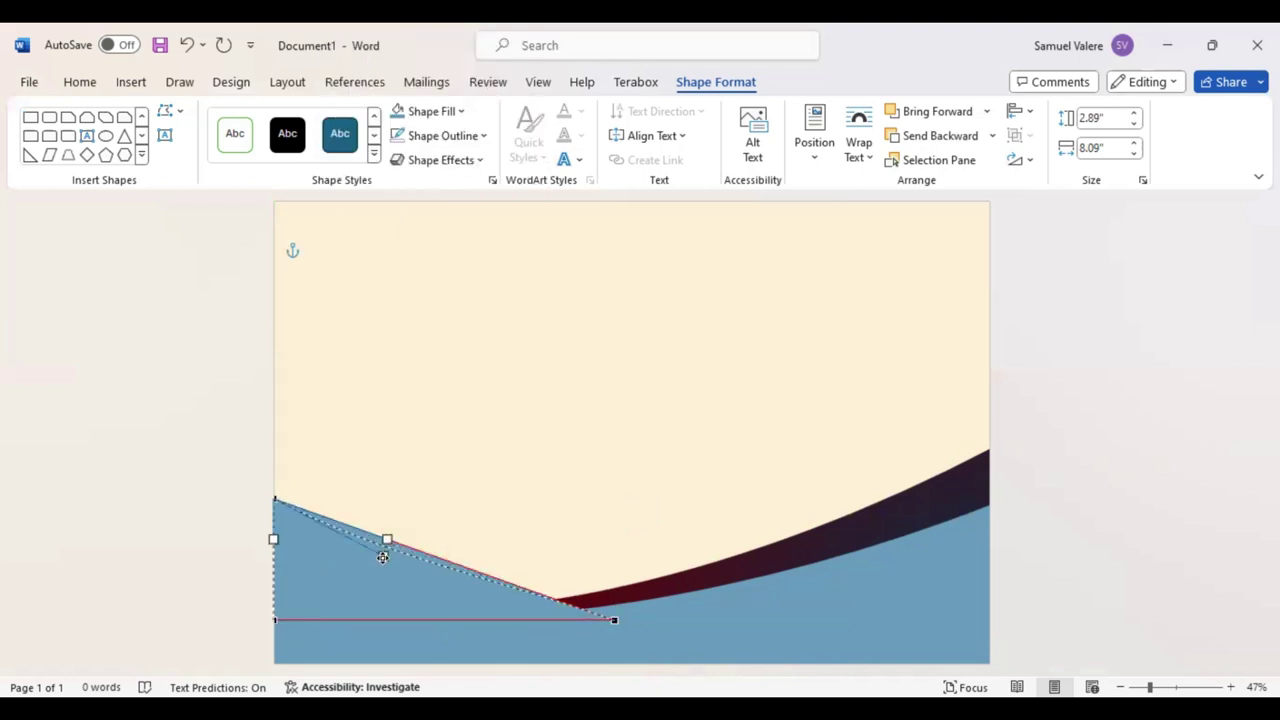
click(610, 619)
drag(501, 580, 493, 591)
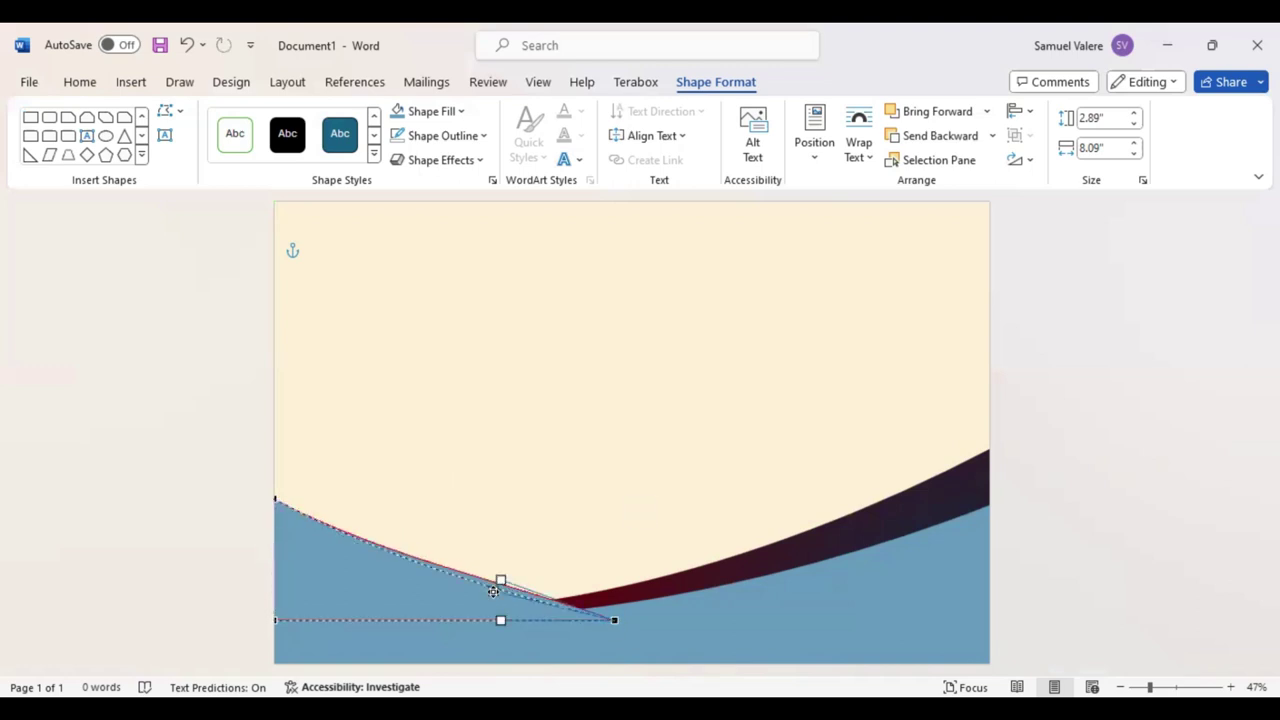
click(276, 502)
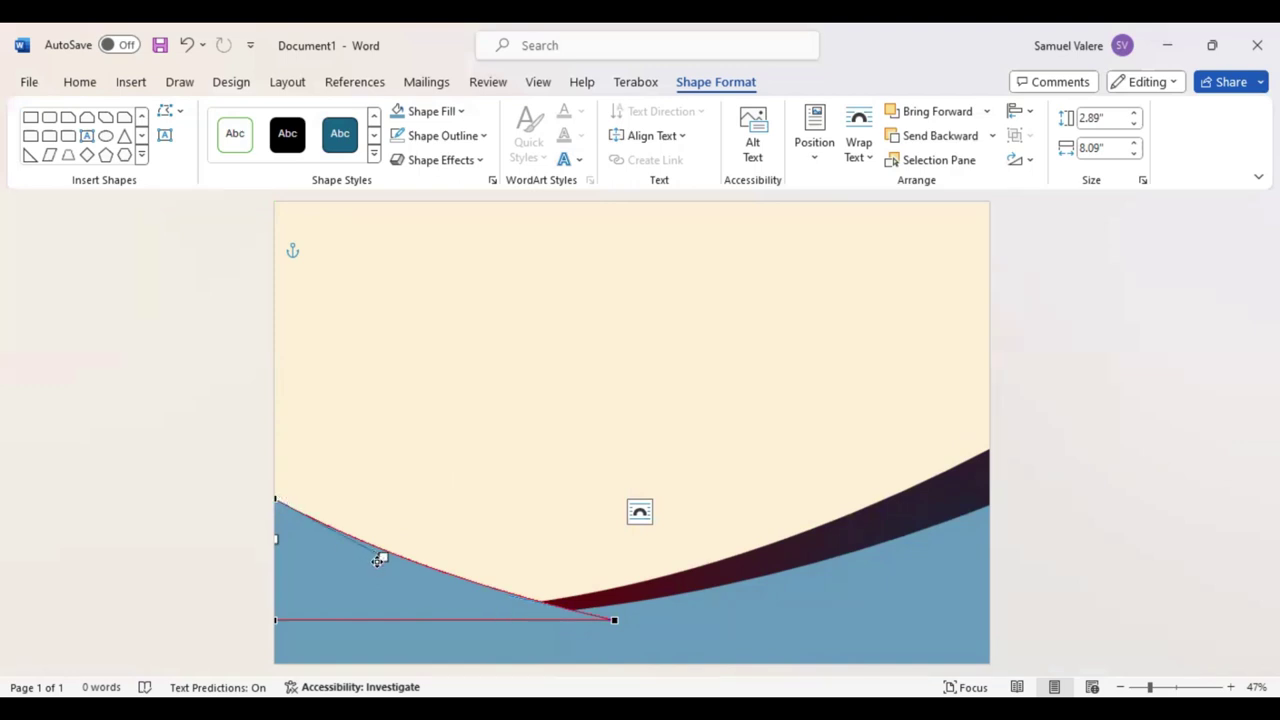
drag(382, 557, 374, 569)
click(276, 516)
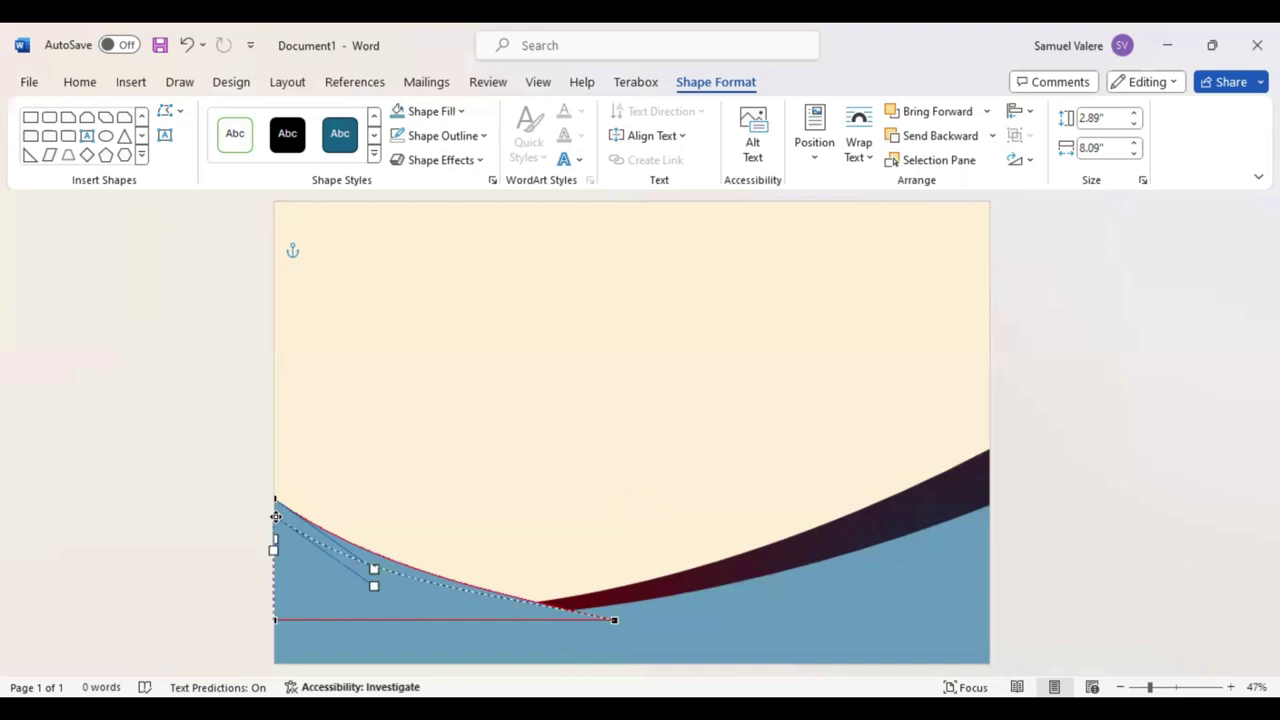
drag(276, 516, 276, 516)
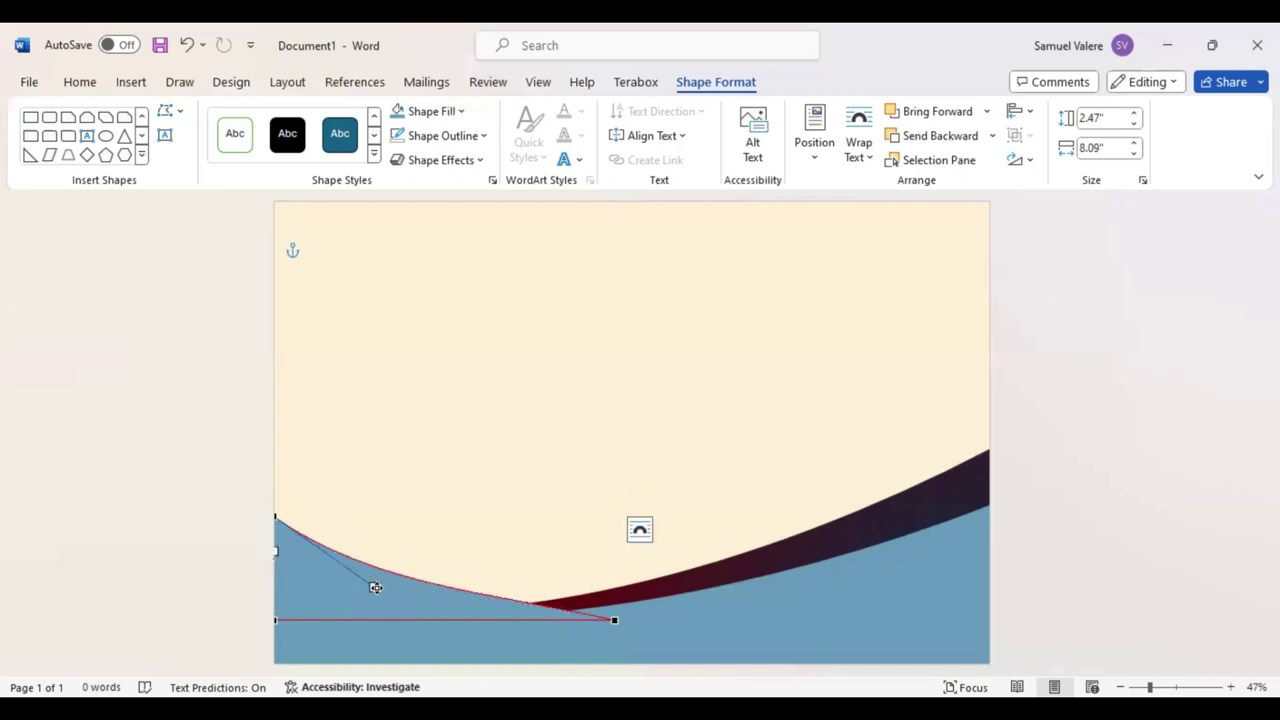
click(383, 586)
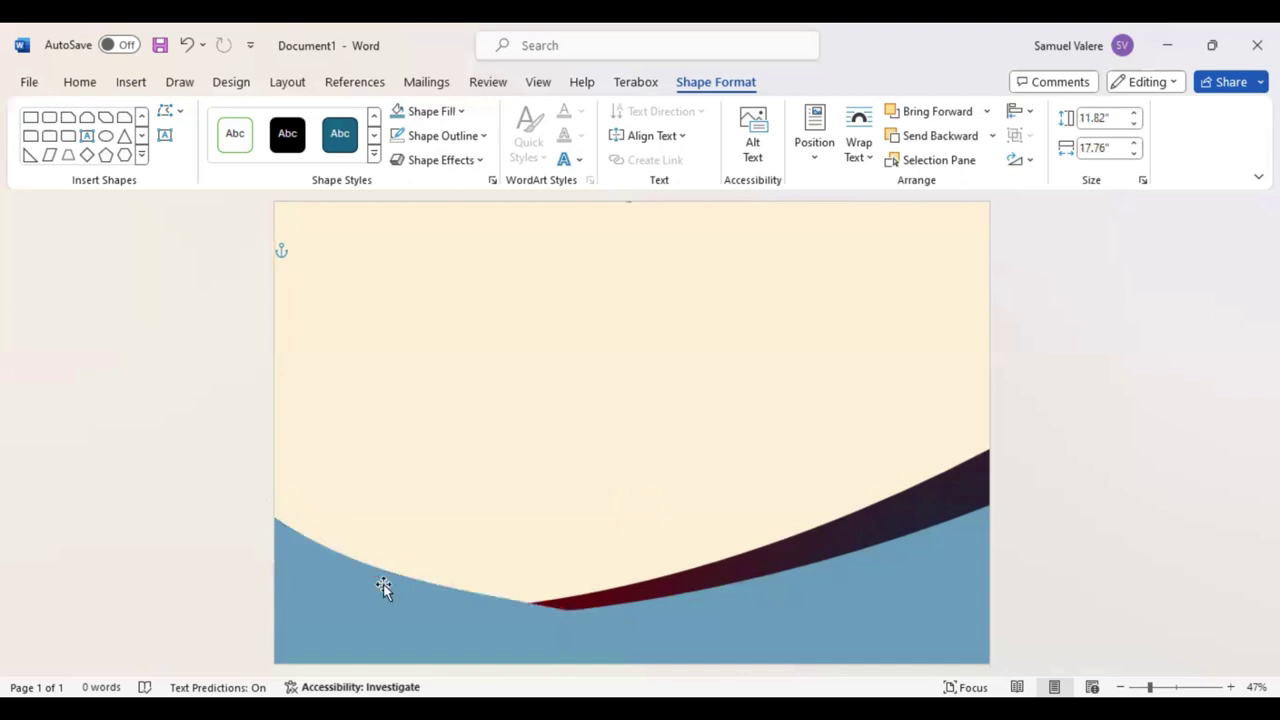
click(940, 140)
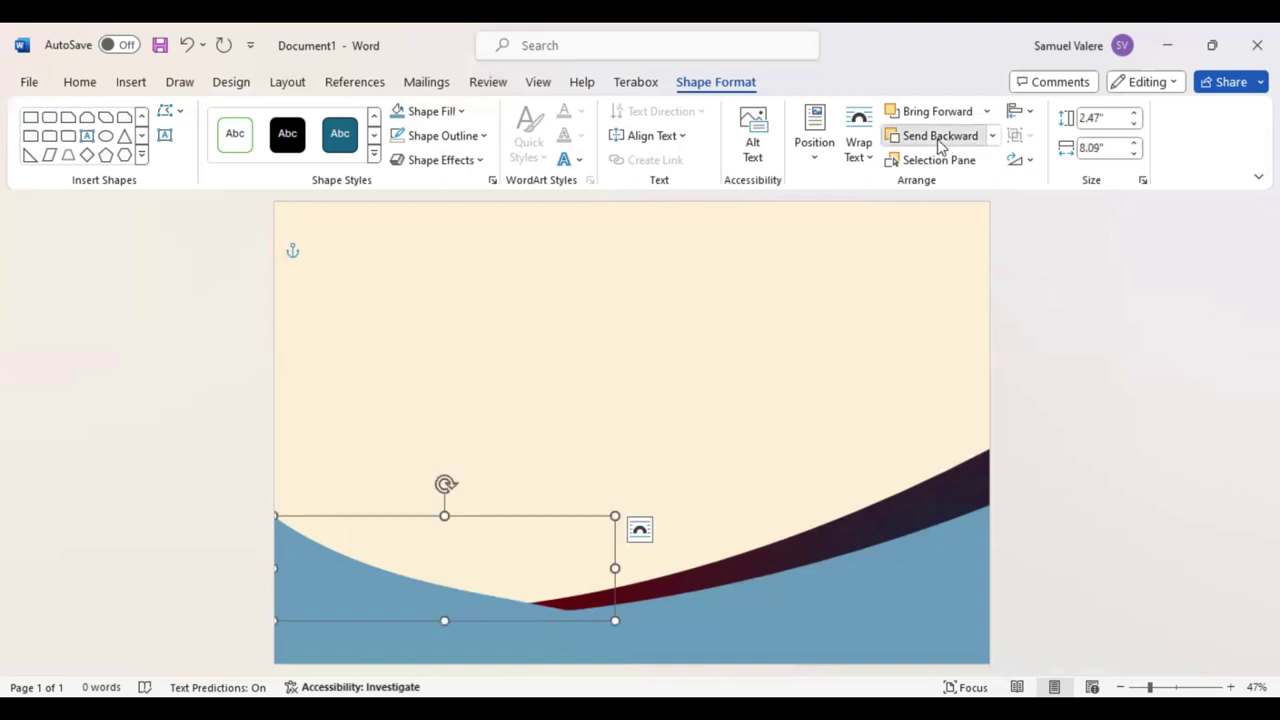
Send the small blue wave behind the dark red band and nudge it slightly down
click(940, 140)
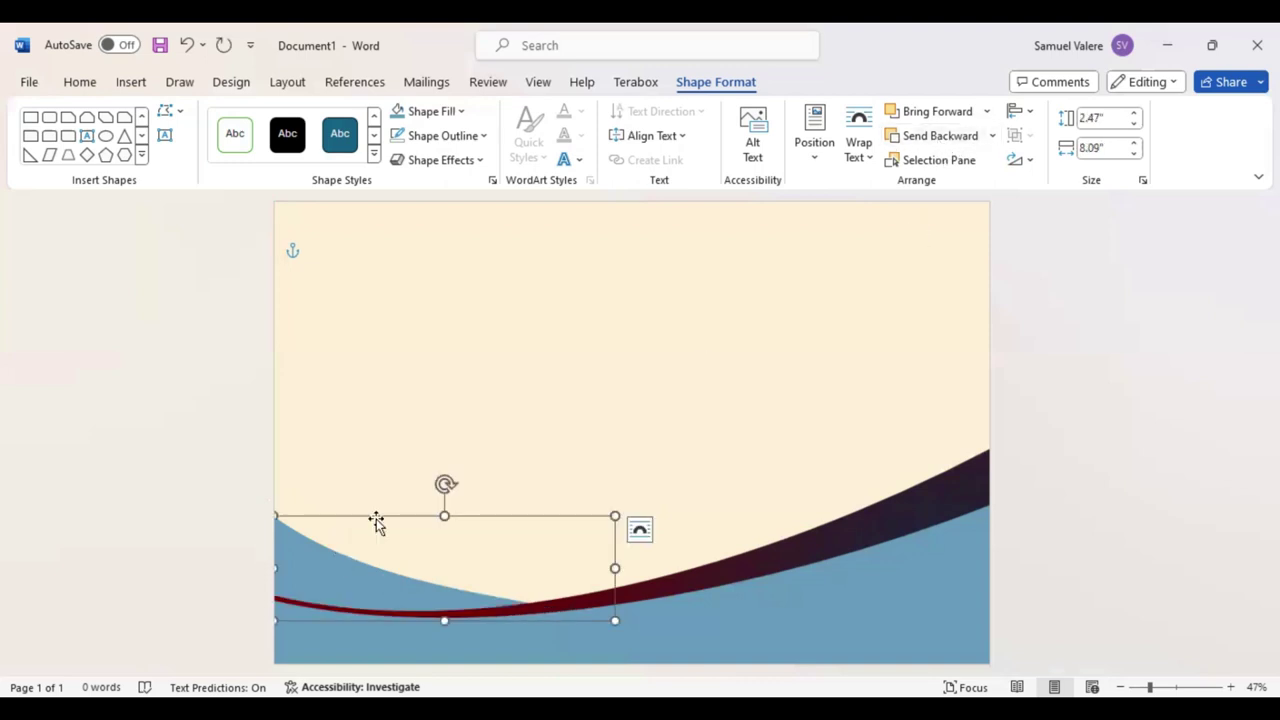
drag(376, 521, 376, 522)
key(Down)
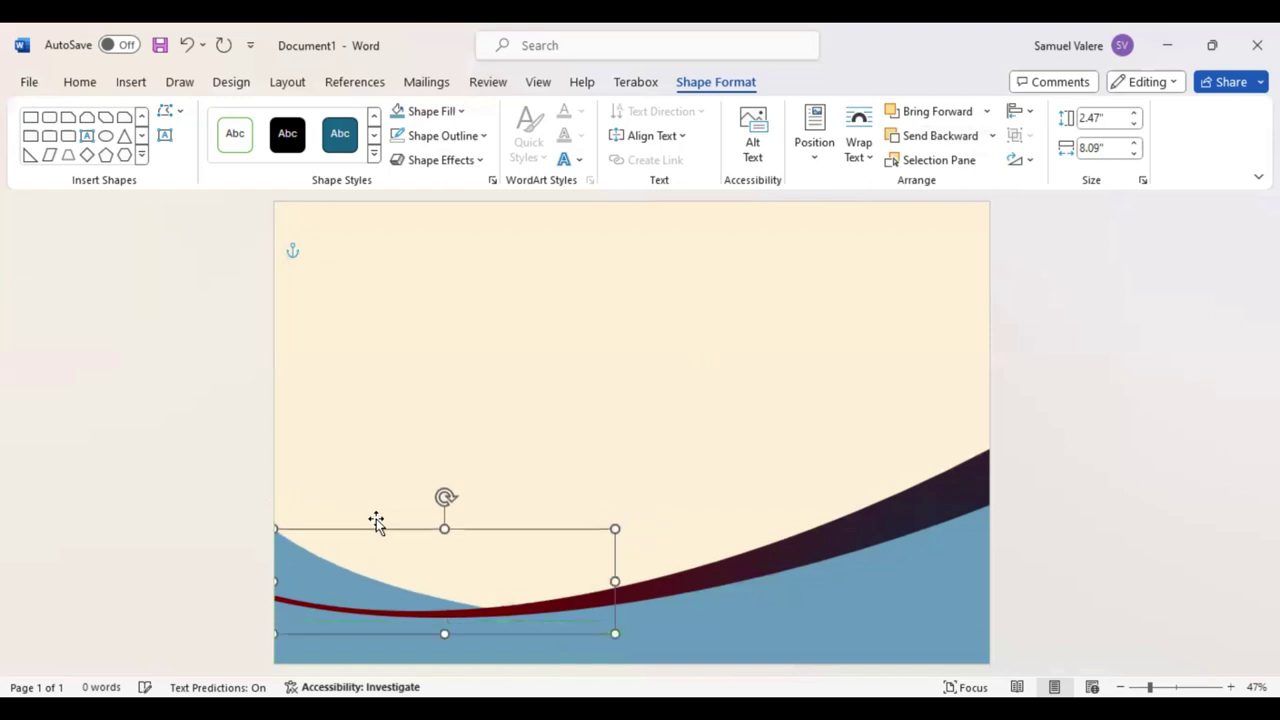
drag(376, 521, 376, 519)
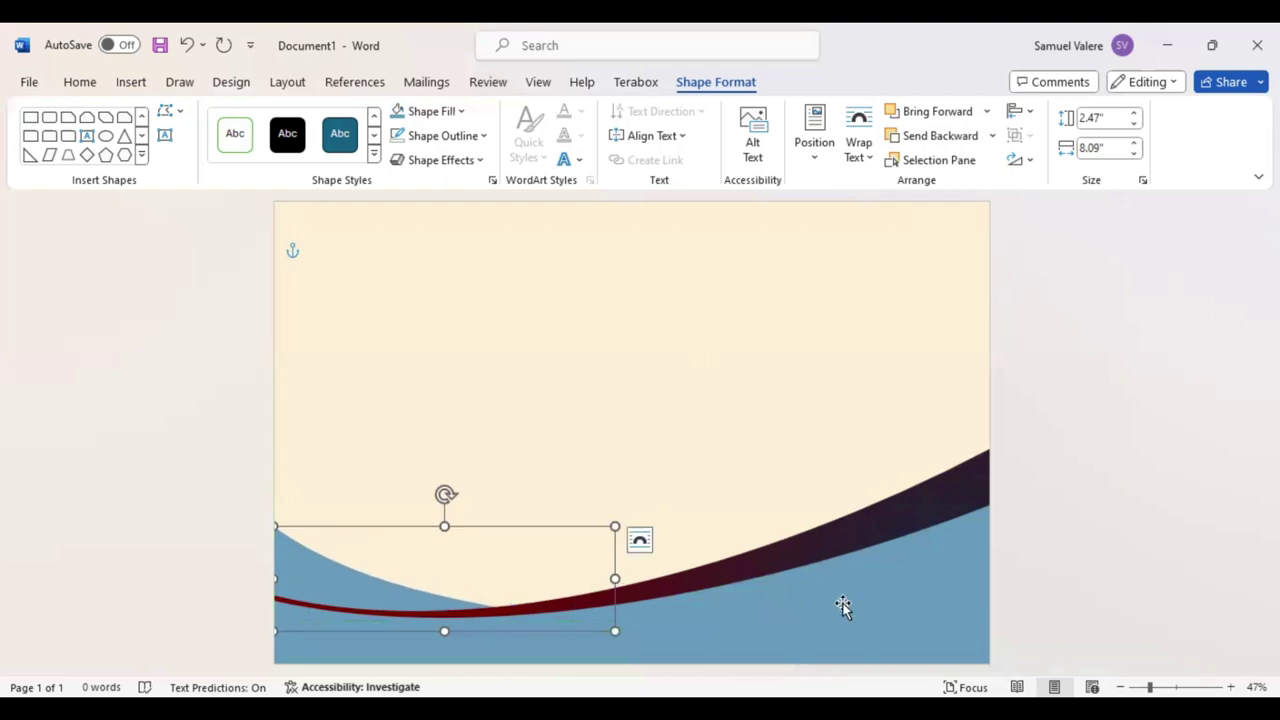
click(672, 458)
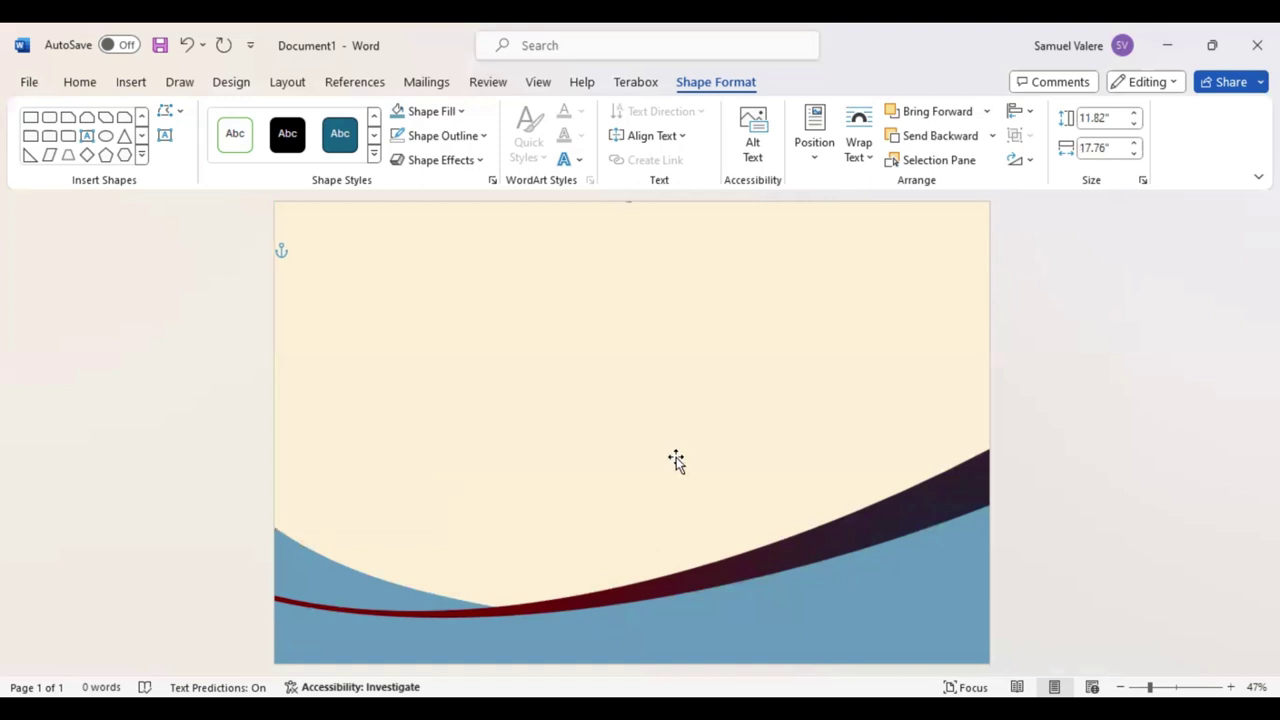
key(Tab)
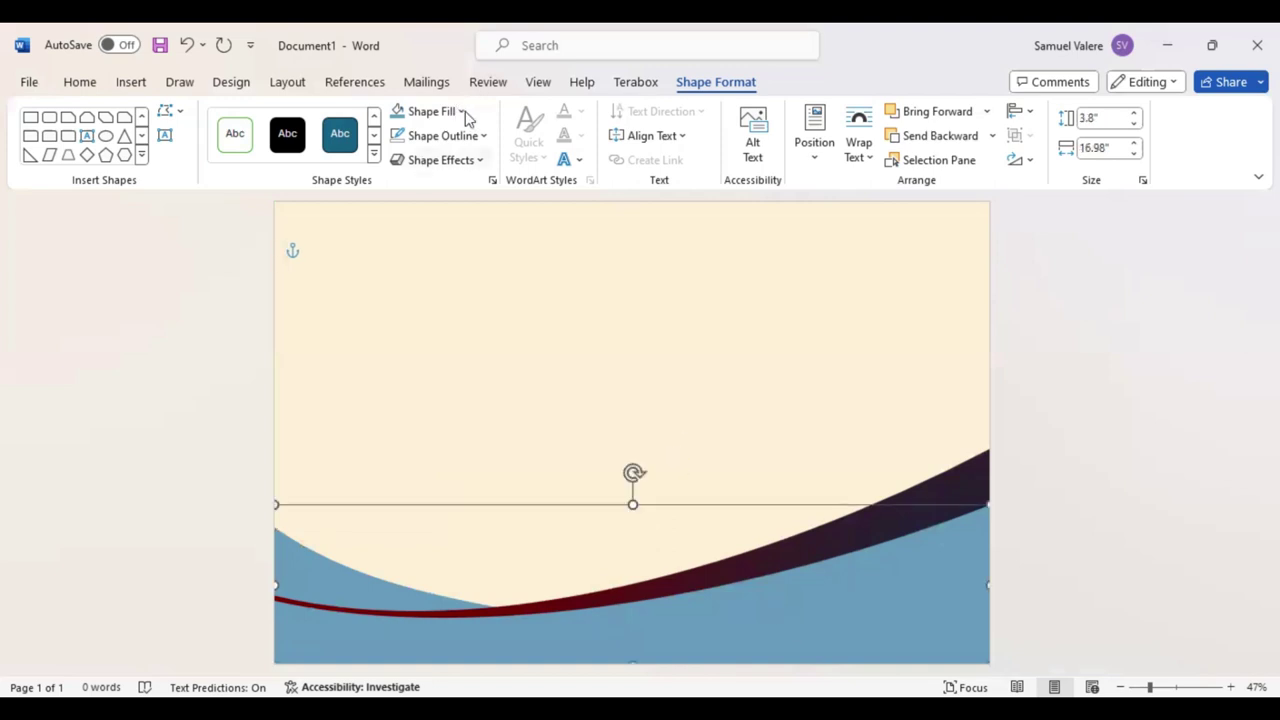
Fill both the large lower wave and the small left wave with crimson
click(463, 112)
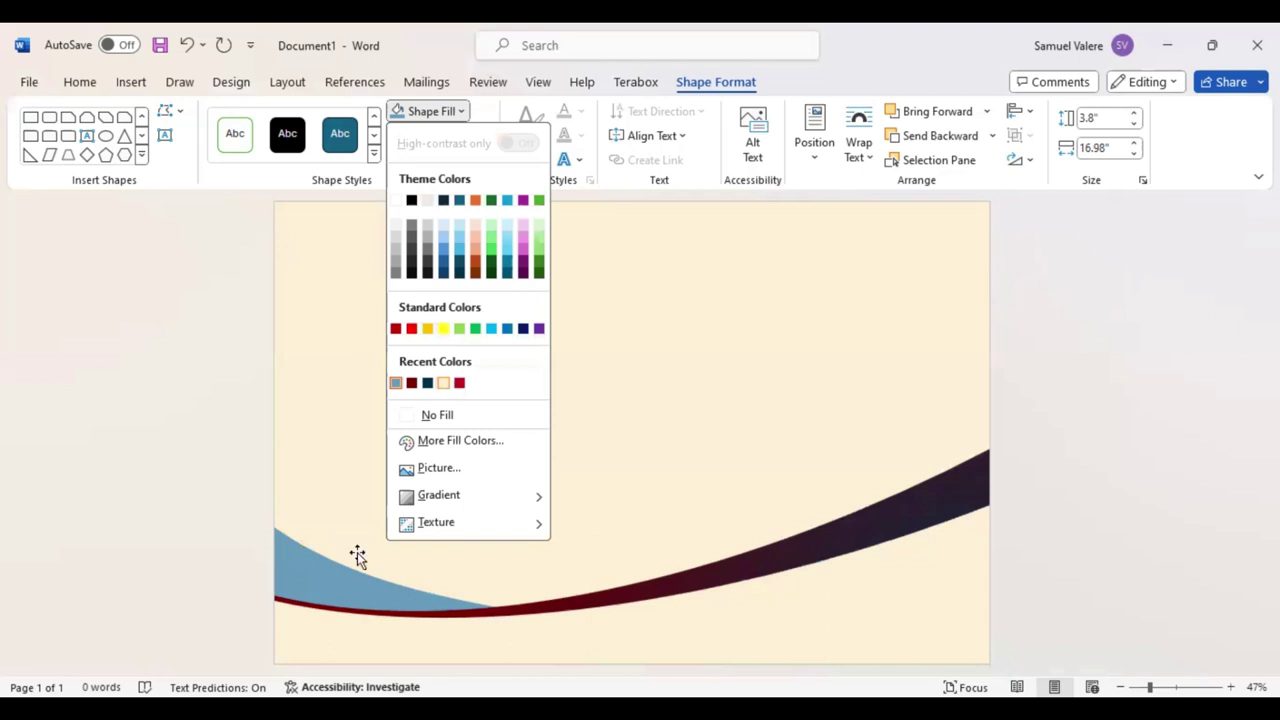
click(400, 114)
click(400, 114)
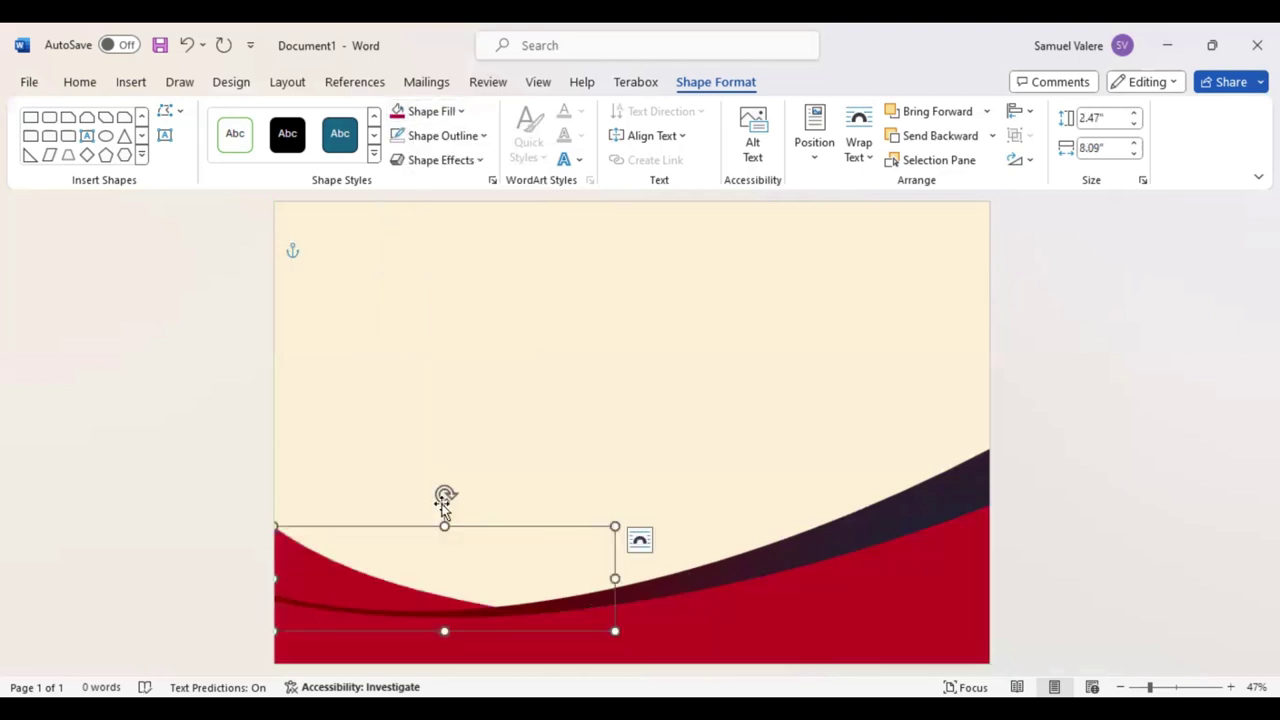
Move the large lower wave up slightly and deselect the shapes
click(620, 449)
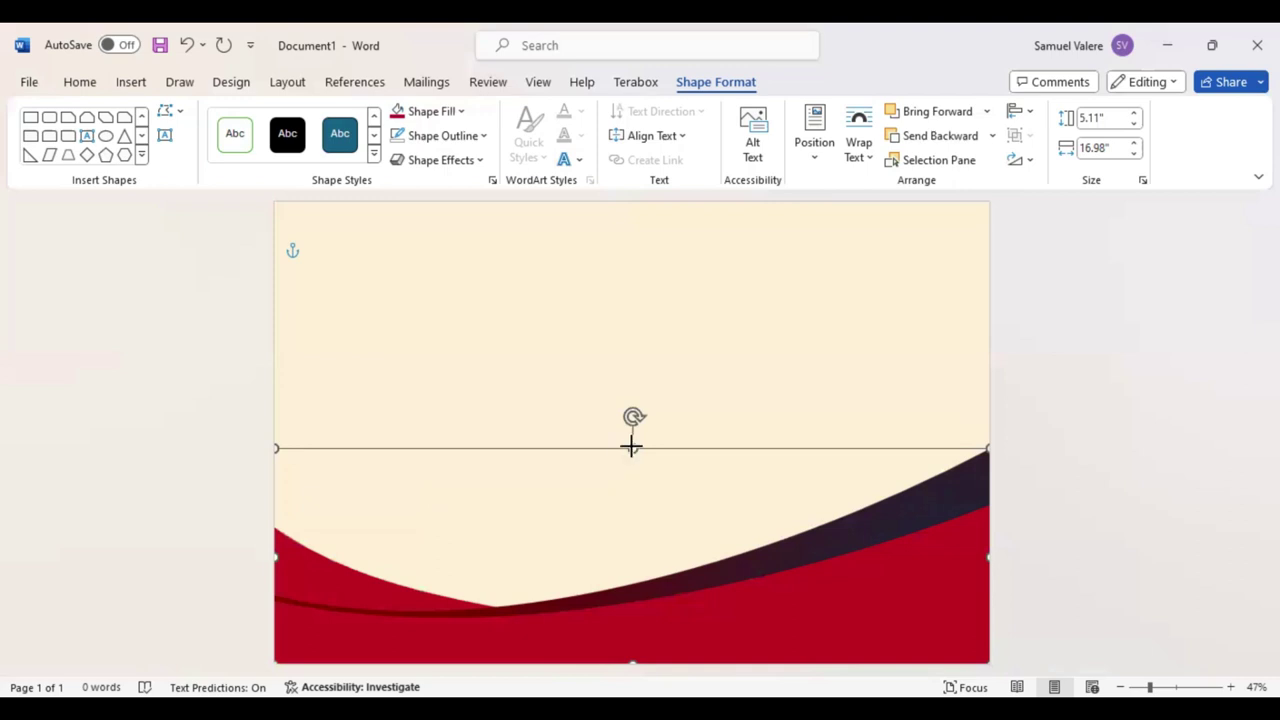
drag(631, 447, 632, 442)
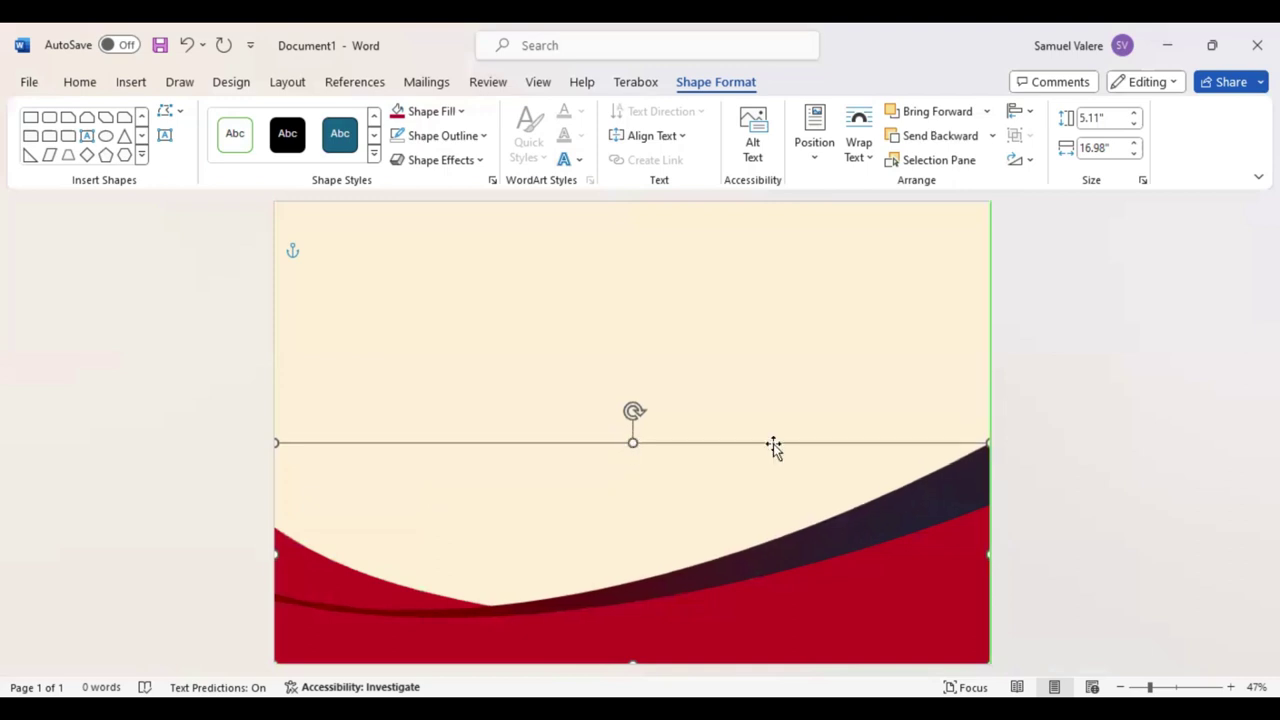
click(1015, 397)
click(130, 82)
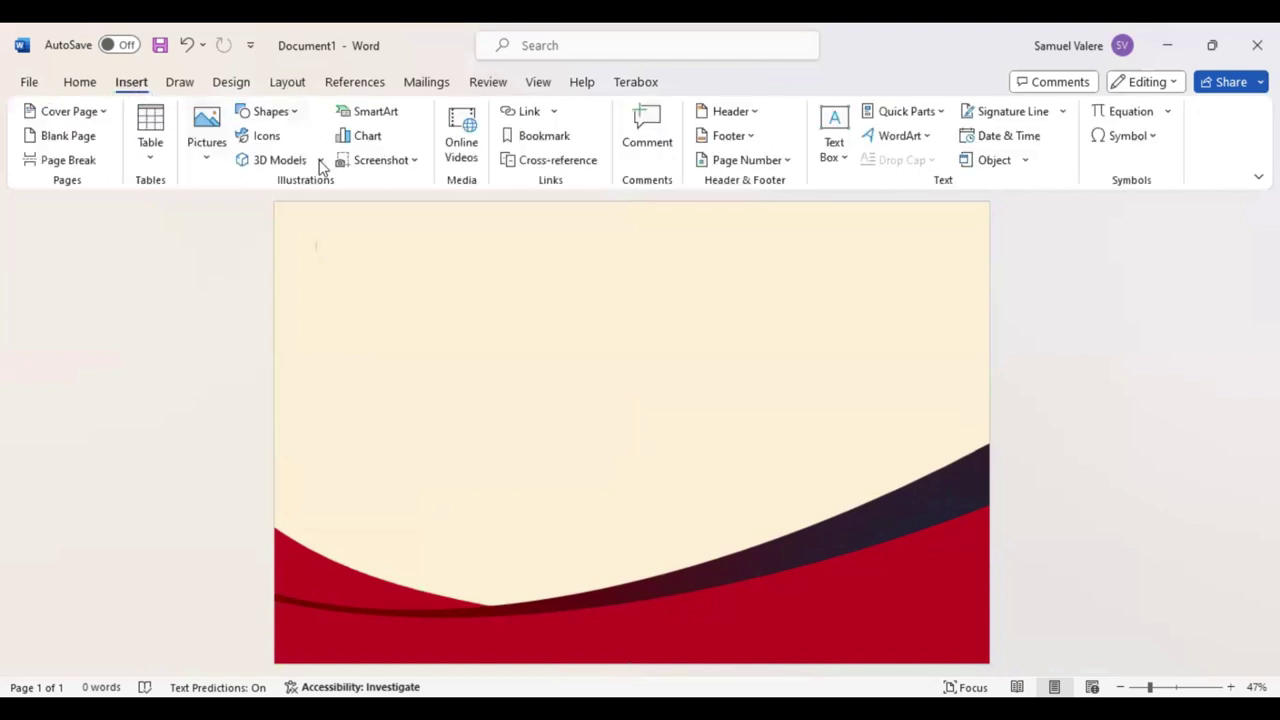
Draw a page-sized rectangle with no fill and a thin blue-grey outline as the border
mouse_move(275, 205)
mouse_down()
mouse_move(972, 625)
mouse_move(977, 652)
mouse_up()
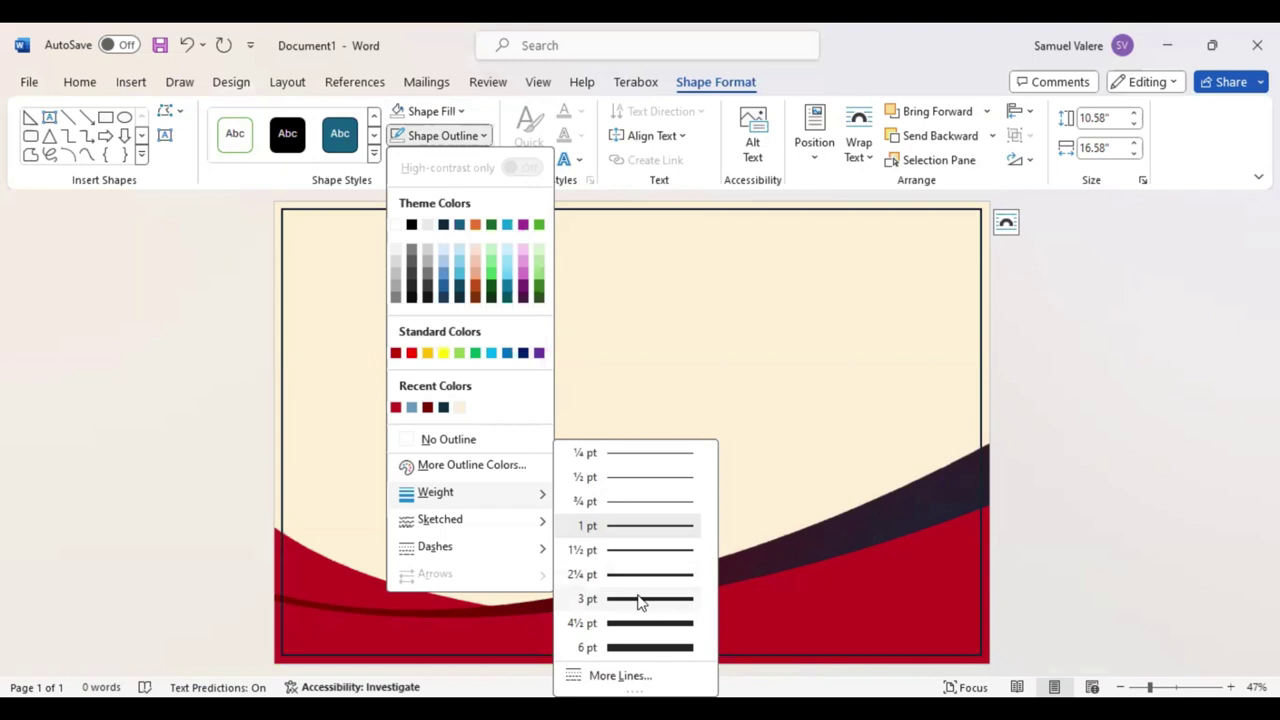
click(484, 137)
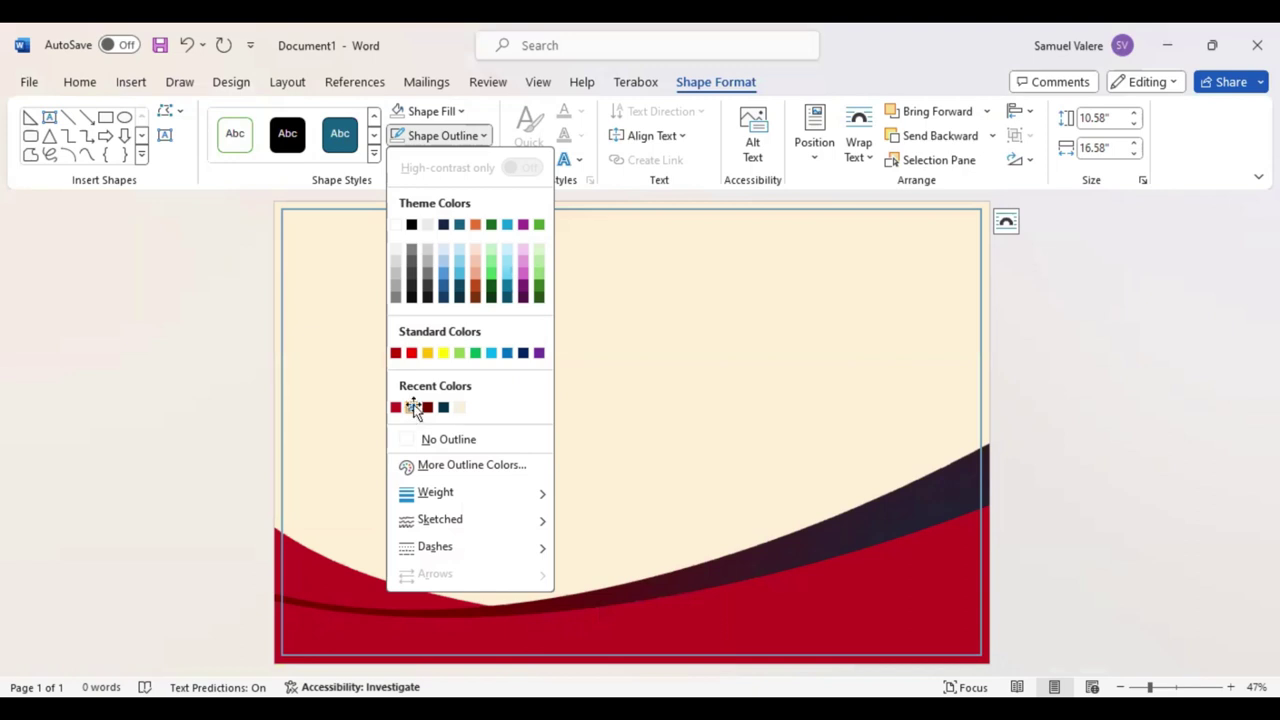
click(1017, 400)
click(1123, 349)
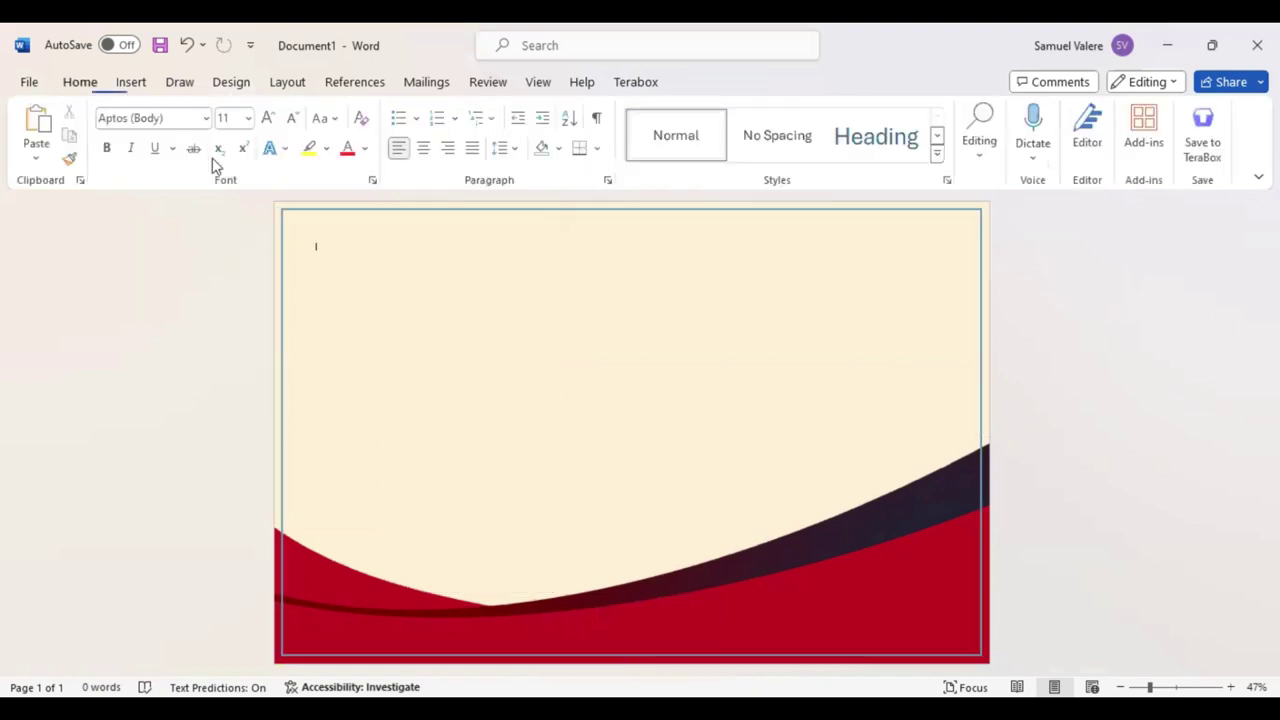
Draw a small text box near the page's top-left, type 'Certificate' and select it
click(134, 82)
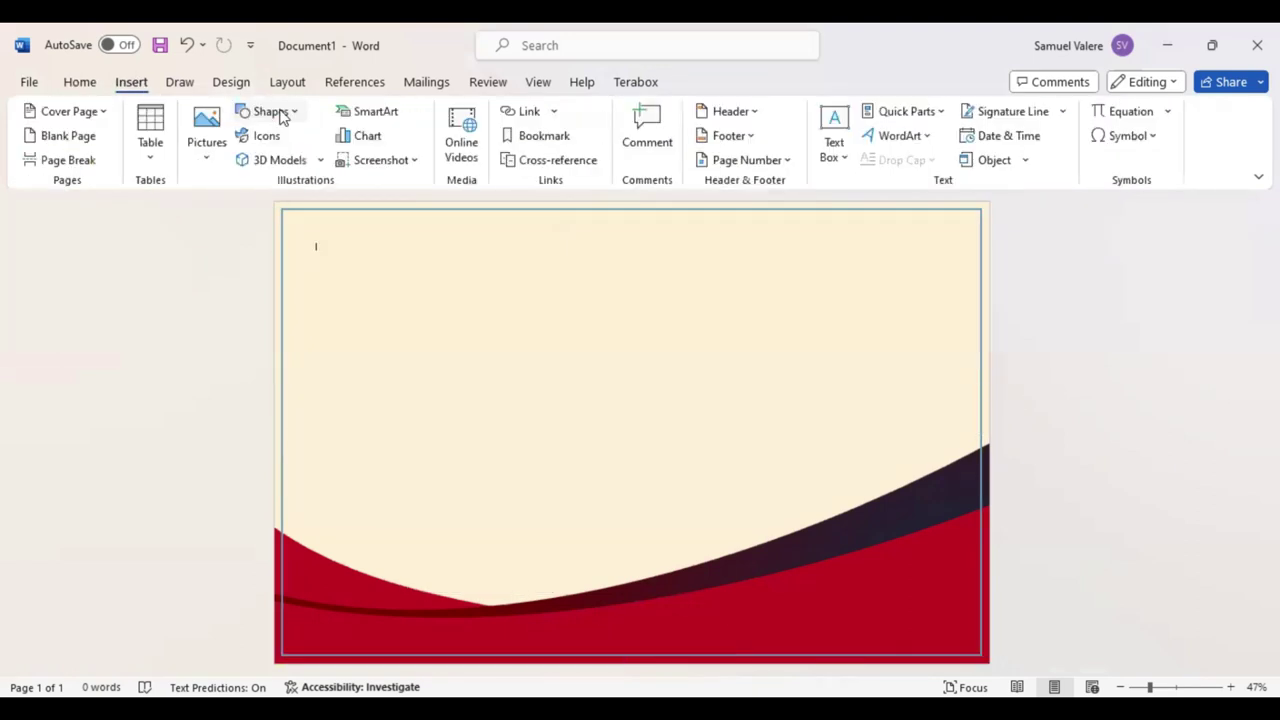
click(282, 112)
click(262, 166)
drag(526, 313, 555, 319)
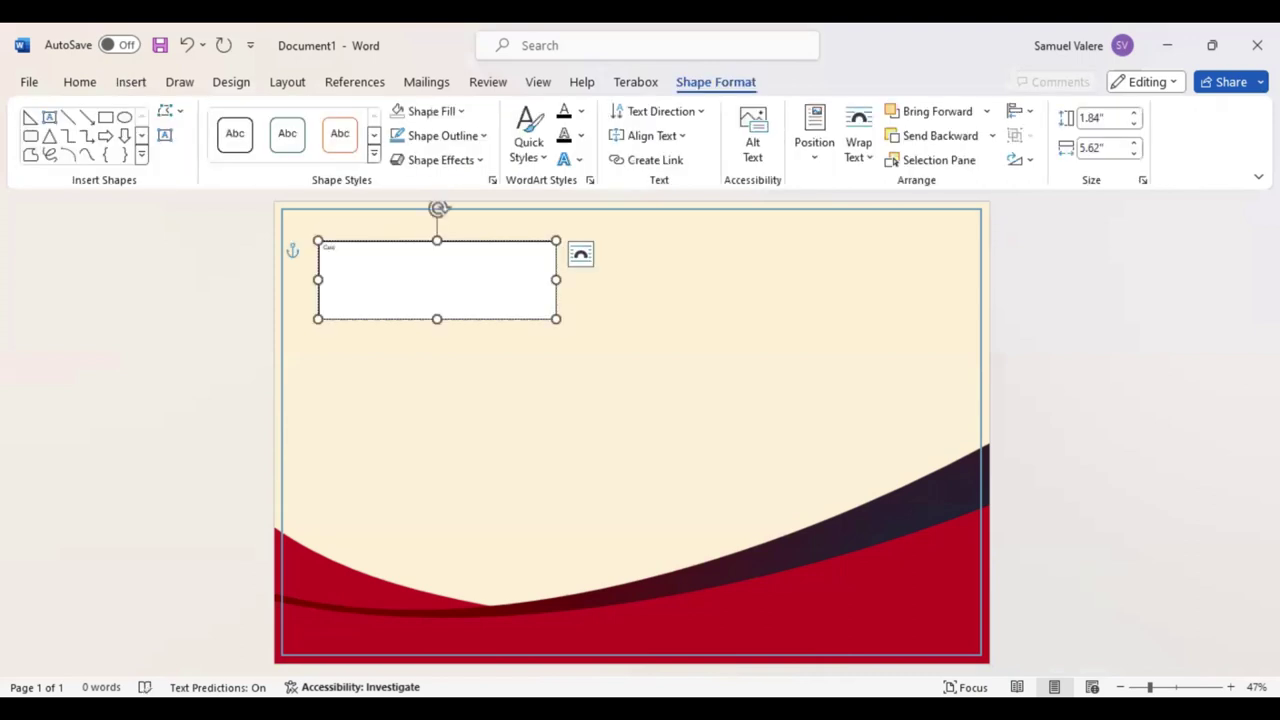
text(tom)
text(icat)
text(e)
key(ctrl+a)
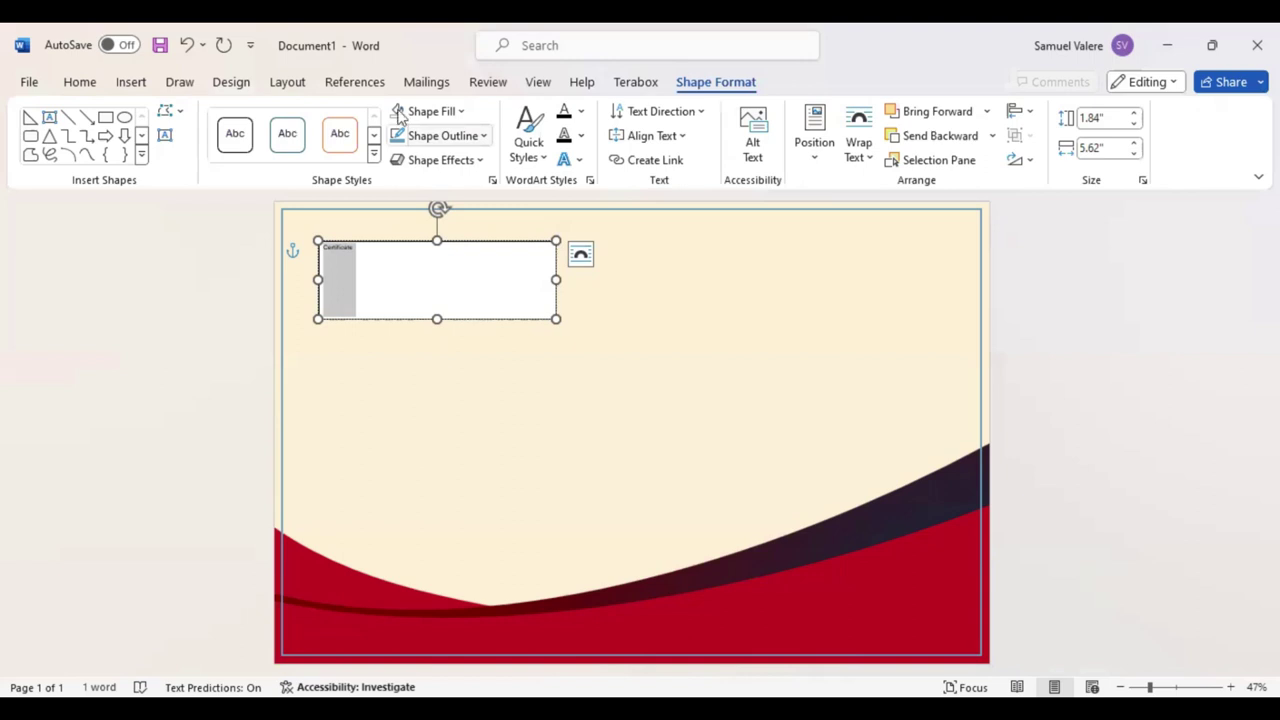
Centre the Certificate title, enlarge its font size and set the font to Aptos
click(71, 88)
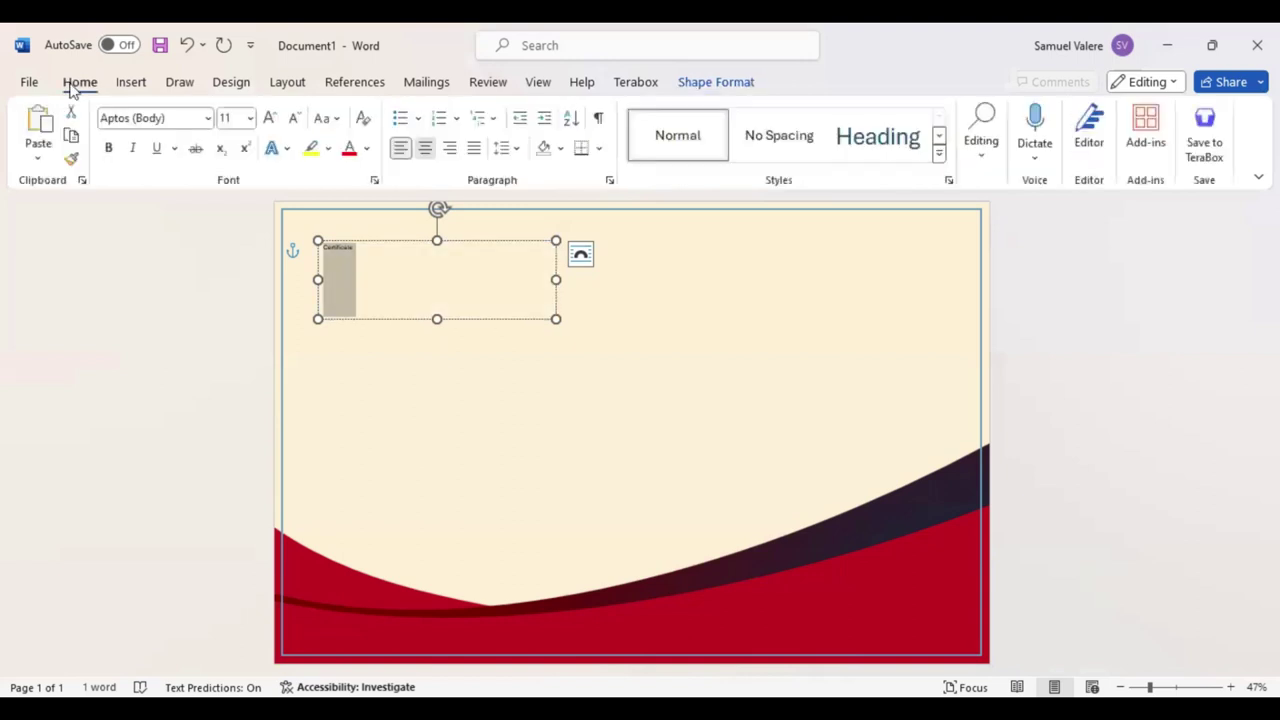
key(ctrl+e)
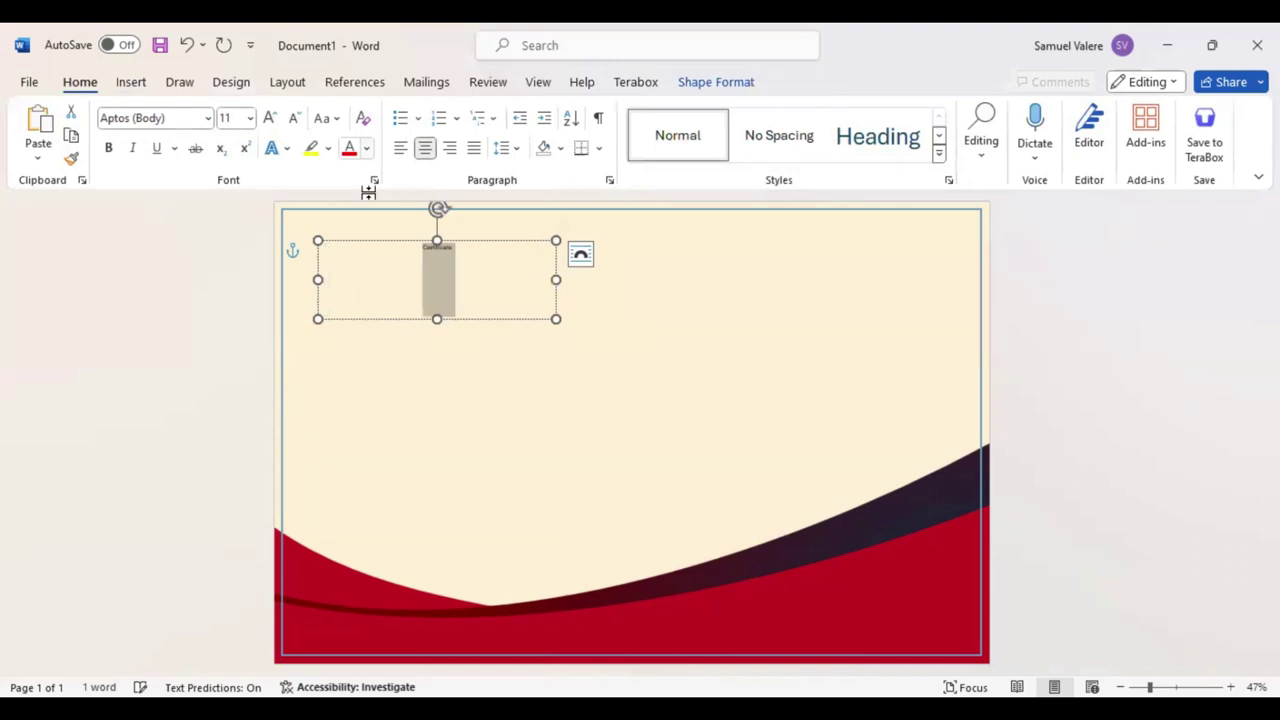
key(ctrl+shift+greater)
key(ctrl+shift+greater)
key(ctrl+shift+greater)
key(ctrl+shift+greater)
key(ctrl+shift+greater)
key(ctrl+shift+greater)
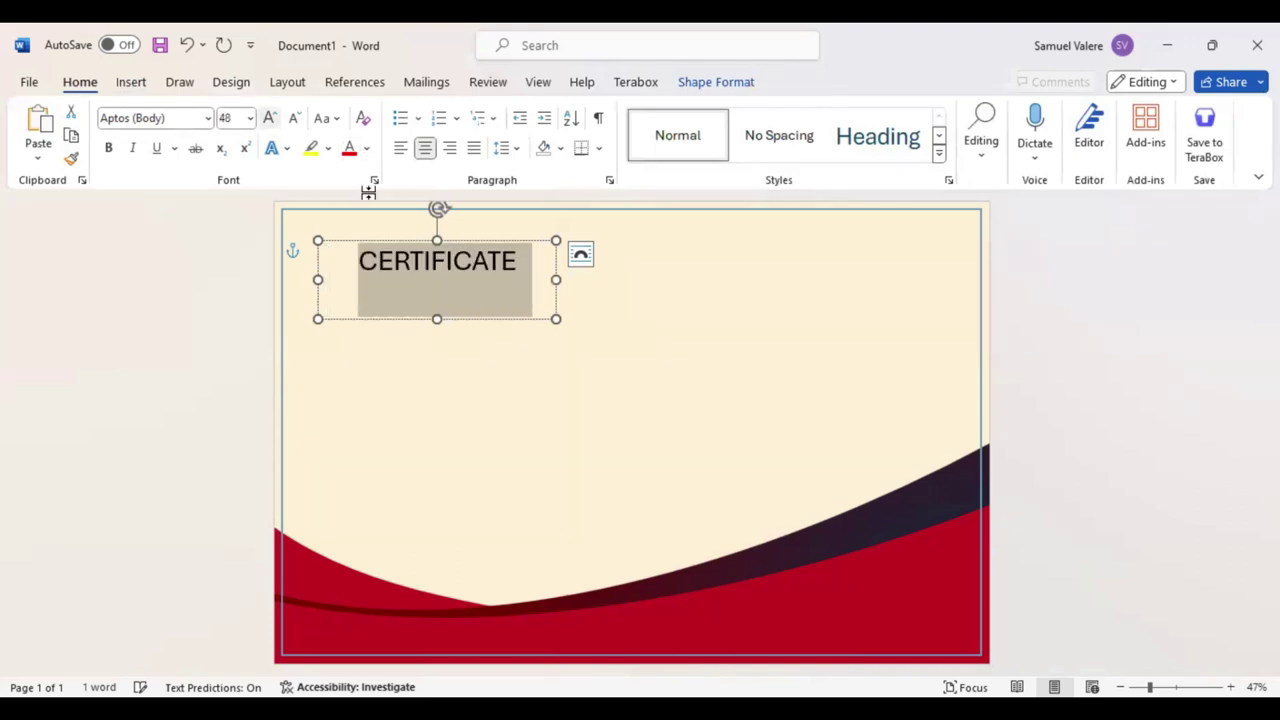
key(ctrl+shift+greater)
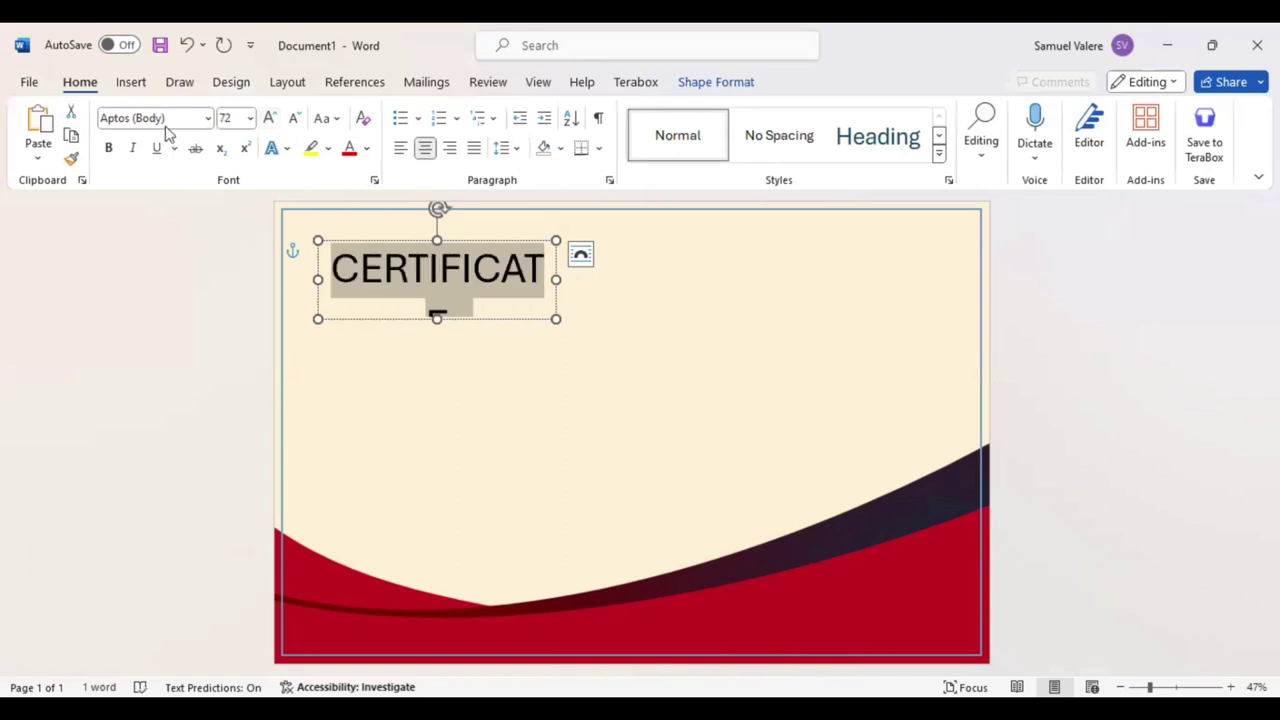
click(169, 119)
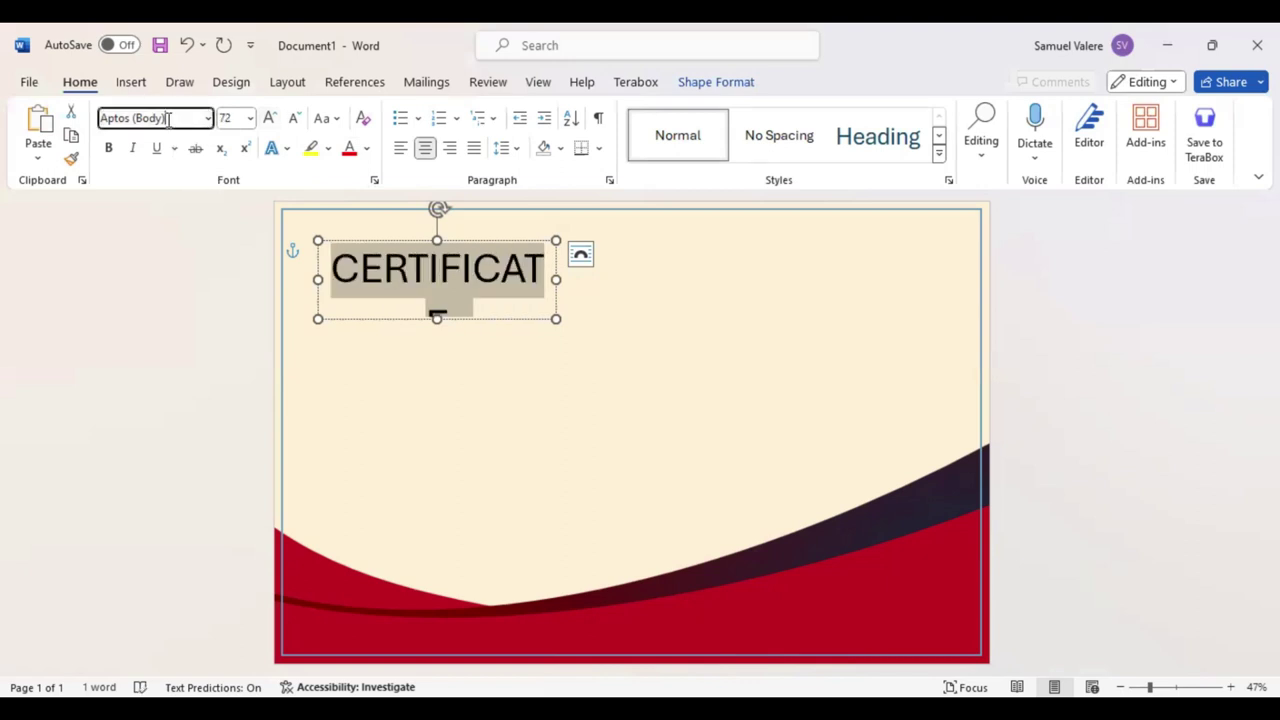
key(BackSpace)
key(BackSpace)
key(BackSpace)
key(BackSpace)
key(BackSpace)
key(BackSpace)
text(Aptos)
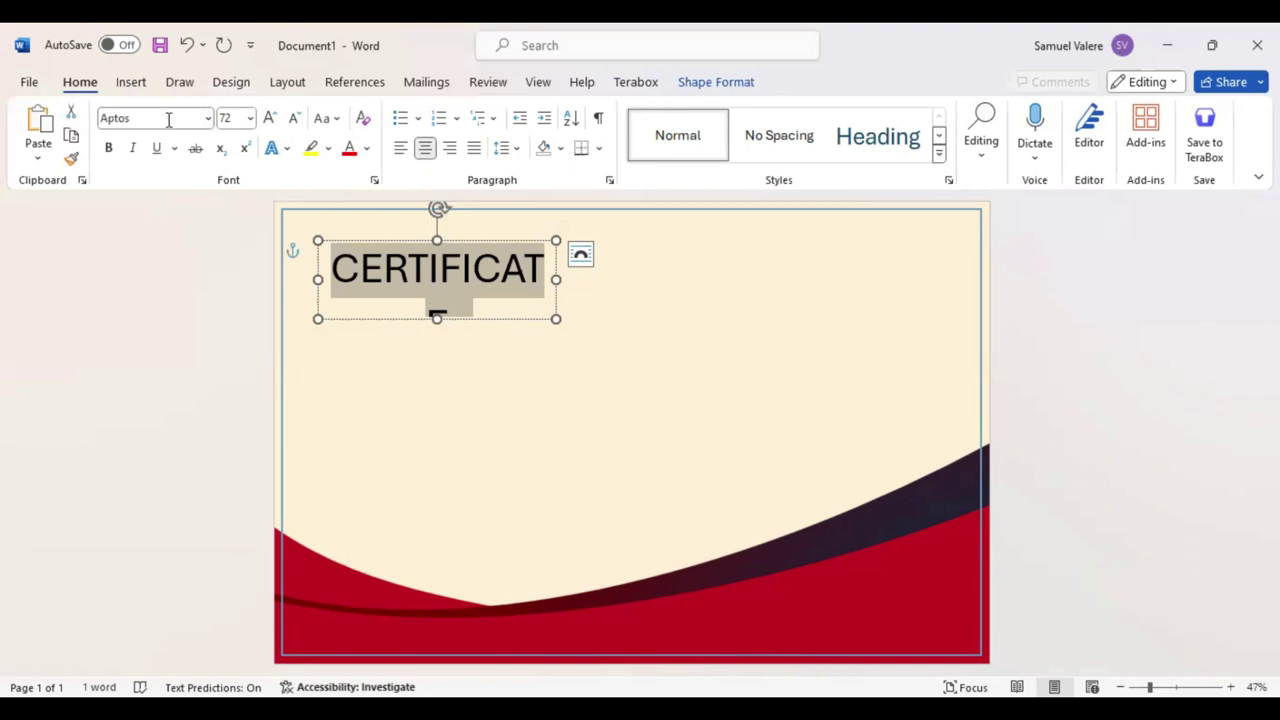
key(Return)
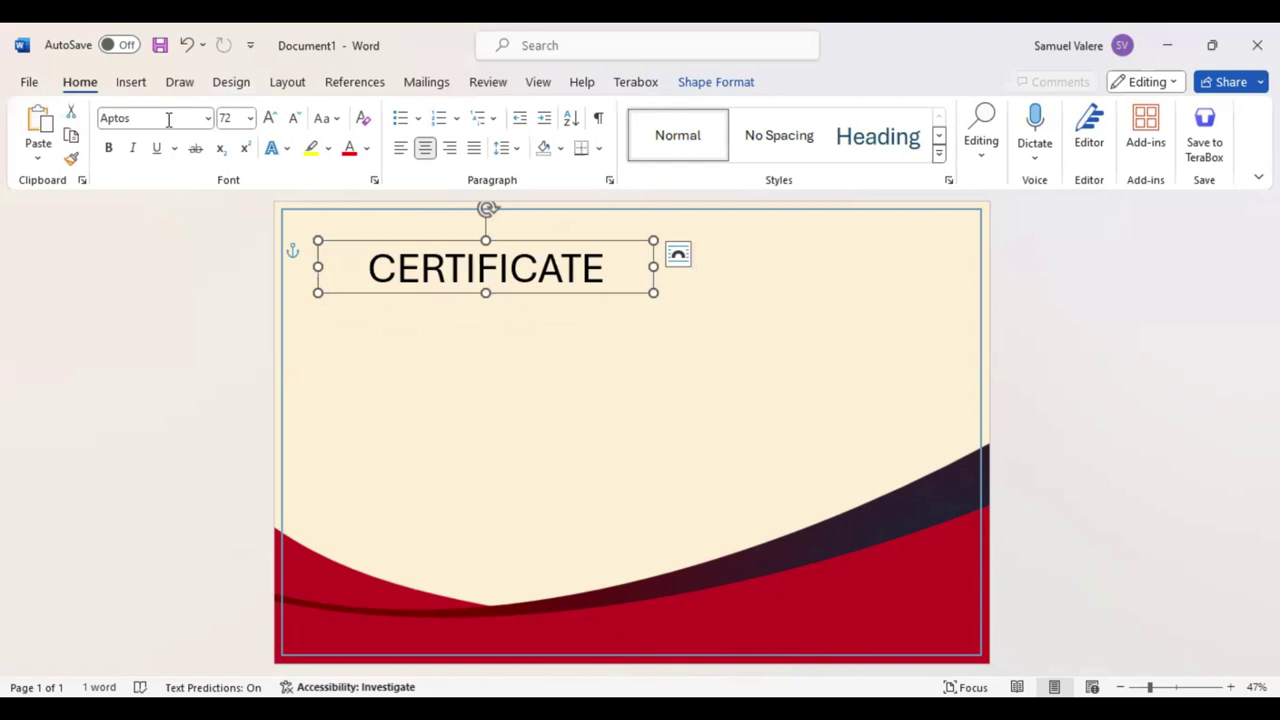
Switch the title's character spacing to Expanded in the Font dialog's Advanced settings
key(ctrl+d)
click(529, 154)
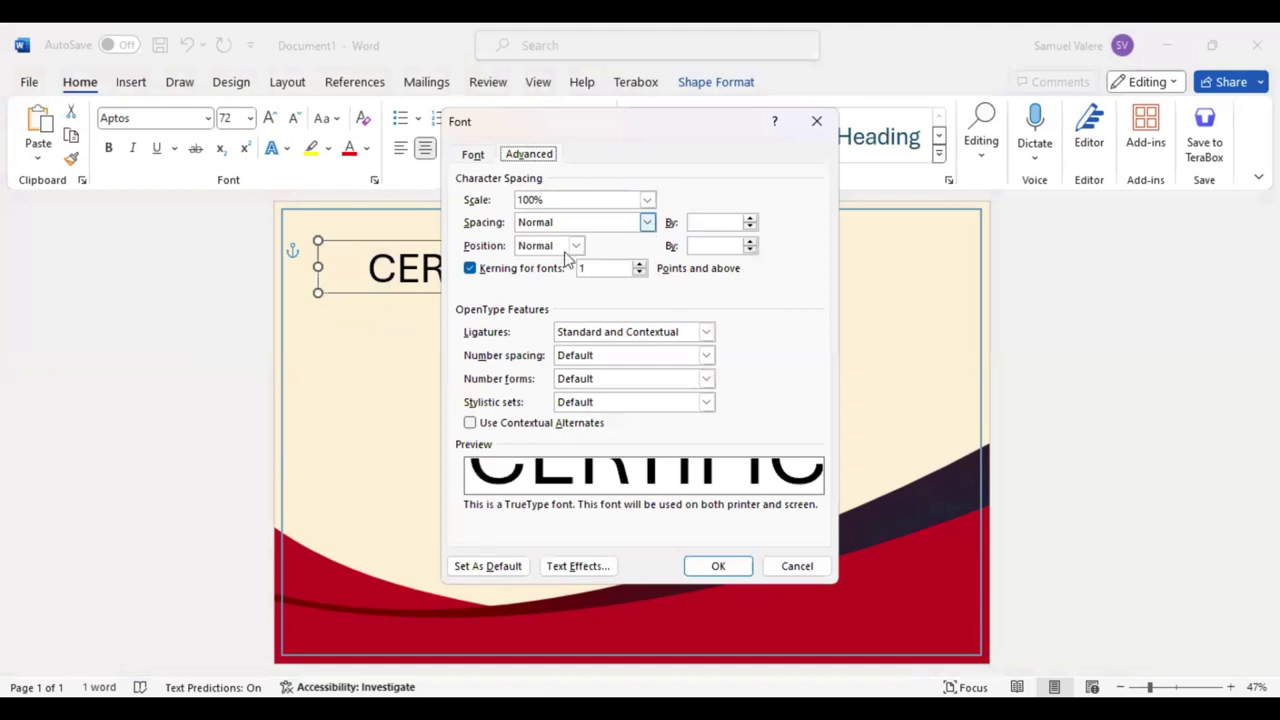
click(648, 222)
click(568, 250)
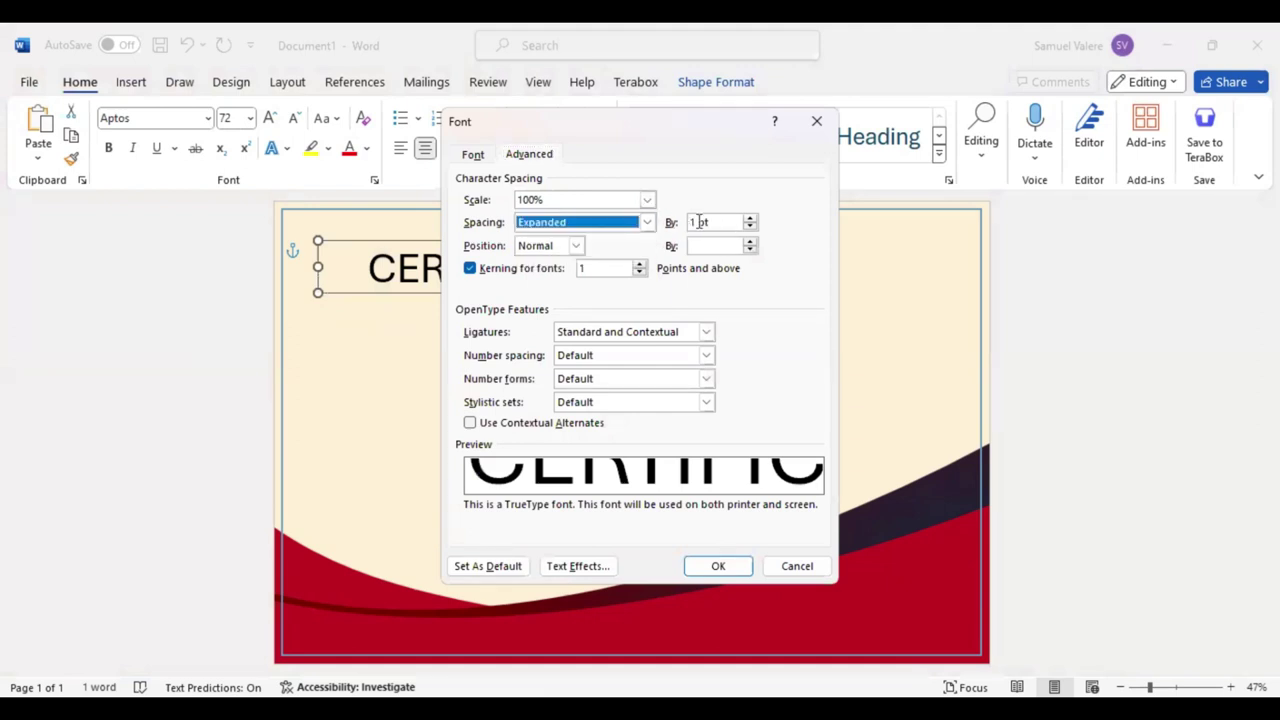
click(698, 222)
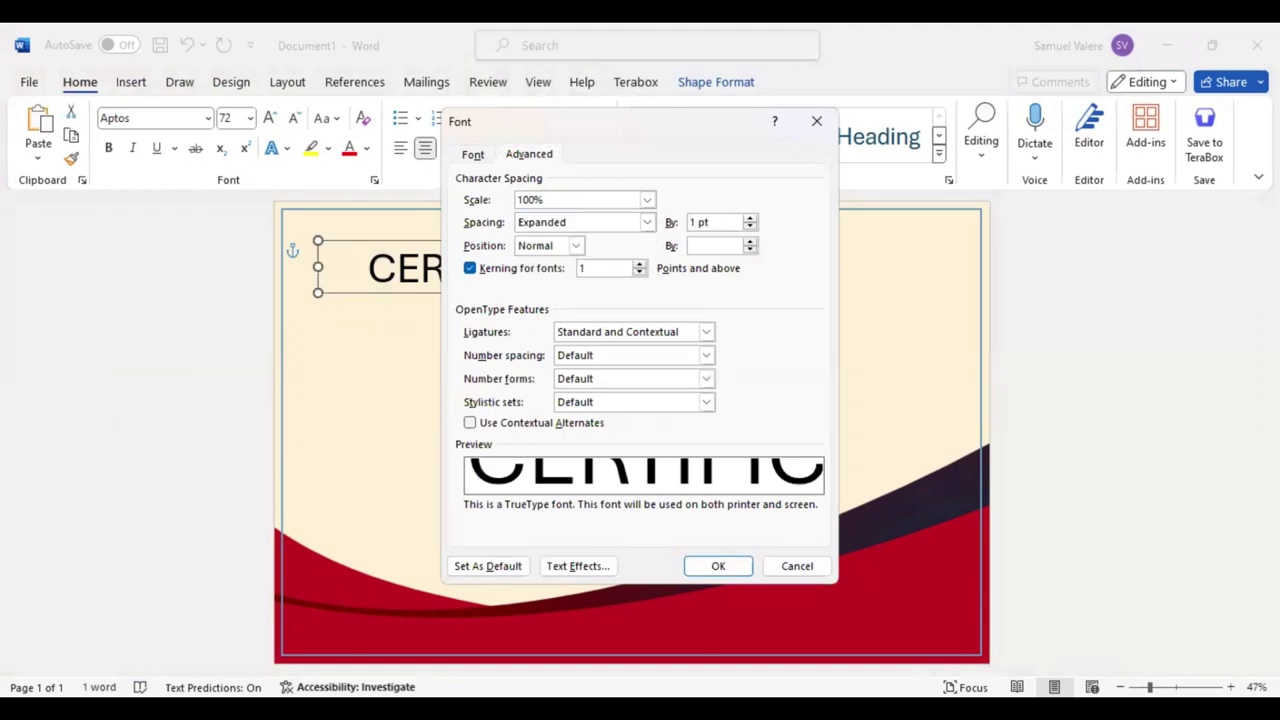
key(BackSpace)
key(Return)
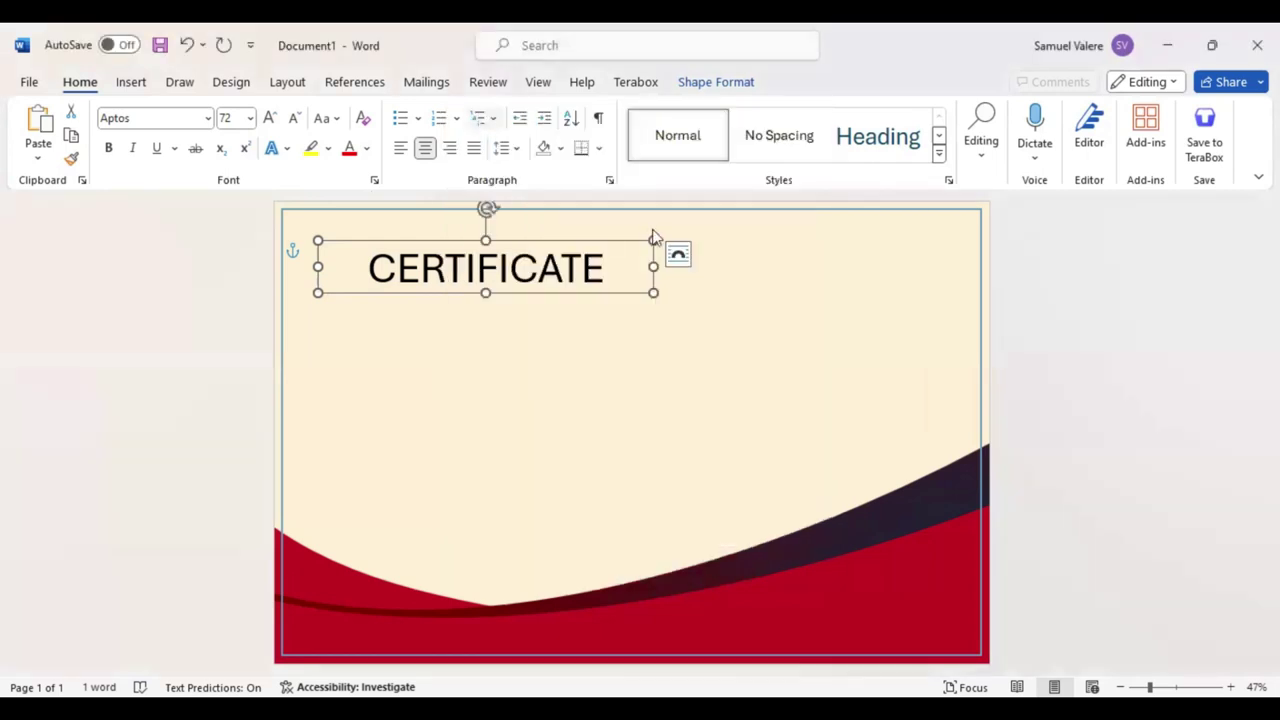
Set the expanded letter spacing to 3 pt and nudge the CERTIFICATE box slightly
key(ctrl+d)
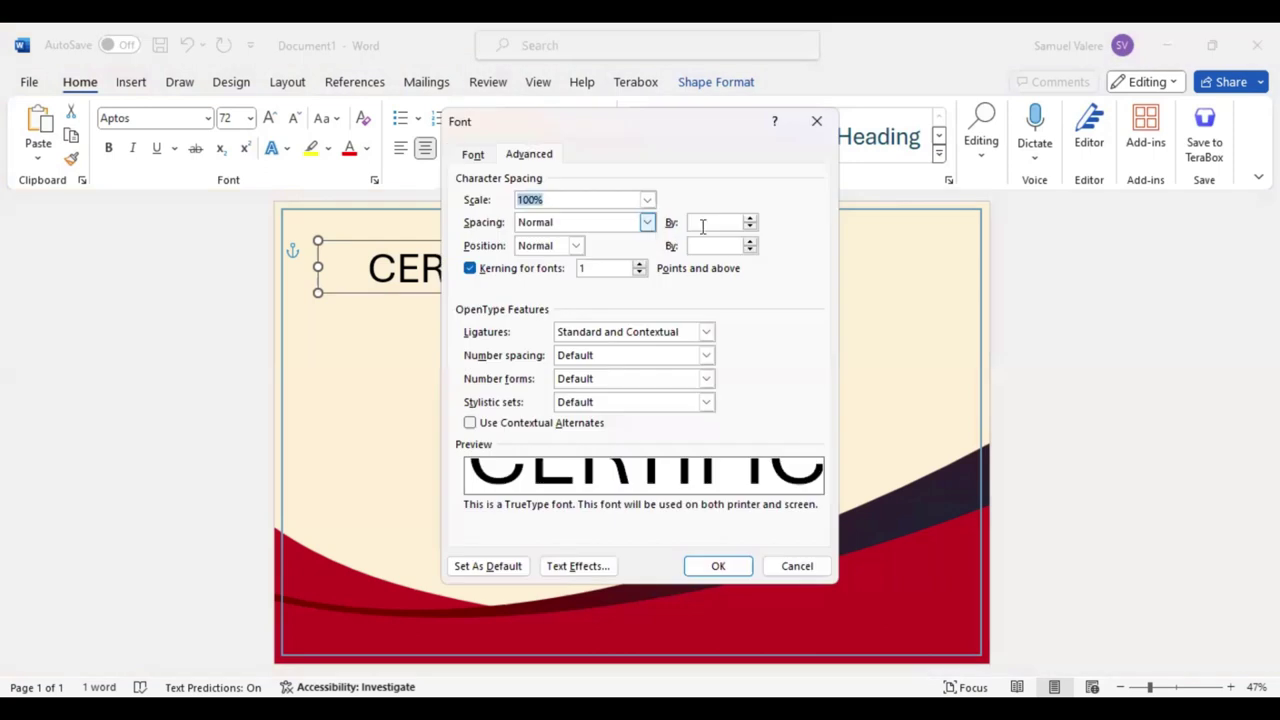
click(704, 222)
text(3)
key(Return)
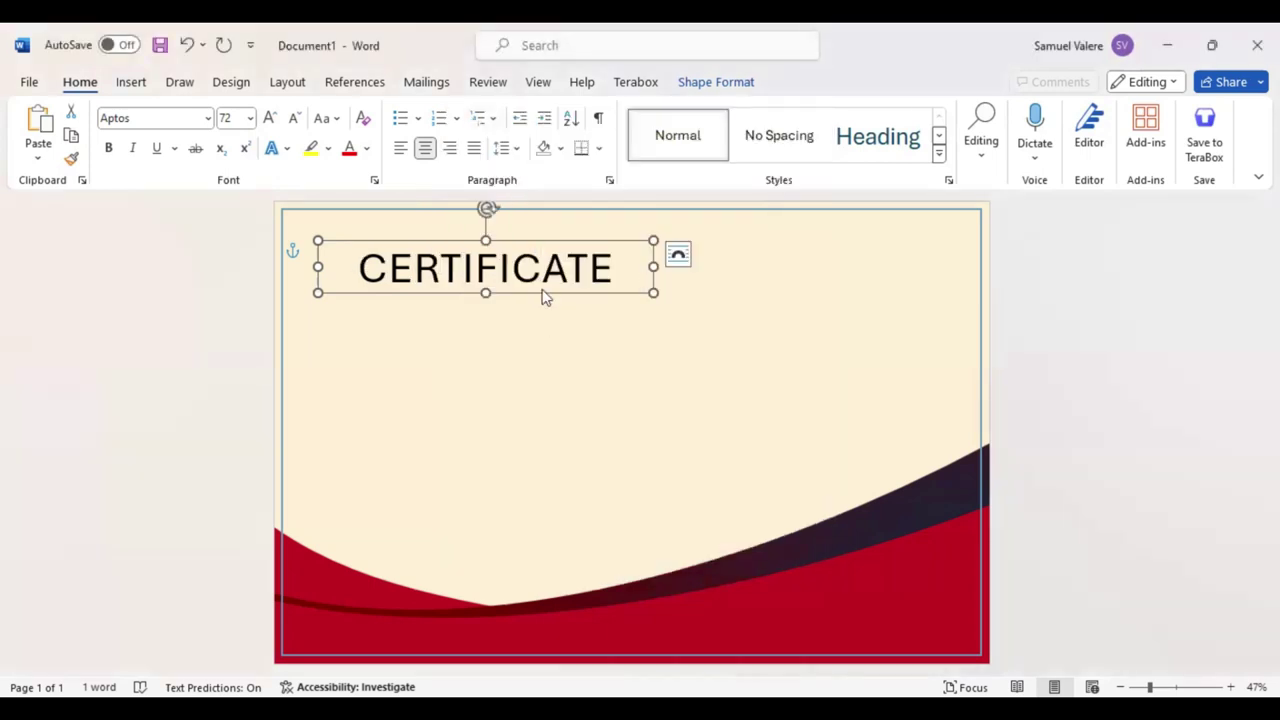
key(Up)
key(Up)
key(Up)
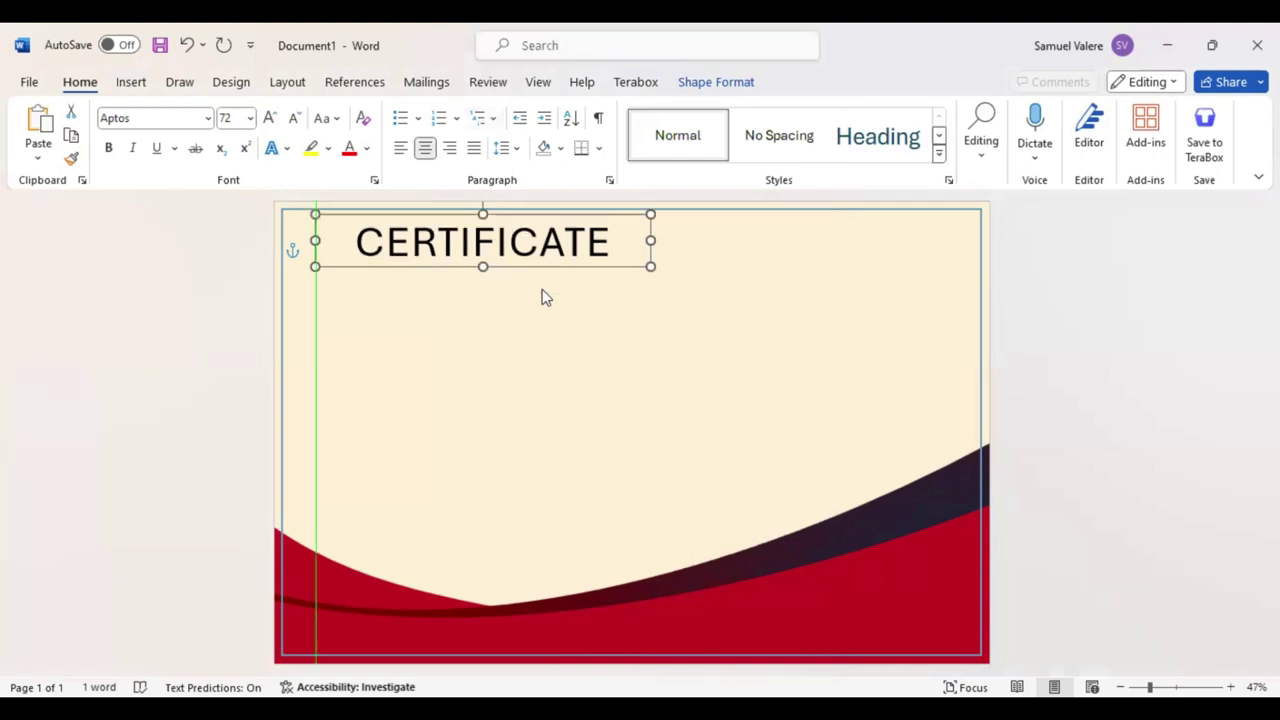
key(Down)
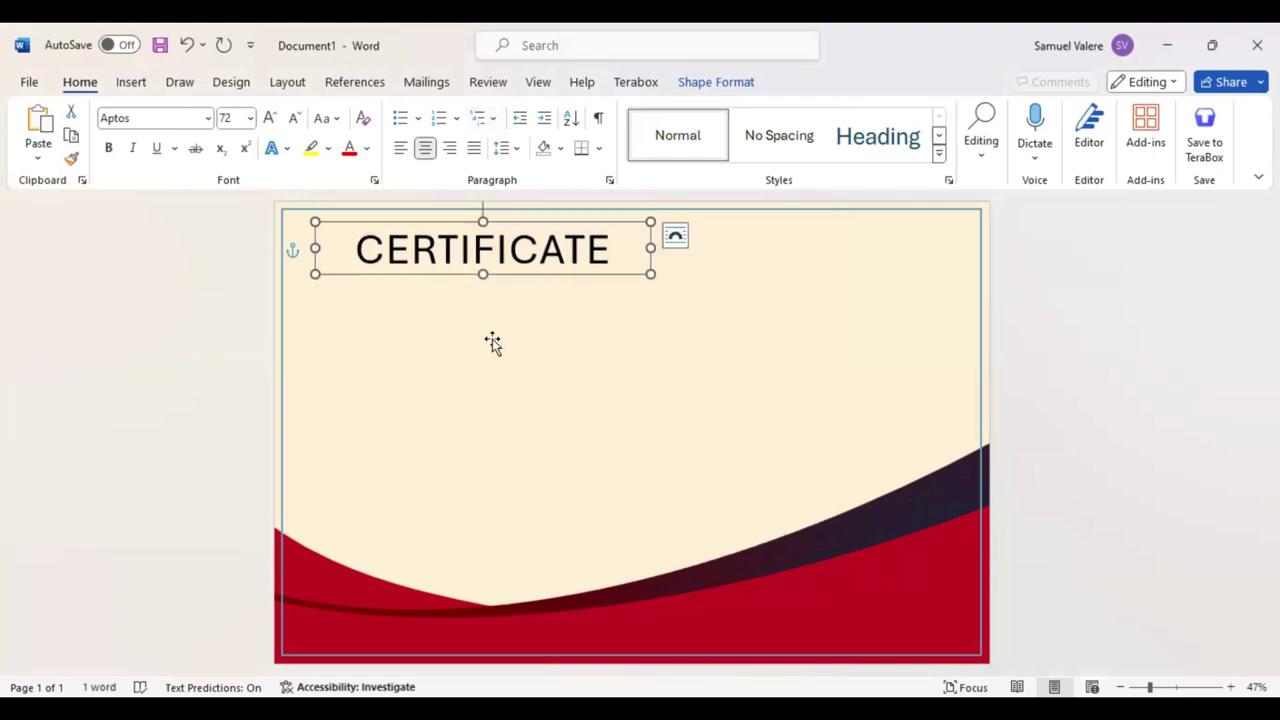
Draw a text box below CERTIFICATE, narrow the title box, and type 'OF Appreciation'
click(130, 82)
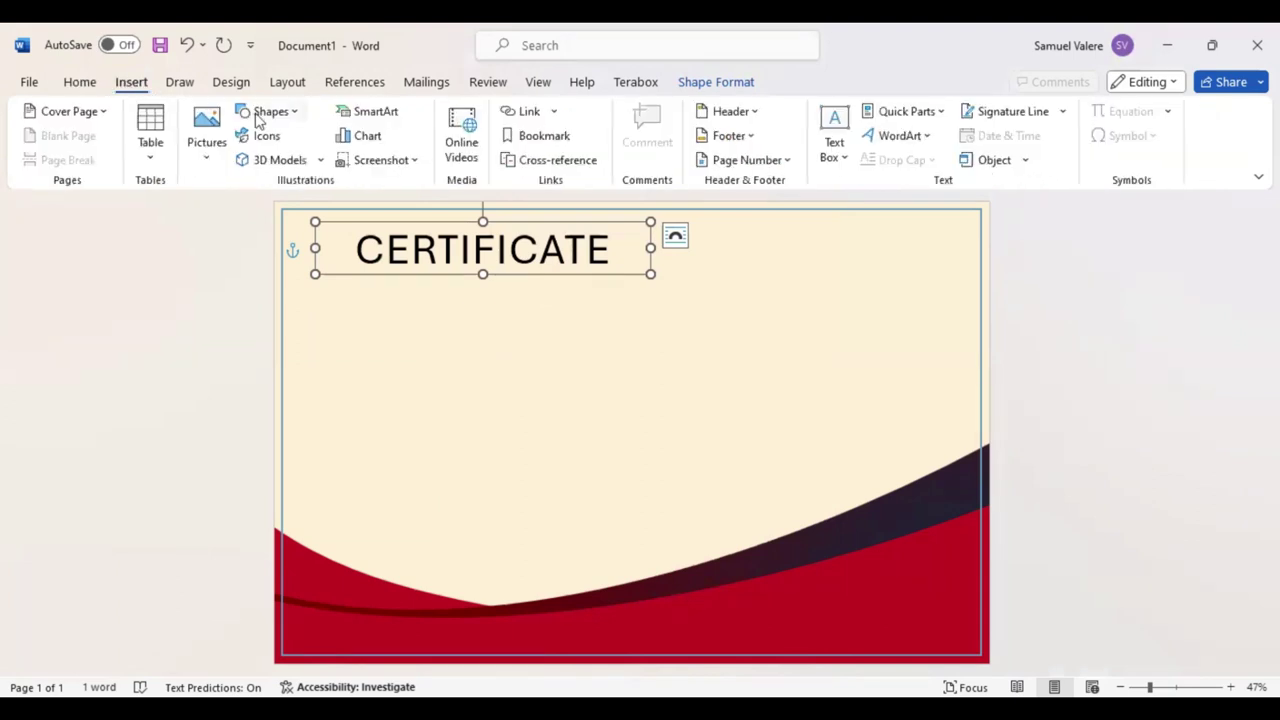
click(258, 118)
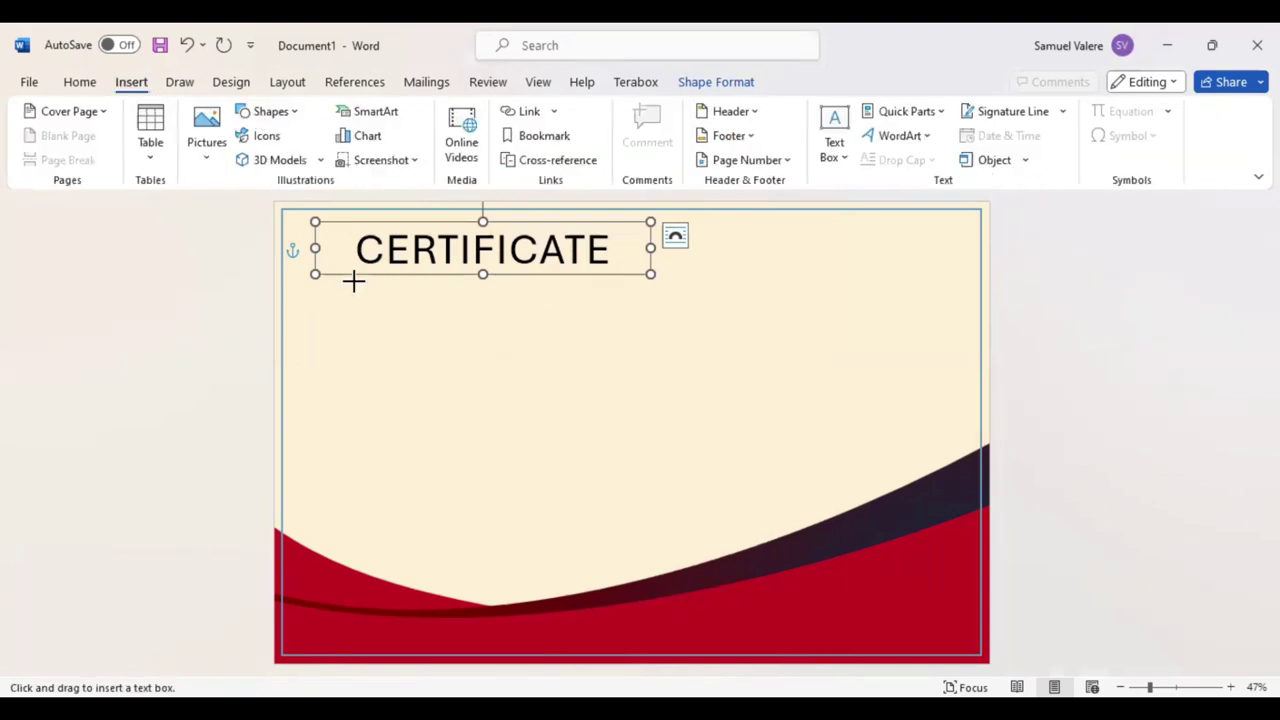
drag(361, 284, 498, 325)
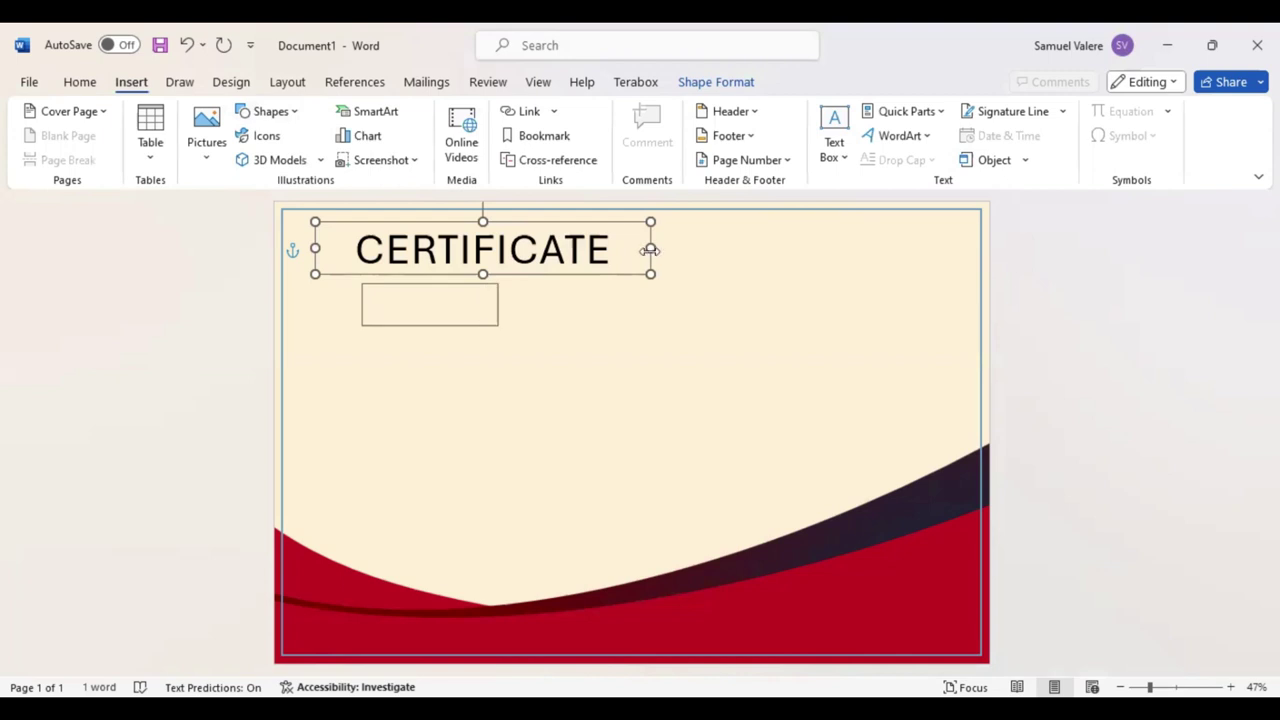
drag(650, 250, 603, 249)
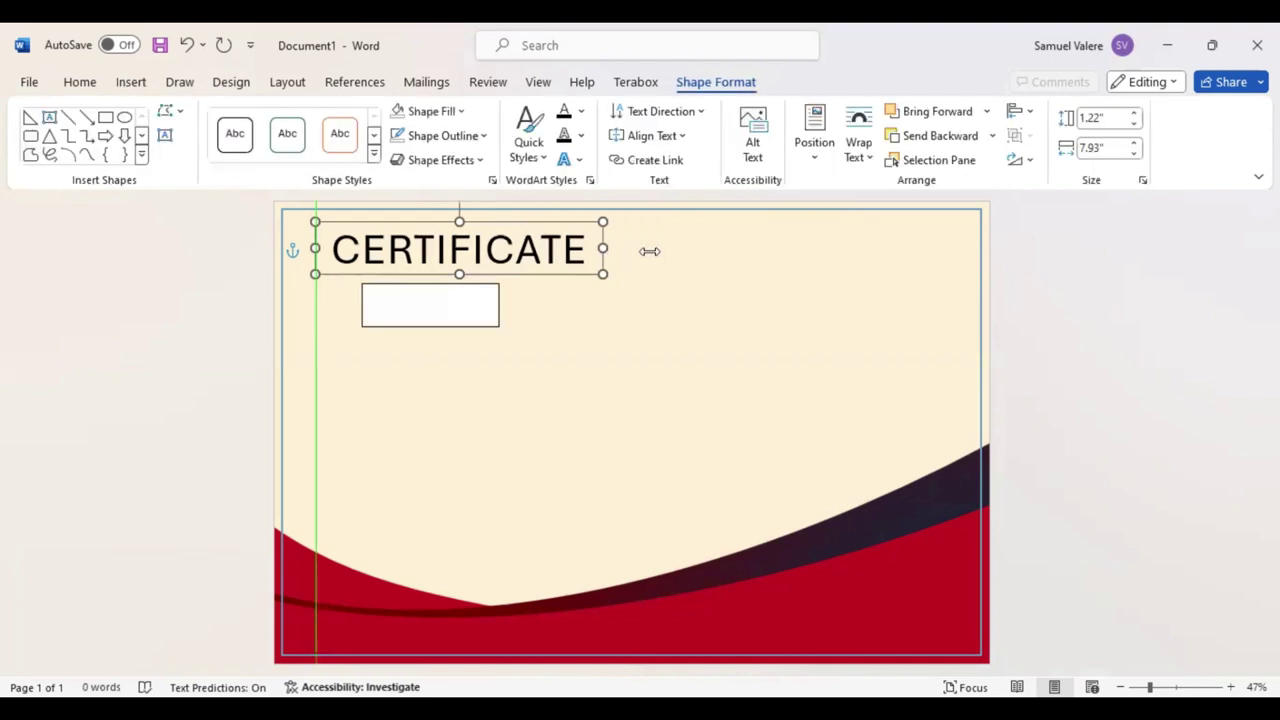
click(440, 304)
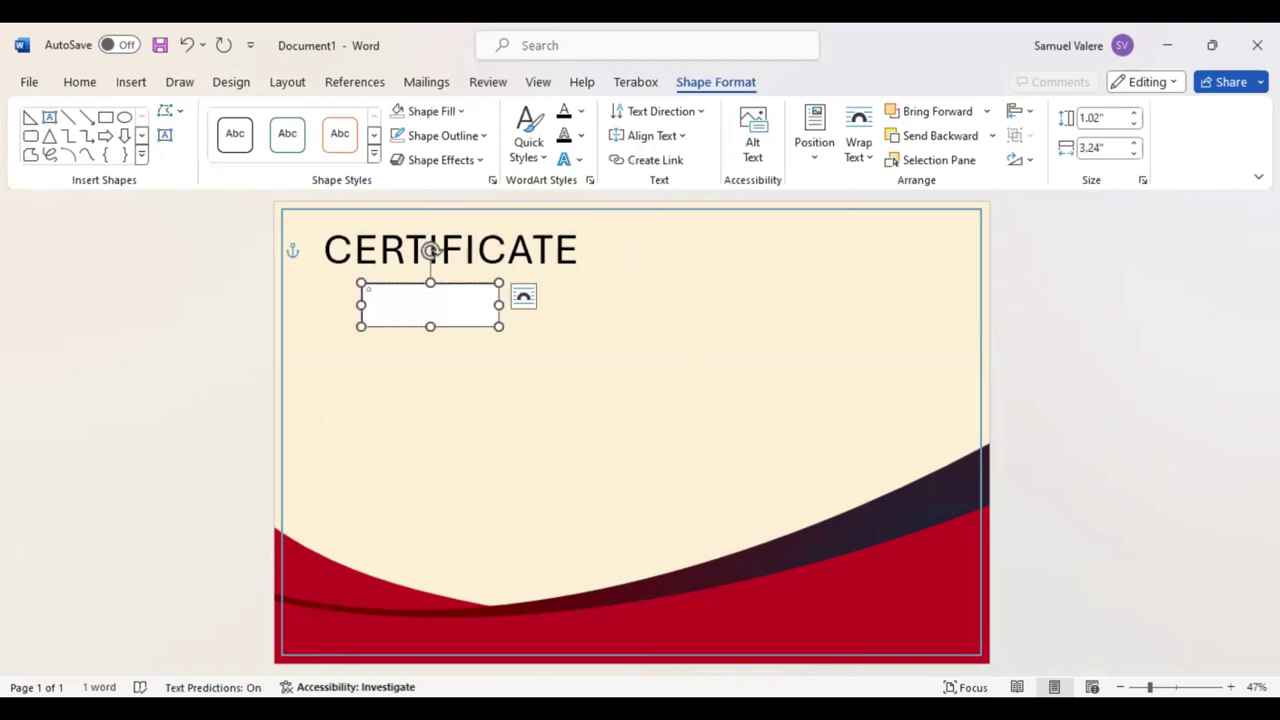
text(OF Apprecia)
text(tion)
key(ctrl+a)
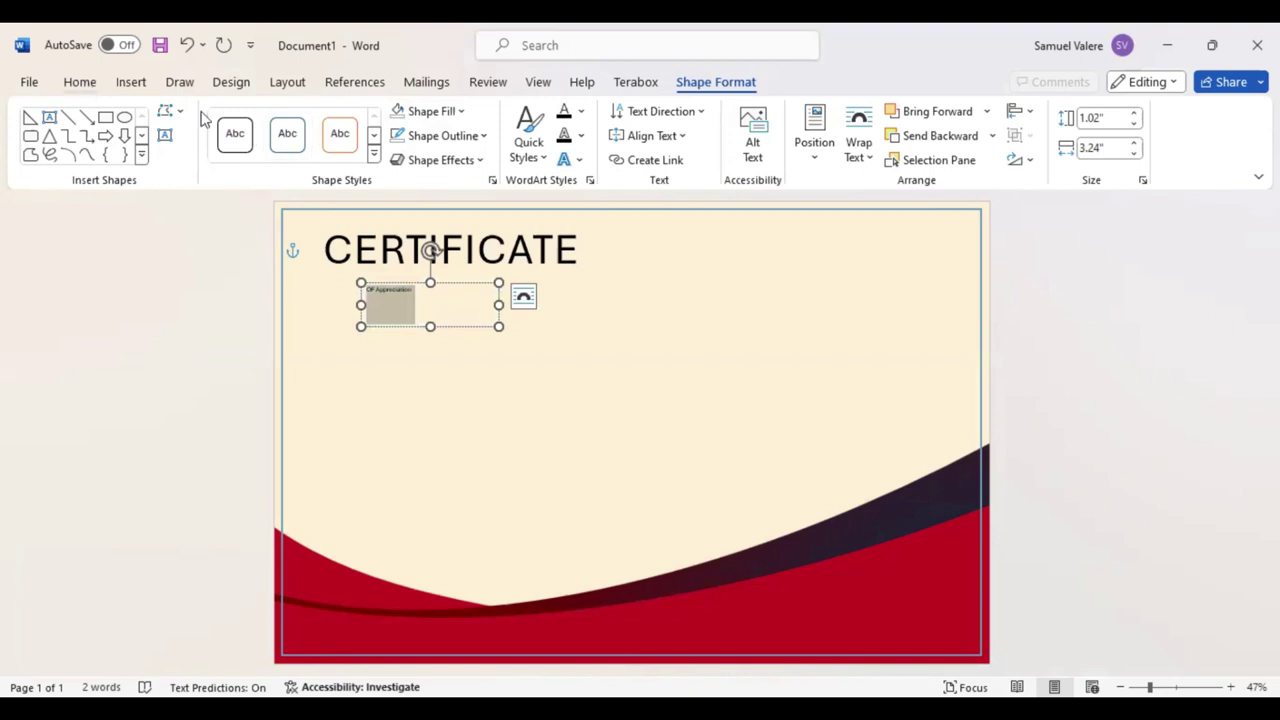
Set the new line's font to Palace Script MT and enlarge it
click(95, 82)
click(176, 121)
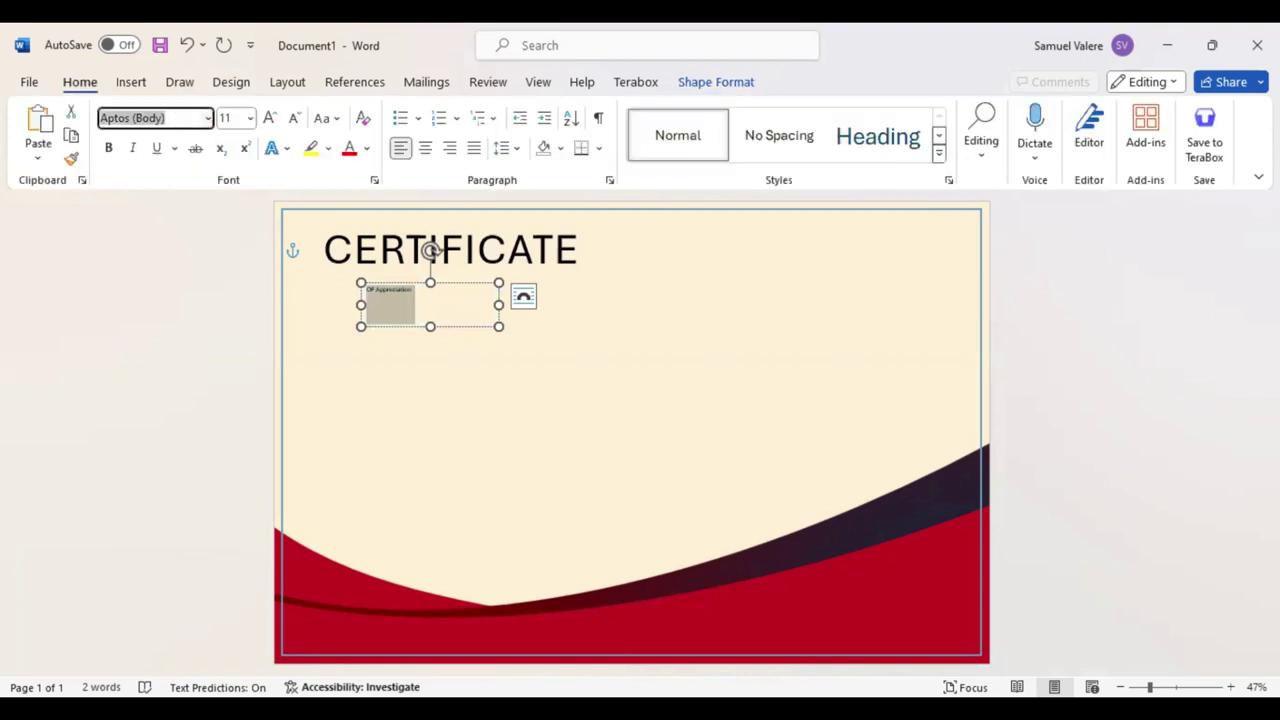
text(Palace Script MT)
key(Return)
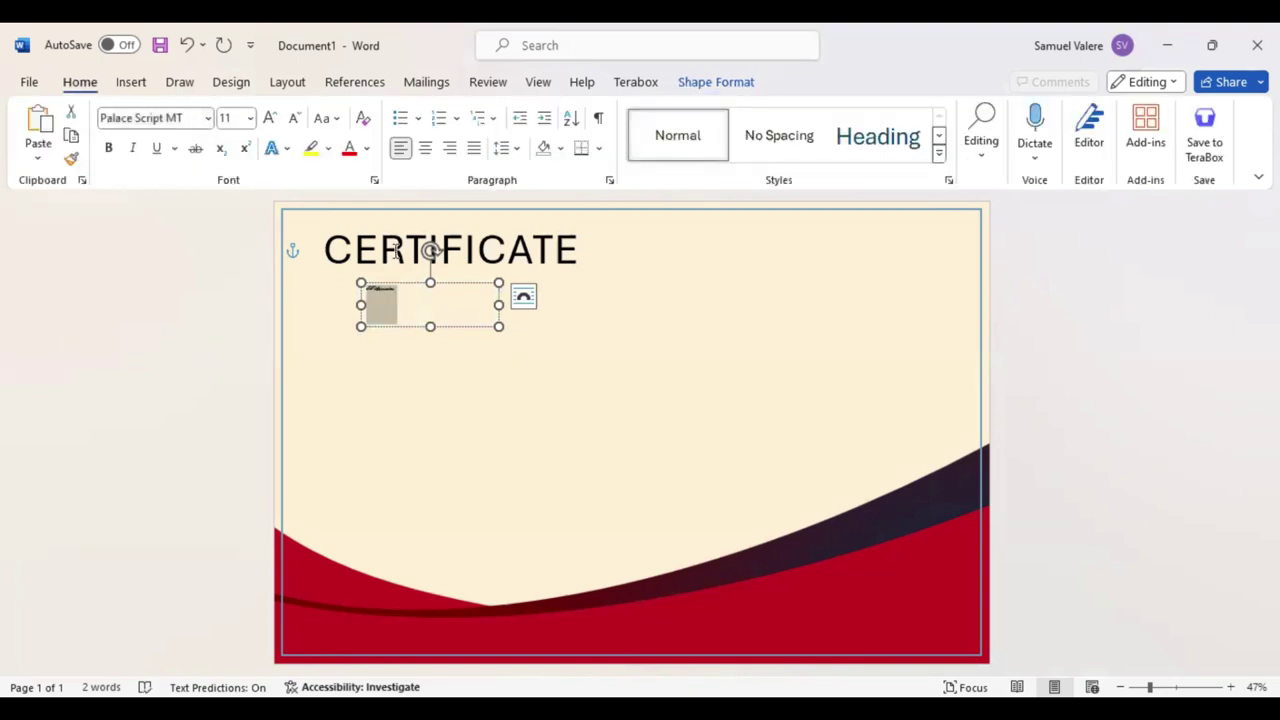
click(270, 118)
click(270, 118)
click(270, 118)
click(270, 118)
click(270, 118)
click(270, 118)
click(270, 118)
click(270, 118)
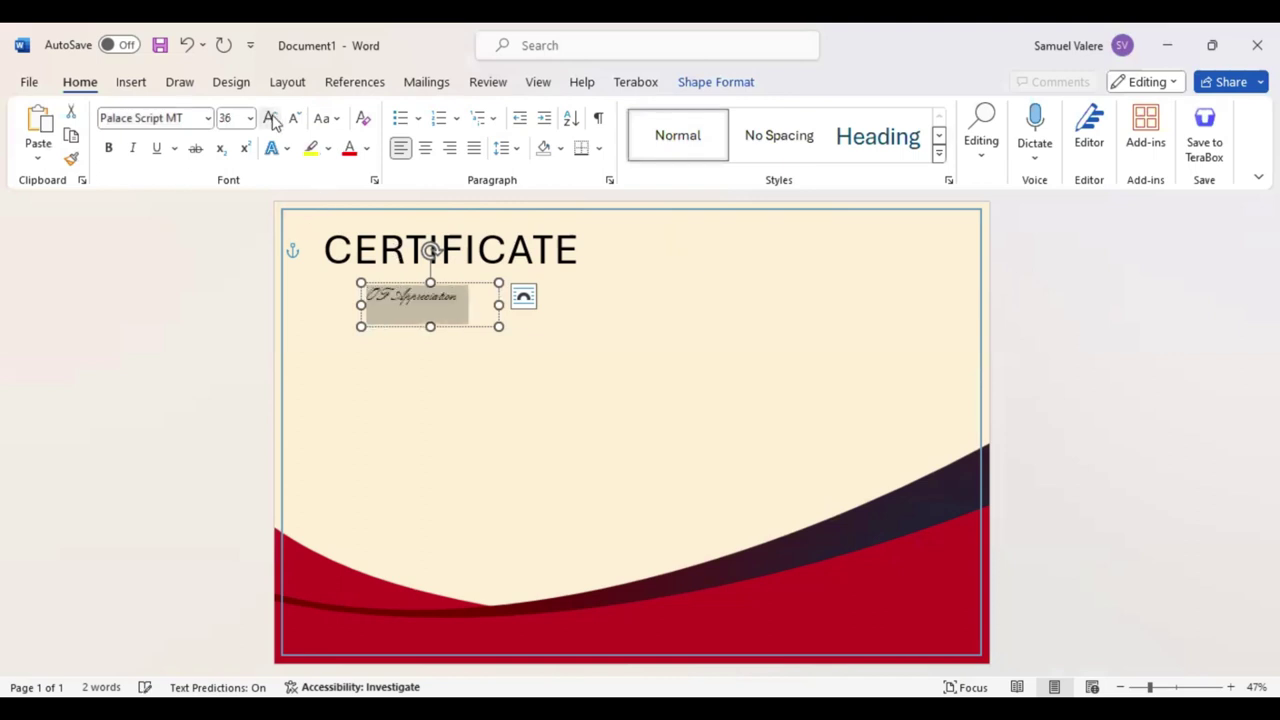
click(270, 118)
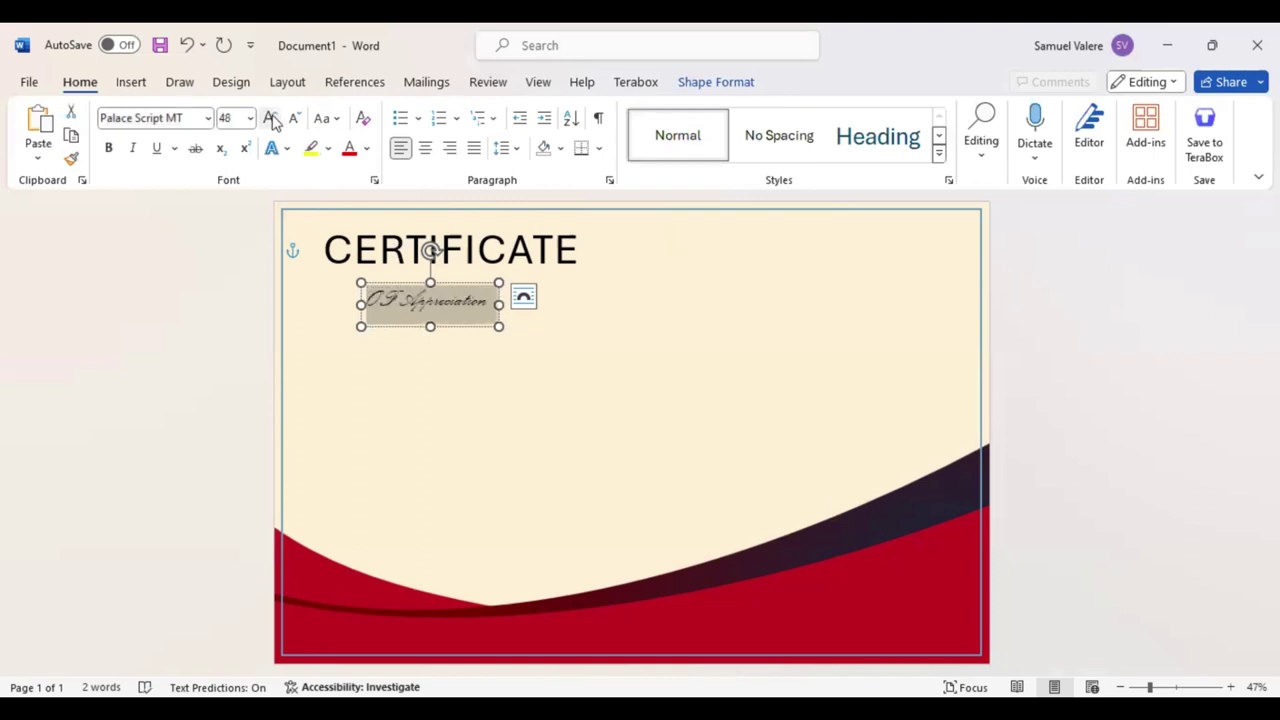
Change 'OF' to 'Of' and enlarge the whole line to 80 pt
click(399, 296)
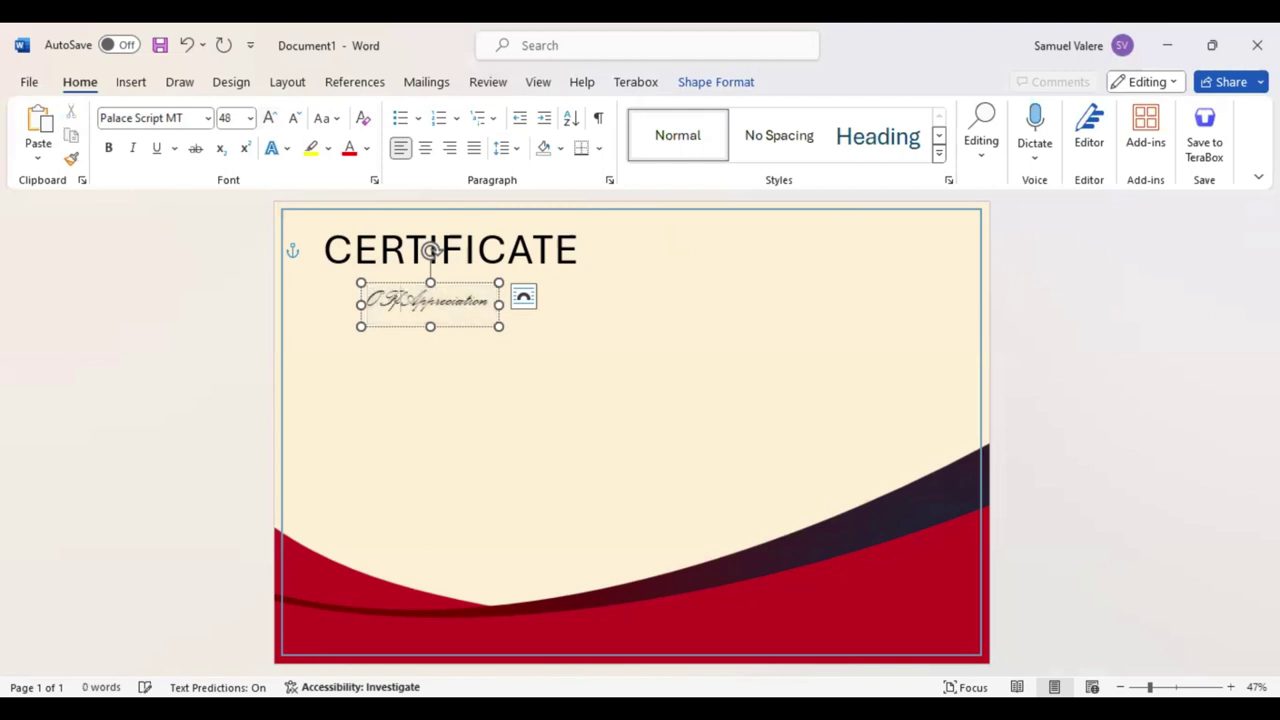
key(BackSpace)
key(BackSpace)
key(BackSpace)
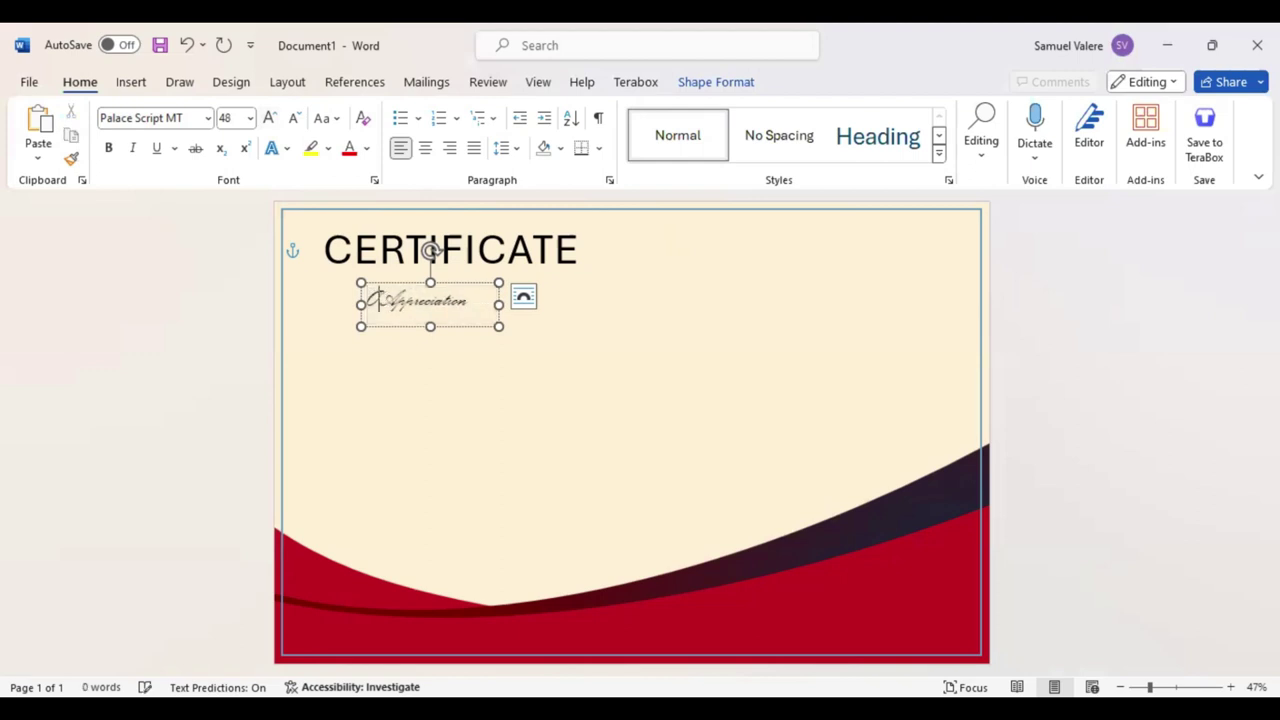
text(Of)
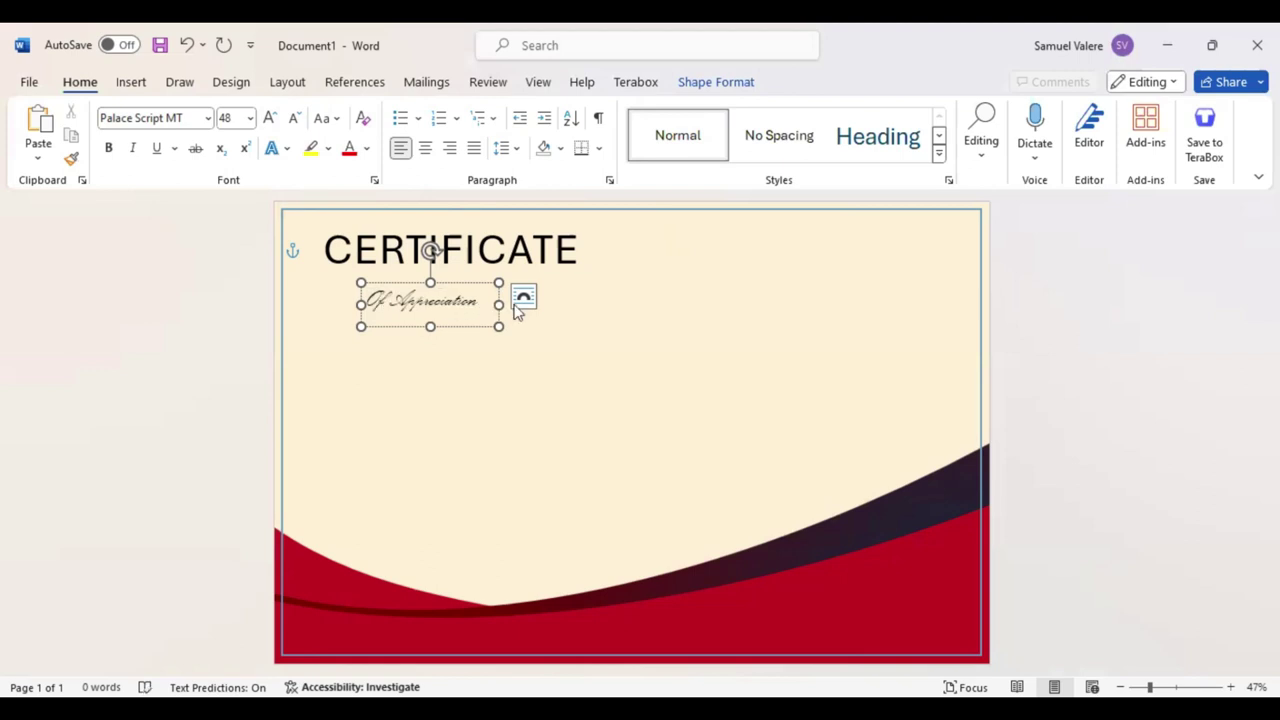
triple_click(442, 303)
click(270, 118)
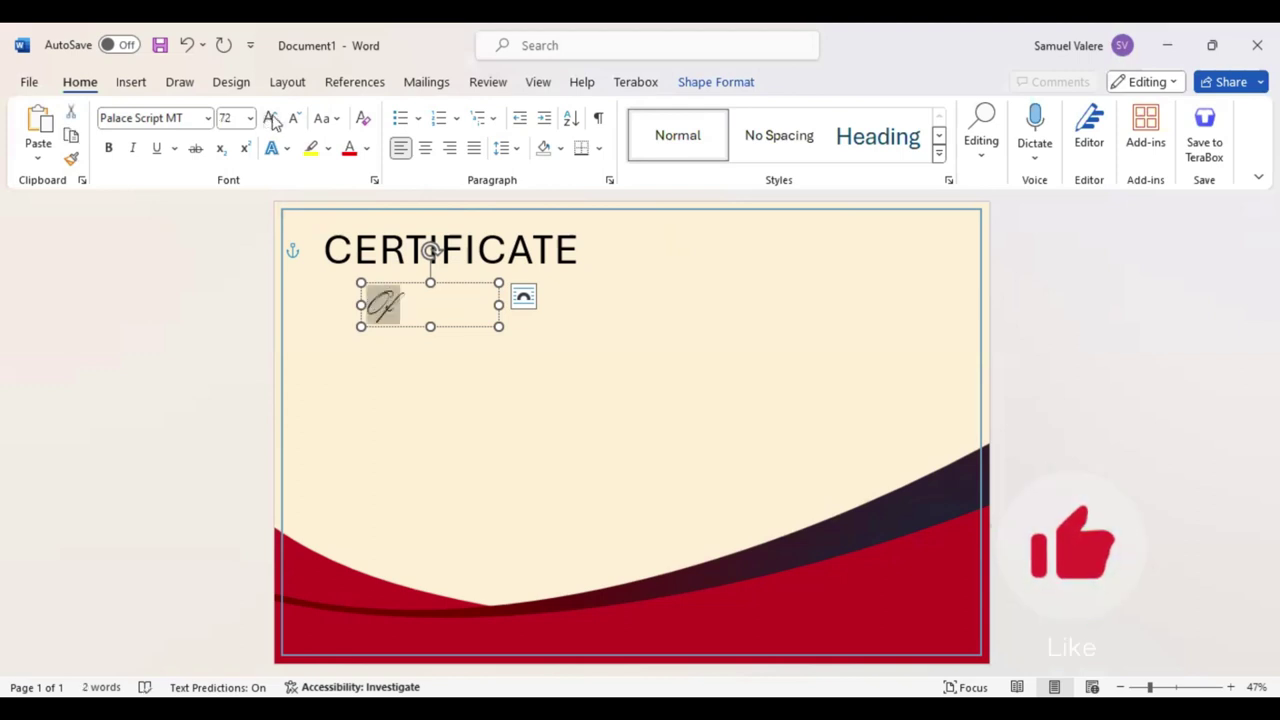
click(270, 118)
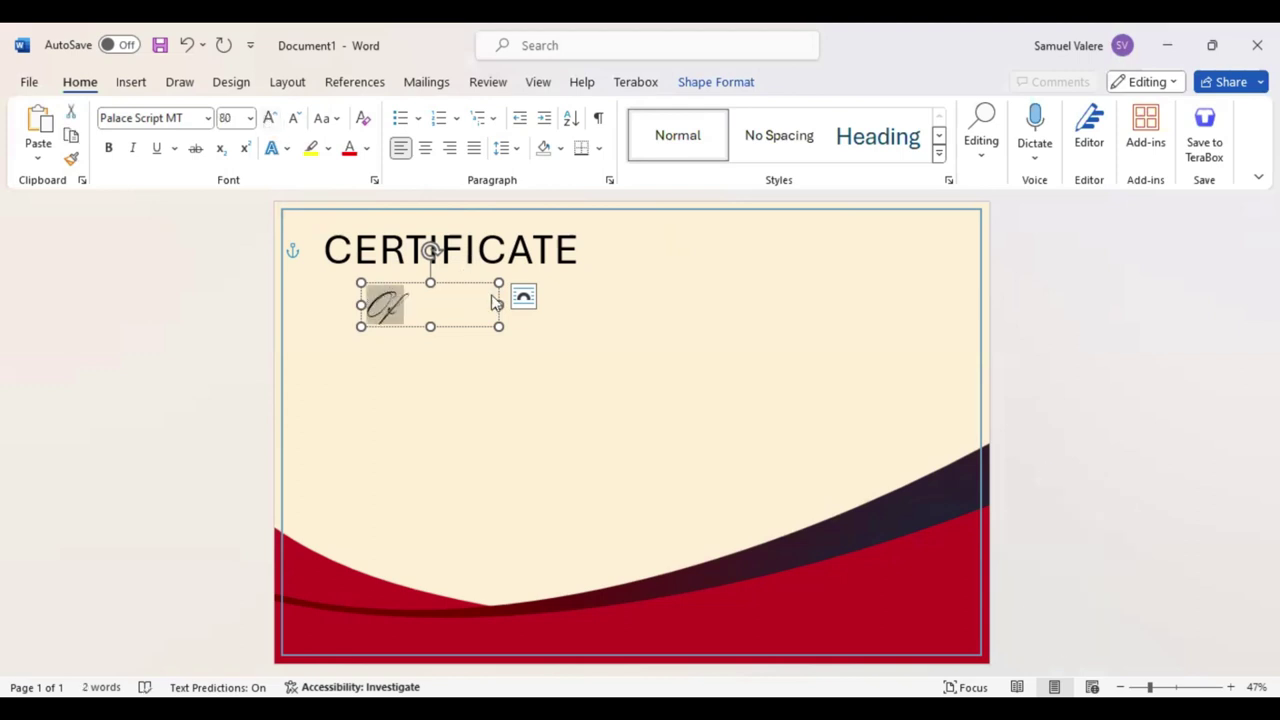
Widen the Of Appreciation box and align it with CERTIFICATE's left edge
drag(498, 304, 577, 304)
drag(468, 336, 469, 337)
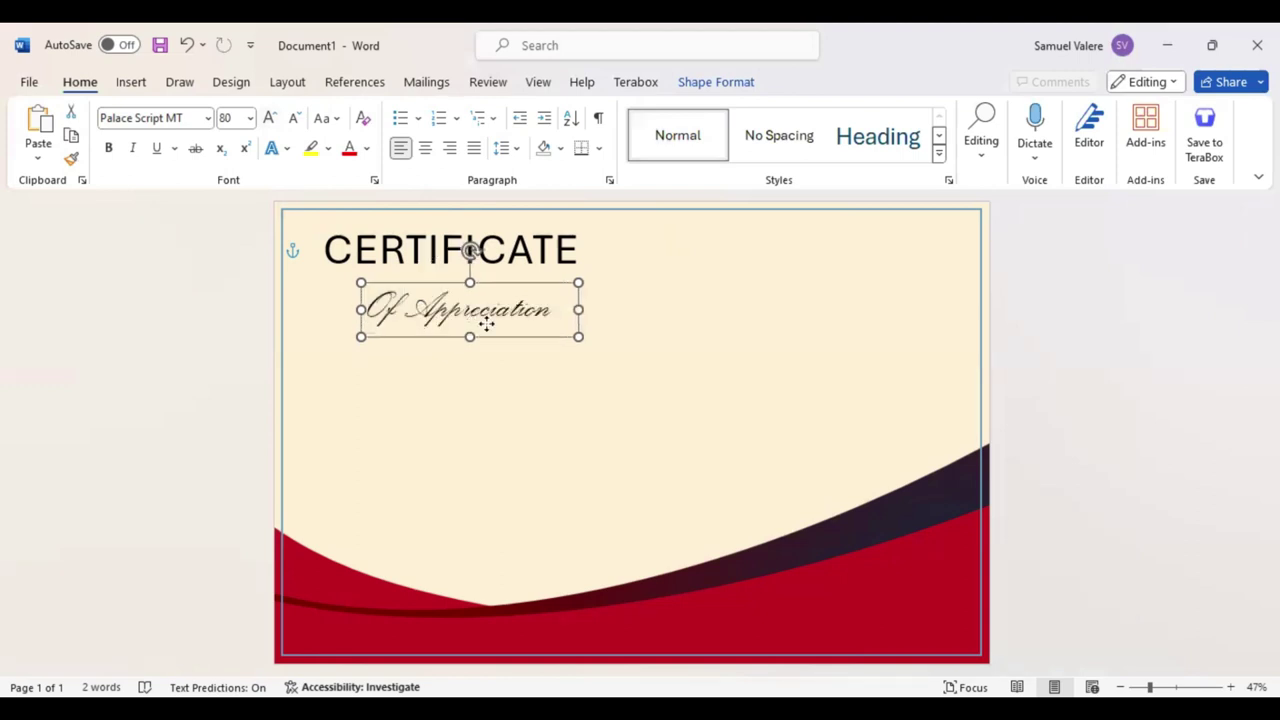
key(Up)
key(Up)
key(Up)
key(Left)
key(Left)
key(Left)
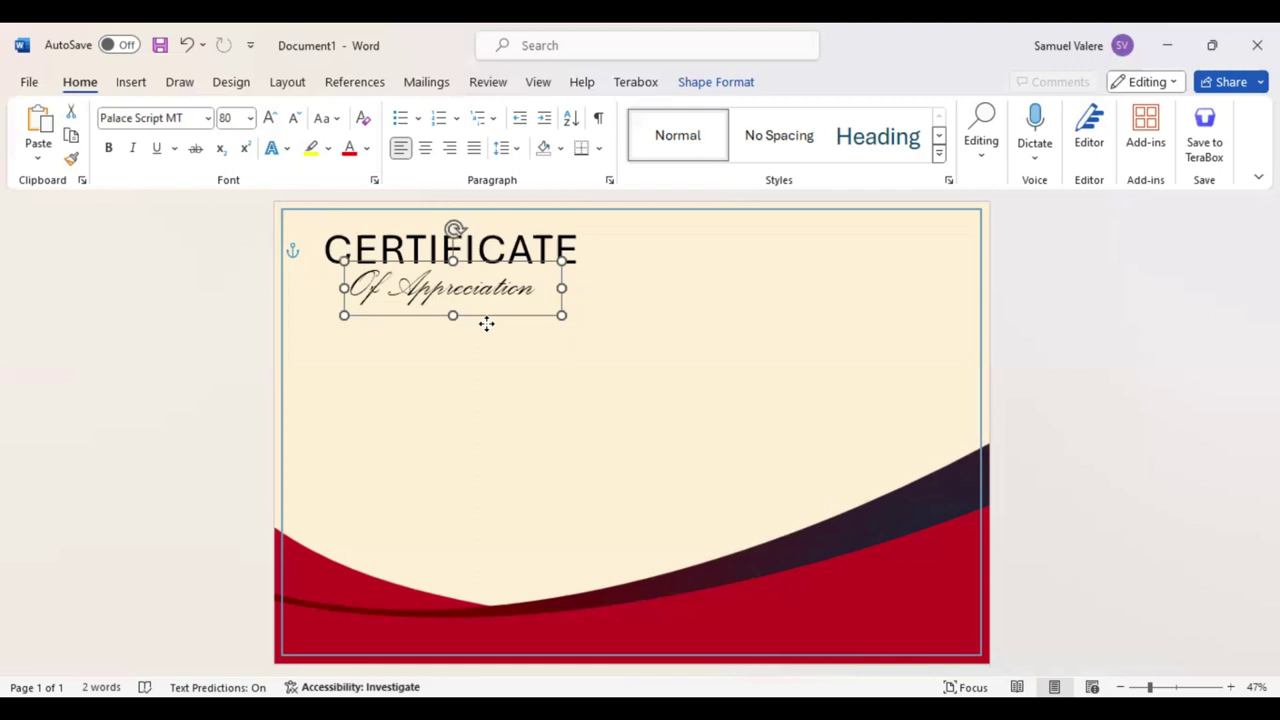
key(Left)
key(Left)
key(Left)
key(ctrl+Down)
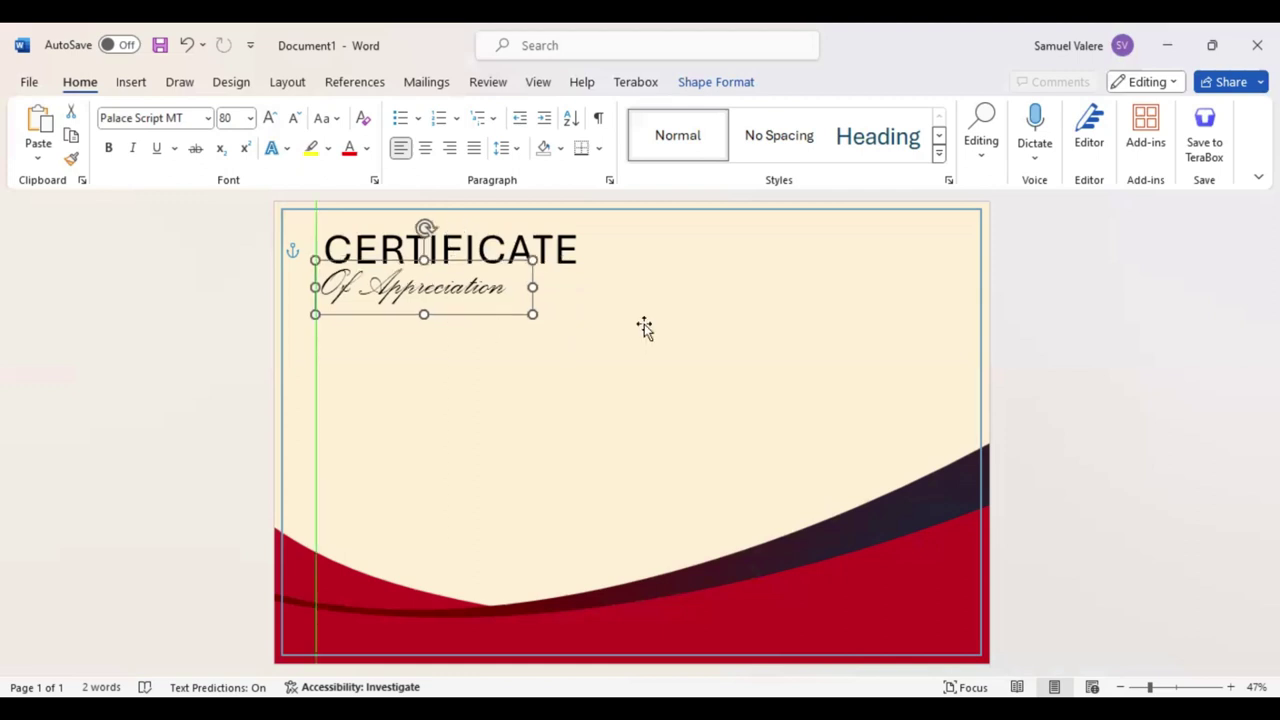
click(723, 308)
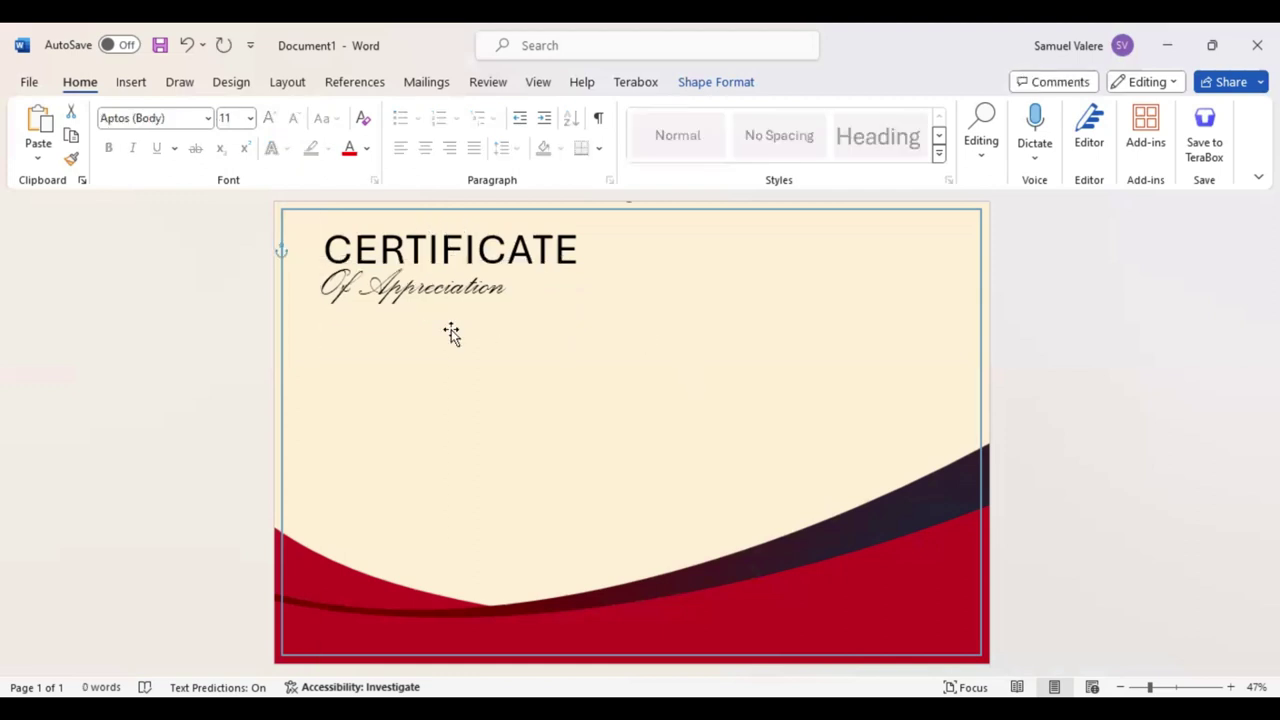
Draw a long dark-teal rounded rectangle and stretch it to 13.27" just below the title
click(137, 86)
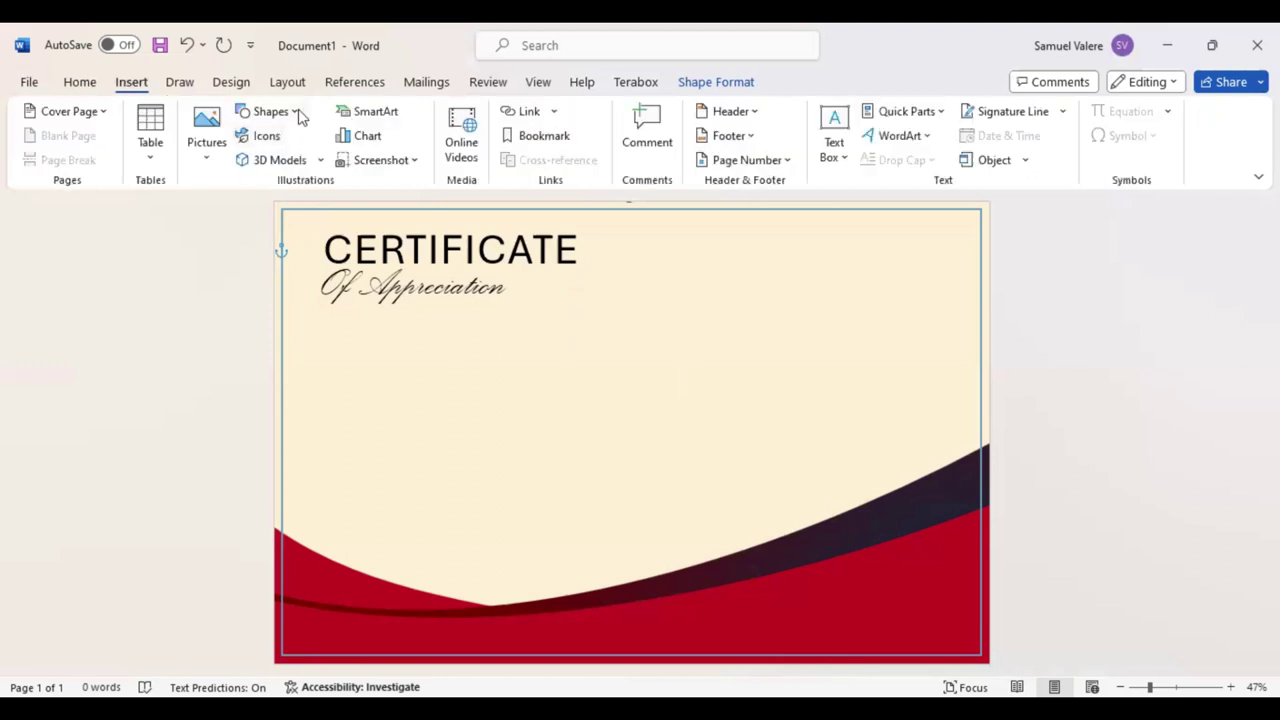
click(297, 113)
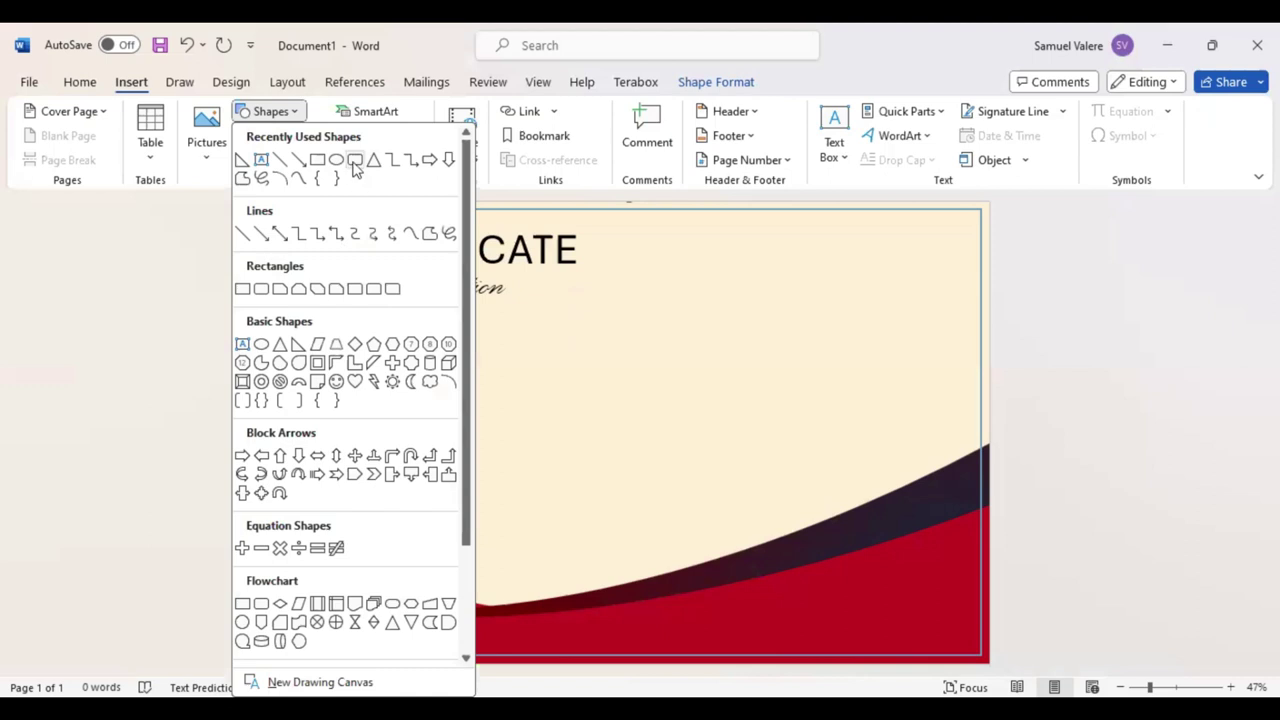
drag(388, 345, 897, 388)
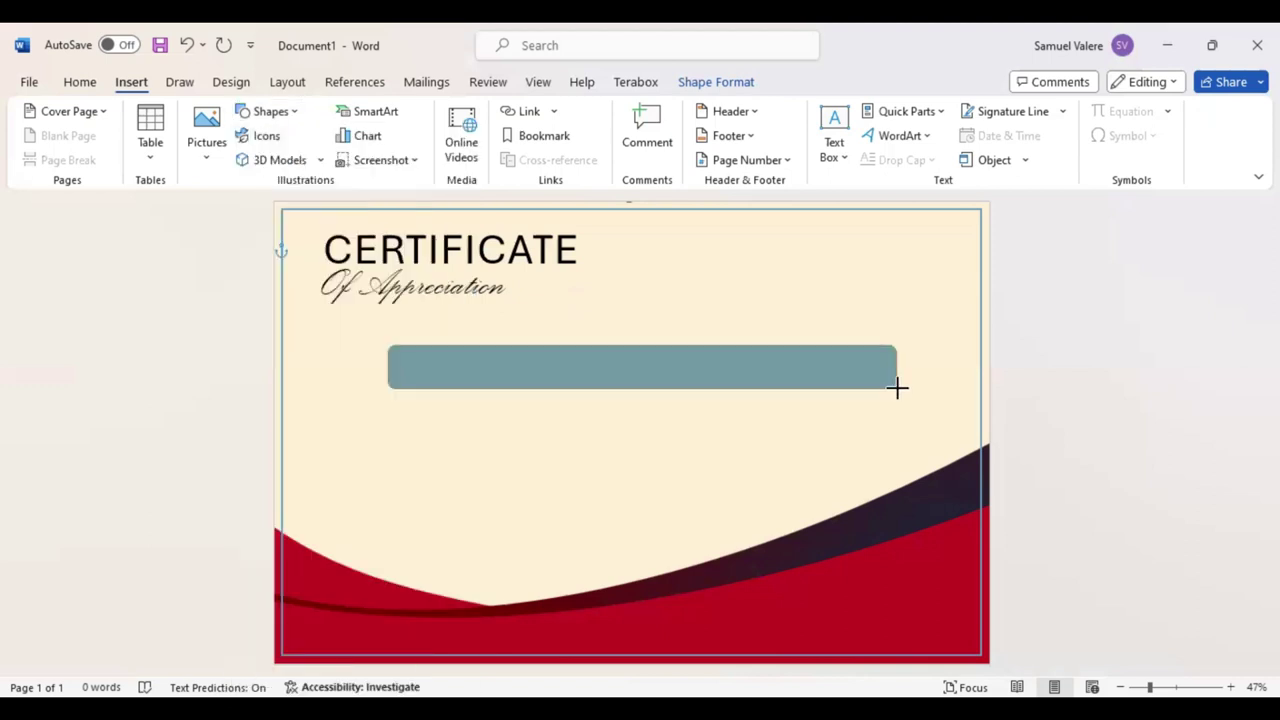
click(400, 352)
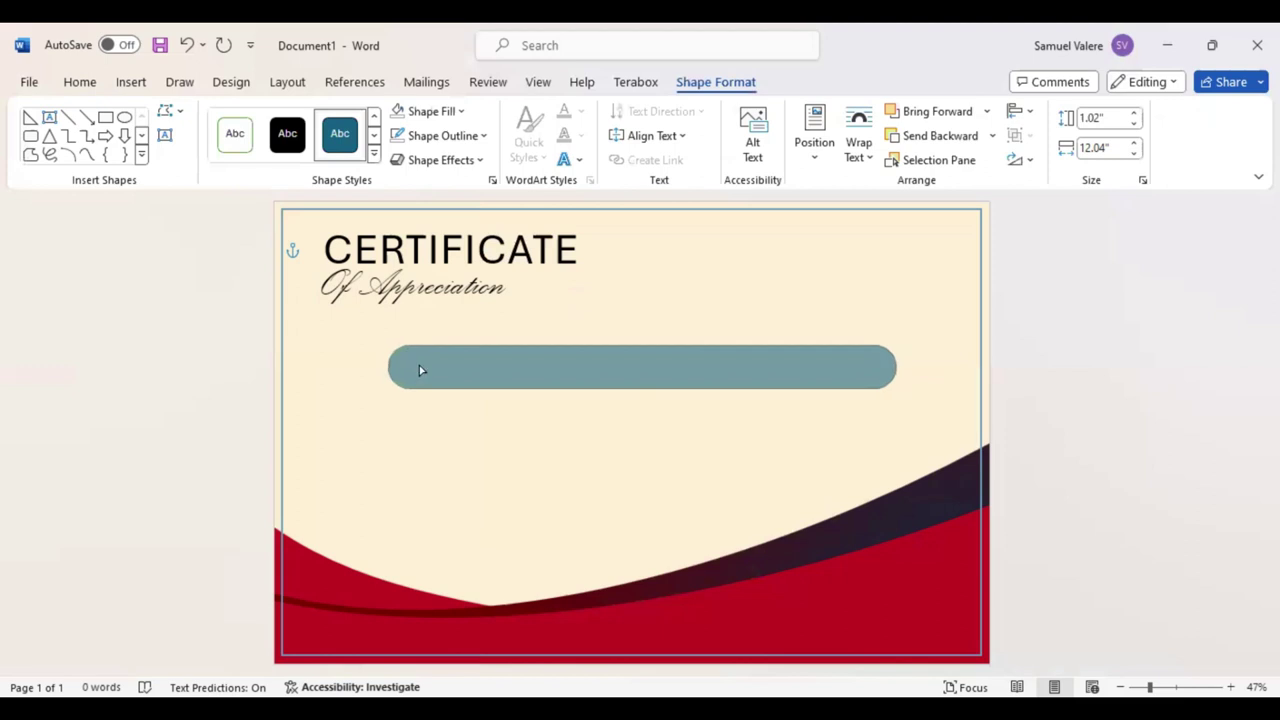
click(895, 367)
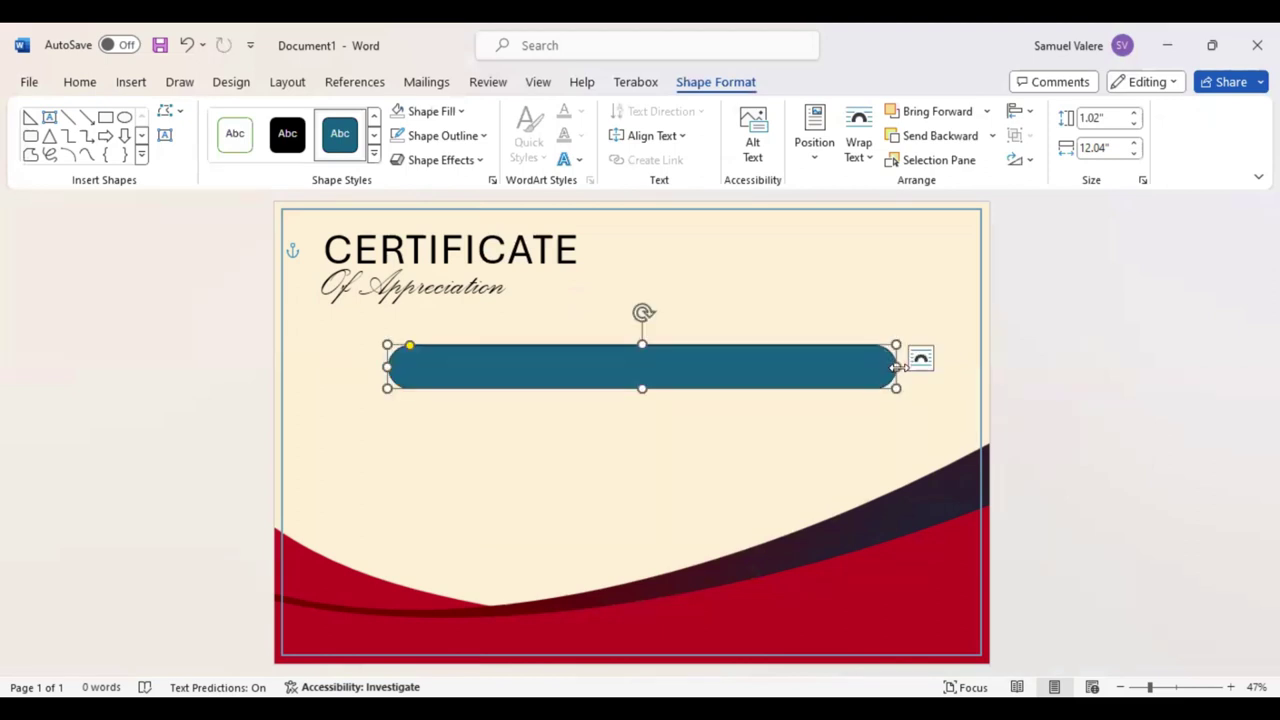
mouse_move(714, 366)
mouse_down()
mouse_move(674, 337)
mouse_move(630, 340)
mouse_up()
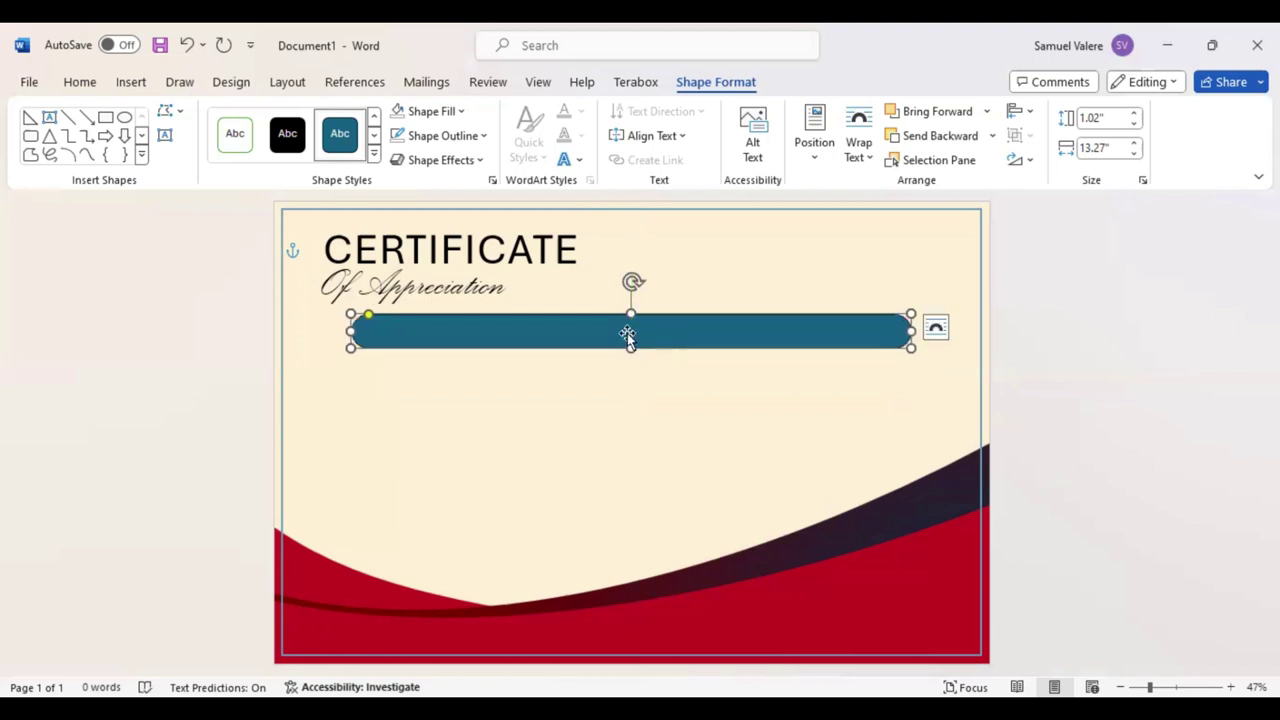
Add the text 'This Certificate Is Greatly Presented To' inside the teal bar
right_click(628, 340)
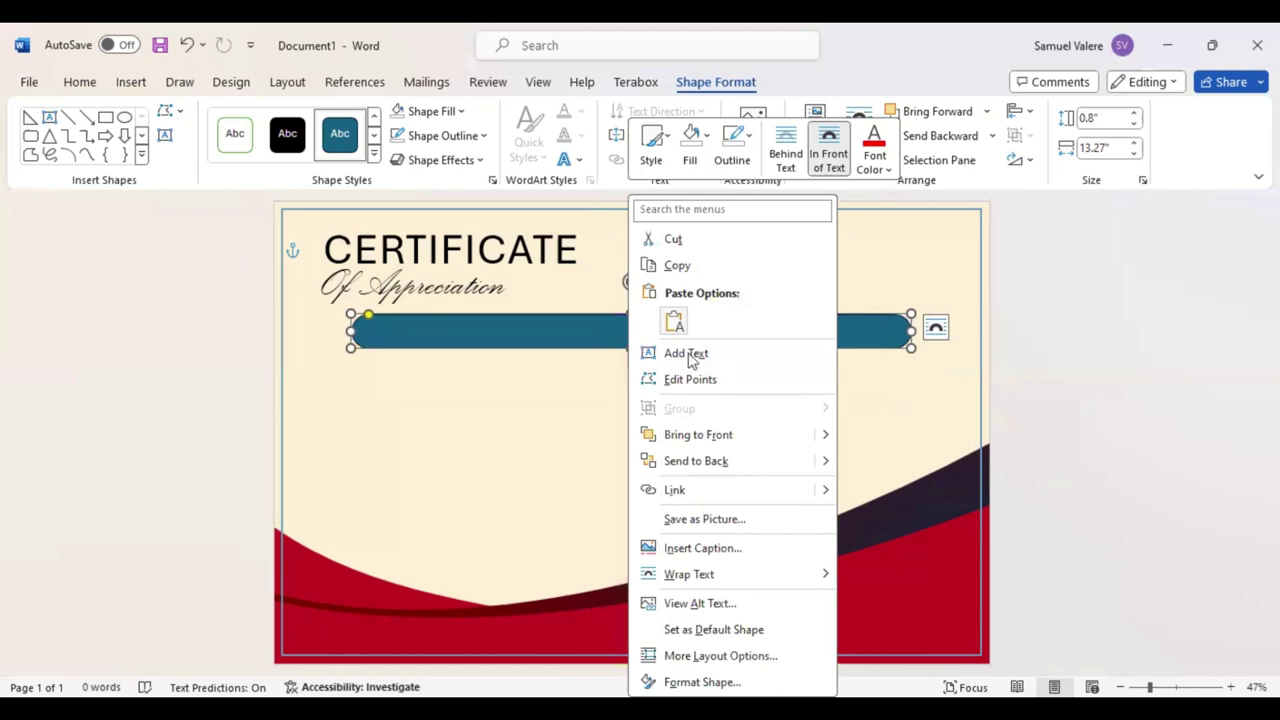
click(650, 330)
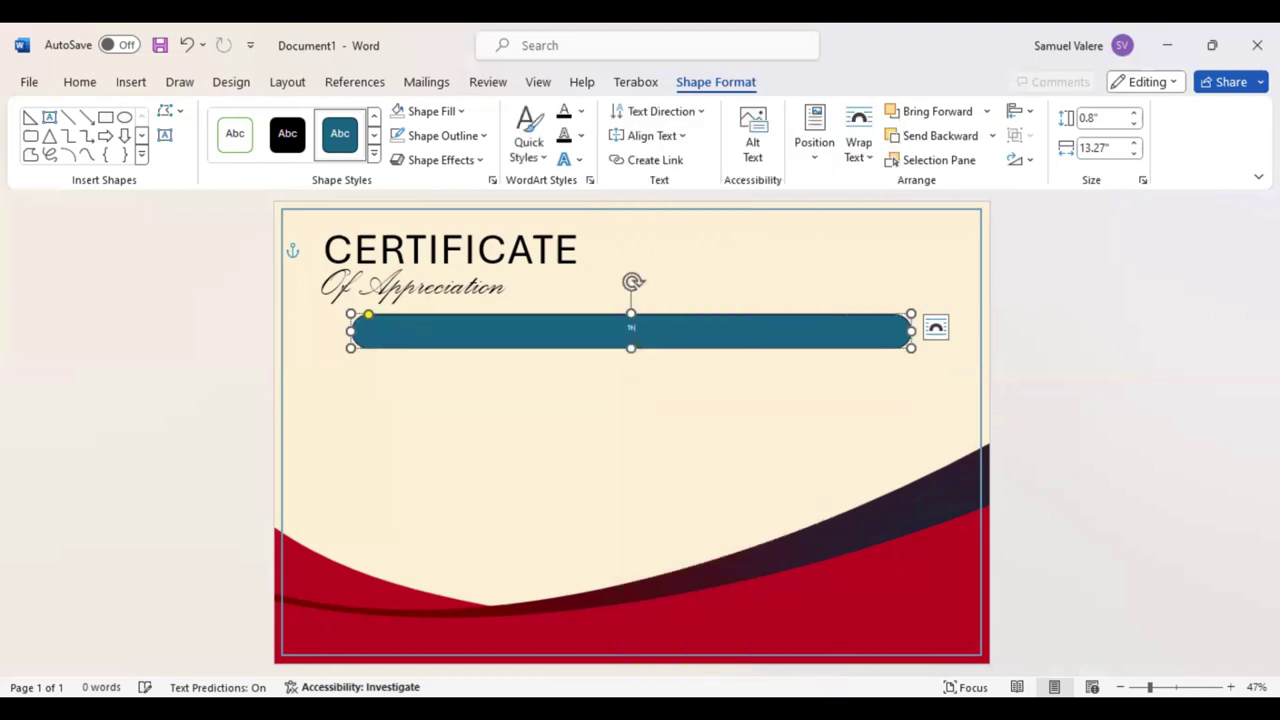
text(This Cert)
text(ificate)
text( is)
key(BackSpace)
text(s G)
text(ra)
text(atly Pre)
text(s)
text(ente)
text(d To)
Enlarge the bar's line to size 24, then cut it back out of the bar
key(ctrl+a)
key(ctrl+c)
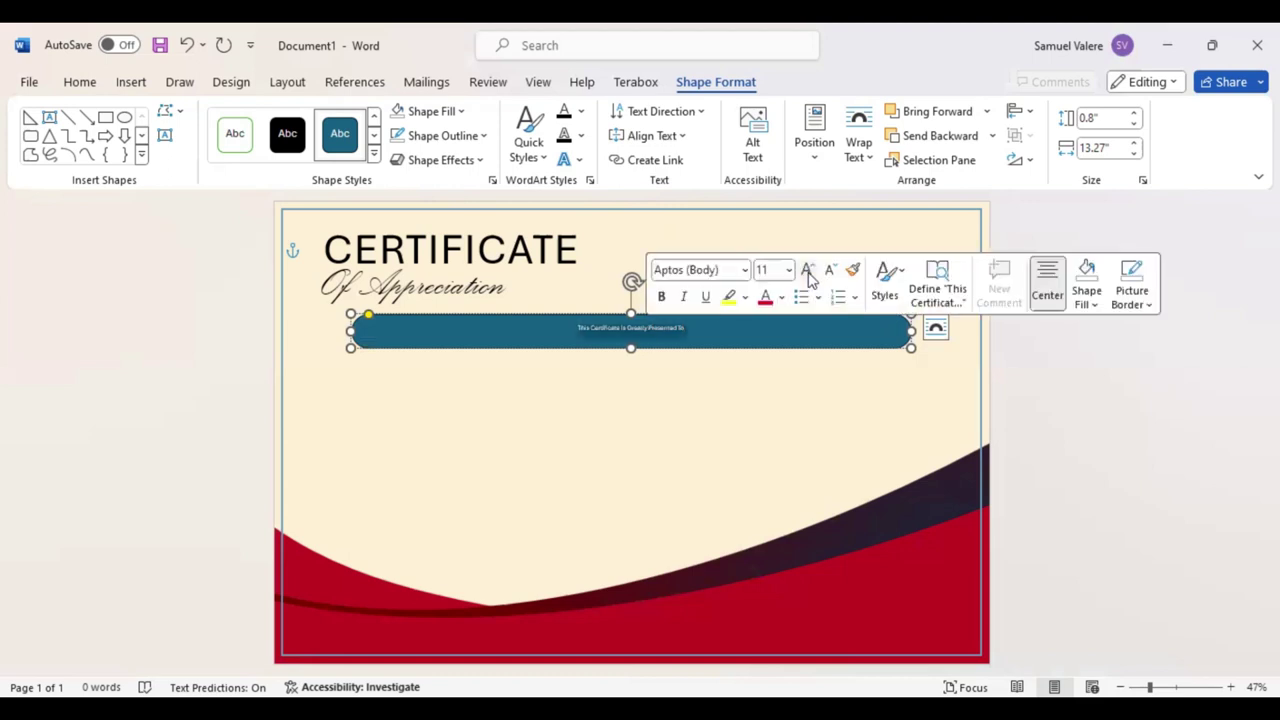
click(808, 270)
click(808, 270)
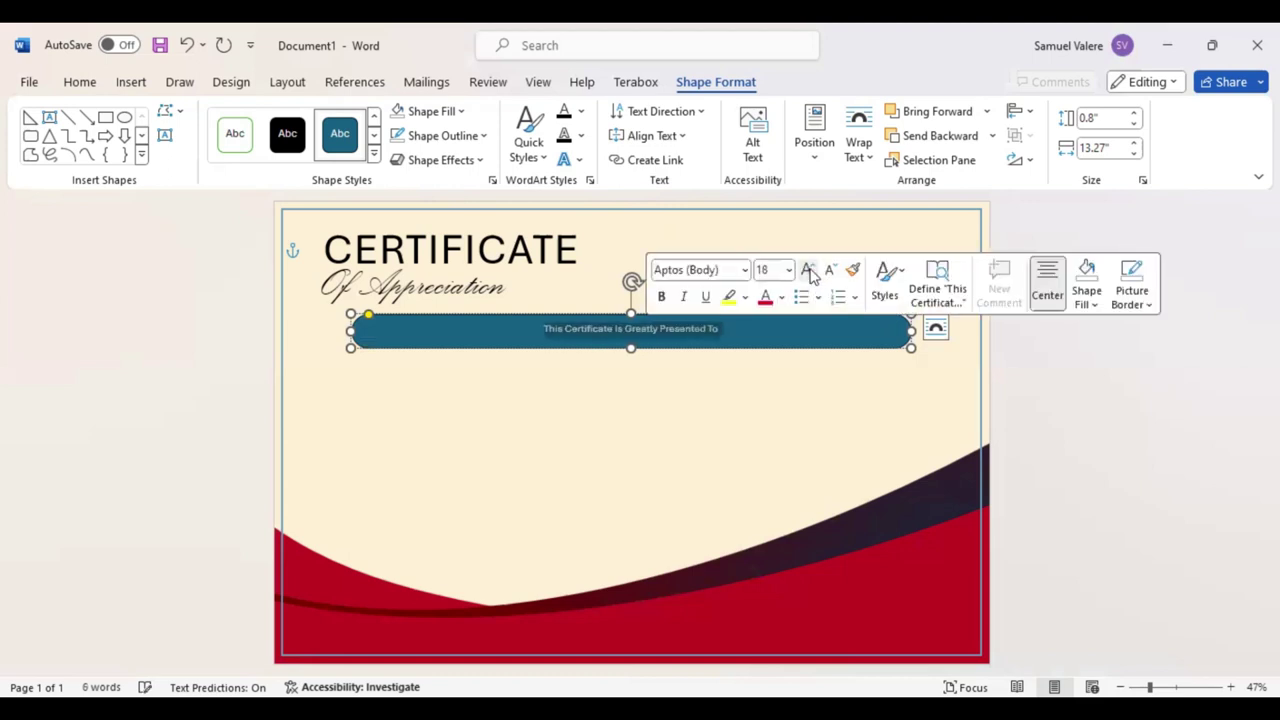
click(808, 270)
click(807, 271)
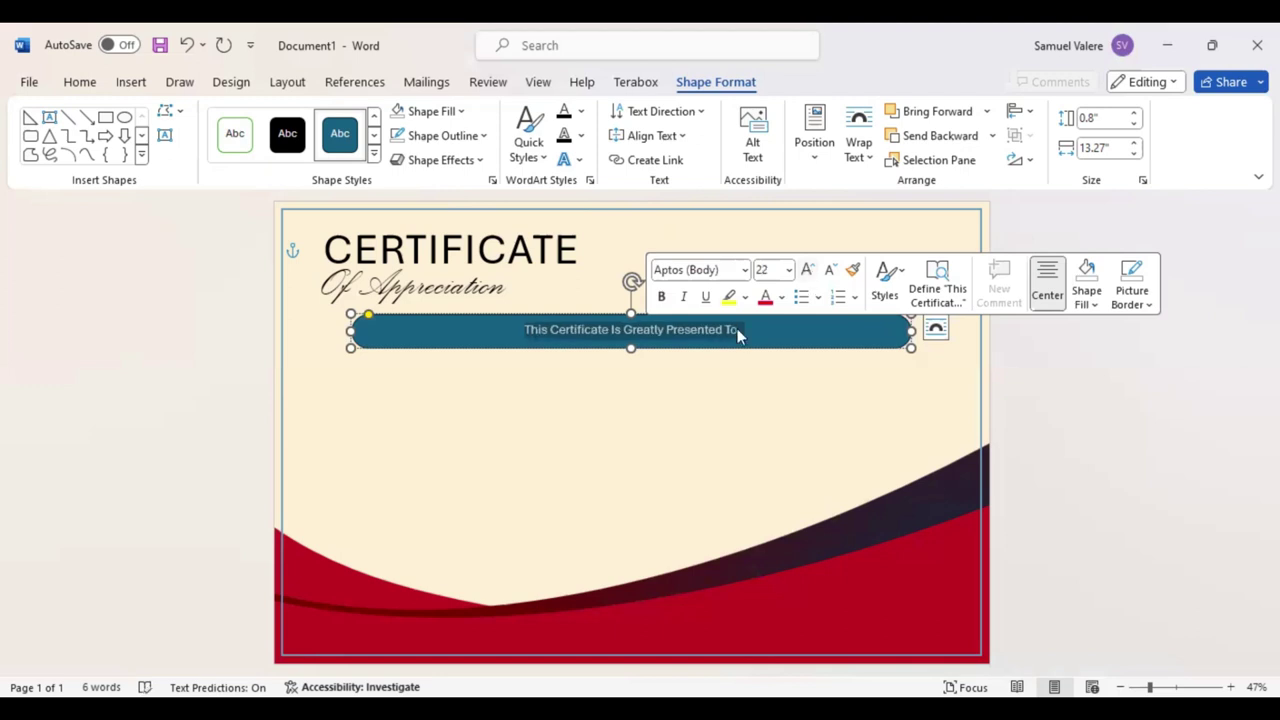
click(807, 270)
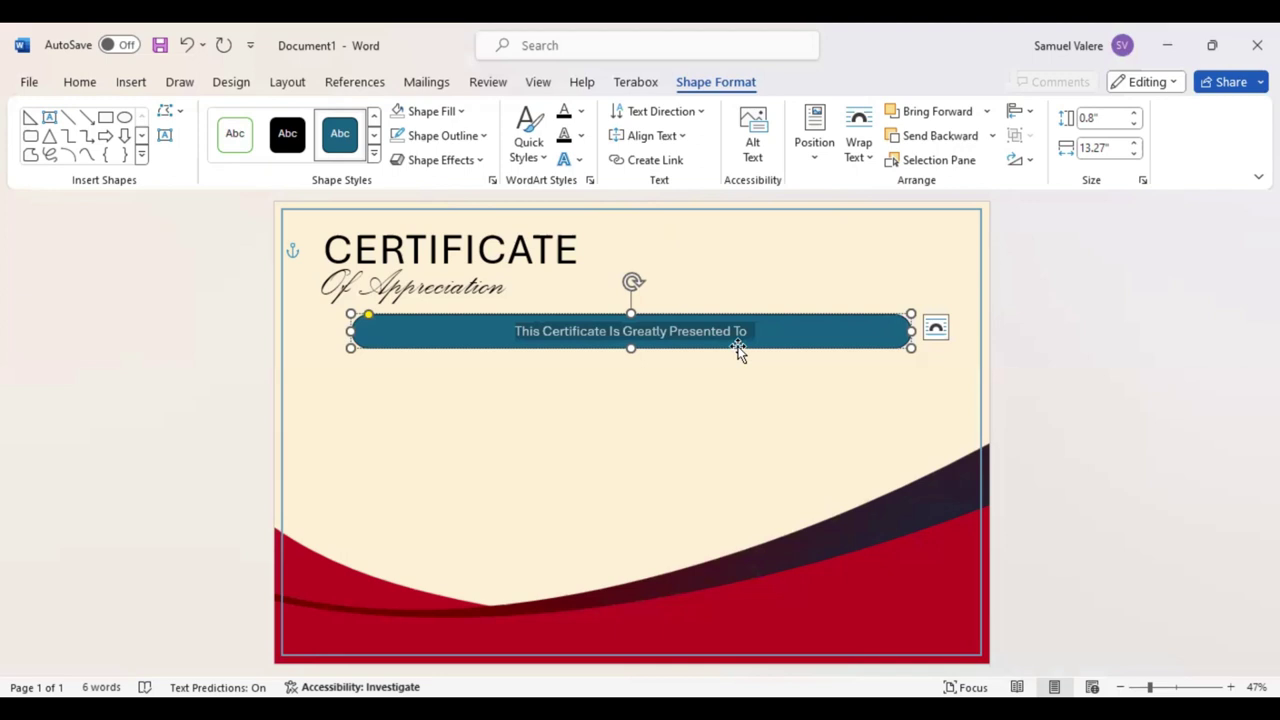
key(Delete)
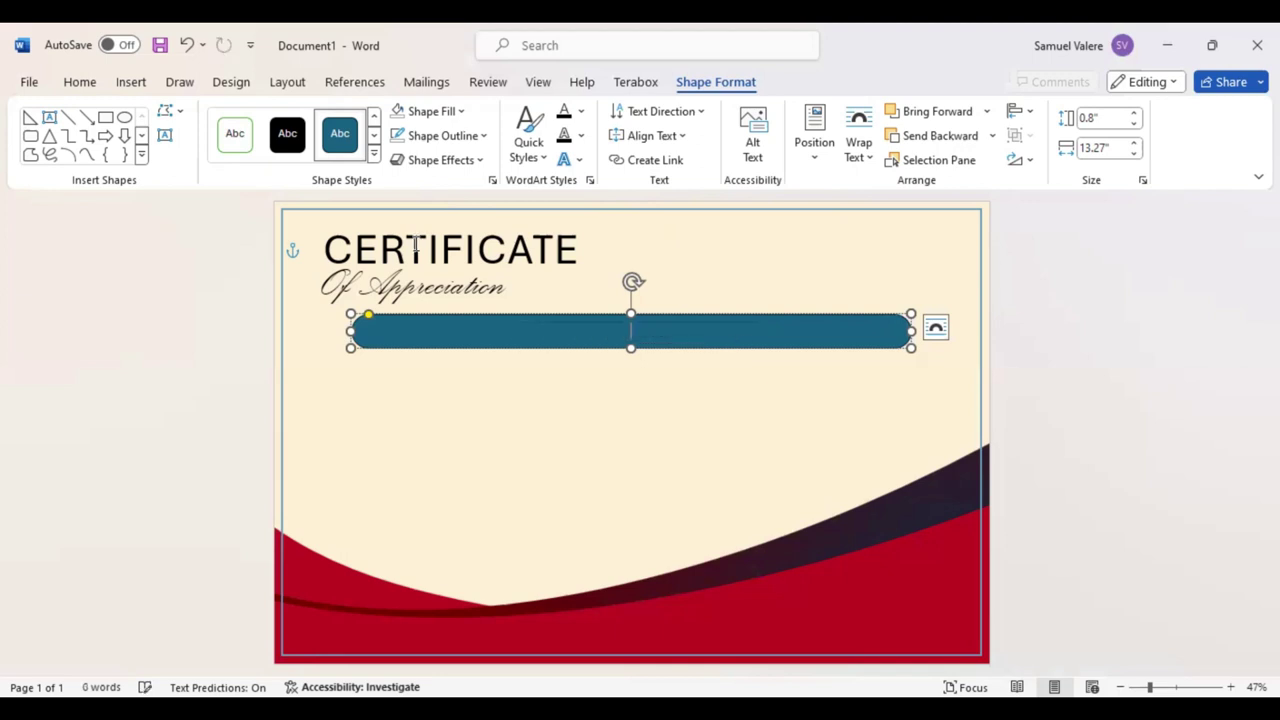
Draw a text box below the teal bar and paste the presented-to line into it
click(164, 136)
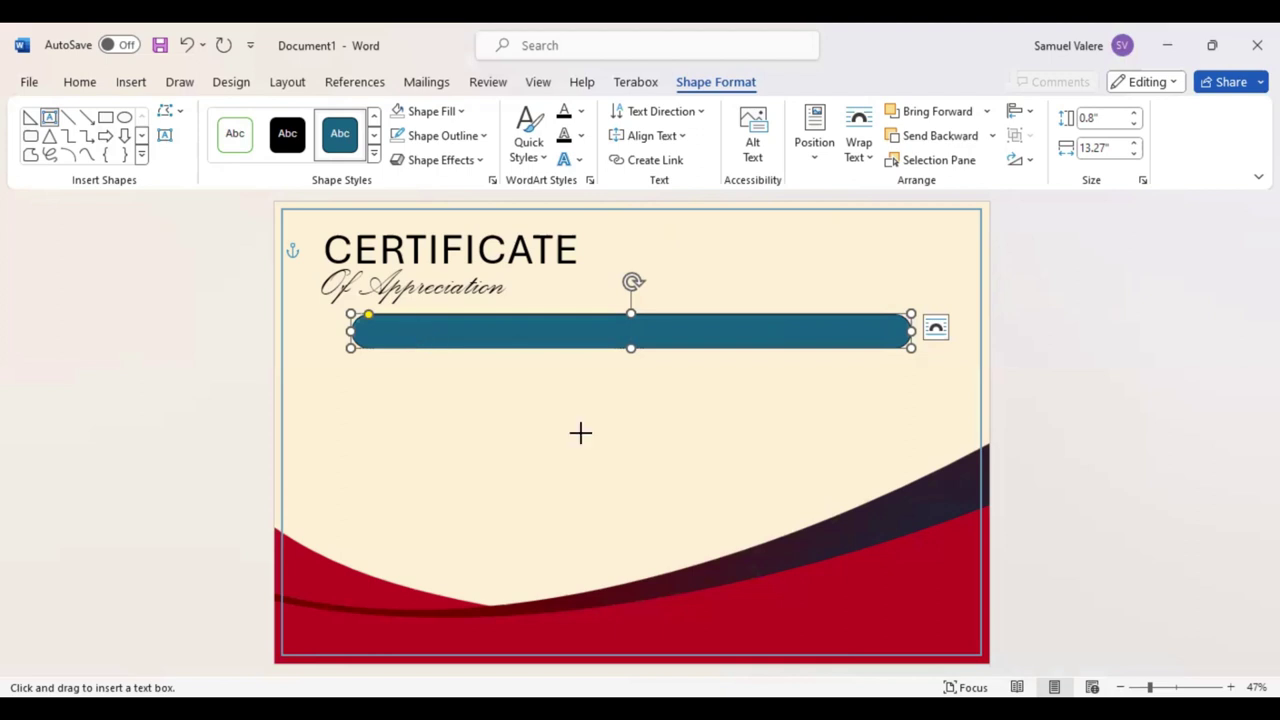
drag(406, 414, 796, 440)
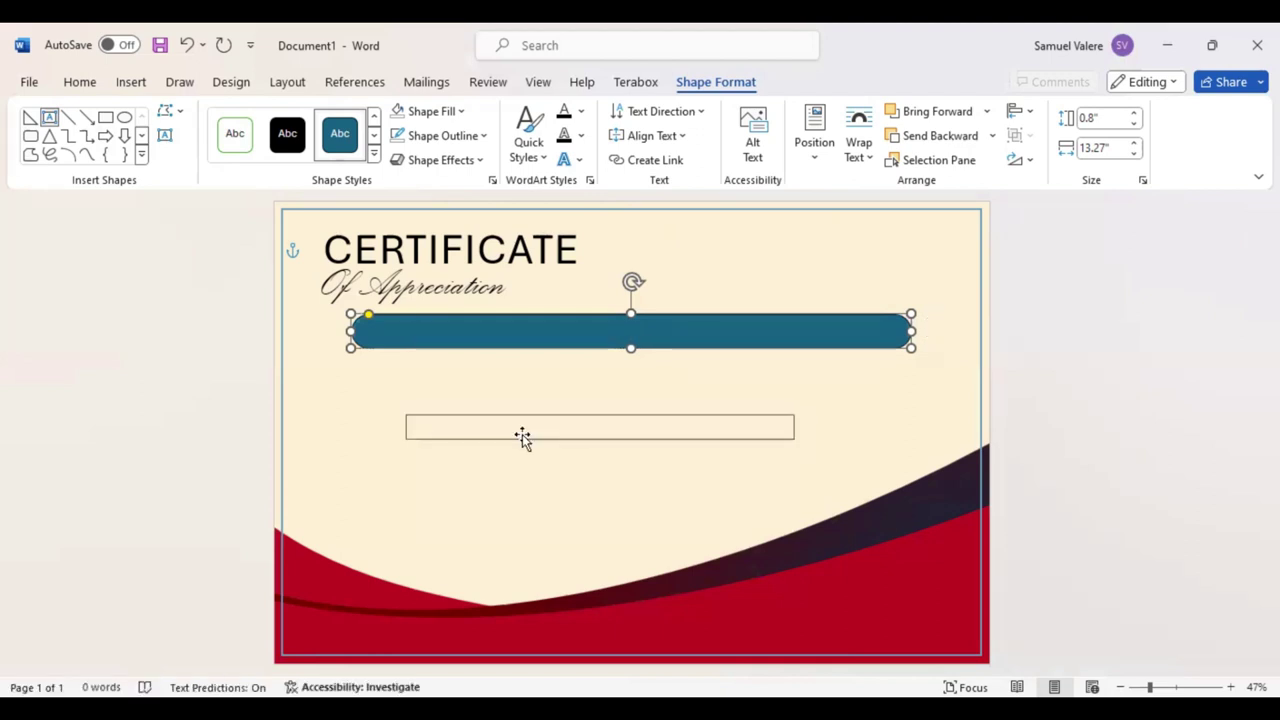
right_click(502, 427)
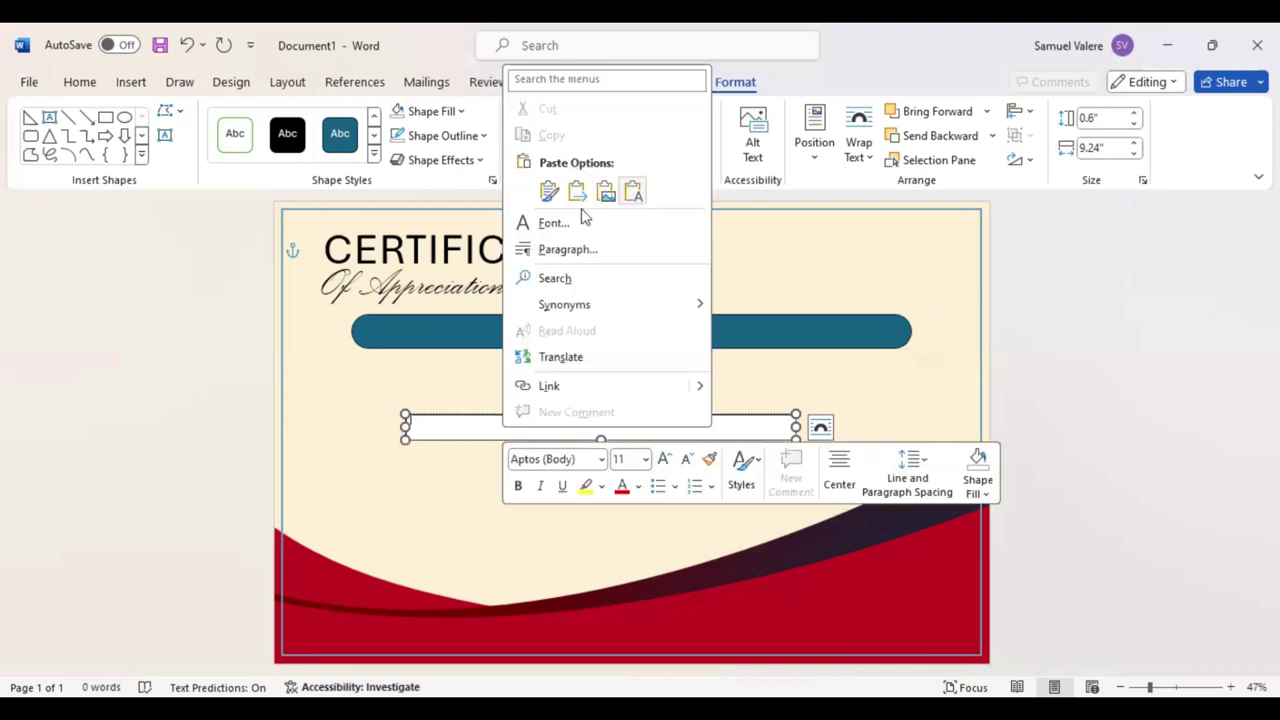
click(628, 426)
key(ctrl+v)
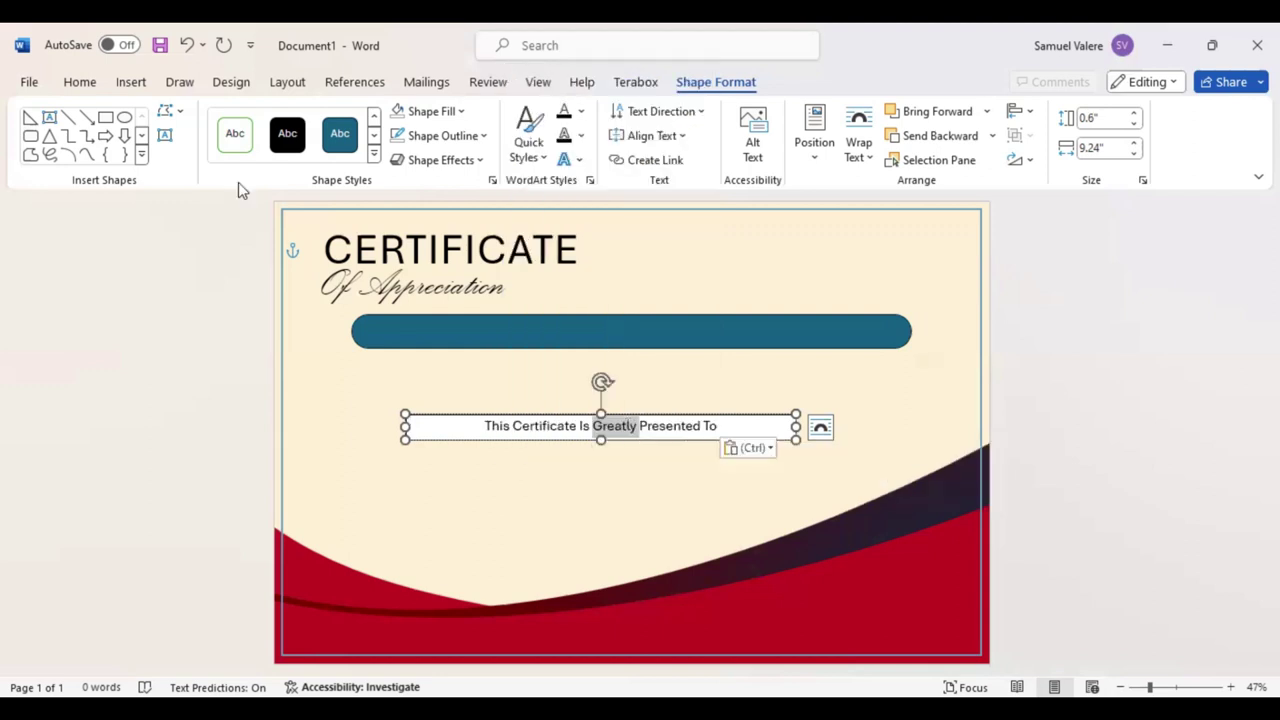
key(ctrl+a)
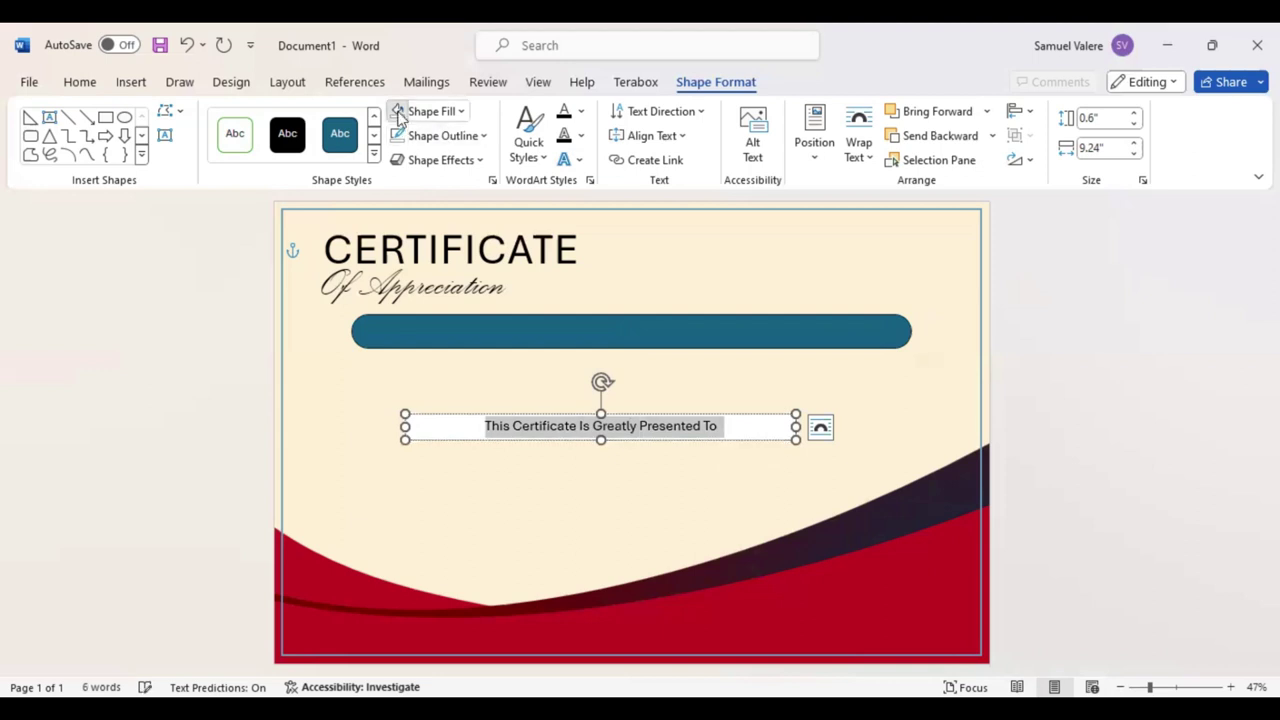
Set the presented-to line in Times New Roman at size 24
click(70, 86)
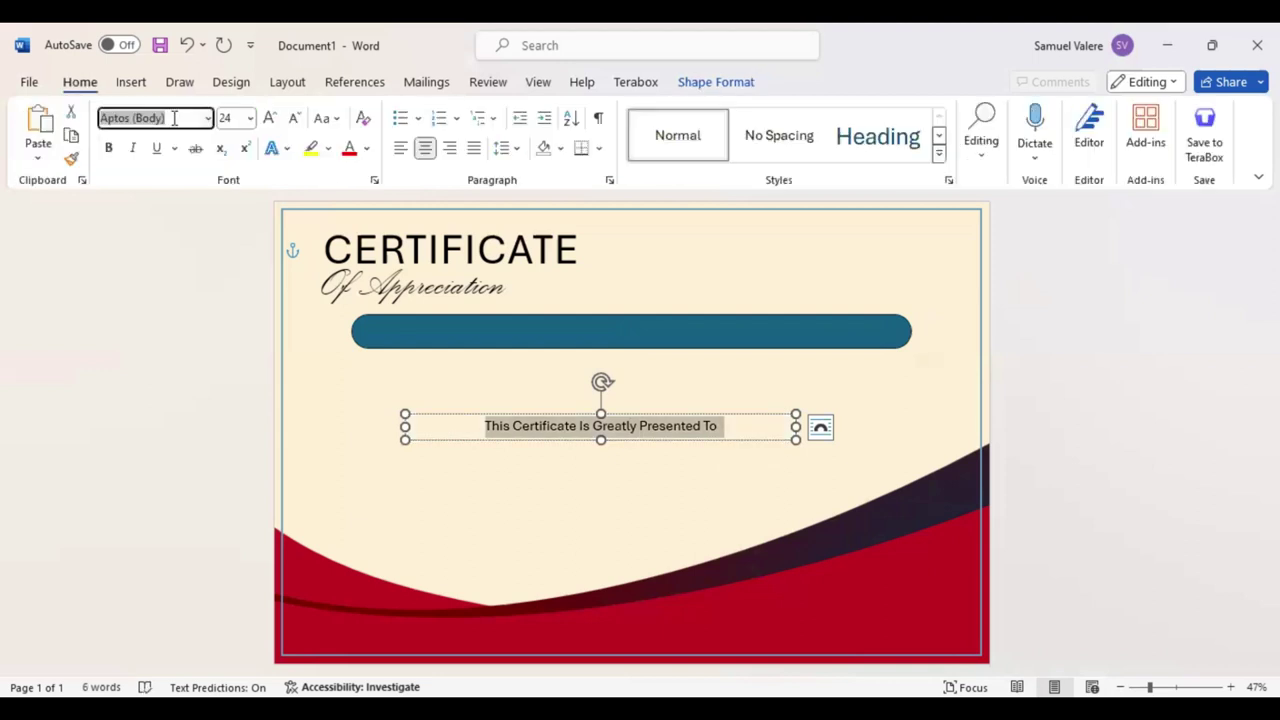
click(174, 118)
text(Times New Roman)
key(Return)
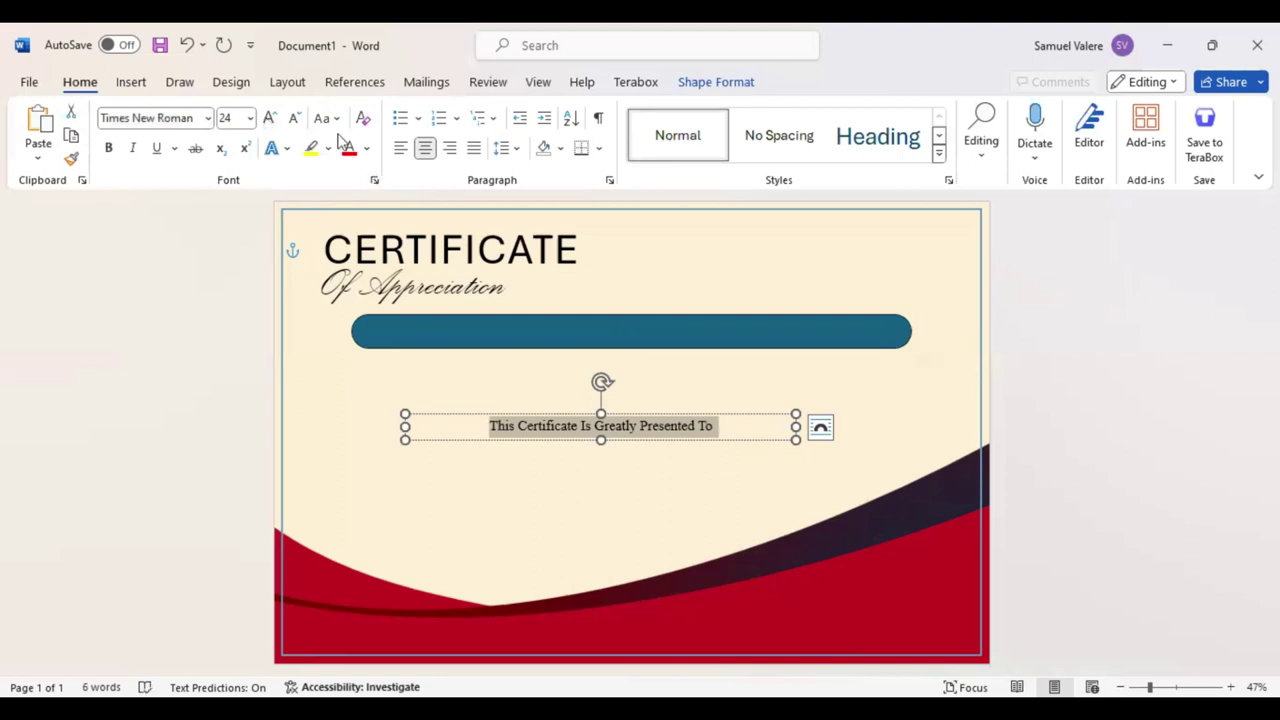
click(269, 118)
click(295, 118)
Expand the line's character spacing by 4 pt in the Font dialog's Advanced settings
click(374, 180)
click(580, 222)
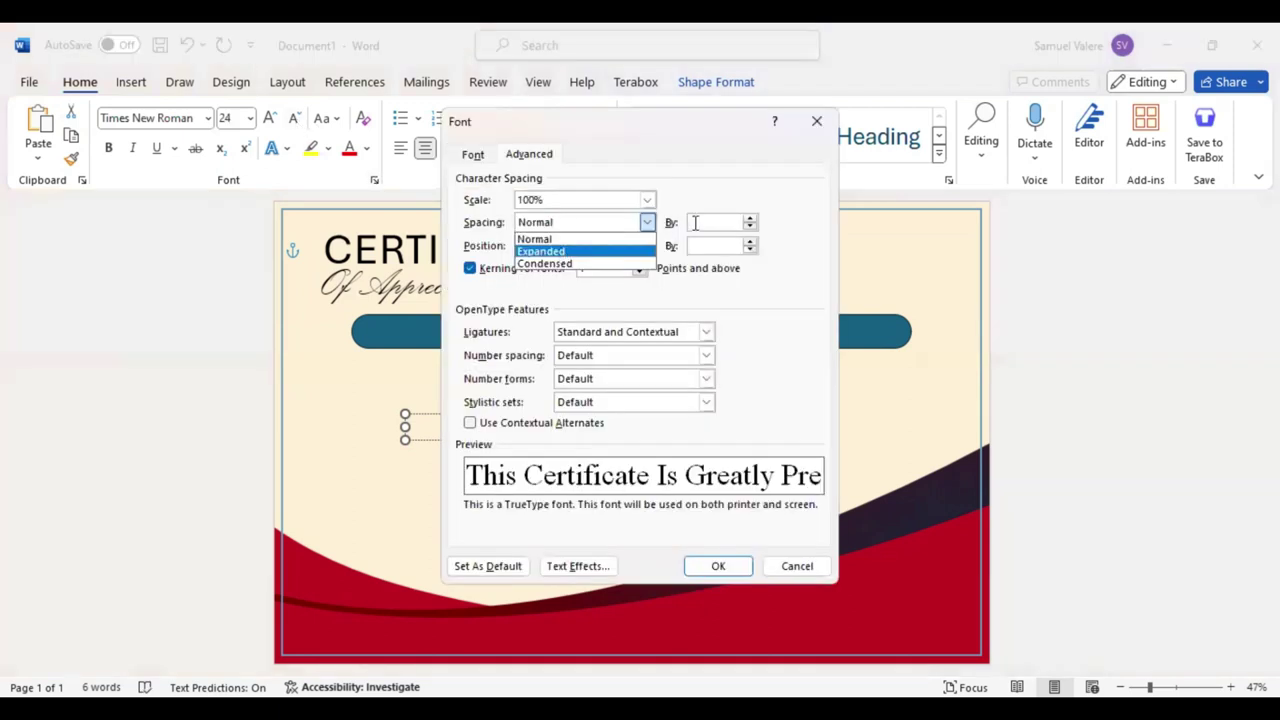
click(560, 247)
click(693, 222)
key(BackSpace)
text(4)
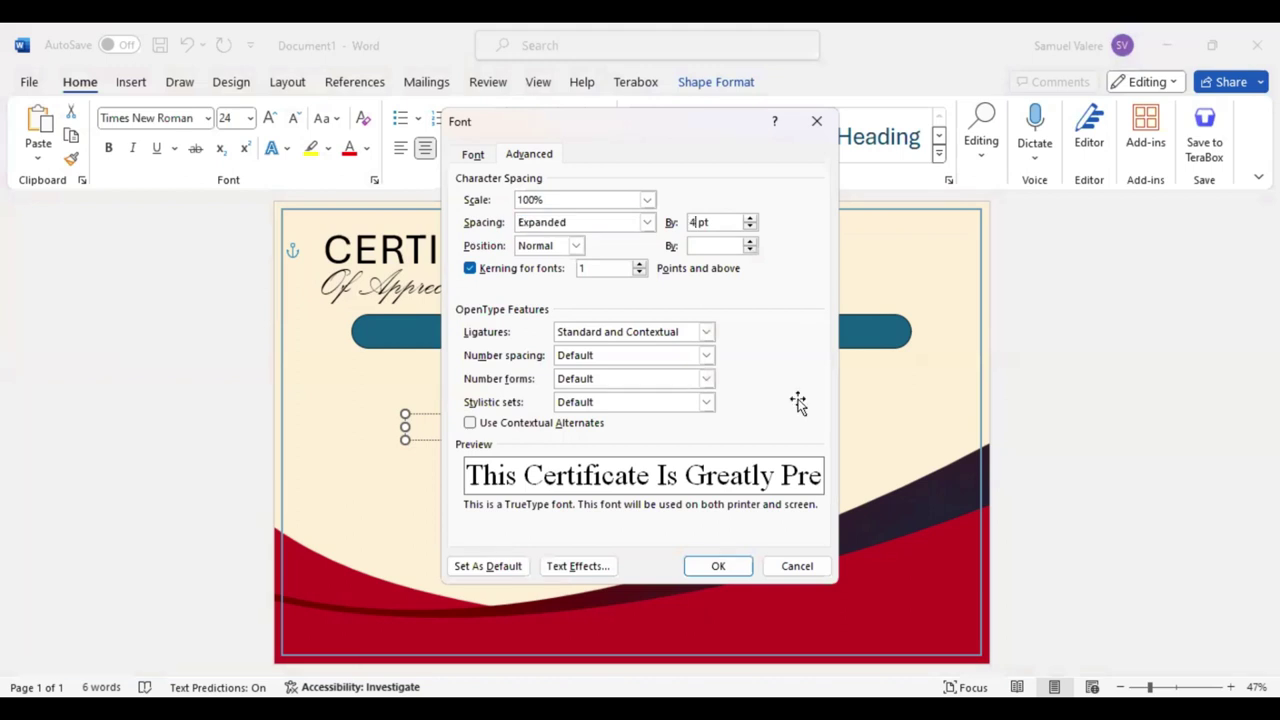
key(Return)
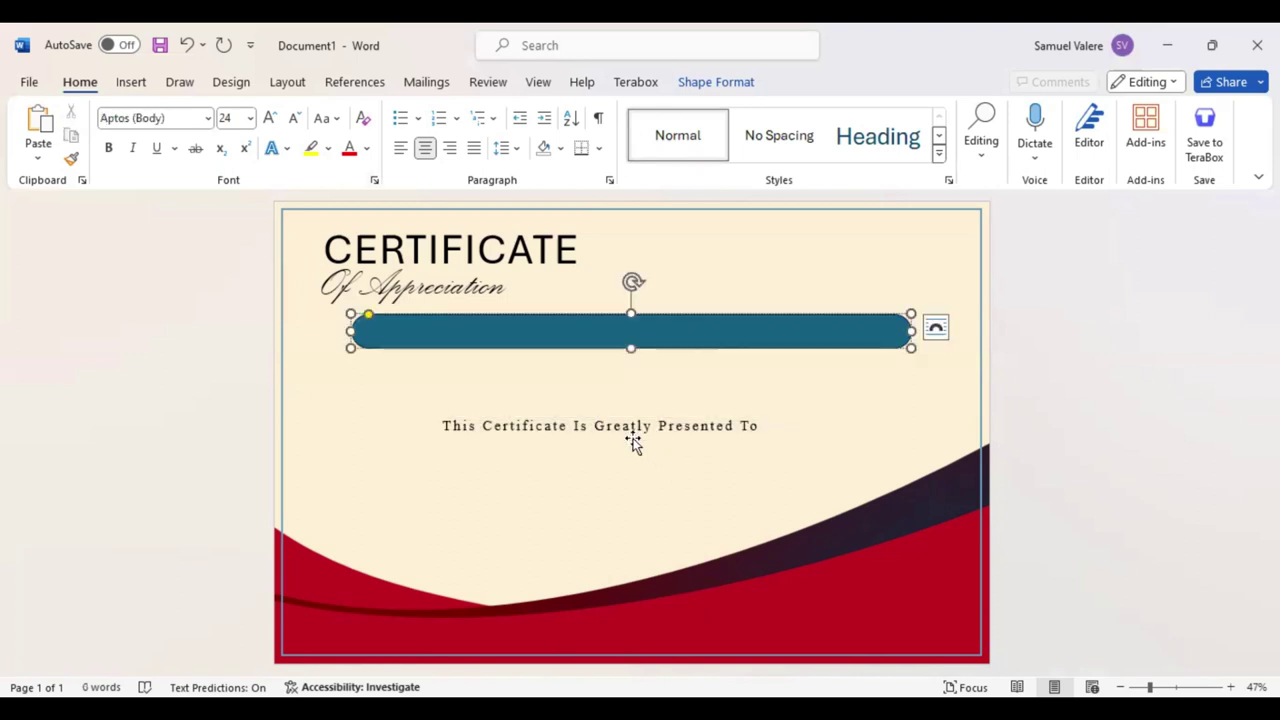
Fill the banner bar with a dark red-to-navy radial gradient instead of teal
click(674, 320)
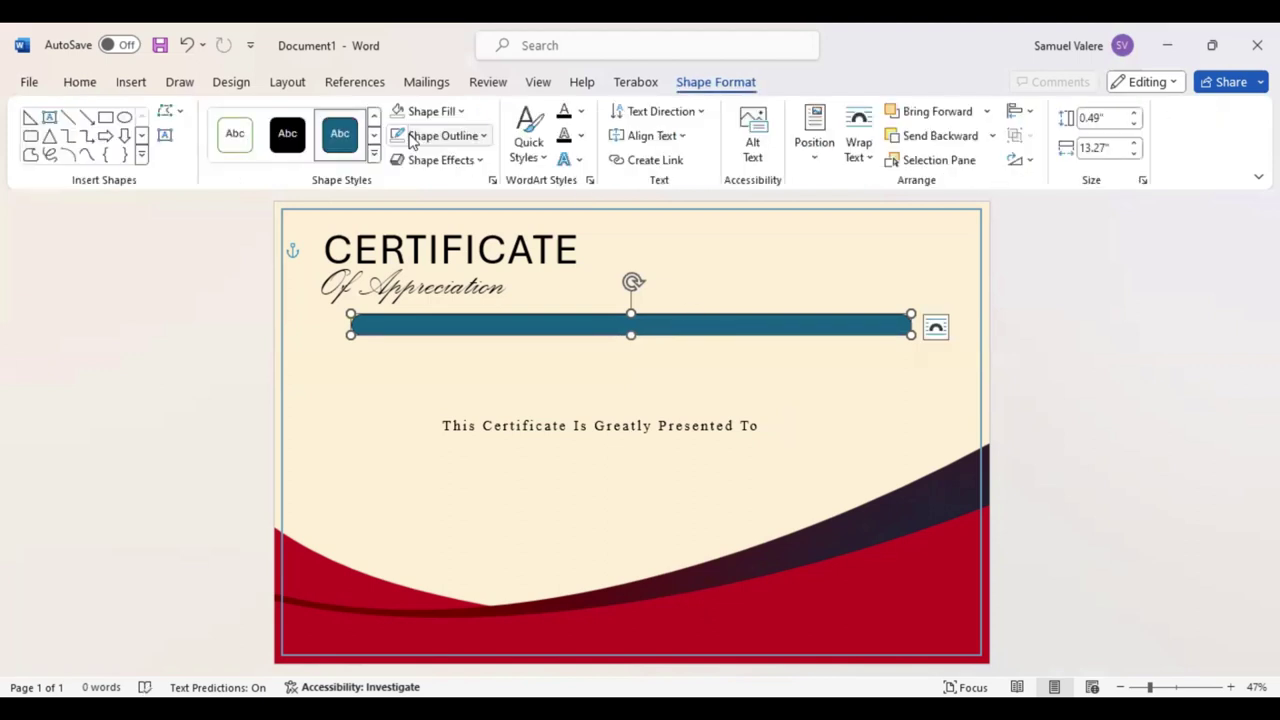
click(464, 112)
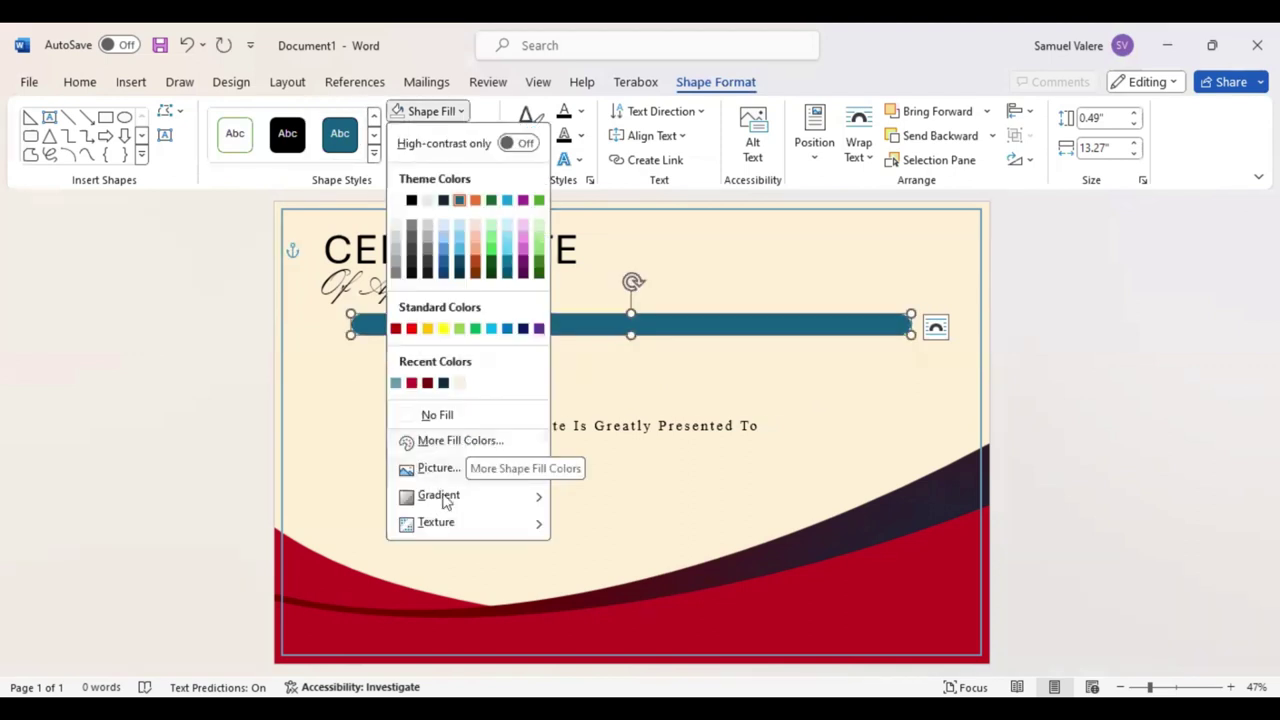
mouse_move(439, 495)
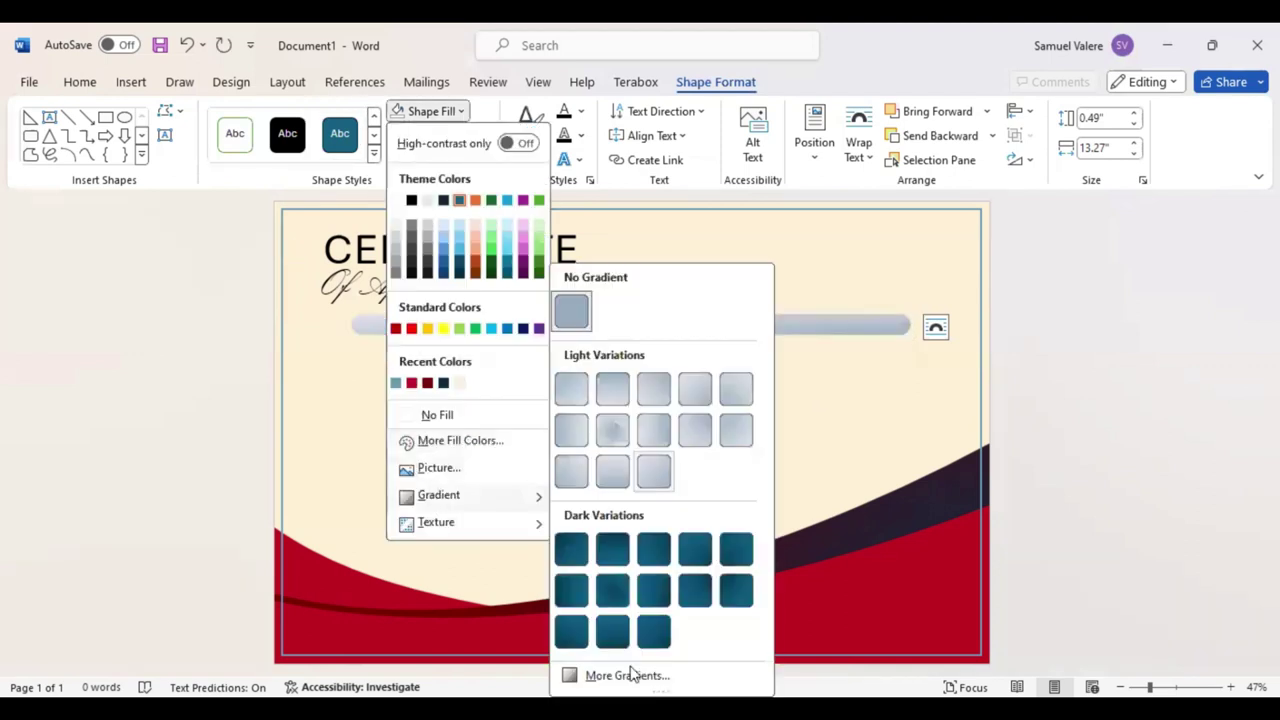
click(630, 676)
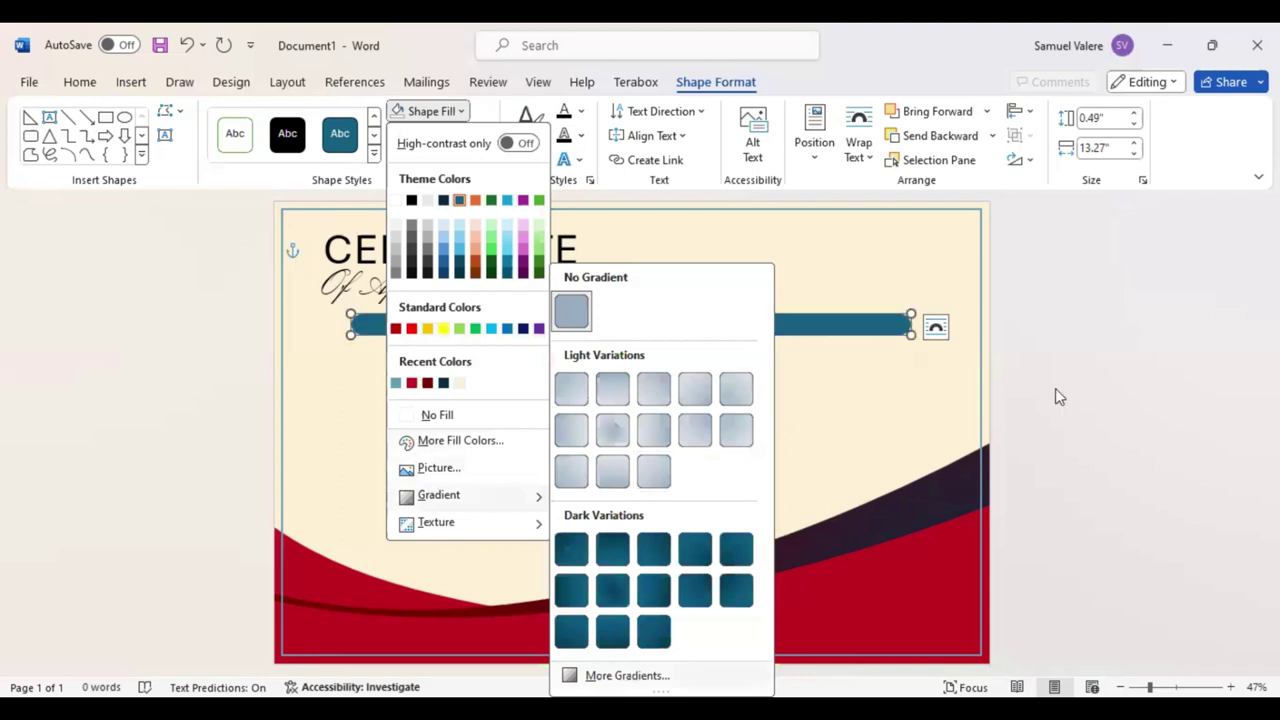
click(1052, 390)
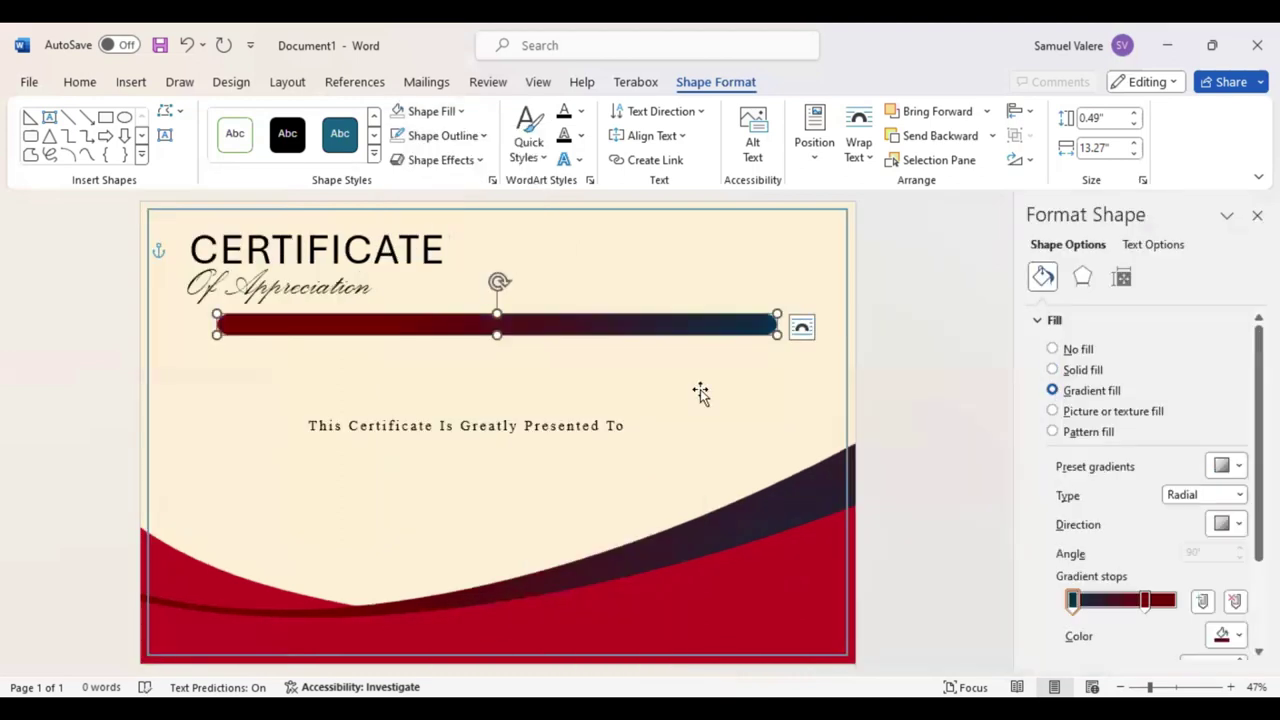
click(557, 420)
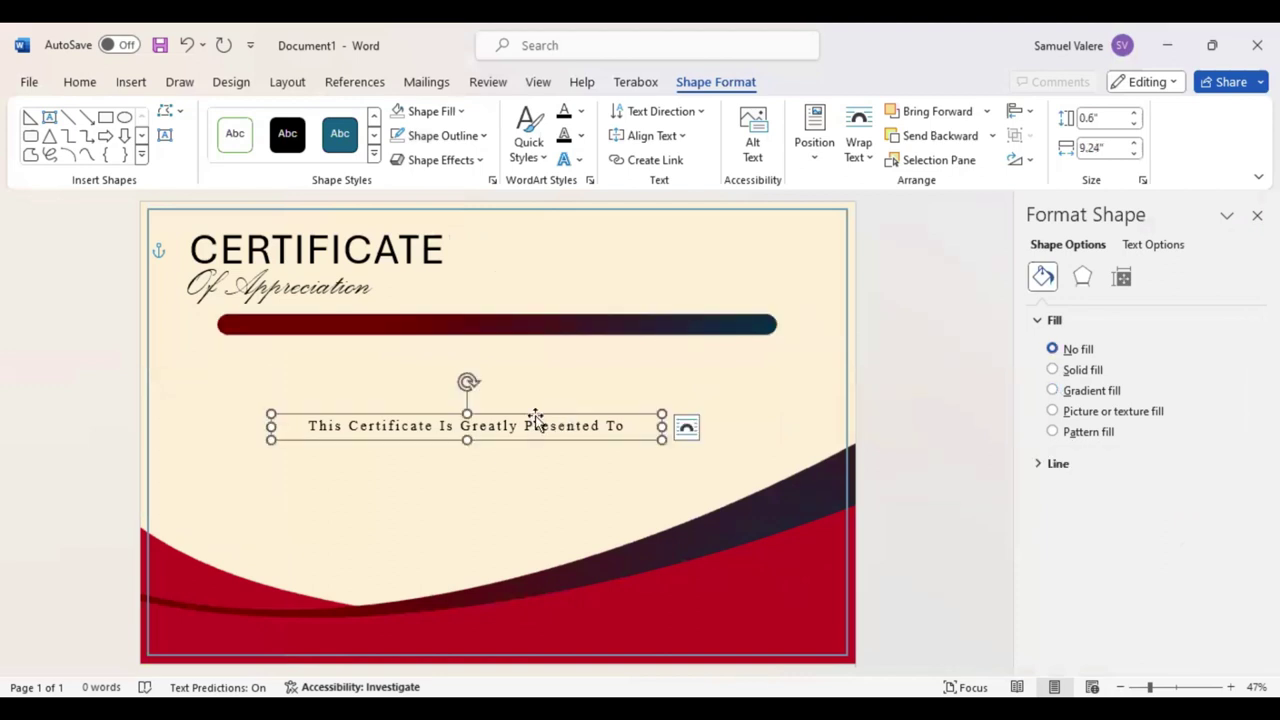
Place the presented-to line on the gradient bar in white, then narrow and centre the banner
drag(536, 420, 537, 314)
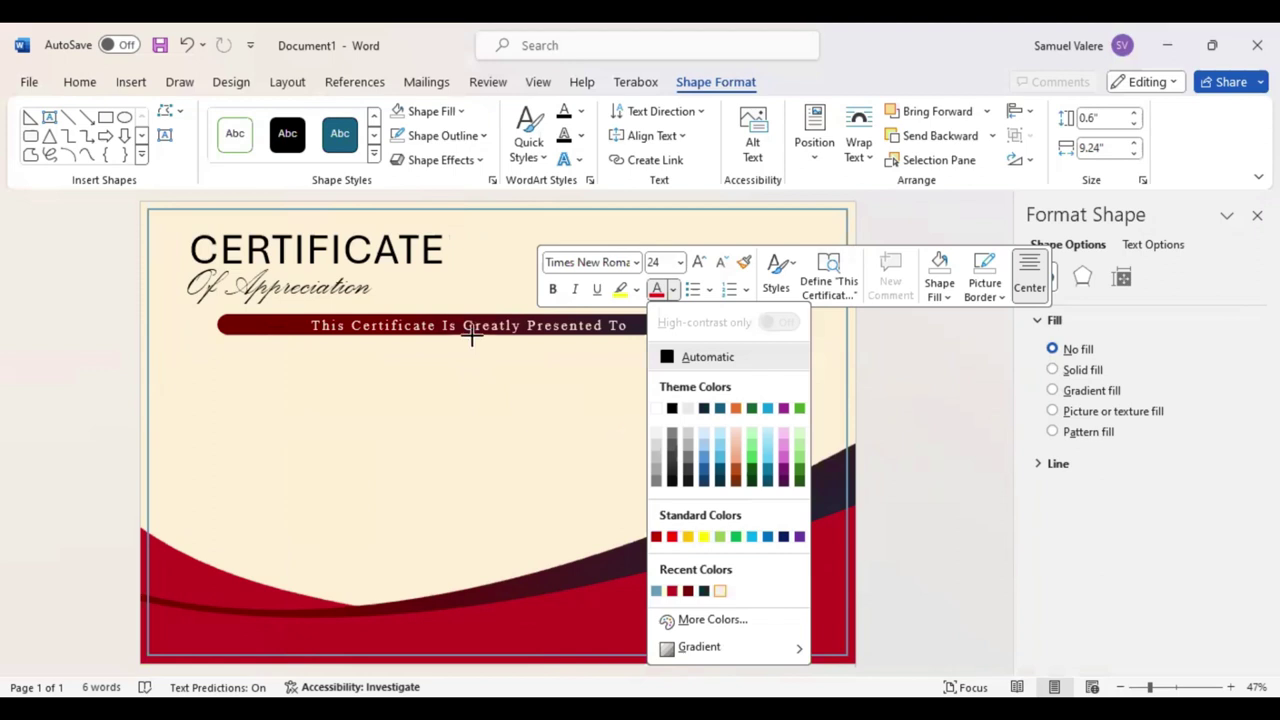
click(472, 338)
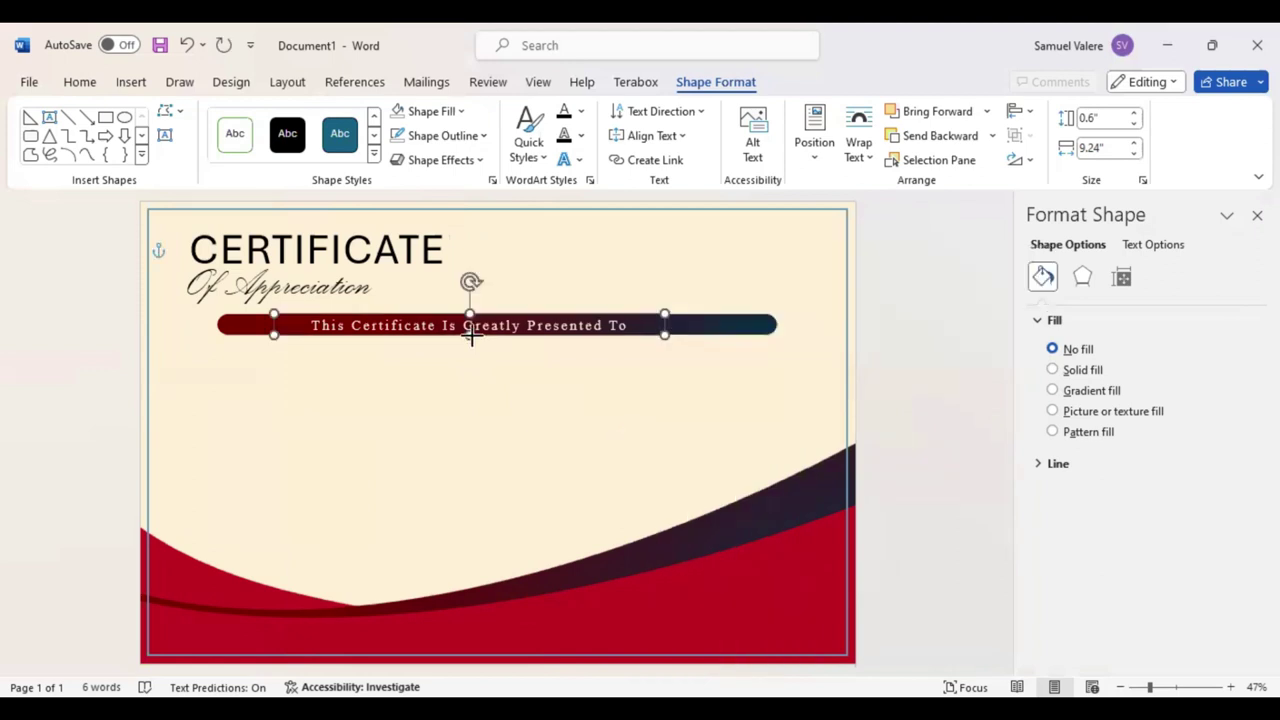
click(775, 330)
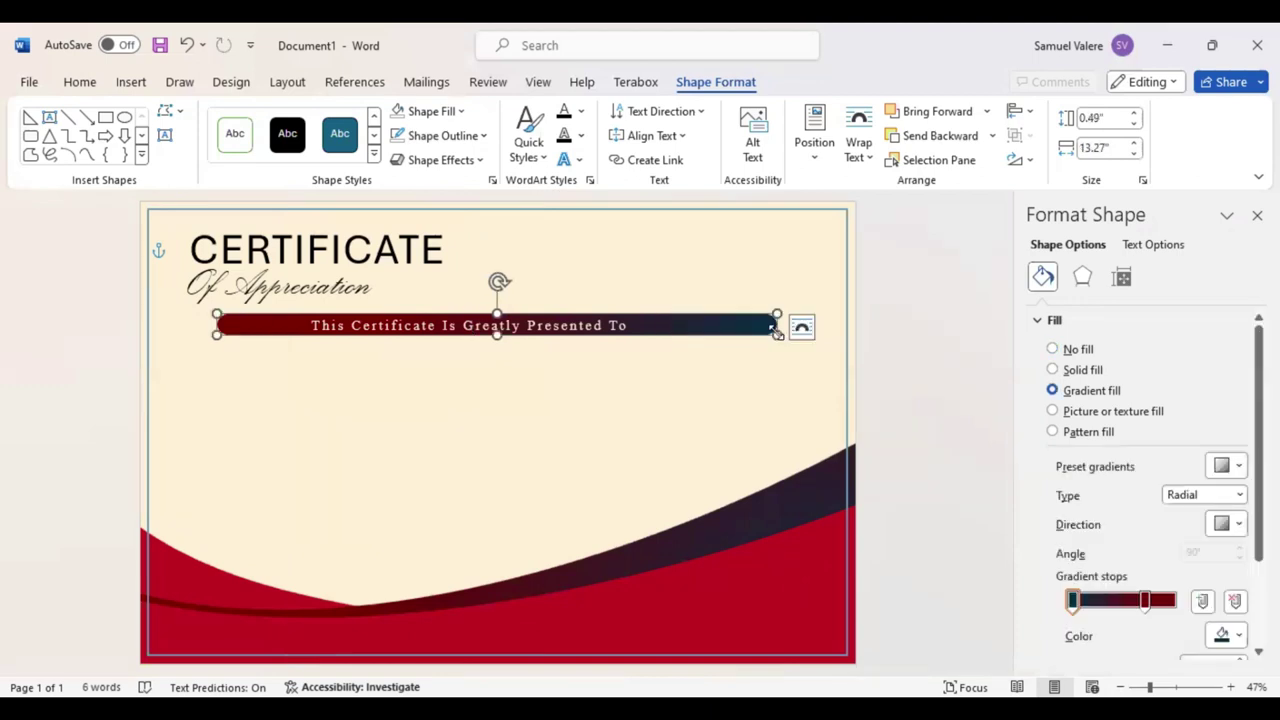
drag(777, 330, 638, 330)
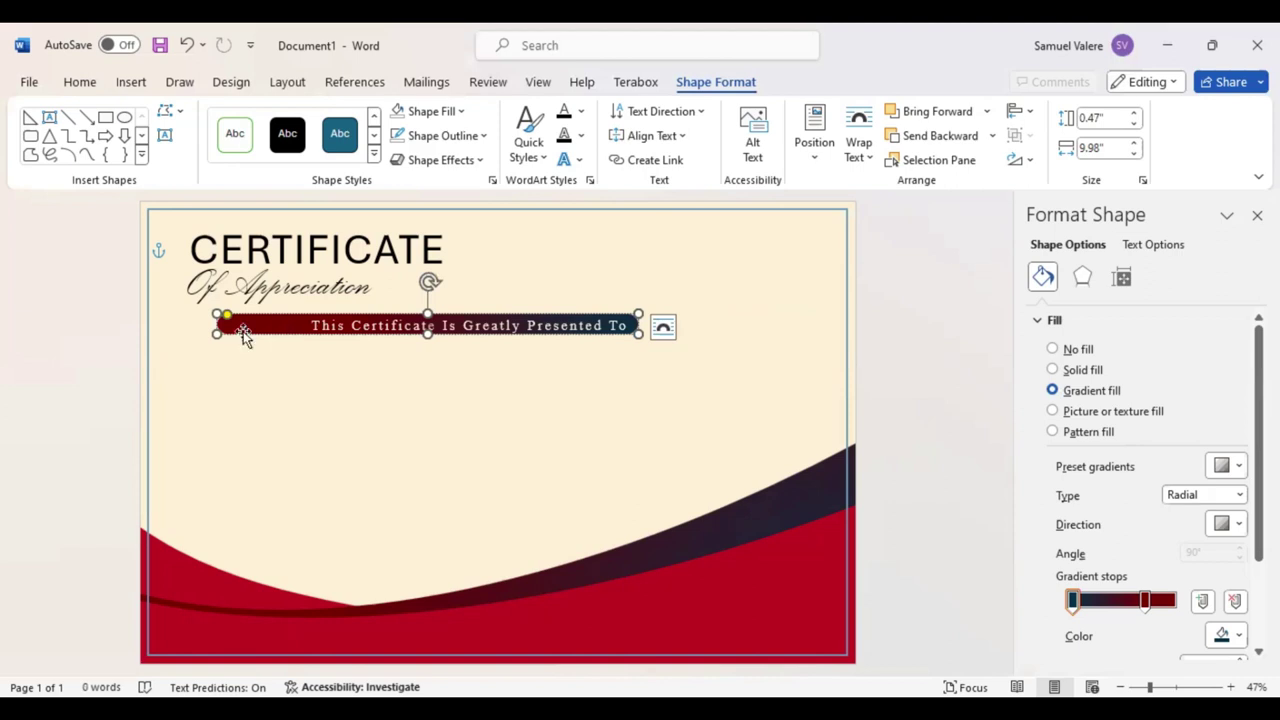
drag(244, 337, 321, 335)
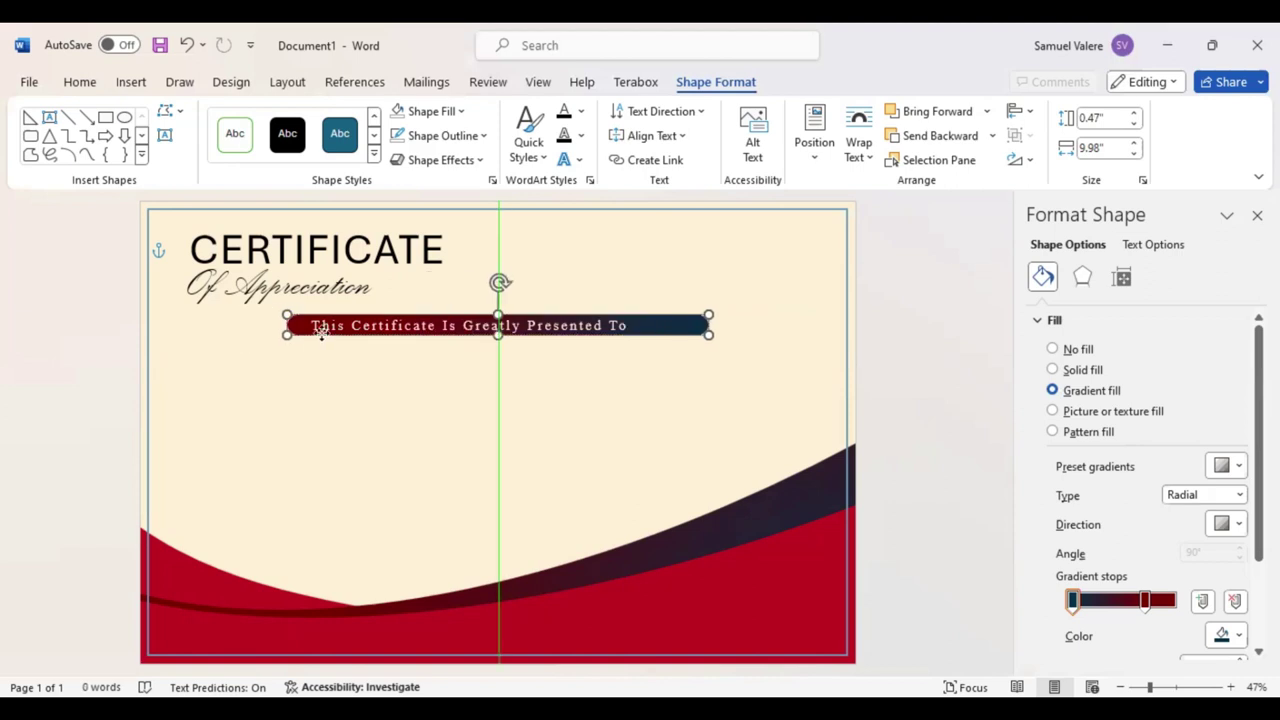
drag(321, 331, 321, 333)
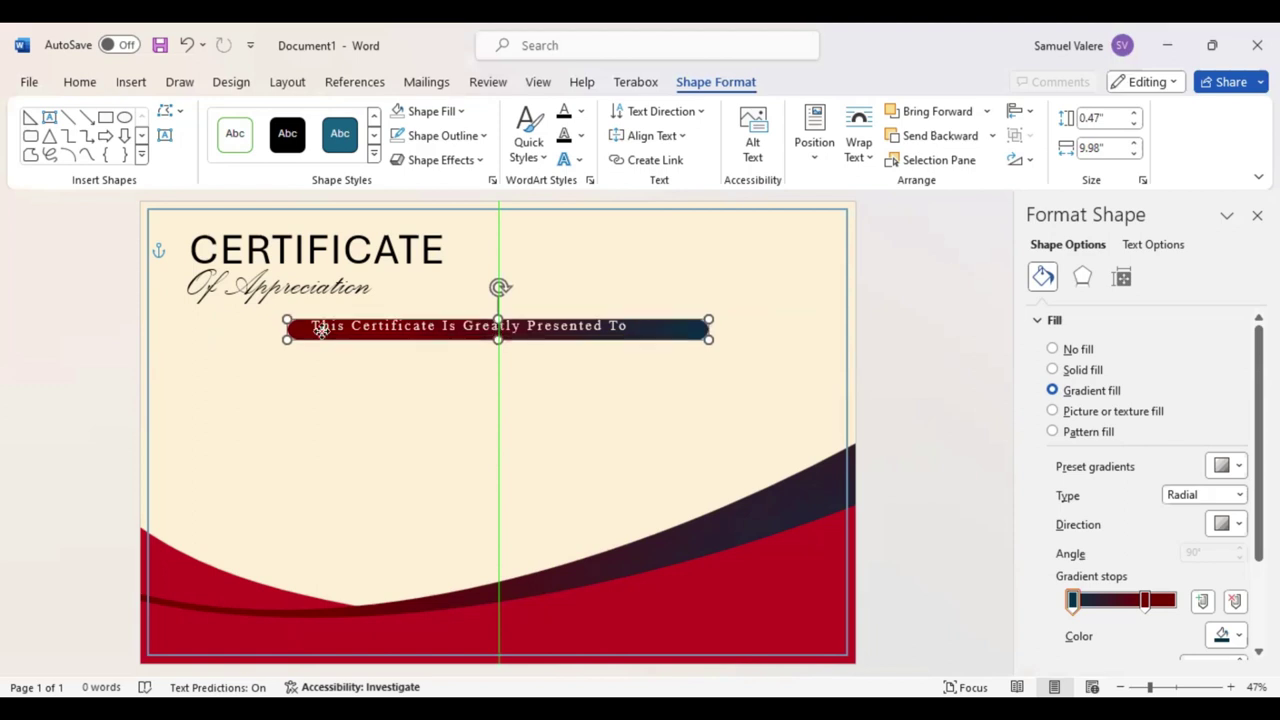
drag(321, 331, 460, 331)
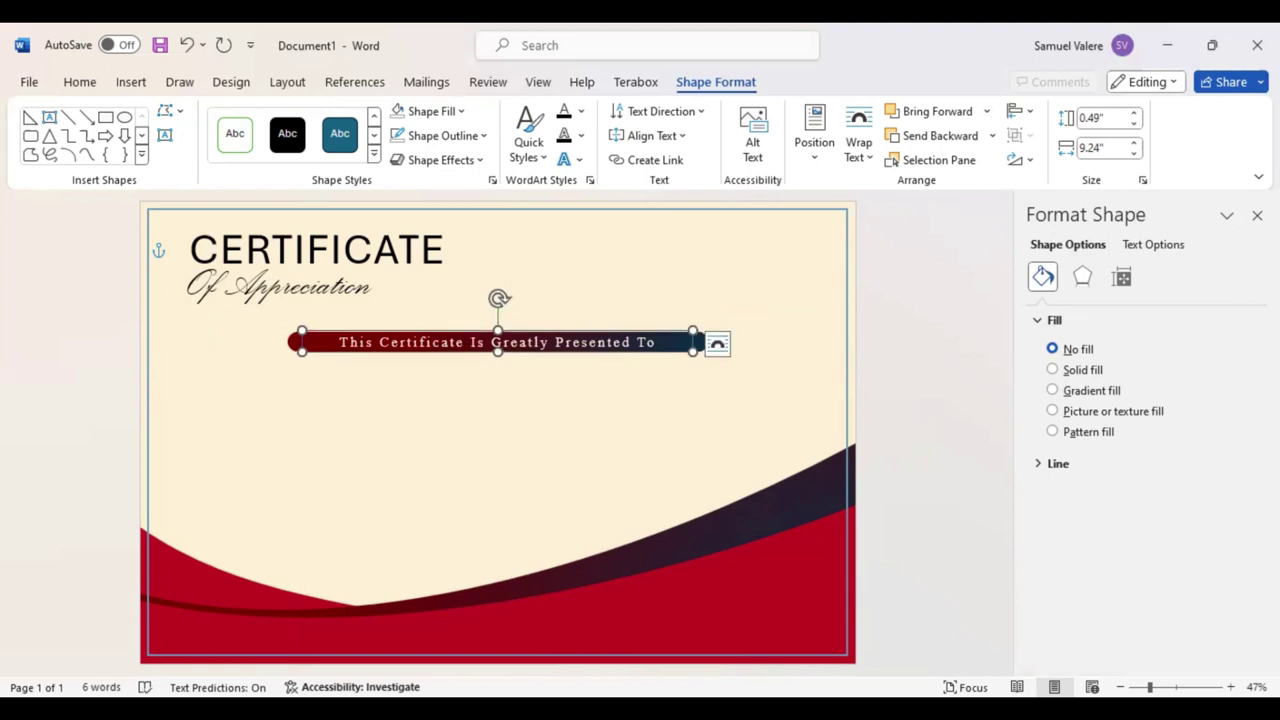
click(640, 362)
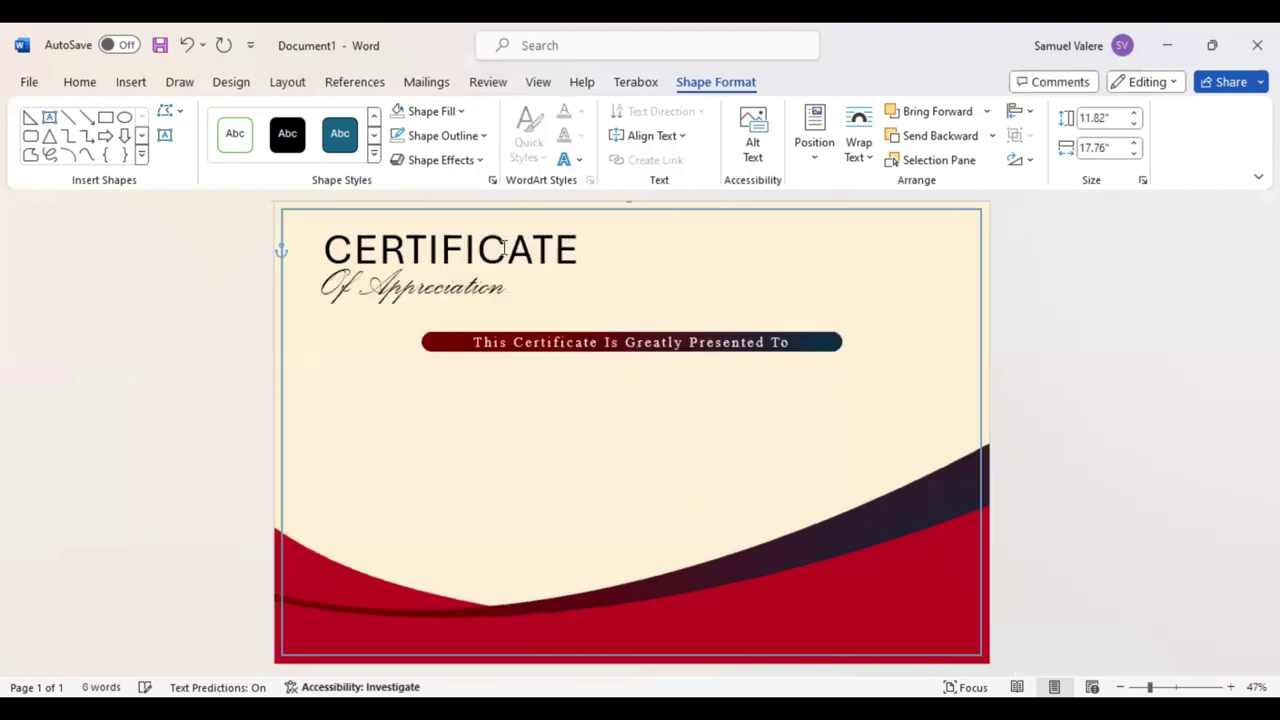
Enter 'Name Surname' in the text box, widen the box, and set it in Harrington font
click(545, 228)
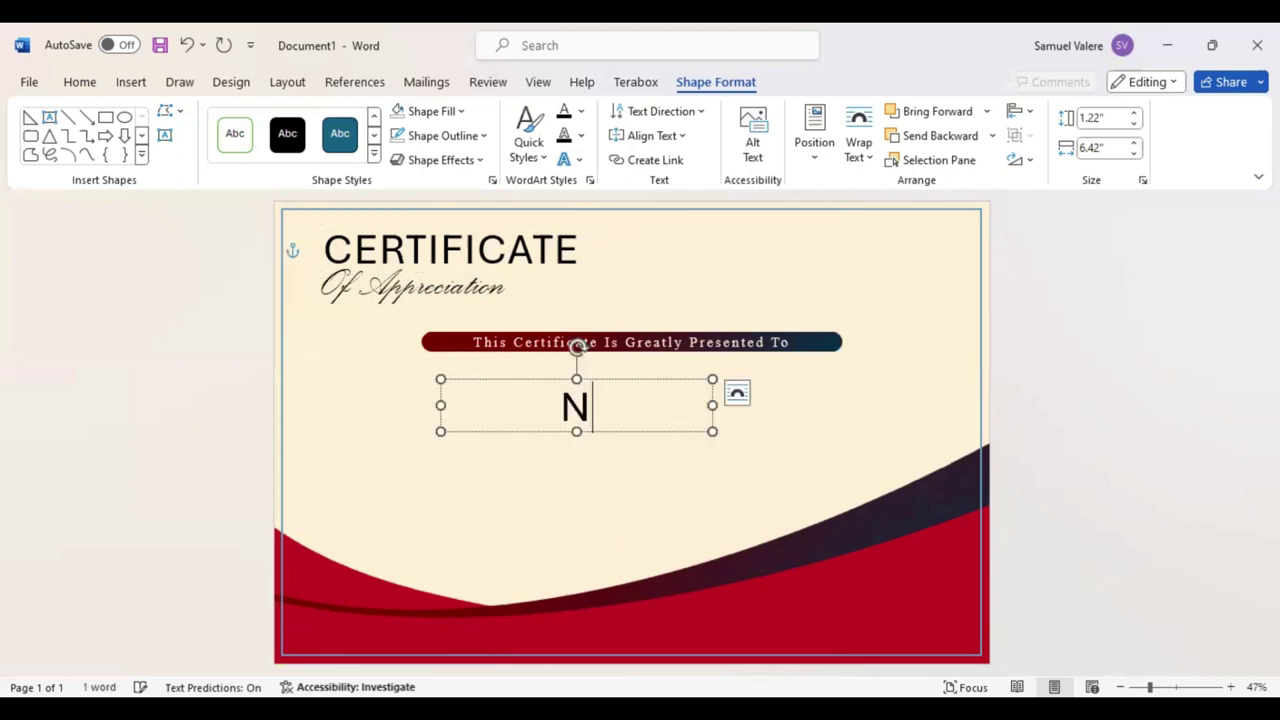
text(ame)
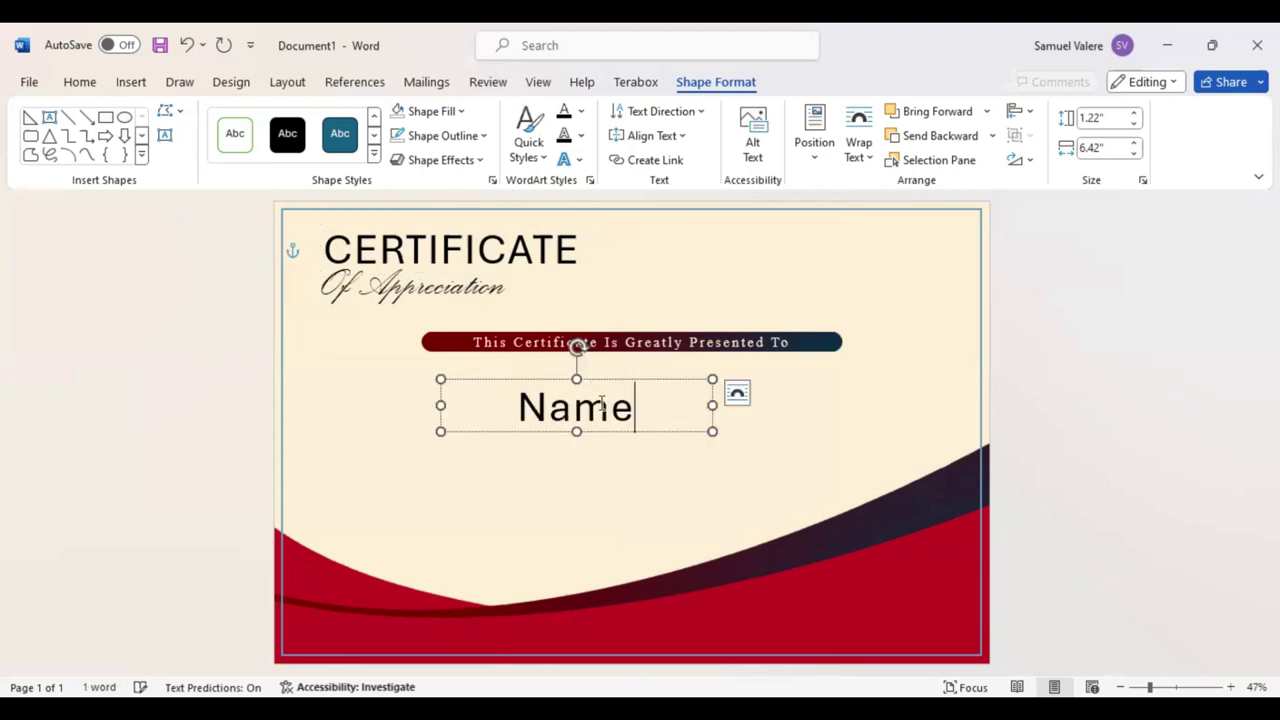
text( Sur)
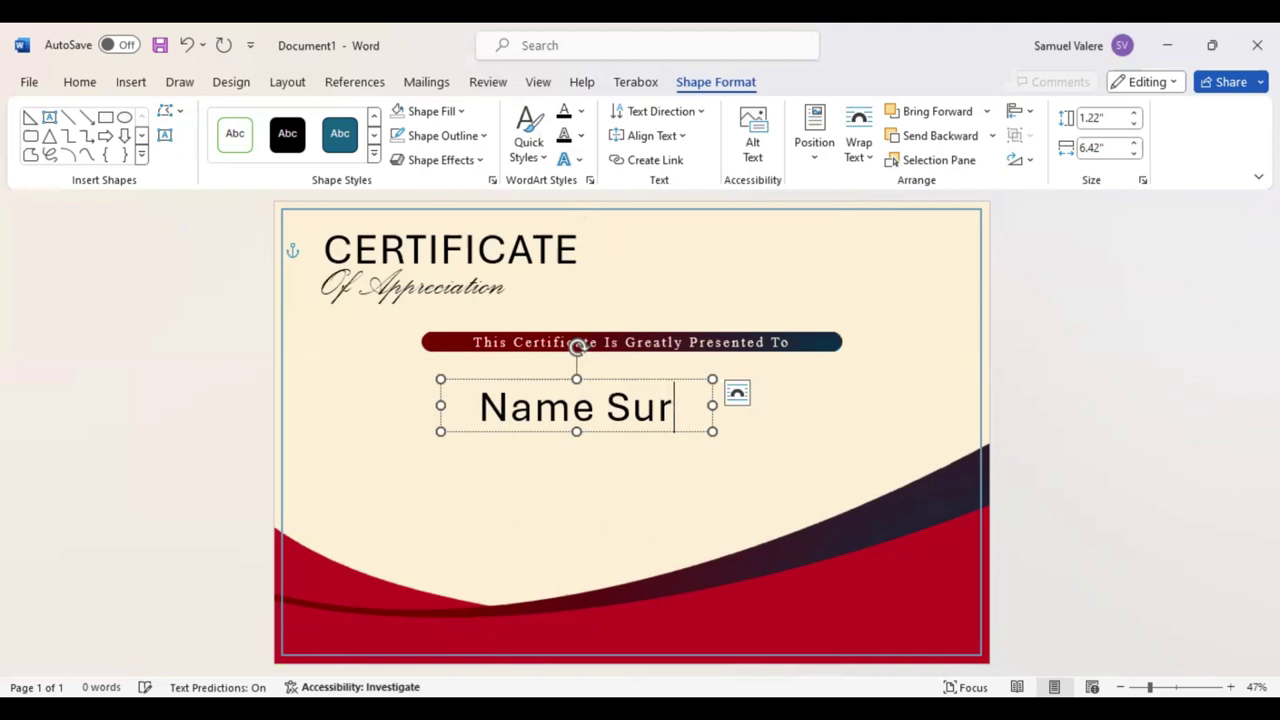
key(BackSpace)
key(BackSpace)
key(BackSpace)
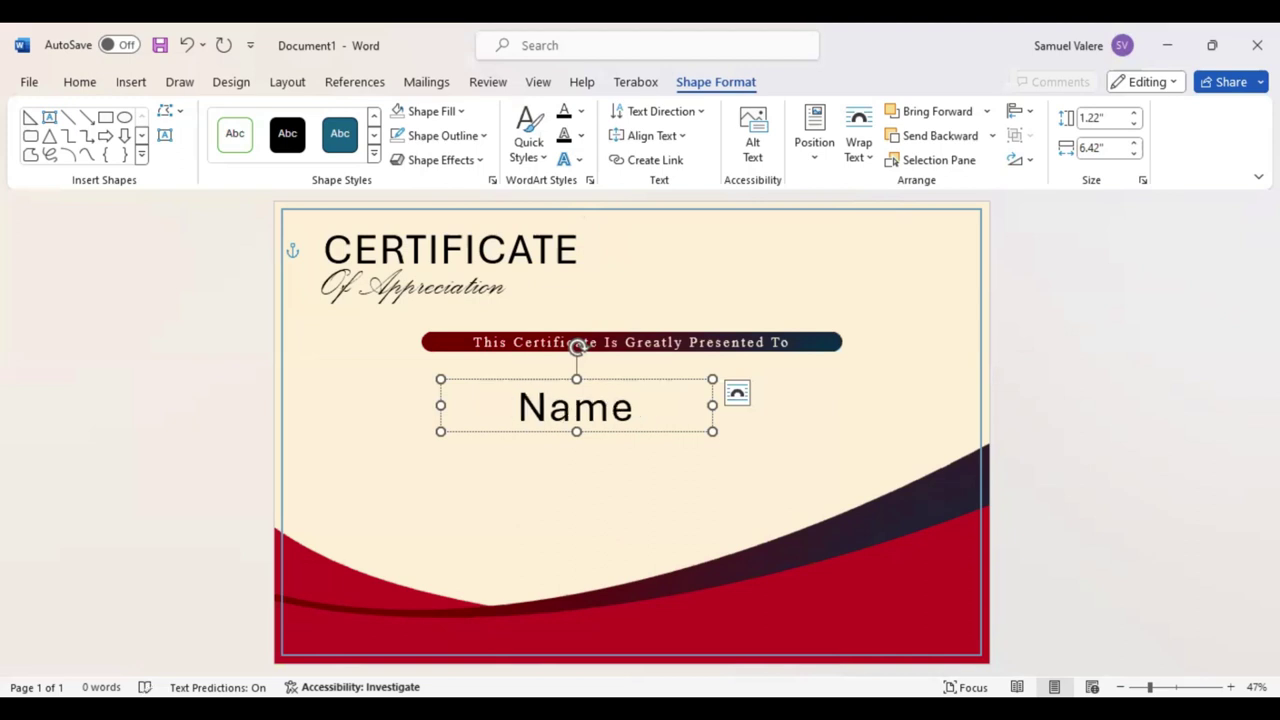
drag(712, 405, 851, 404)
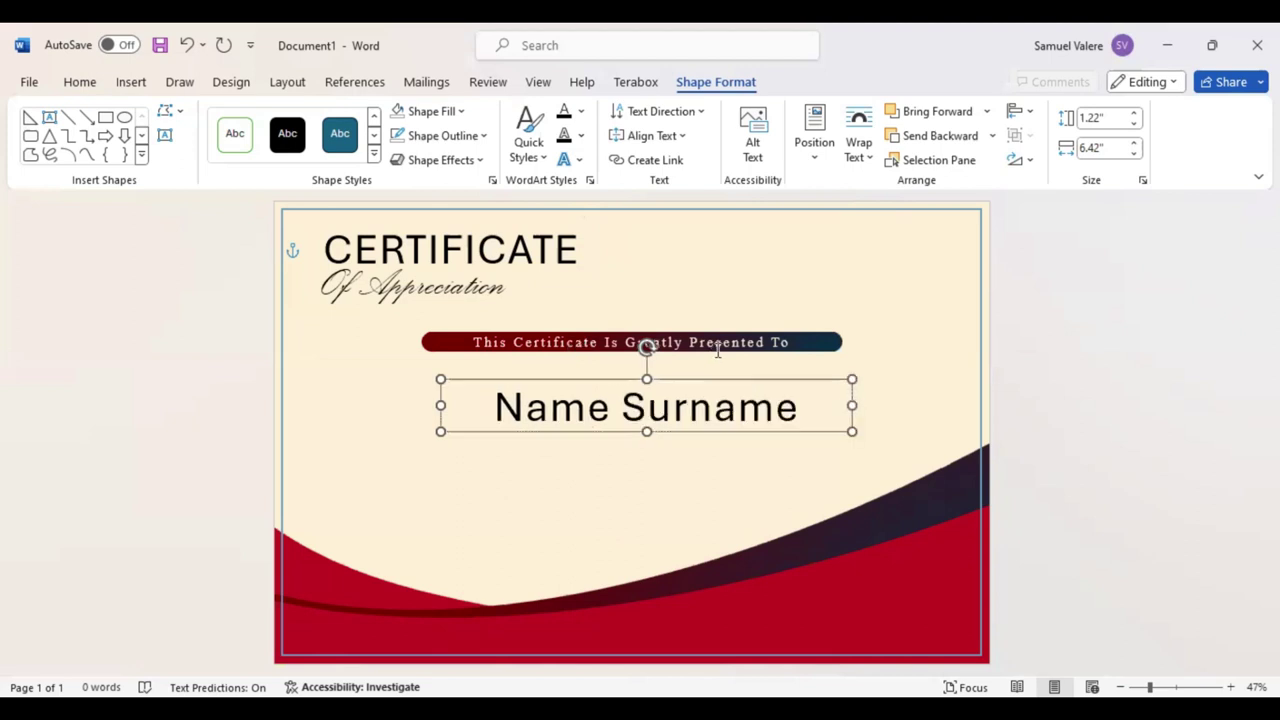
triple_click(753, 400)
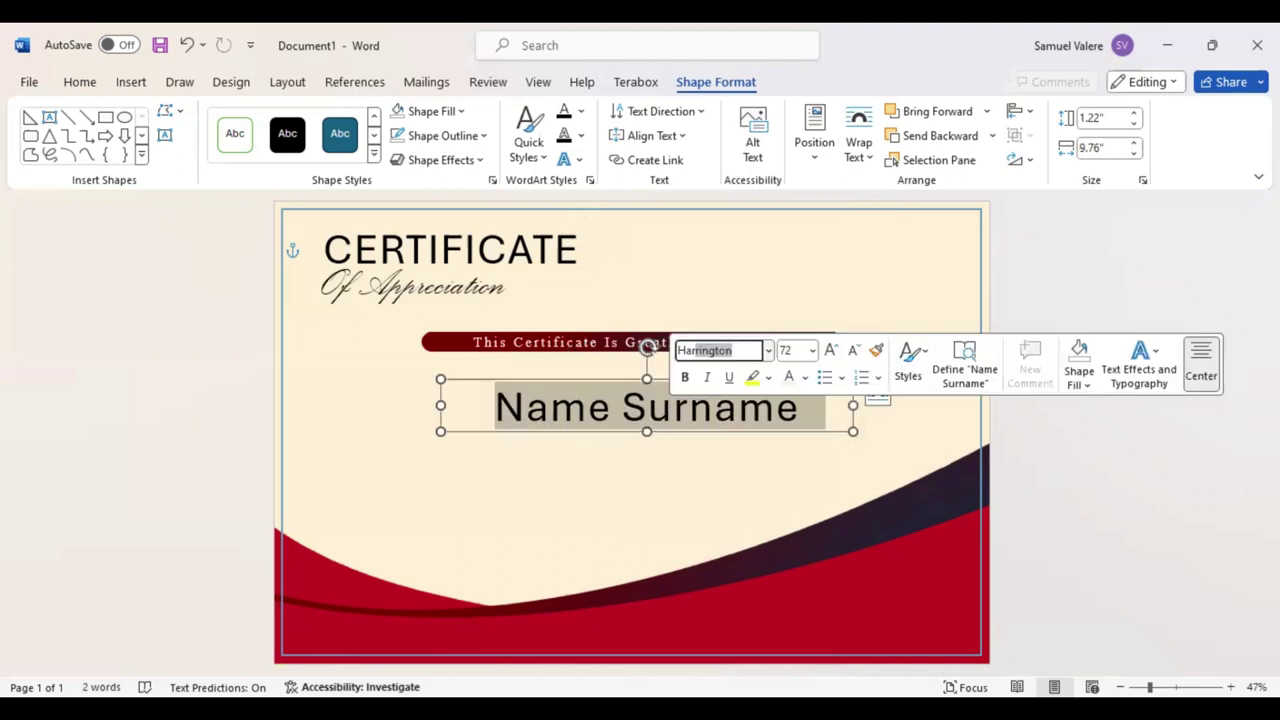
key(Return)
Enlarge the name text with three font-size increases, undoing a stray change
click(831, 351)
click(831, 351)
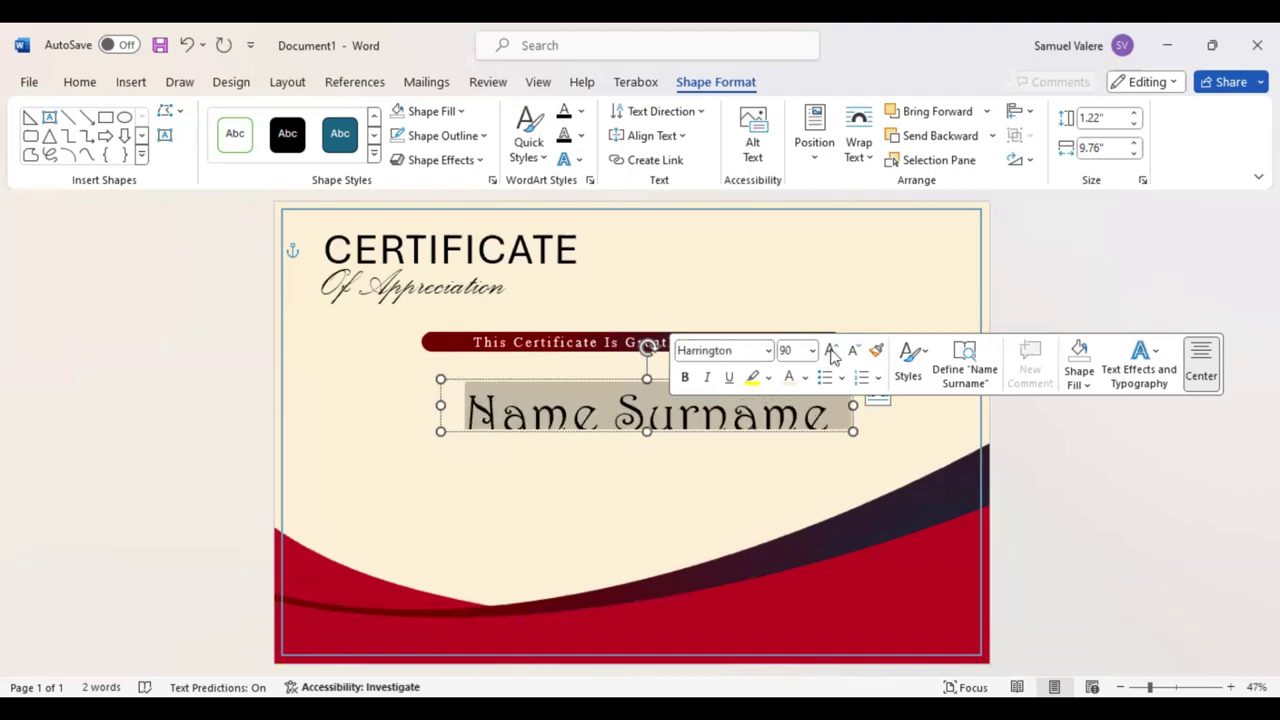
click(831, 351)
click(831, 351)
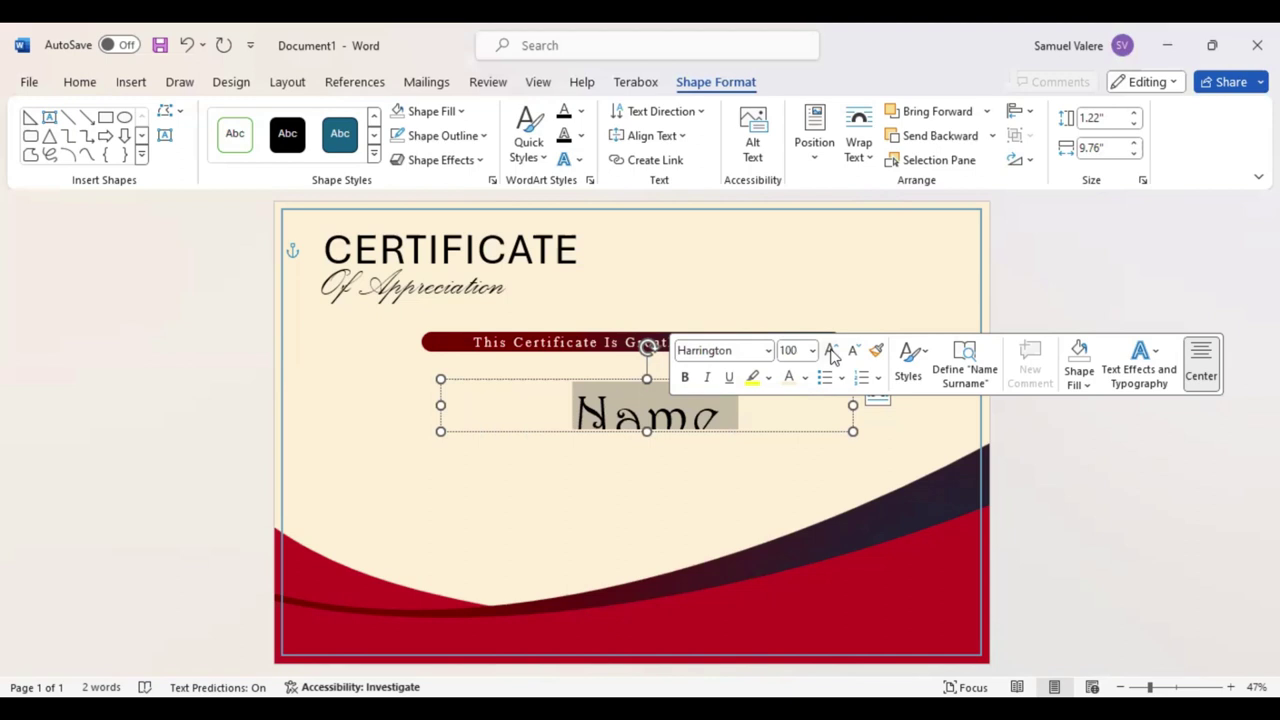
click(700, 462)
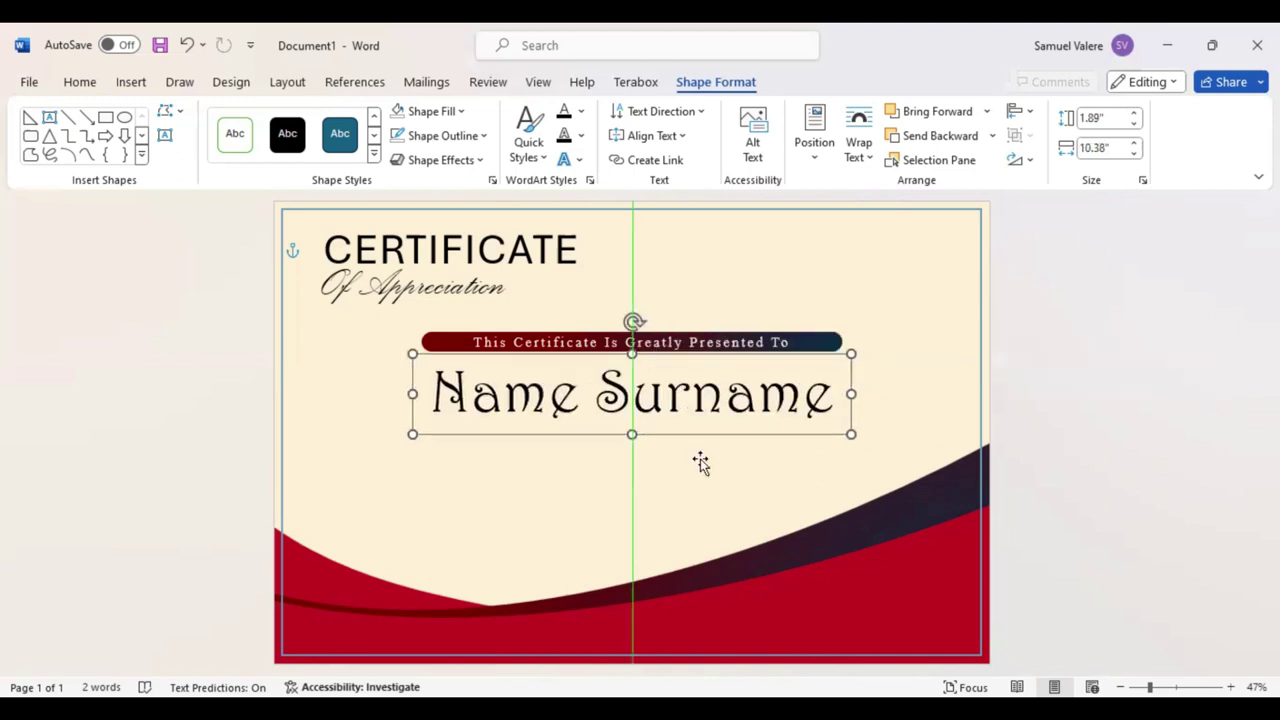
key(ctrl+z)
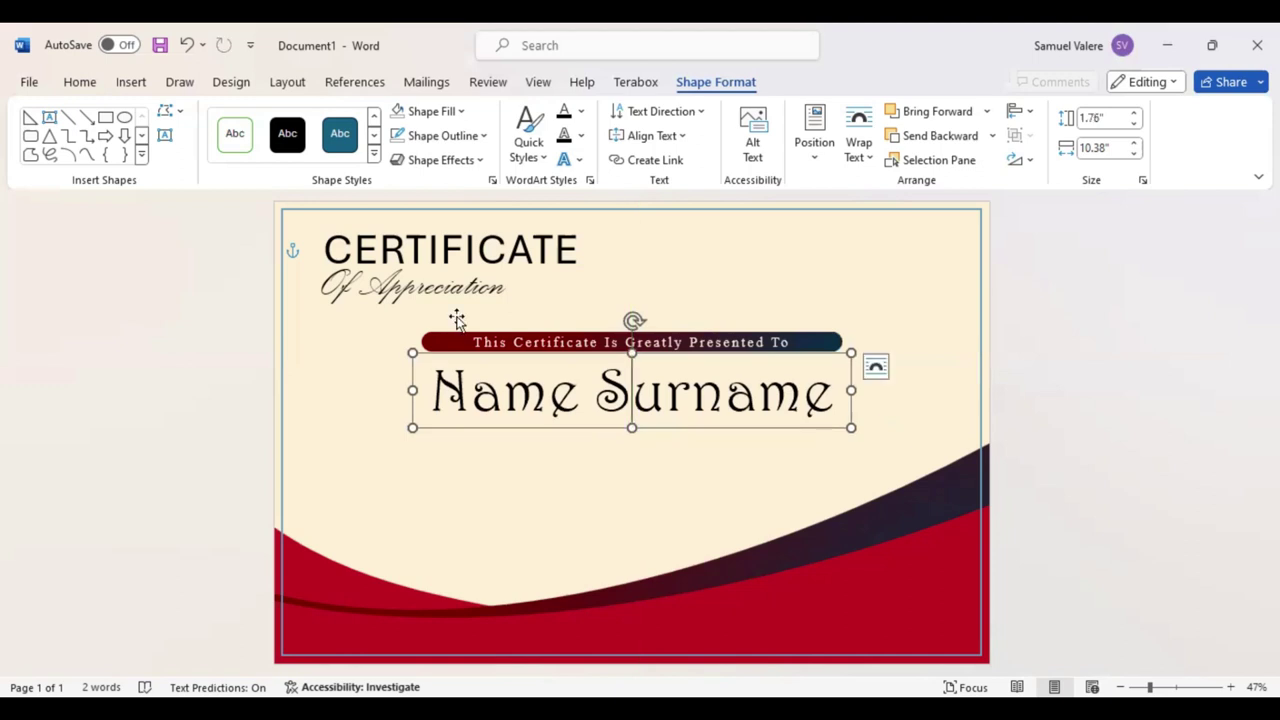
Colour the Name Surname text light blue and slightly shorten its box
key(ctrl+a)
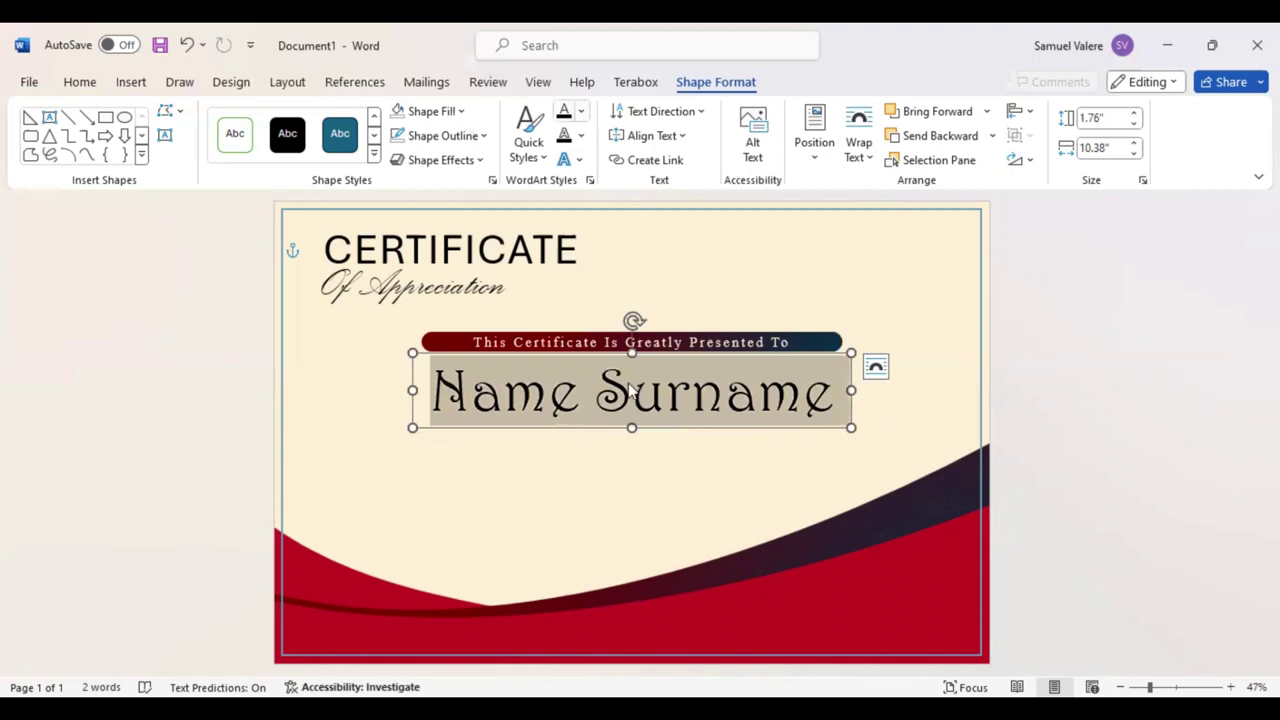
click(581, 111)
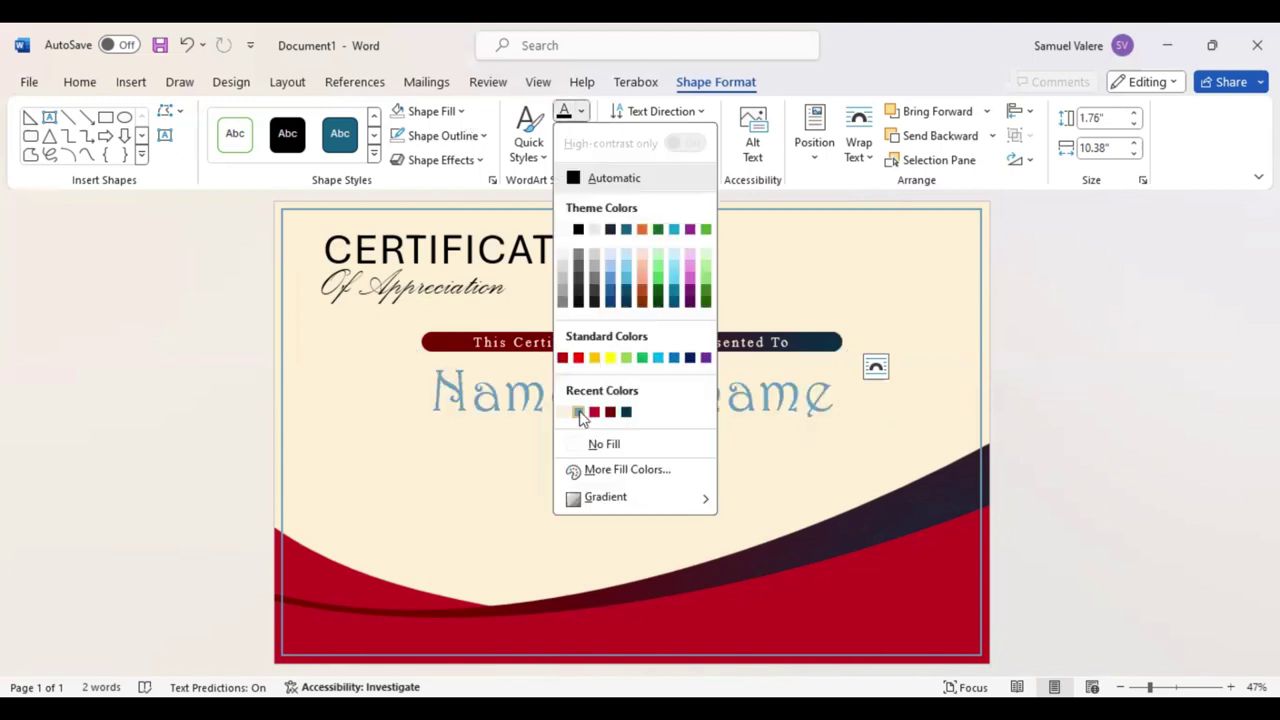
click(578, 411)
click(630, 428)
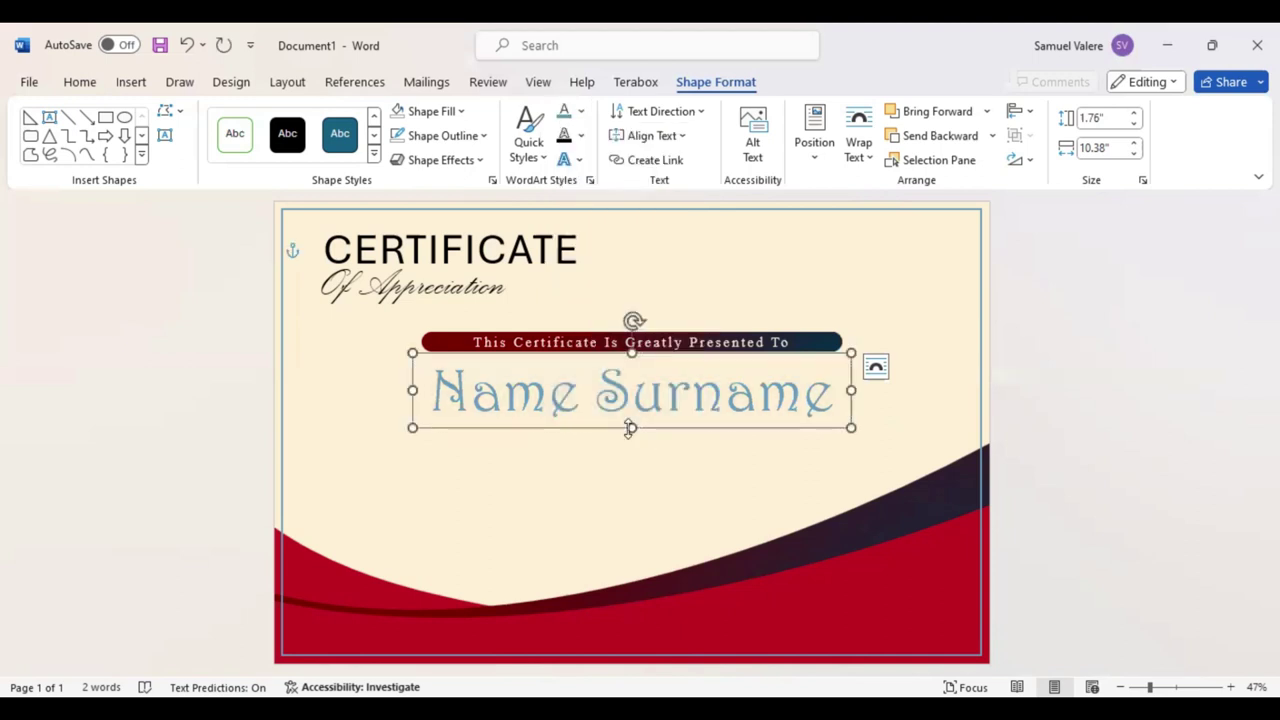
drag(630, 428, 629, 424)
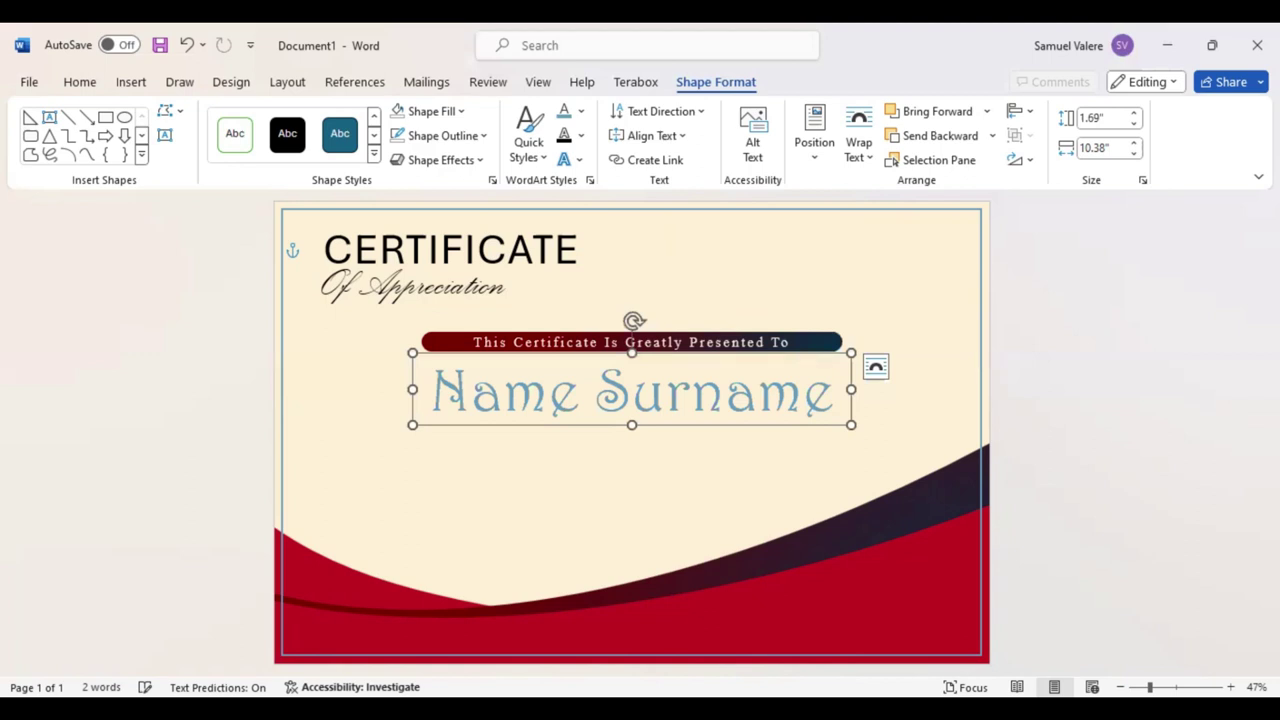
click(495, 428)
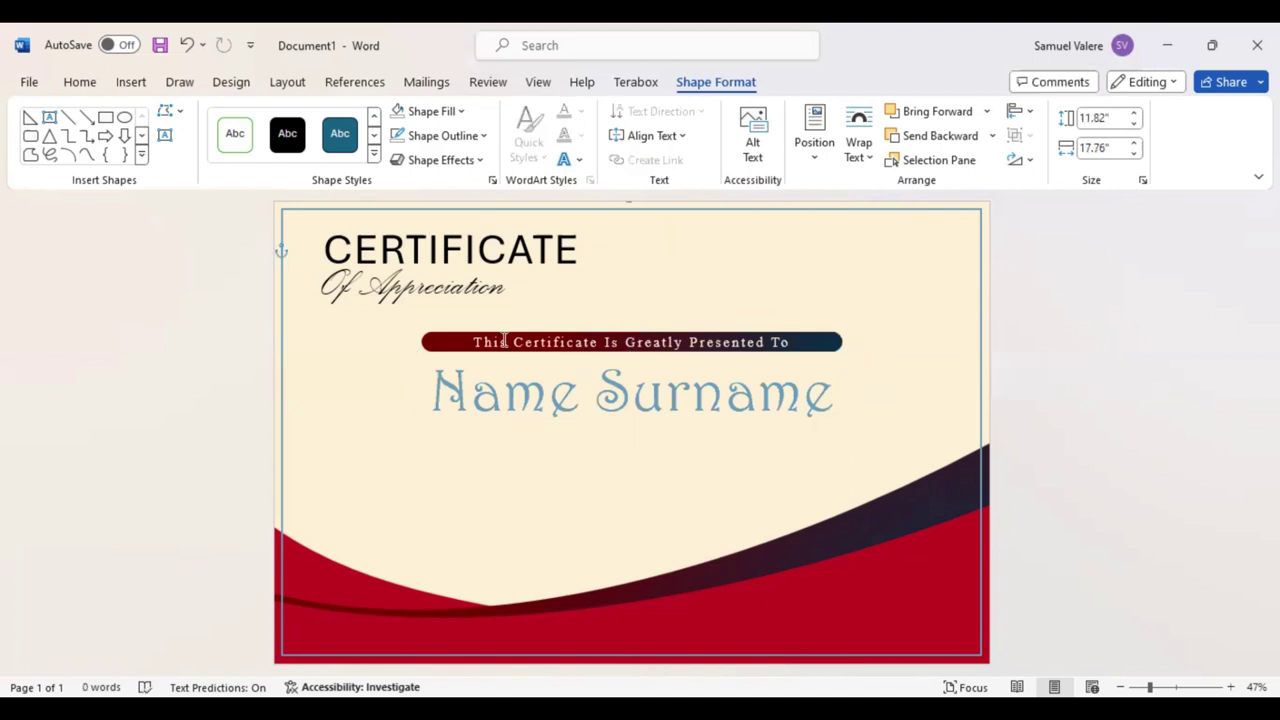
Draw a text box below the name and paste the appreciation paragraph into it
click(163, 137)
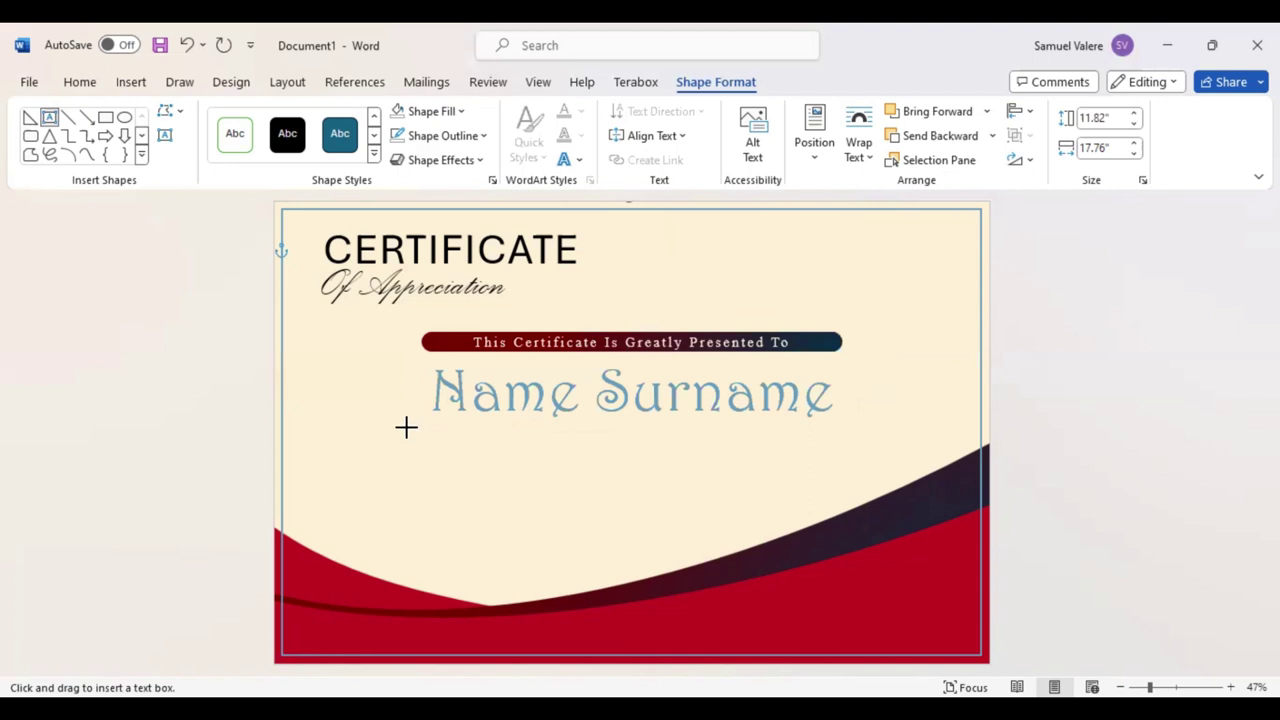
drag(423, 429, 857, 517)
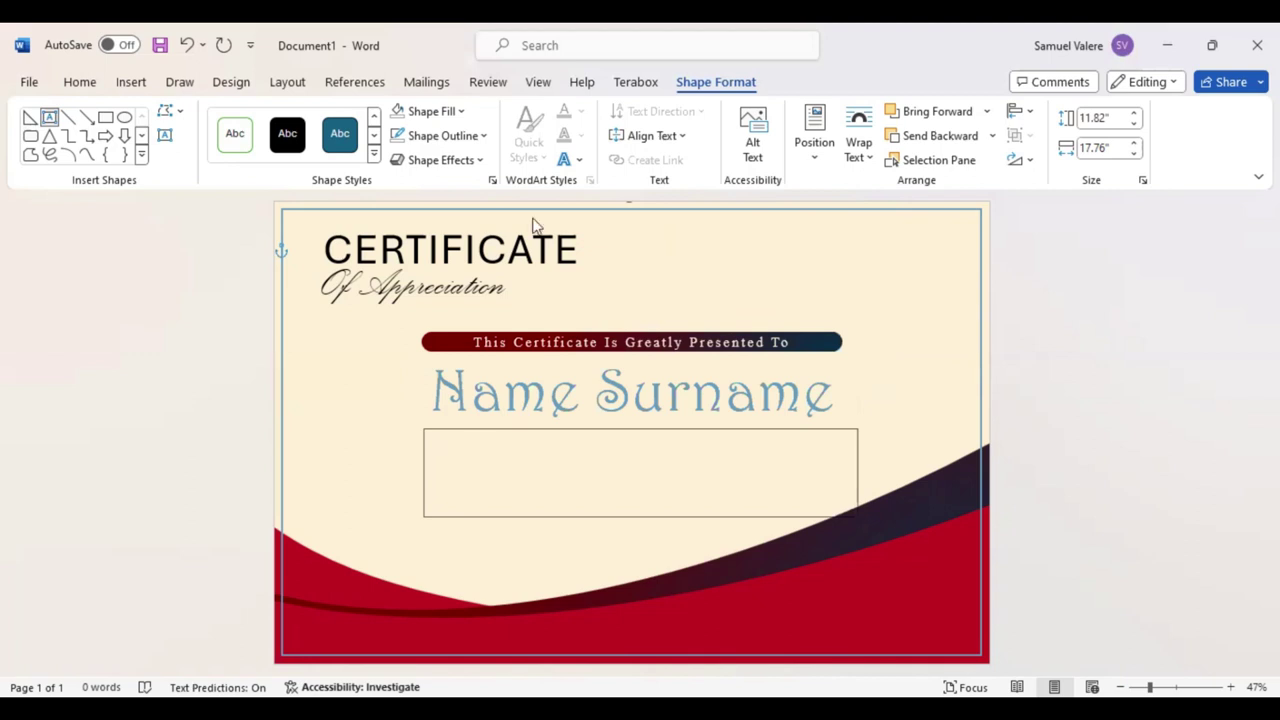
right_click(476, 447)
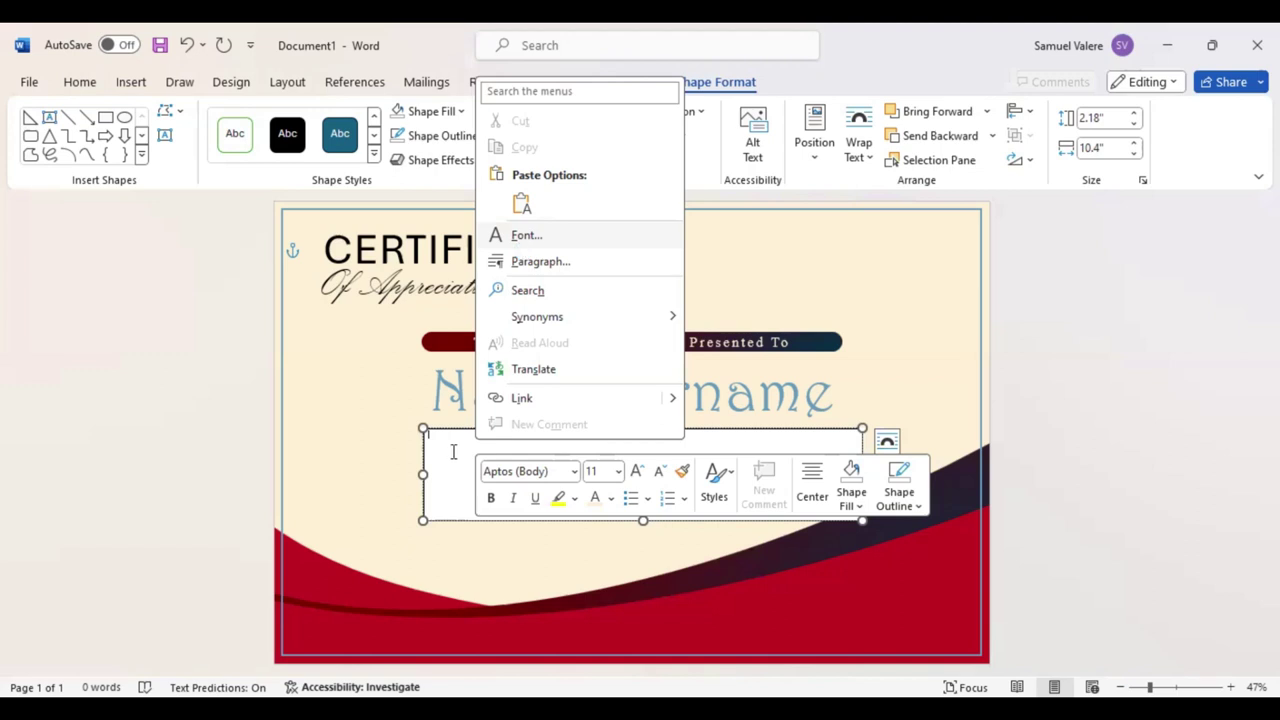
key(ctrl+v)
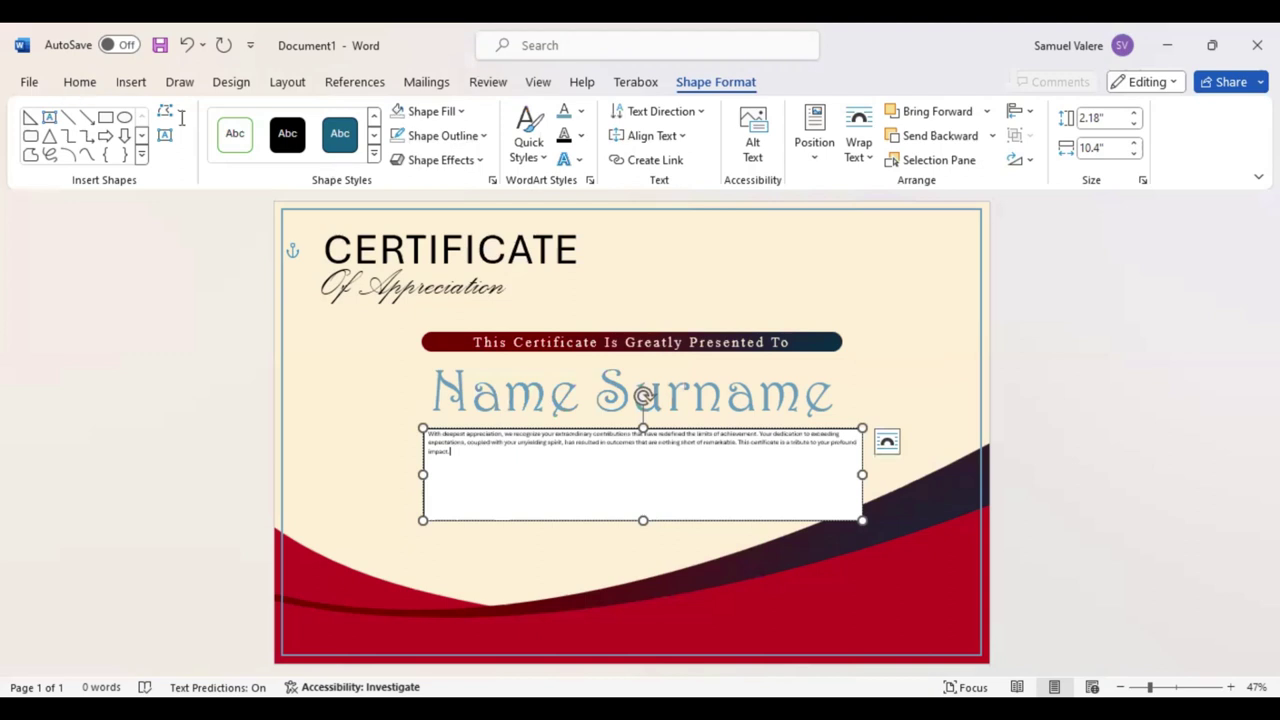
Centre the appreciation paragraph and set it to Times New Roman at 22 pt
key(ctrl+a)
key(ctrl+e)
key(alt+h)
key(f)
key(f)
key(Return)
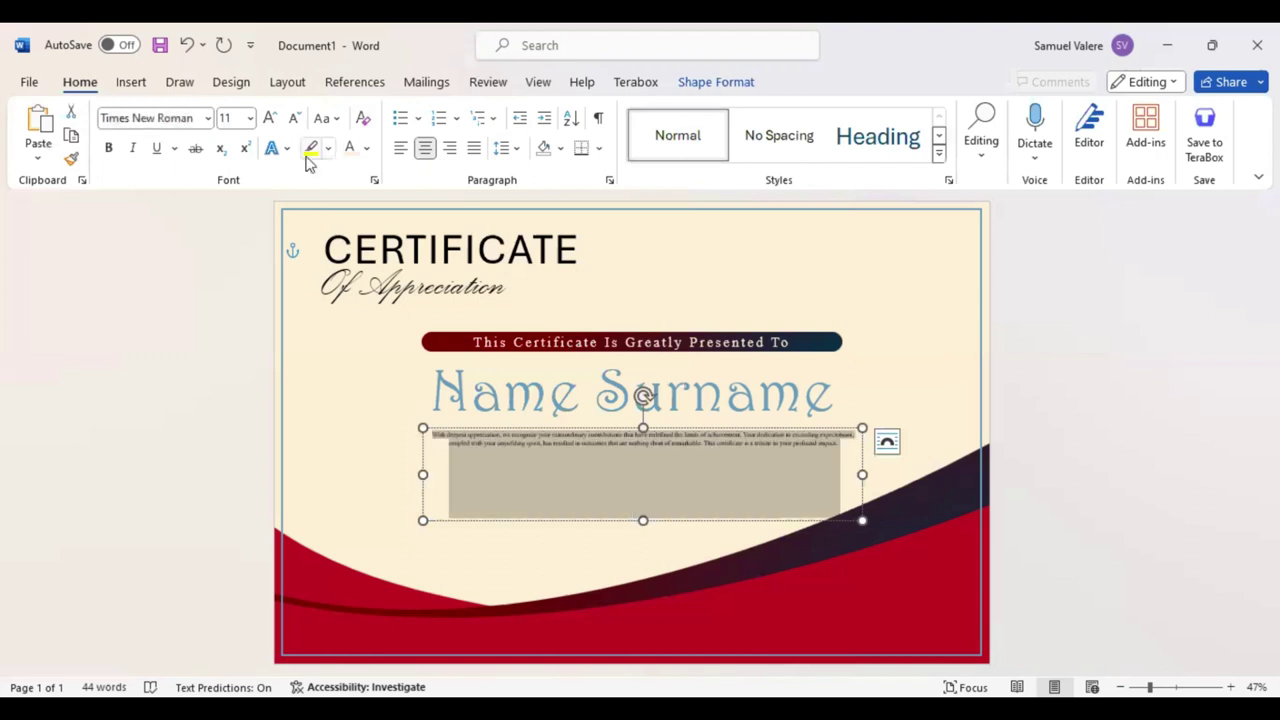
click(270, 118)
click(270, 118)
click(270, 118)
click(270, 118)
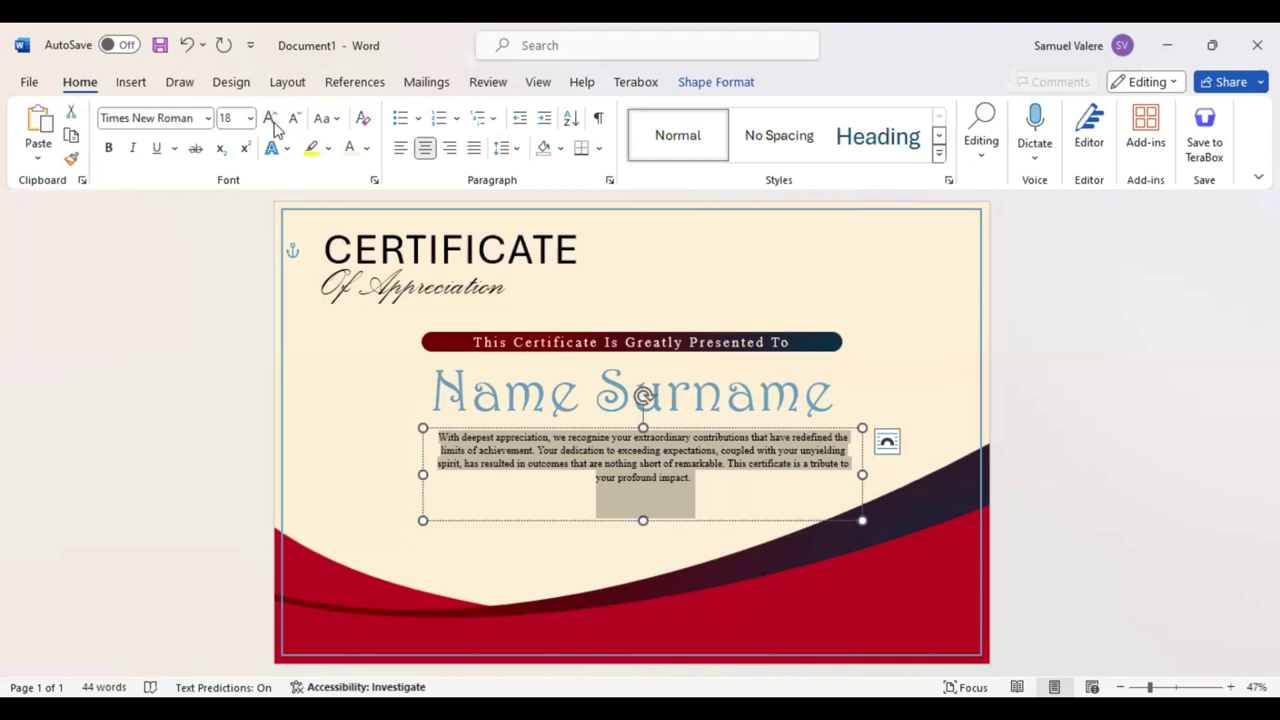
key(ctrl+shift+period)
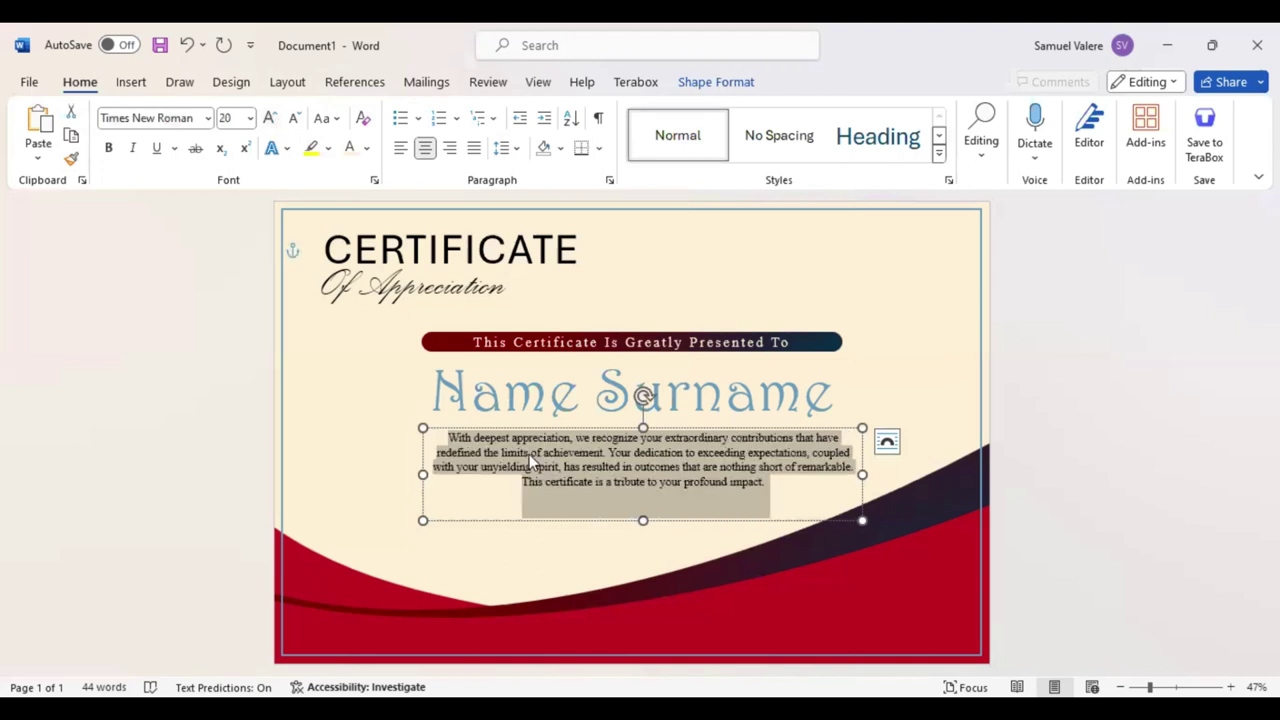
click(268, 118)
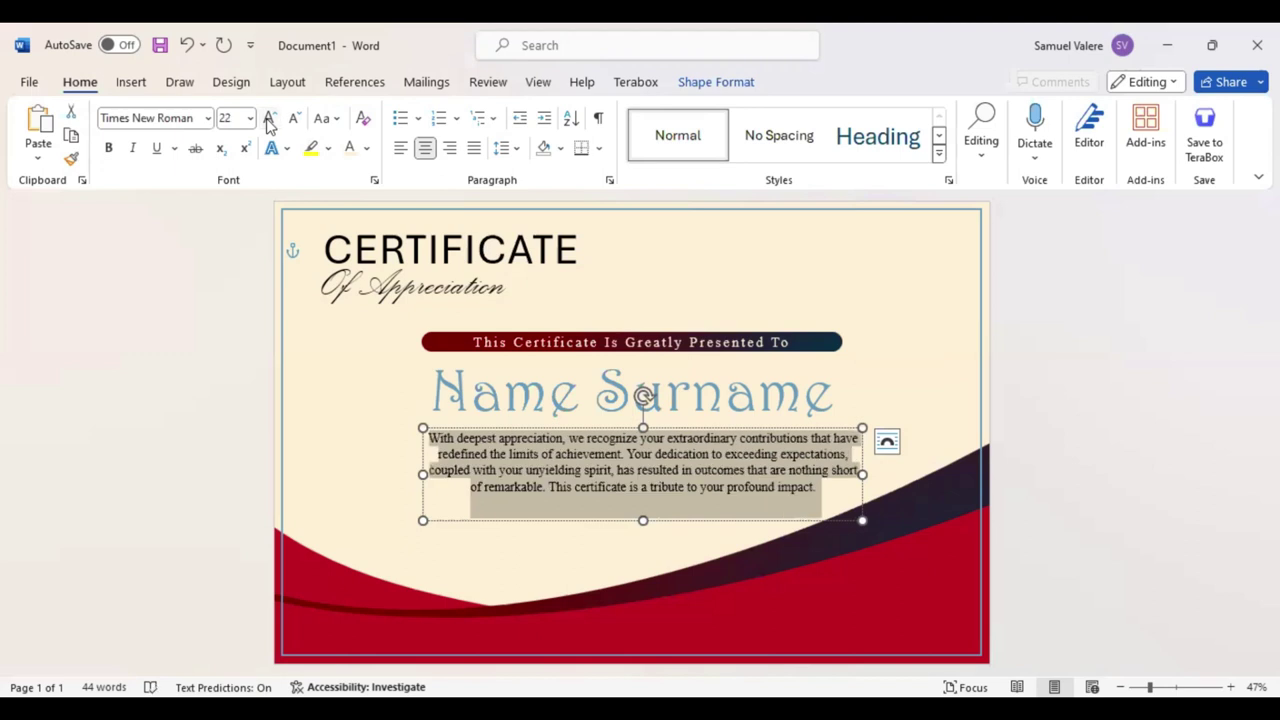
click(268, 118)
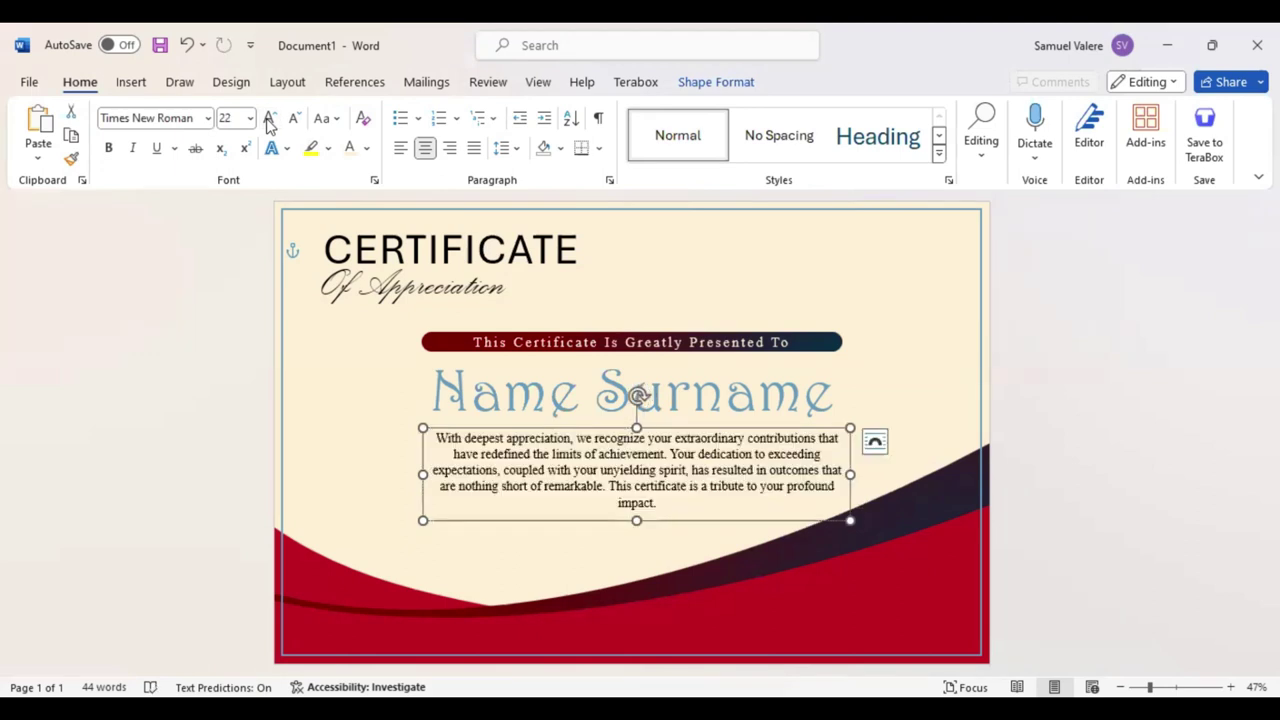
Nudge the paragraph box into place and move the Name Surname box slightly lower
key(Left)
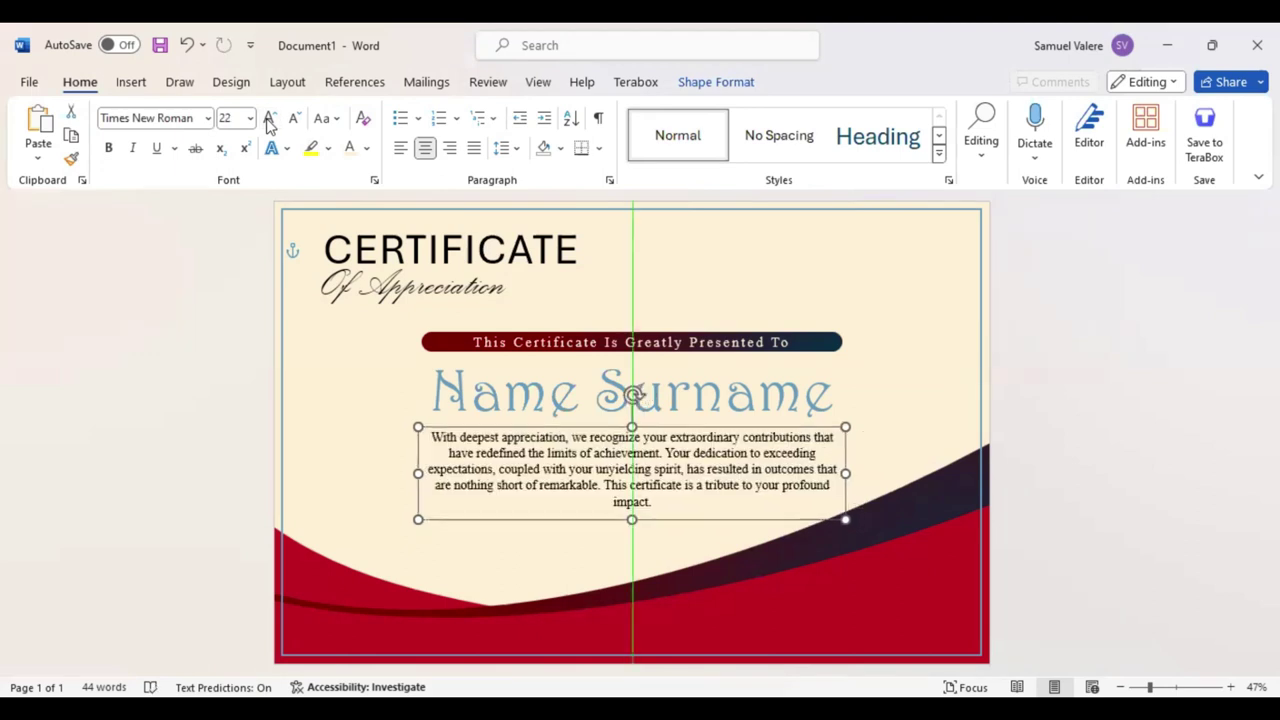
key(Up)
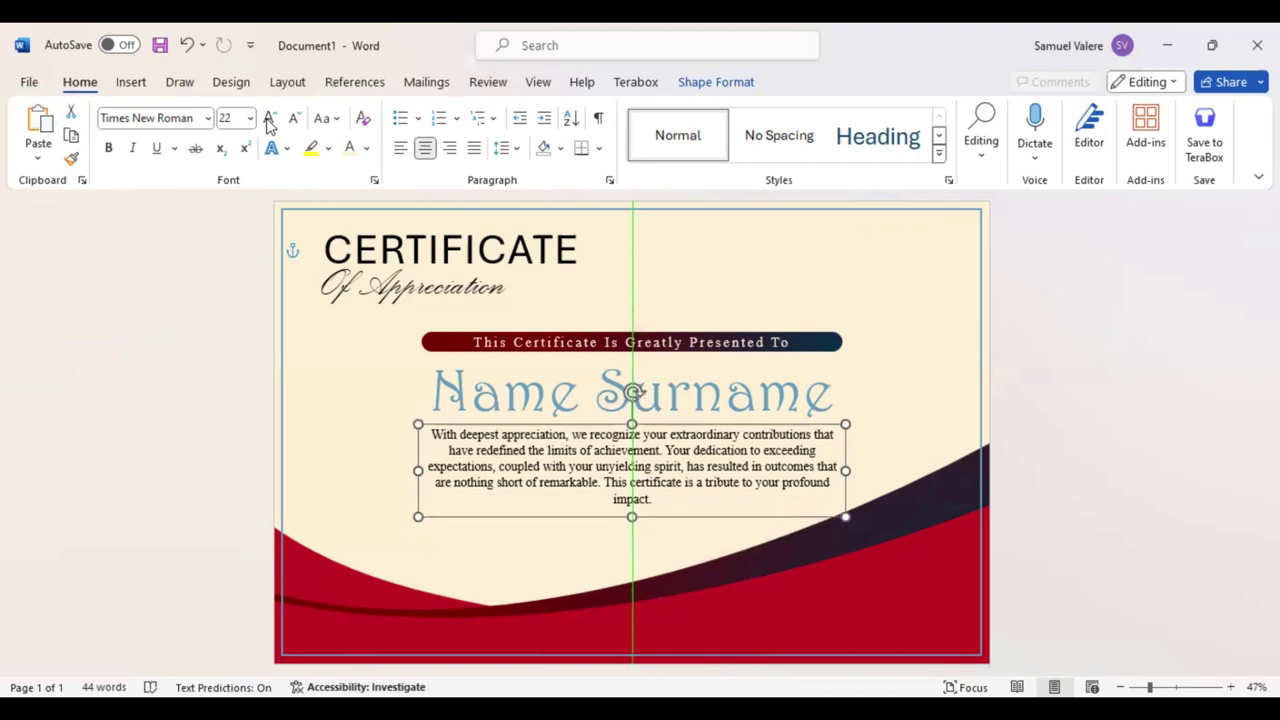
key(Down)
key(Down)
key(Down)
key(Down)
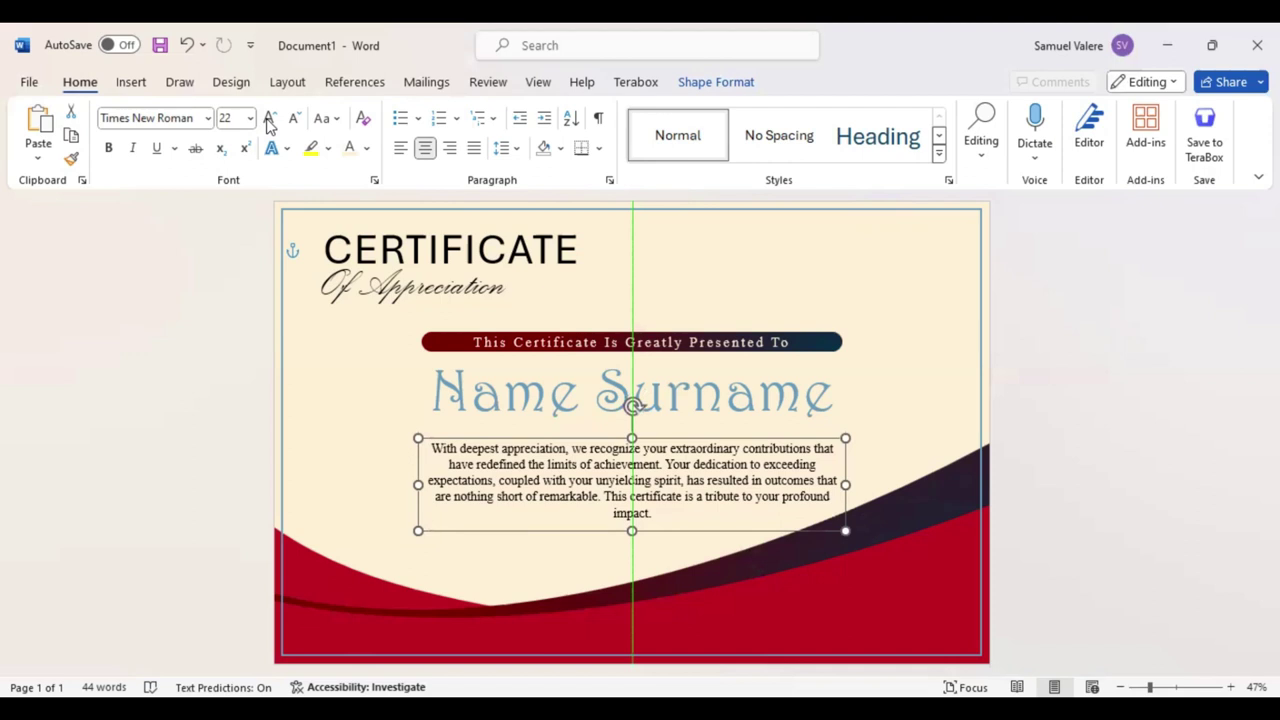
key(shift+Tab)
key(Down)
key(Down)
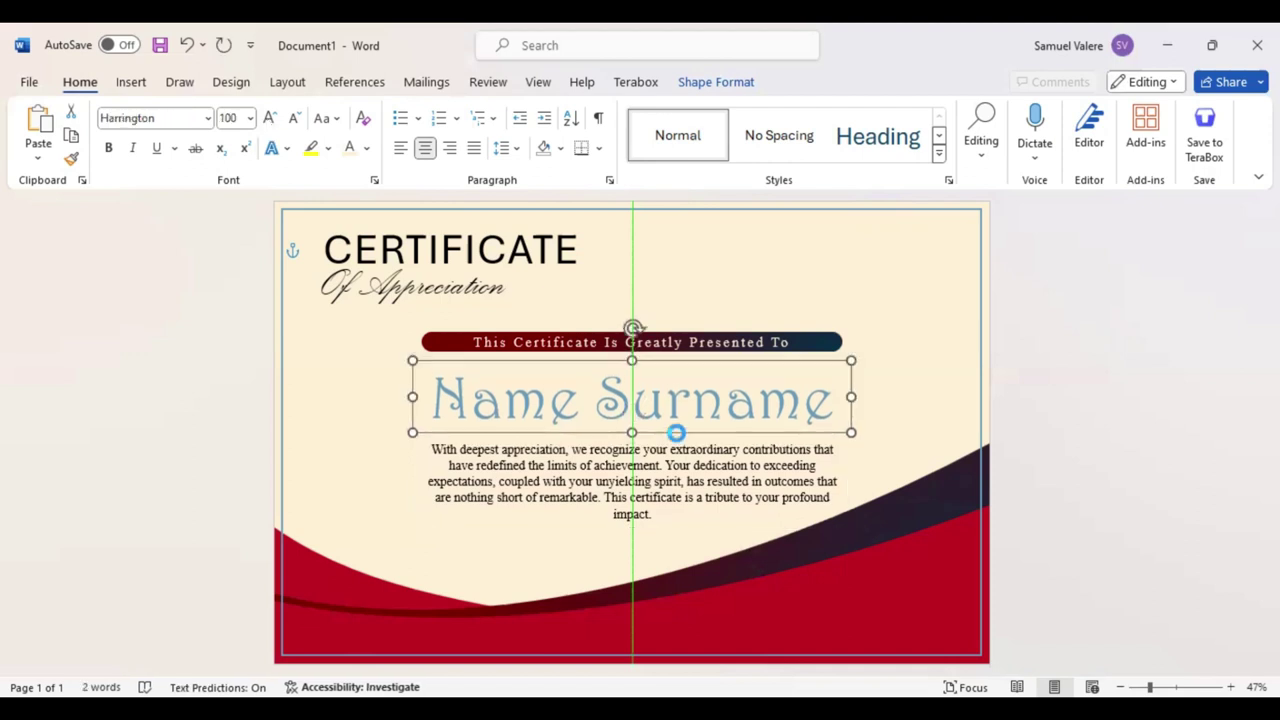
Edit the red wave's points to lift its left-edge vertex slightly
click(1065, 491)
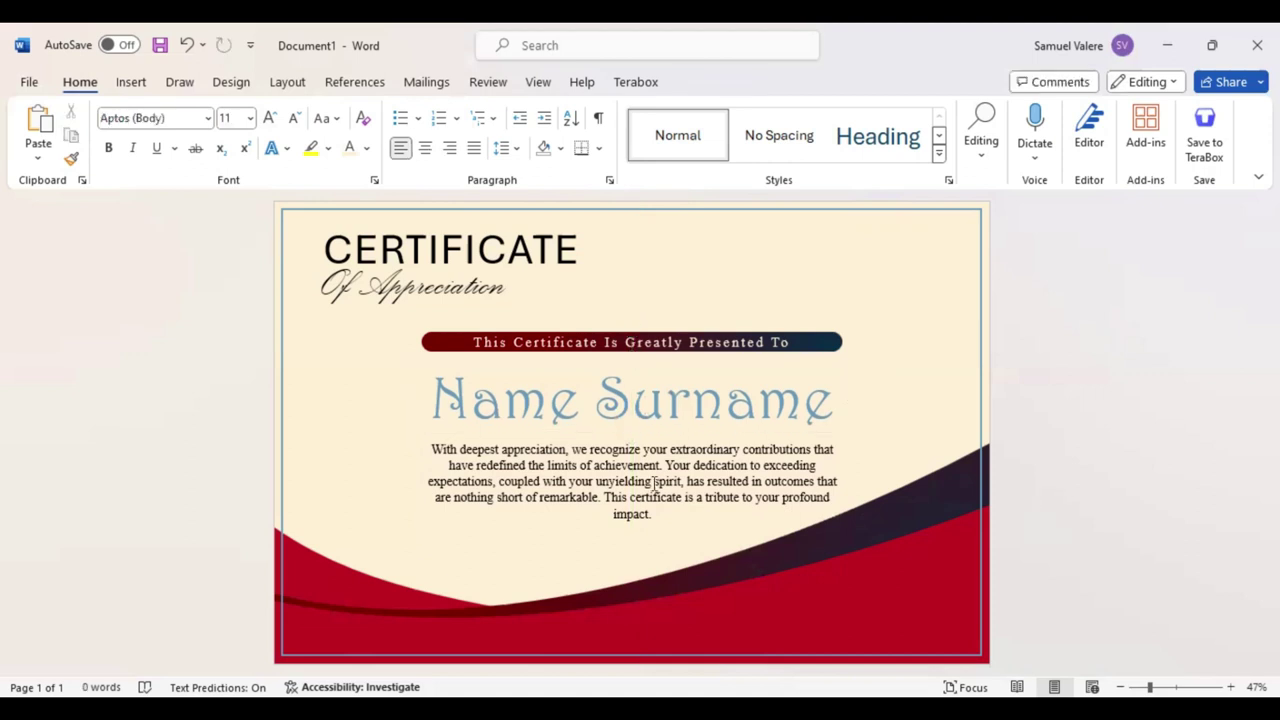
click(577, 598)
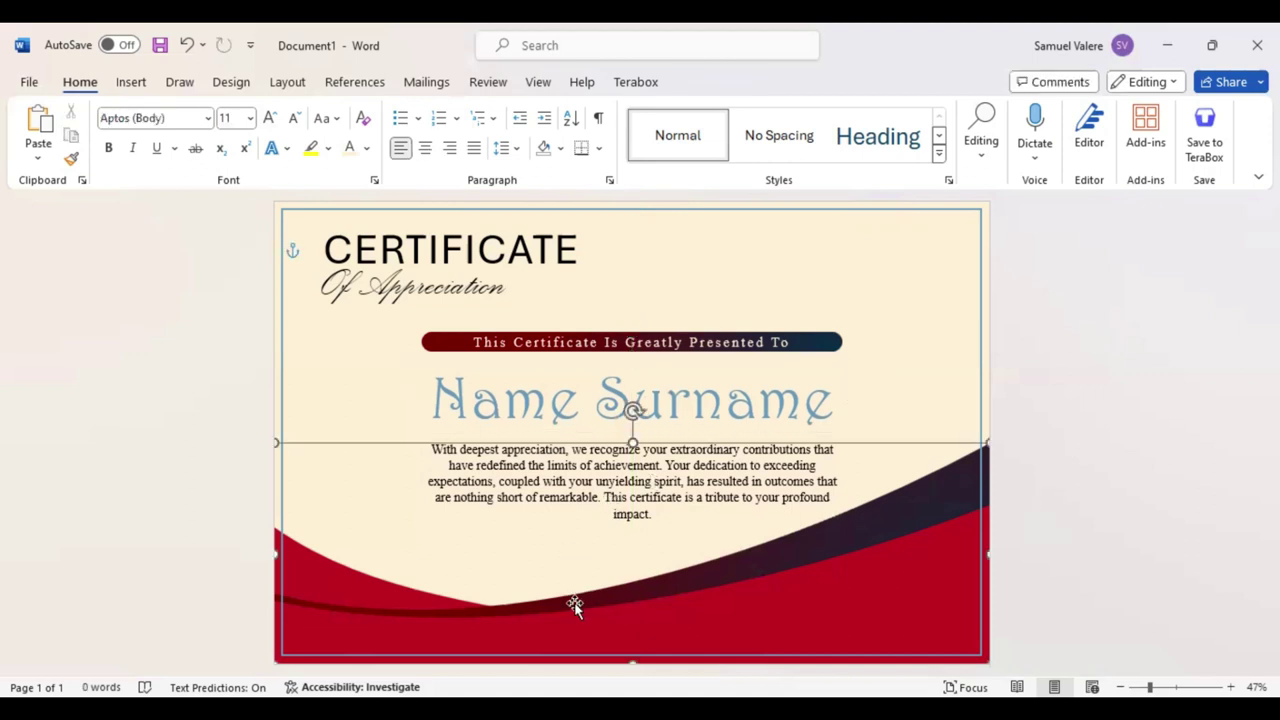
right_click(633, 290)
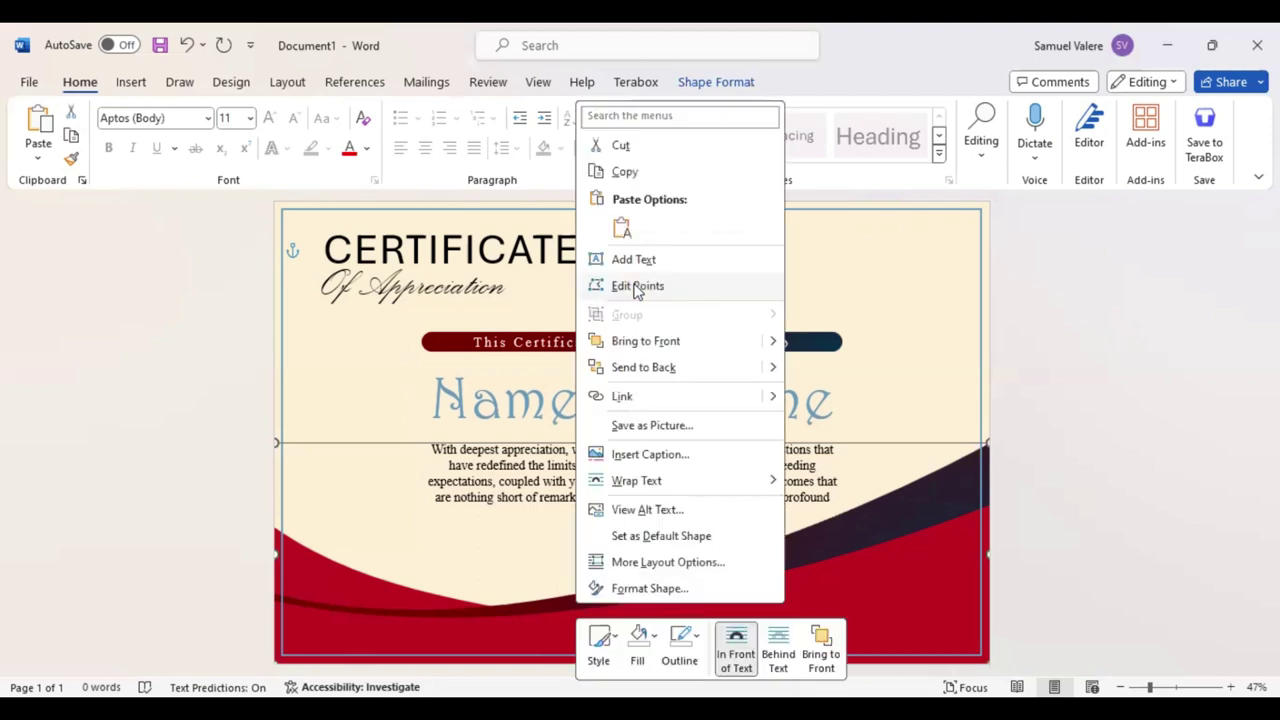
key(e)
click(274, 594)
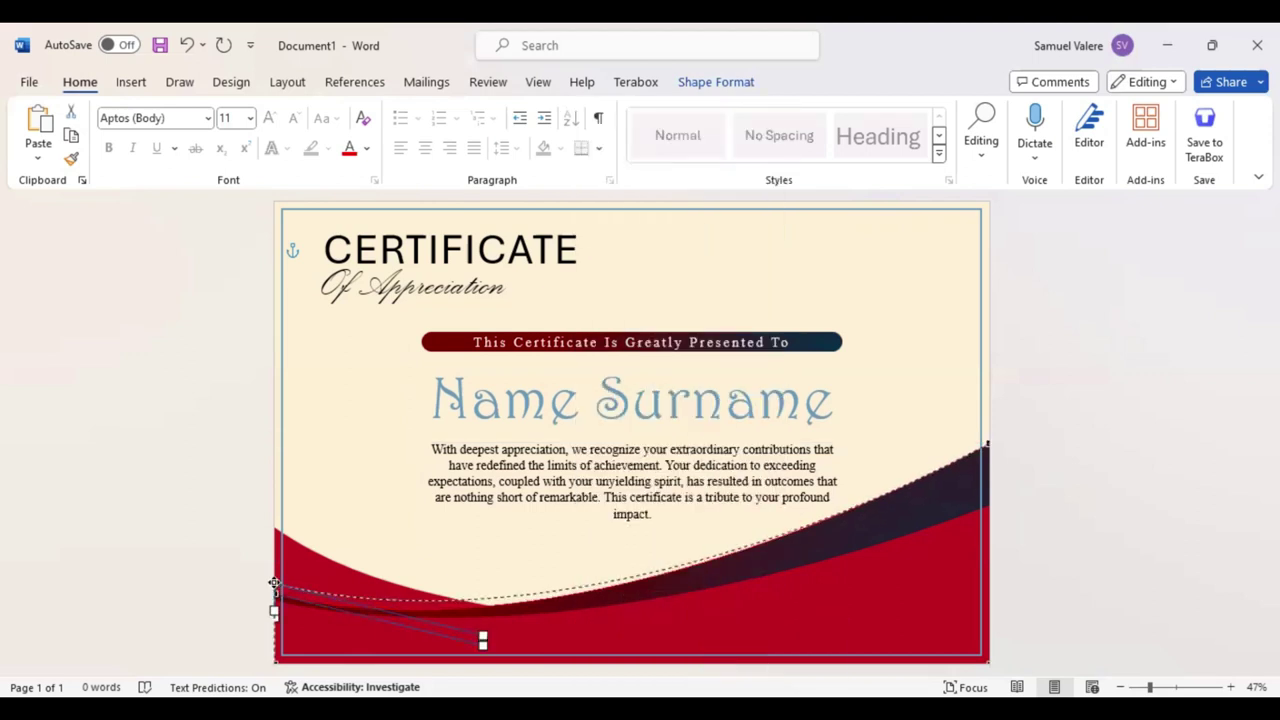
drag(274, 582, 275, 583)
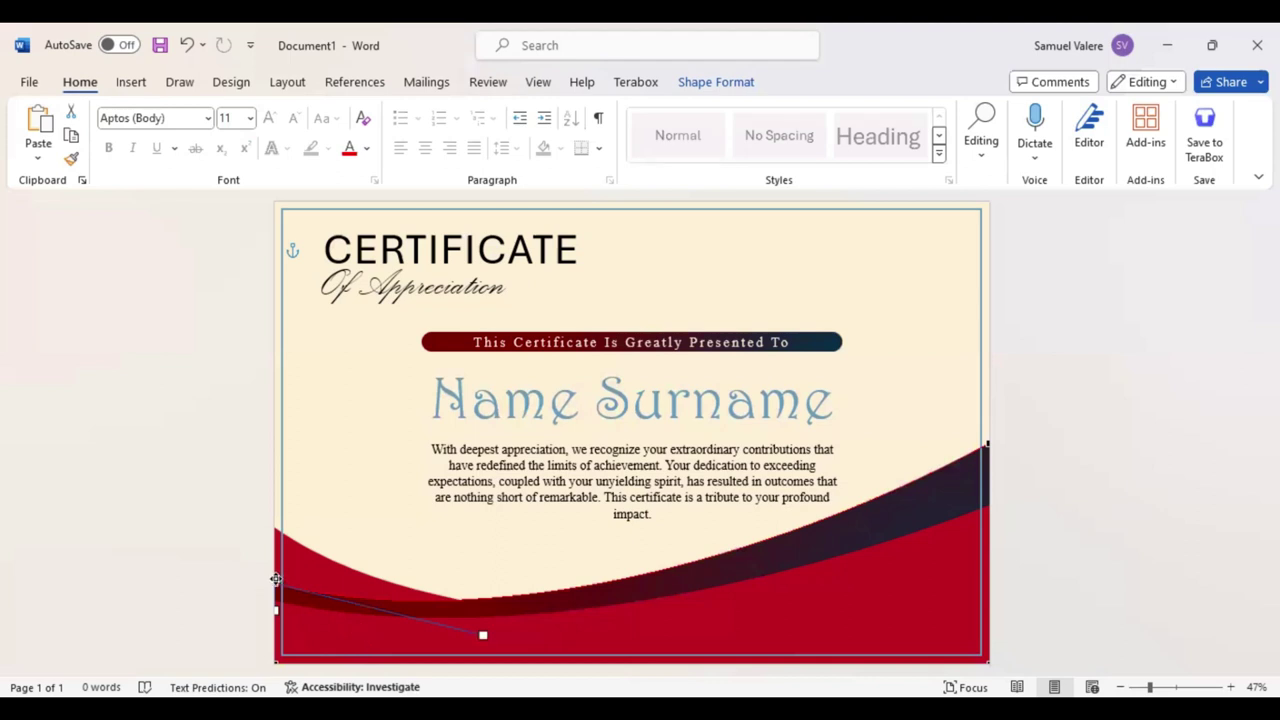
drag(276, 584, 276, 580)
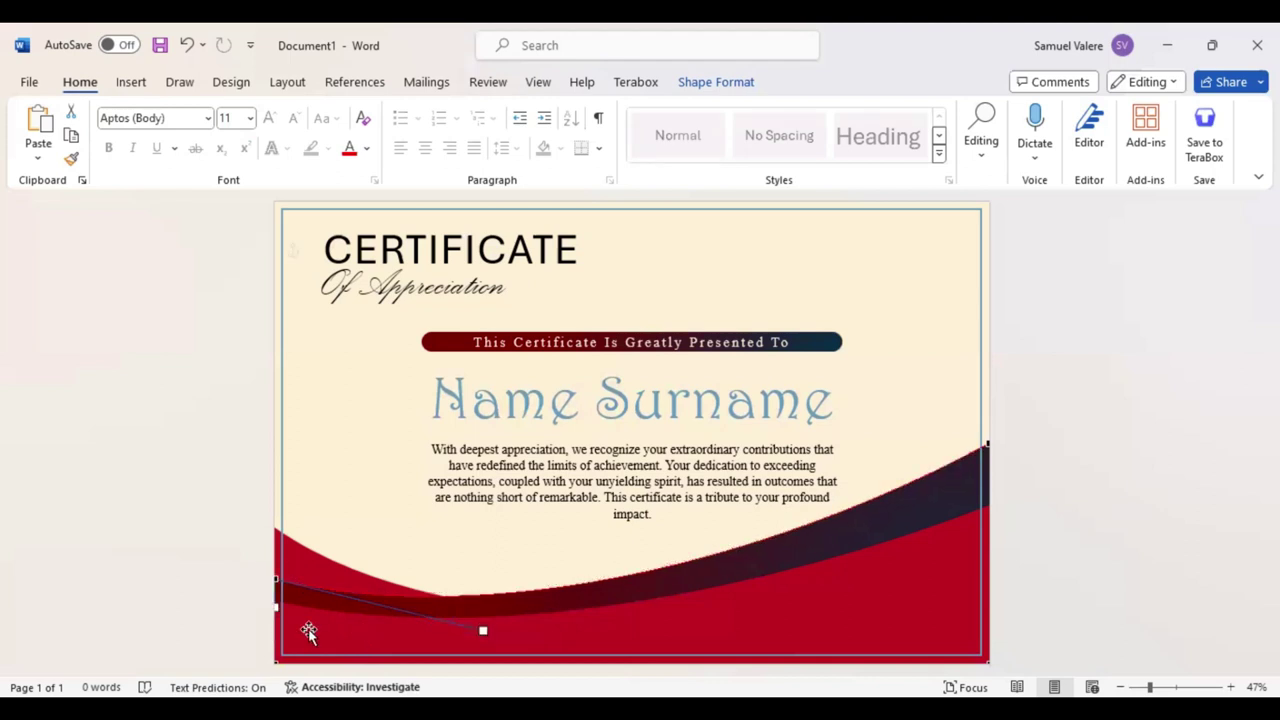
click(308, 626)
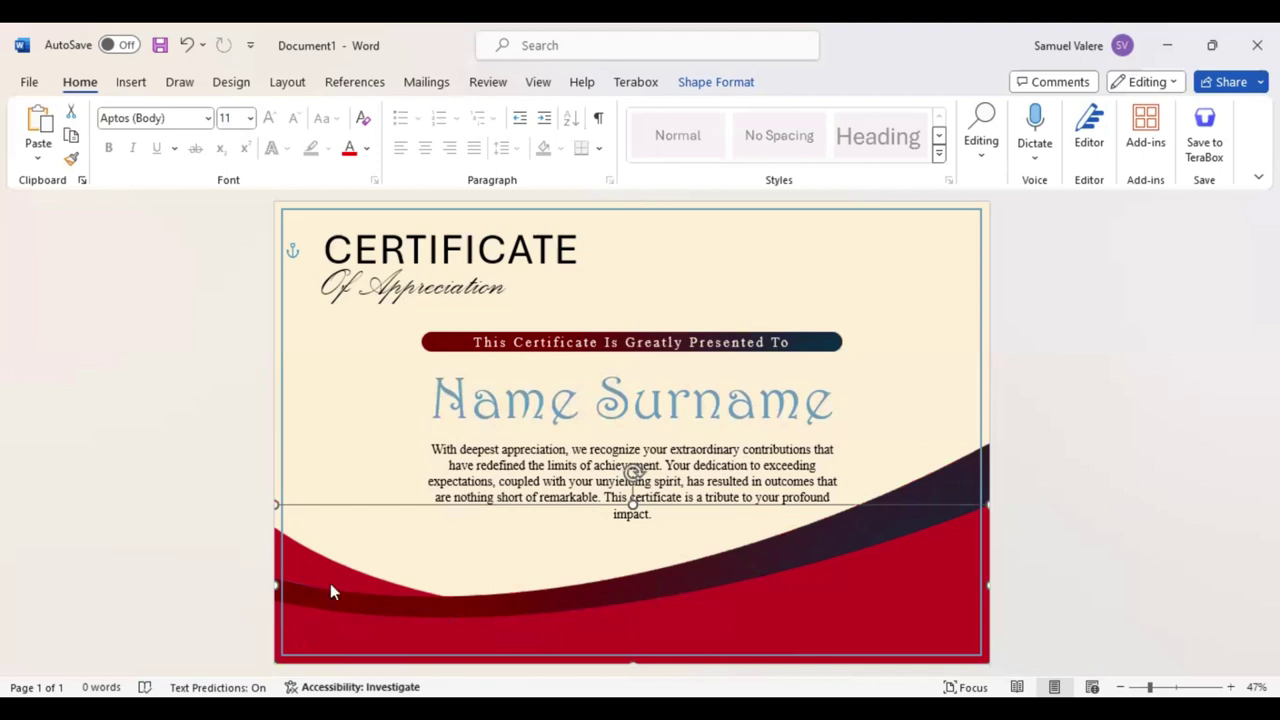
Readjust the wave's left vertex, then stretch the red wave wider to the right
right_click(373, 310)
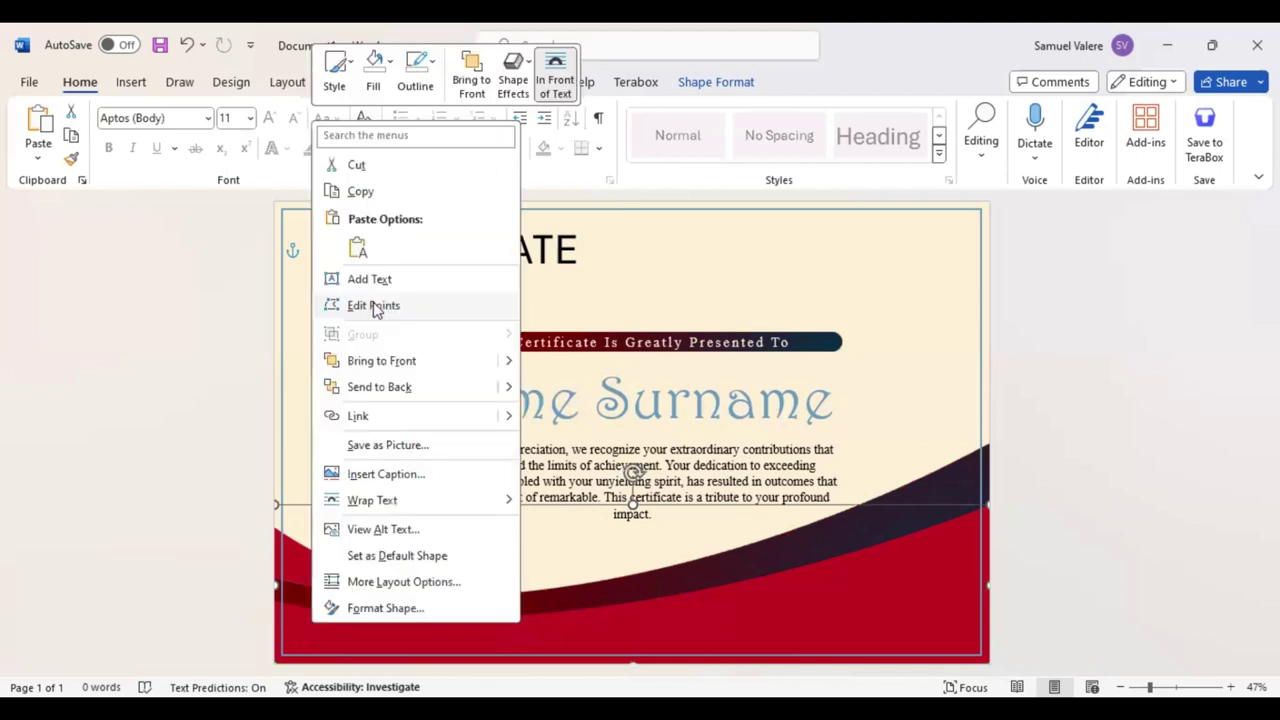
click(373, 306)
drag(275, 597, 275, 590)
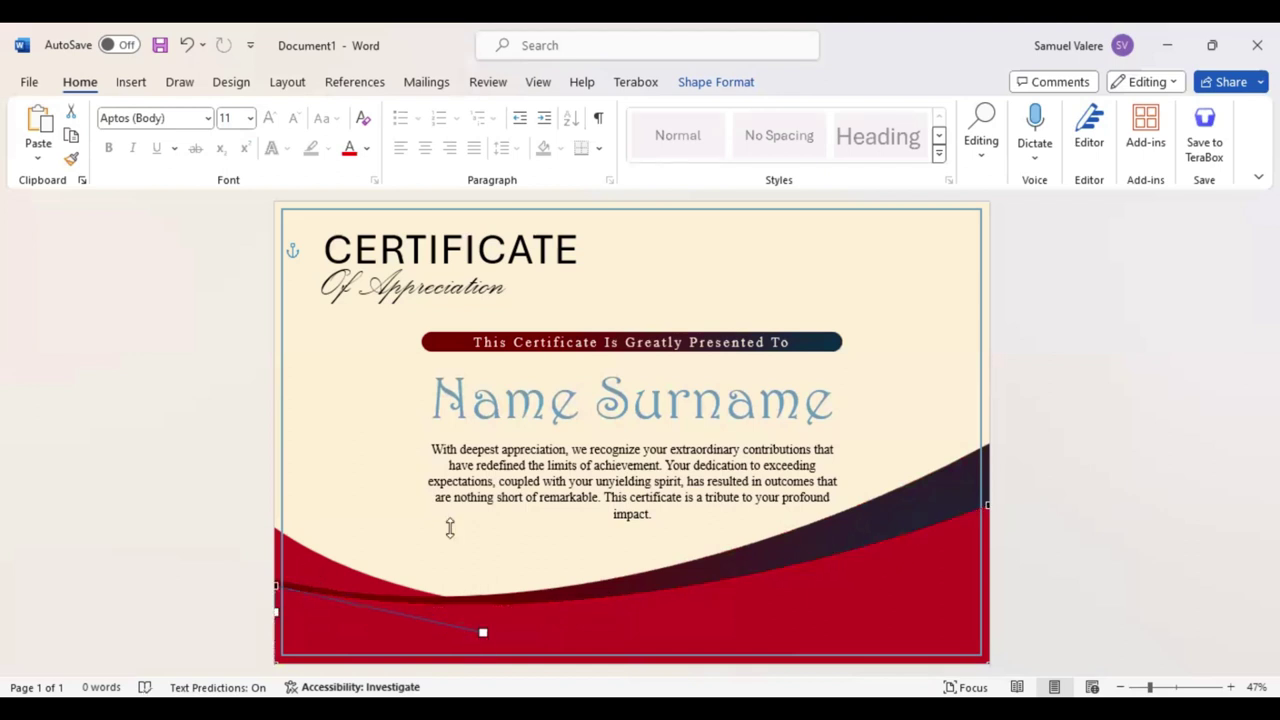
click(614, 528)
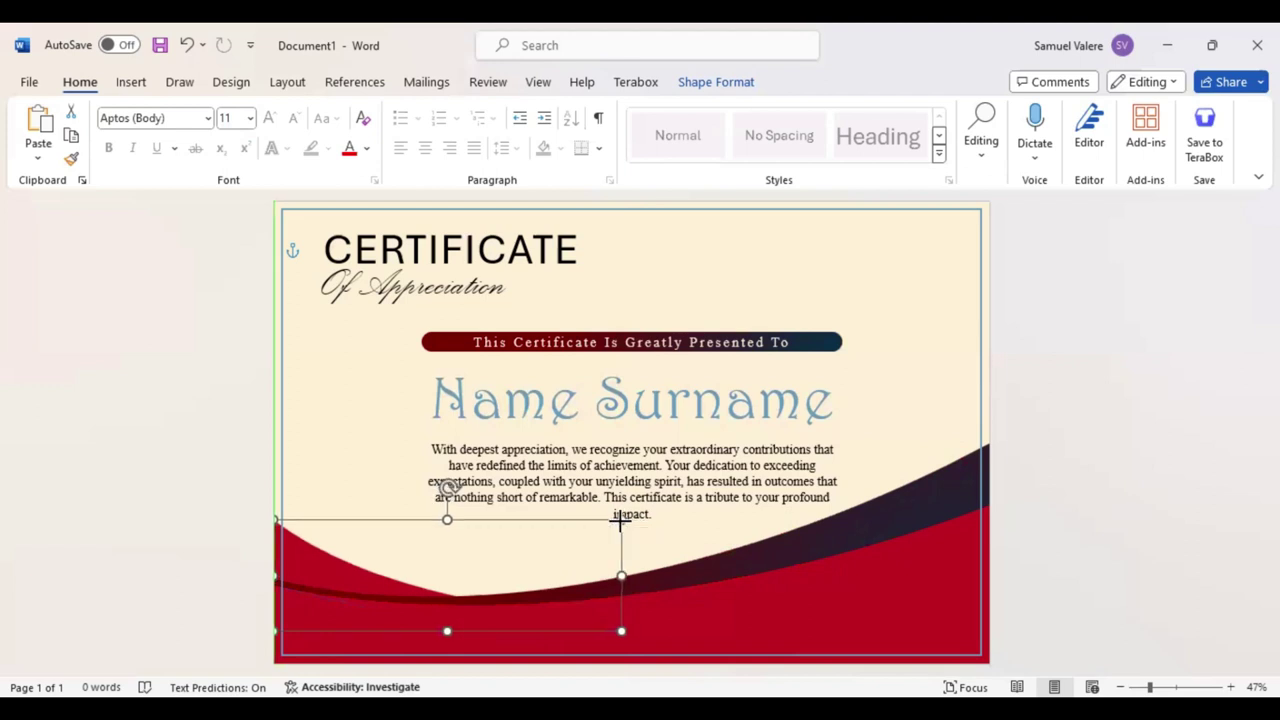
drag(620, 520, 619, 525)
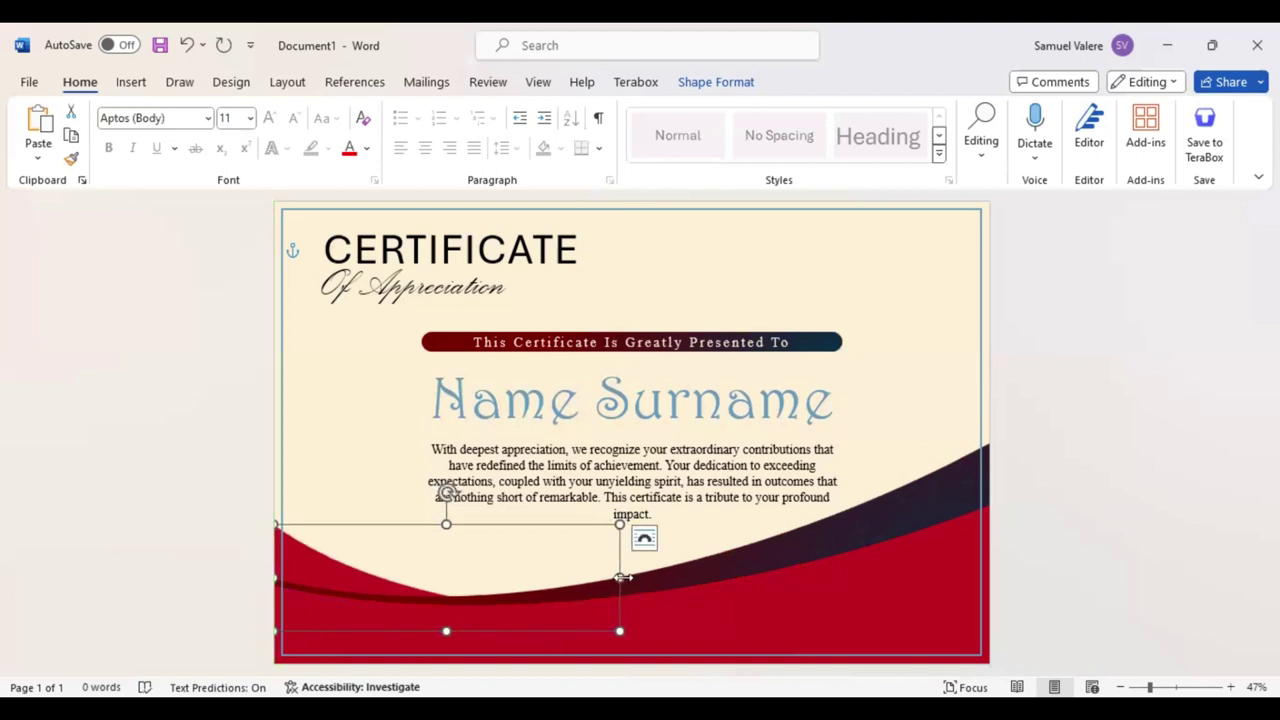
drag(620, 577, 779, 577)
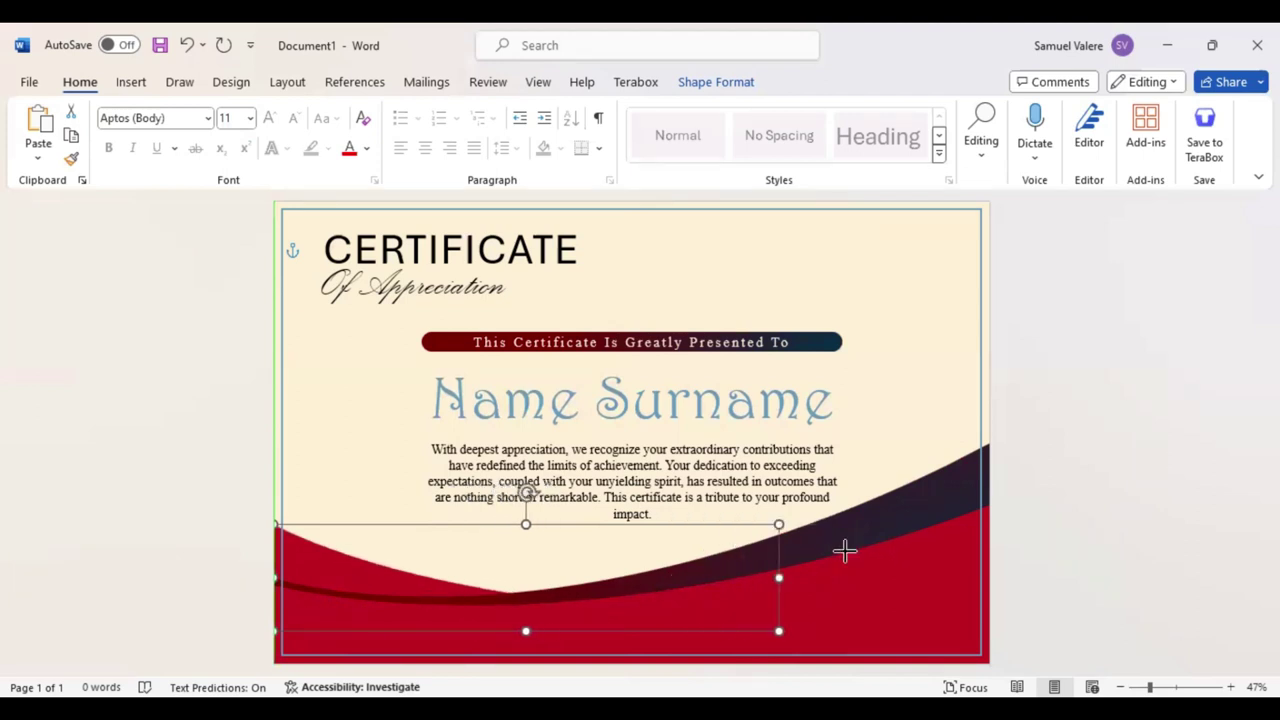
drag(845, 550, 905, 557)
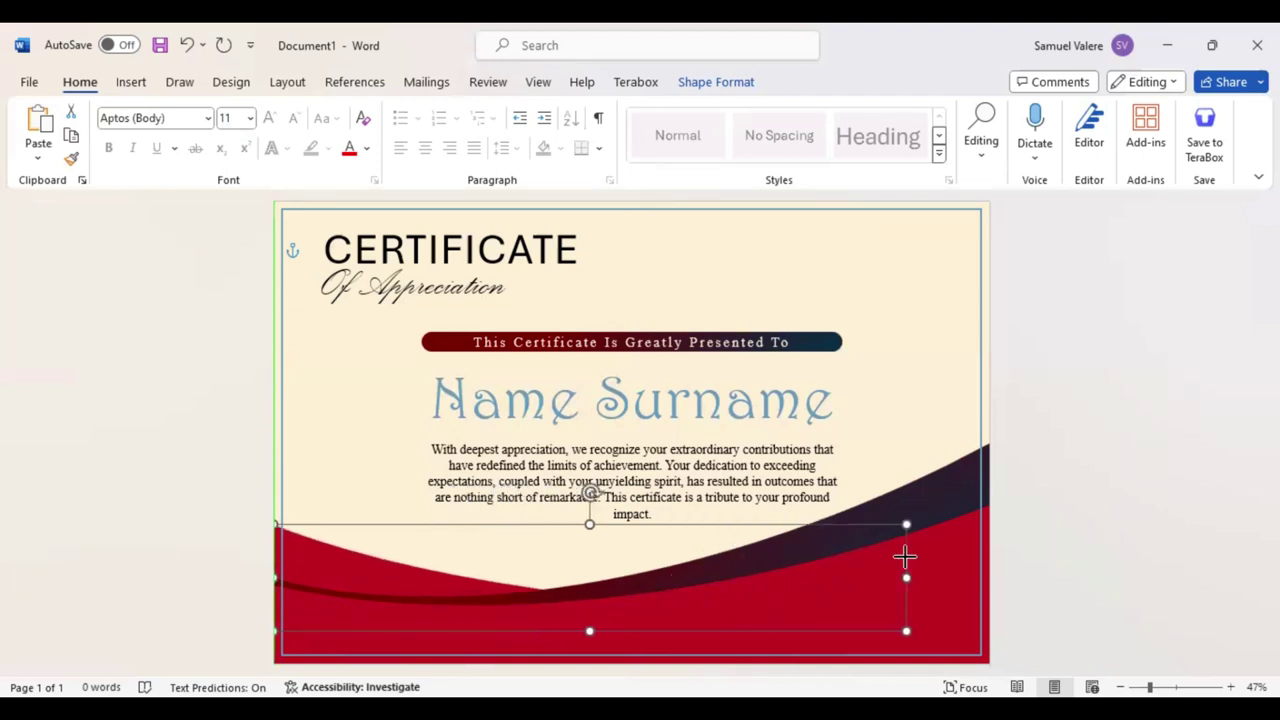
click(479, 586)
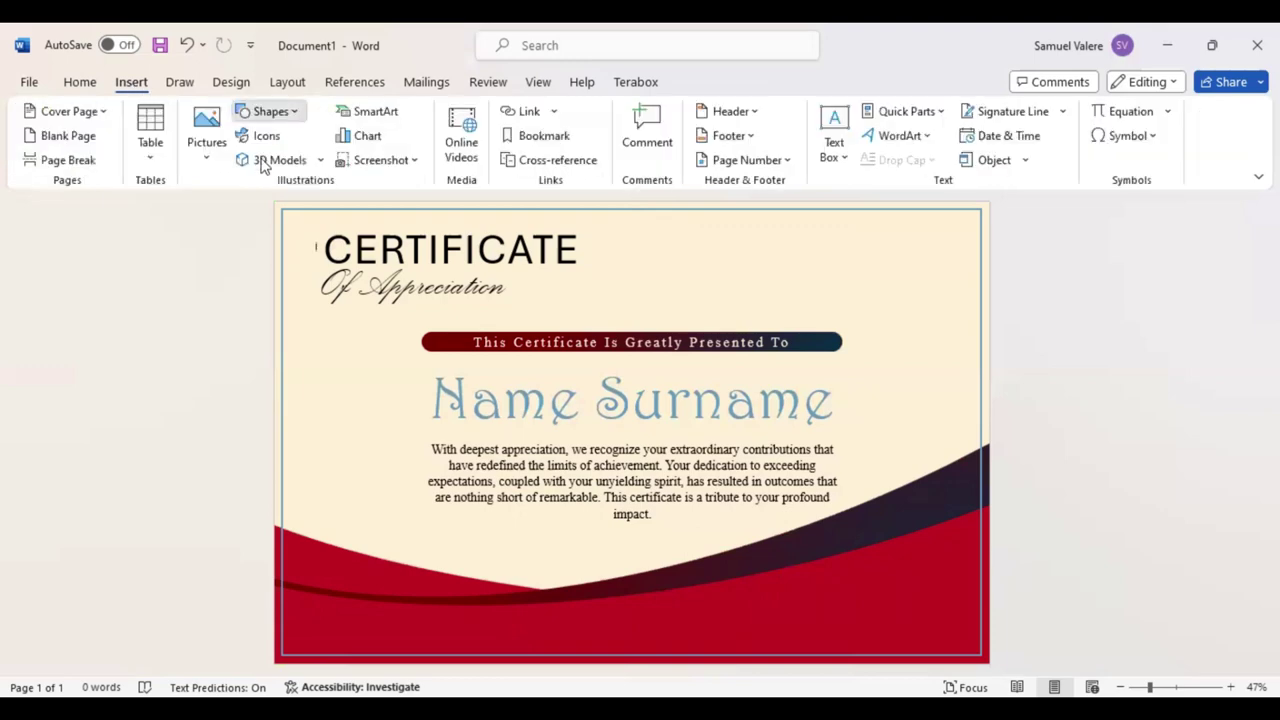
Draw a small text box on the lower-left red band and set its Date text to Times New Roman
drag(352, 620, 449, 632)
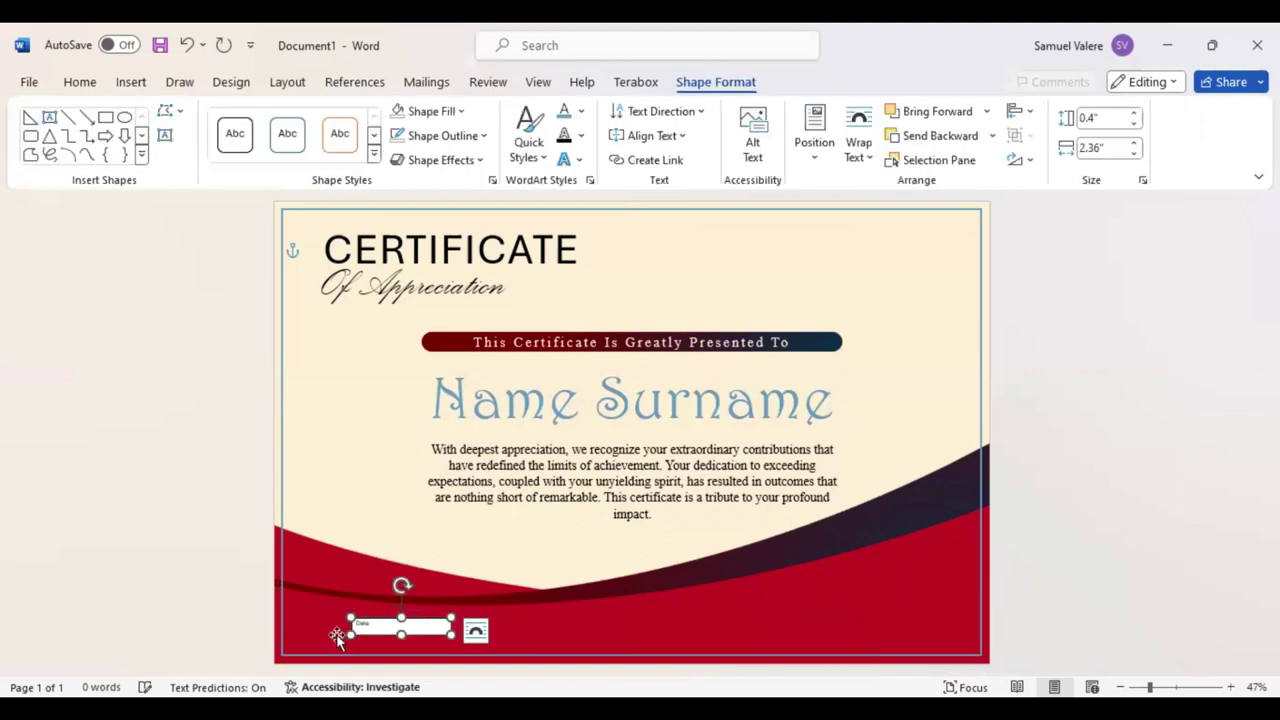
double_click(363, 625)
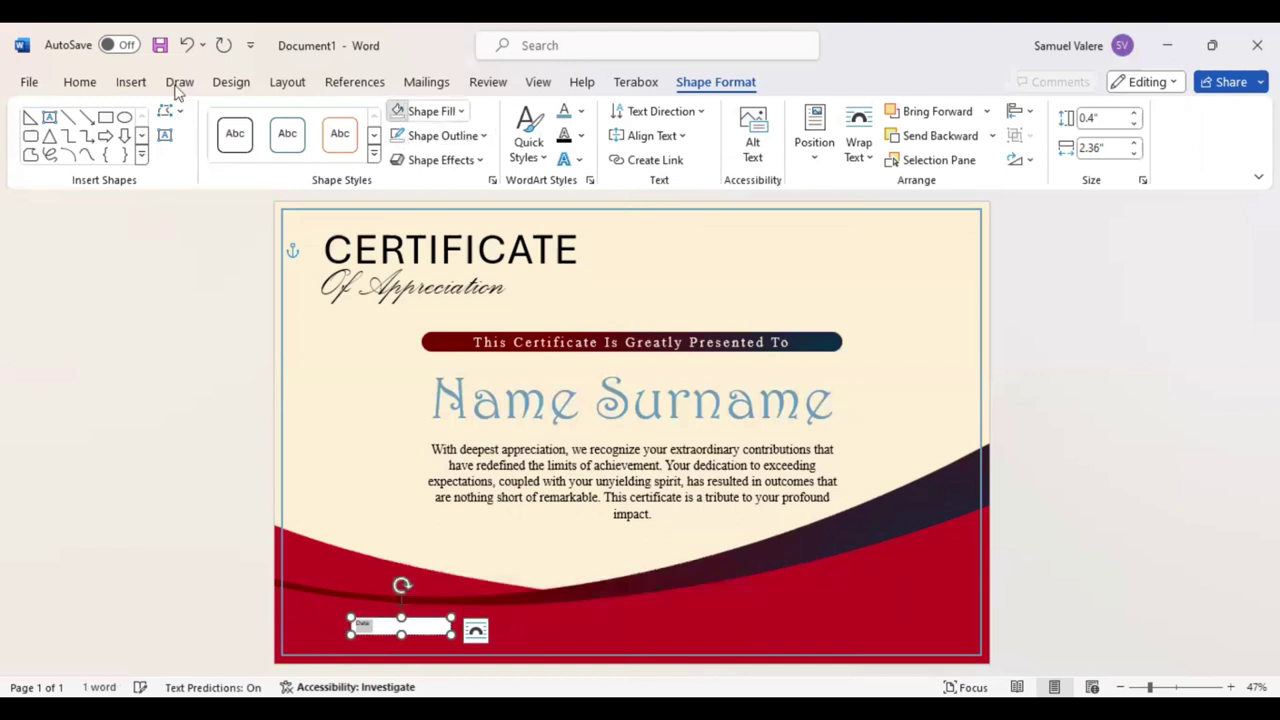
click(70, 84)
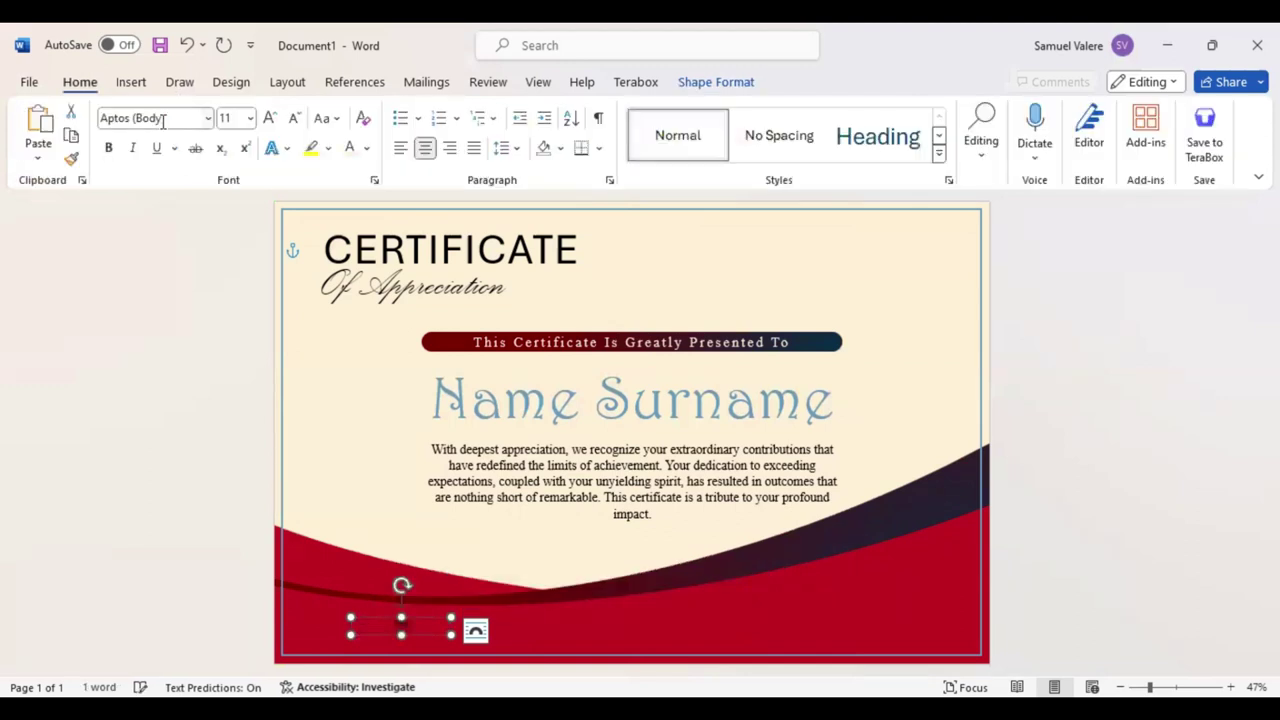
click(167, 119)
text(Times New Roman)
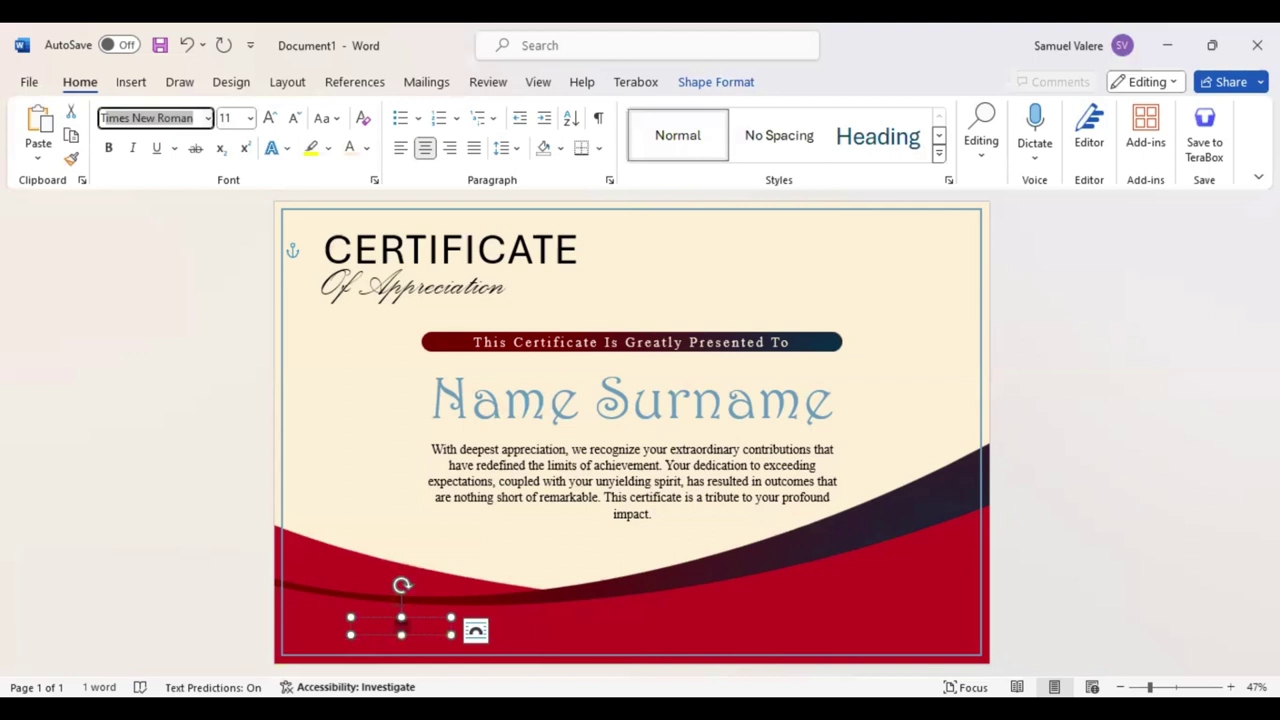
key(Return)
Enlarge the Date text to 14 pt, narrow the box, and copy it to the lower right
click(270, 117)
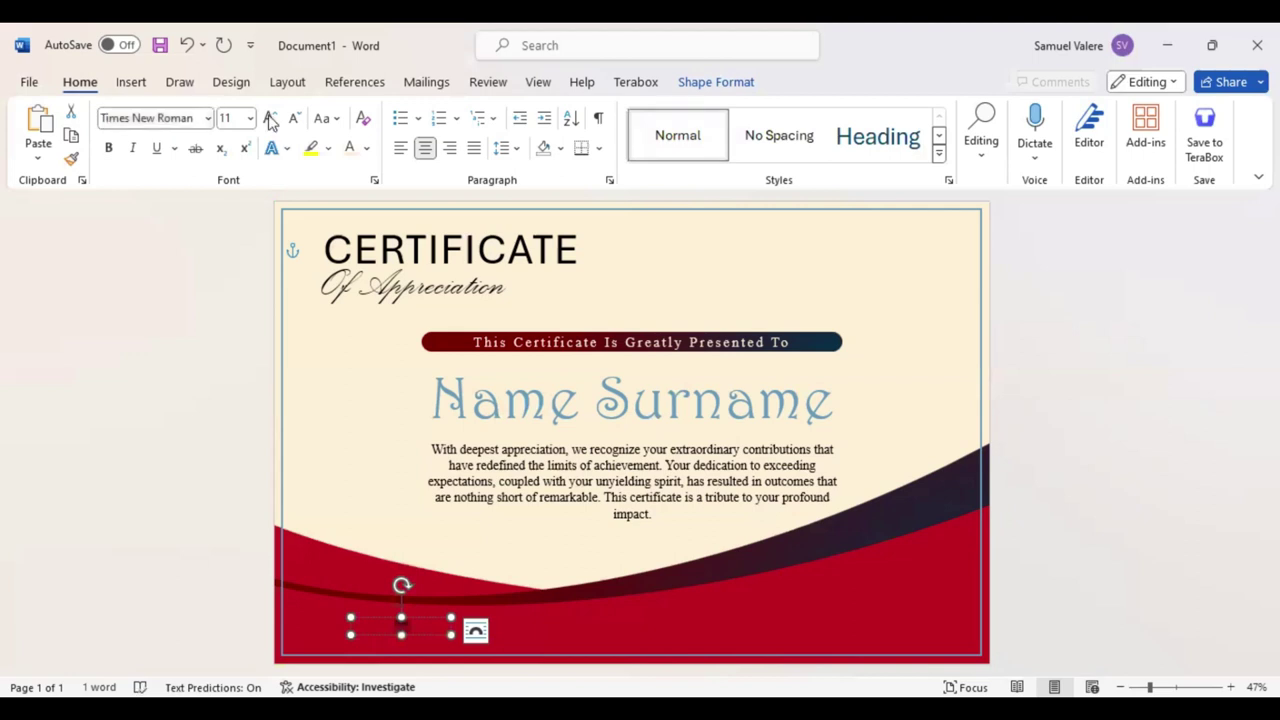
click(270, 117)
drag(450, 635, 430, 630)
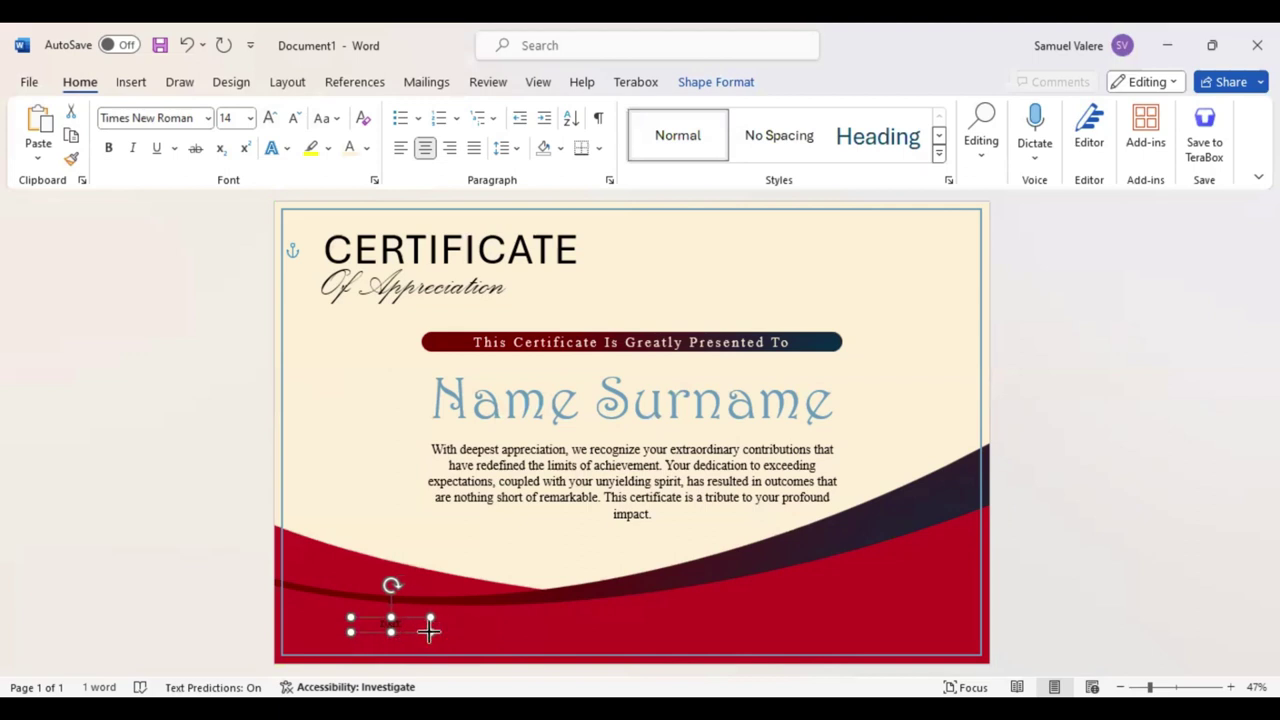
mouse_move(413, 627)
mouse_down()
mouse_move(420, 645)
mouse_move(953, 627)
mouse_up()
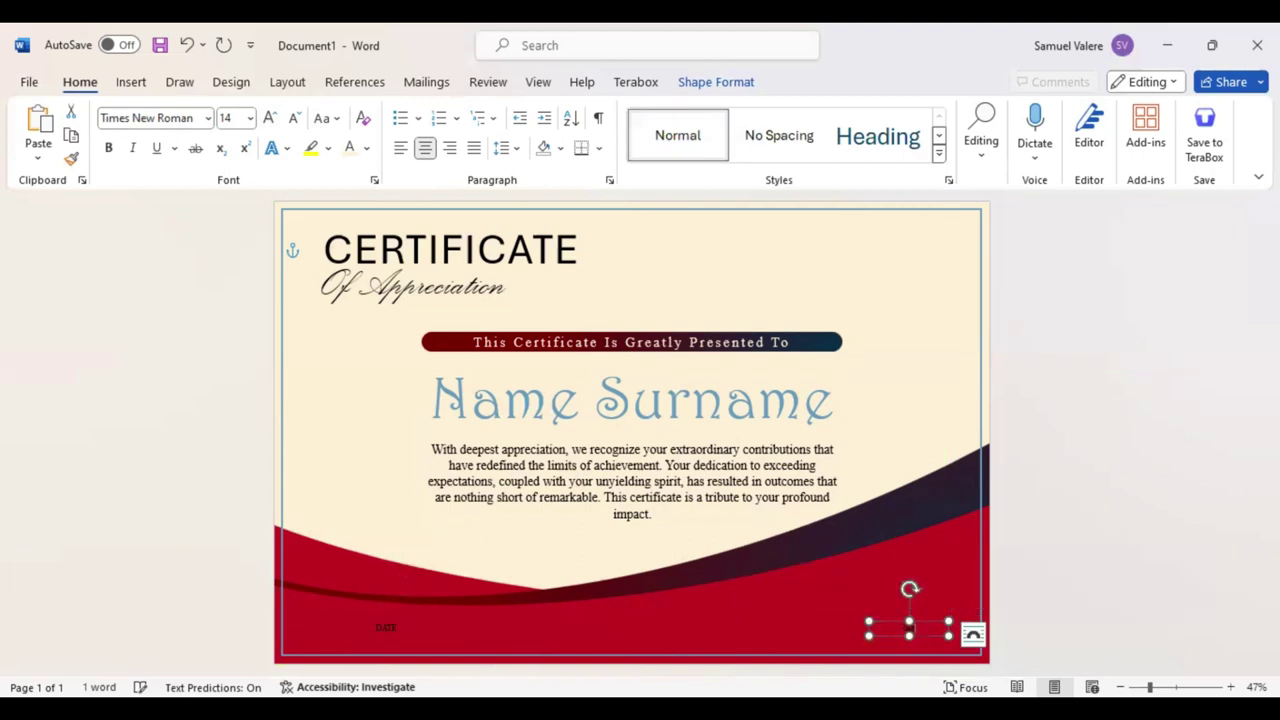
Type SIGNATURE into the lower-right text box
click(912, 627)
text(SIGNAT)
key(ctrl+a)
Align the DATE and SIGNATURE boxes along the red band and shift both slightly right
click(400, 630)
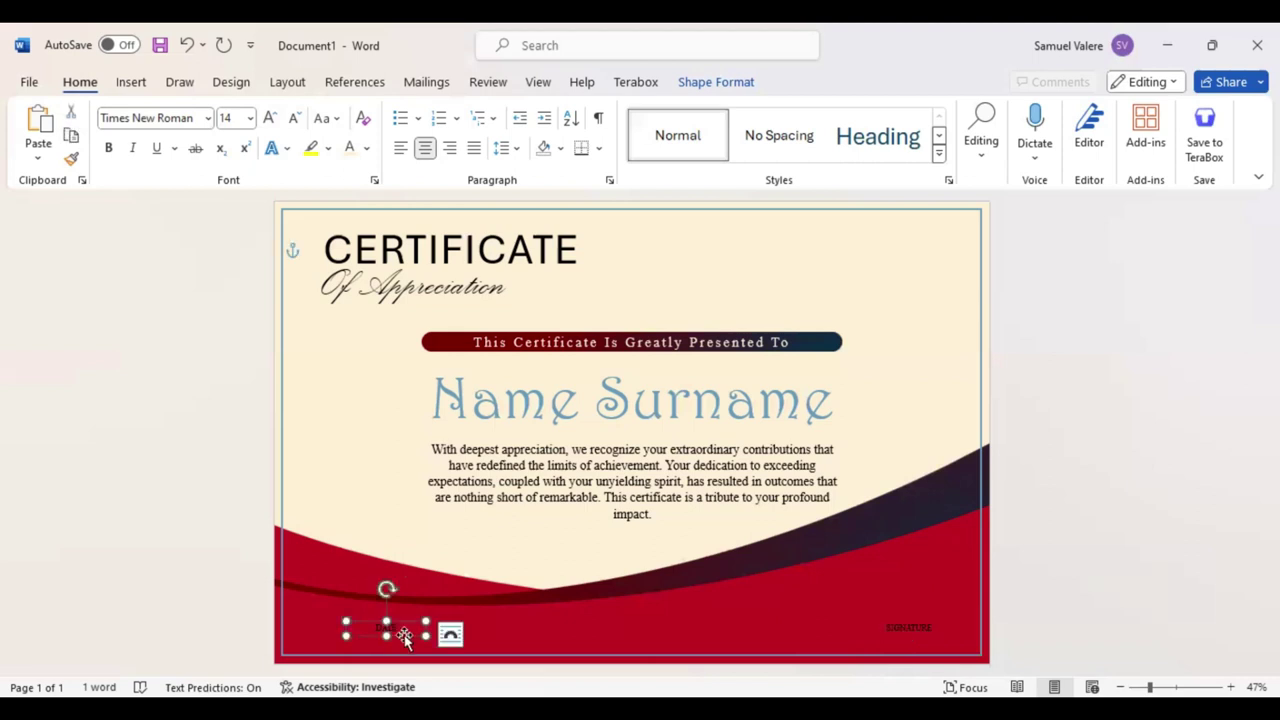
drag(404, 637, 461, 636)
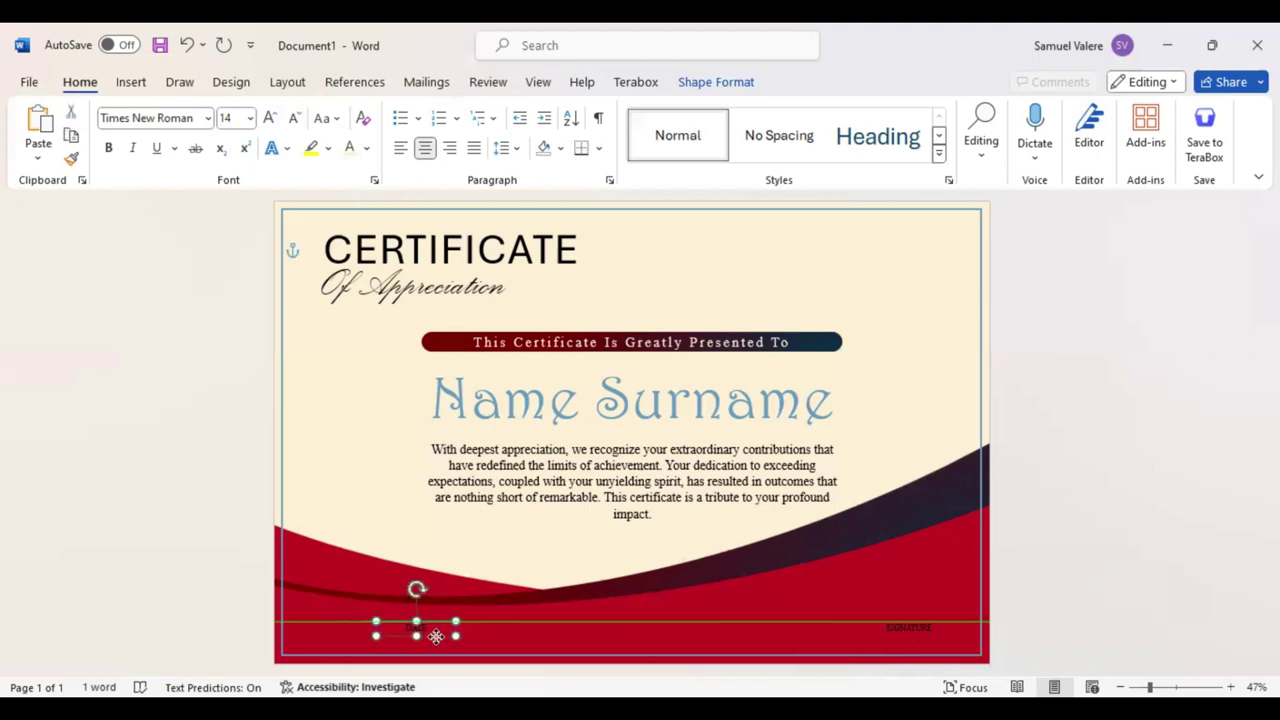
click(918, 636)
drag(918, 636, 805, 640)
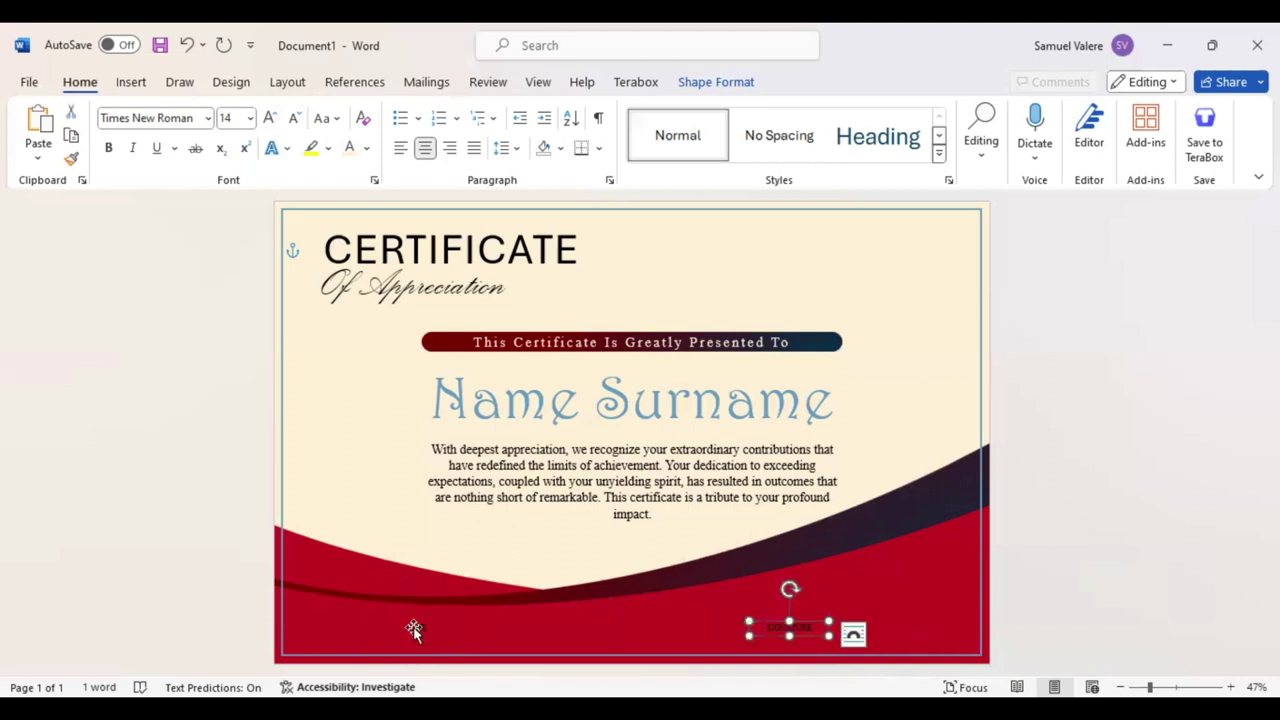
shift+click(415, 628)
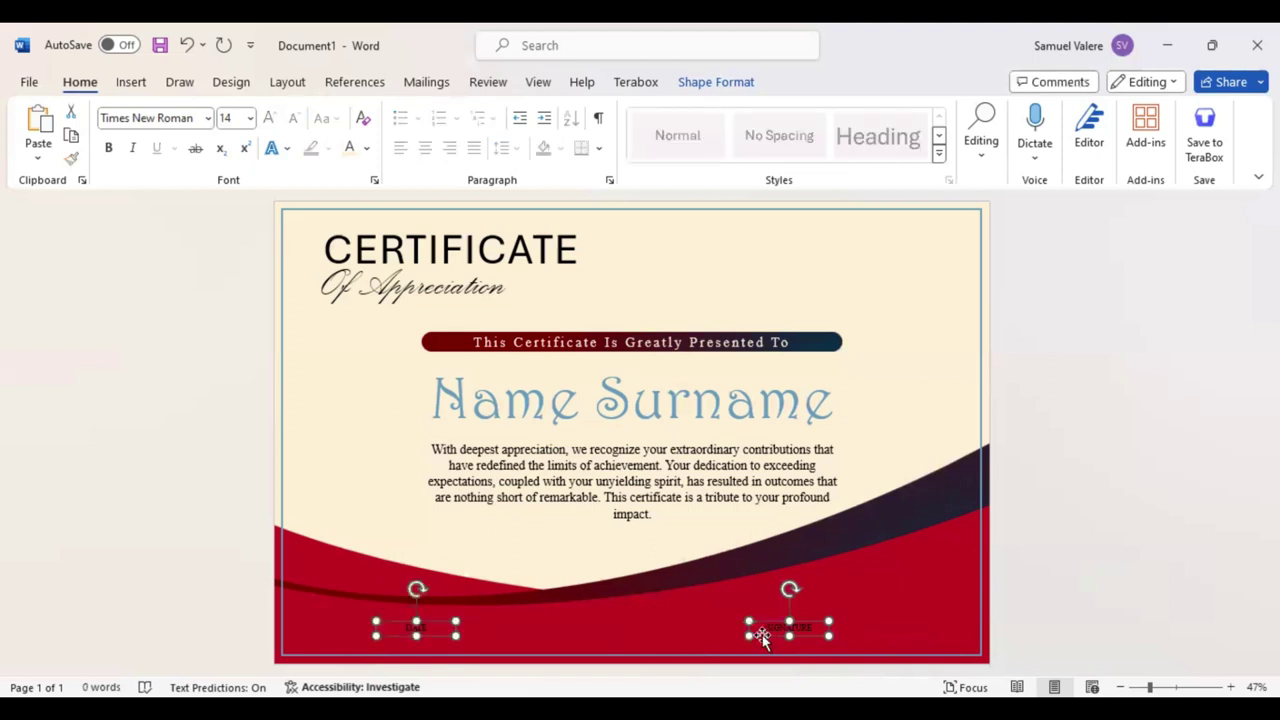
key(Right)
key(Right)
key(Right)
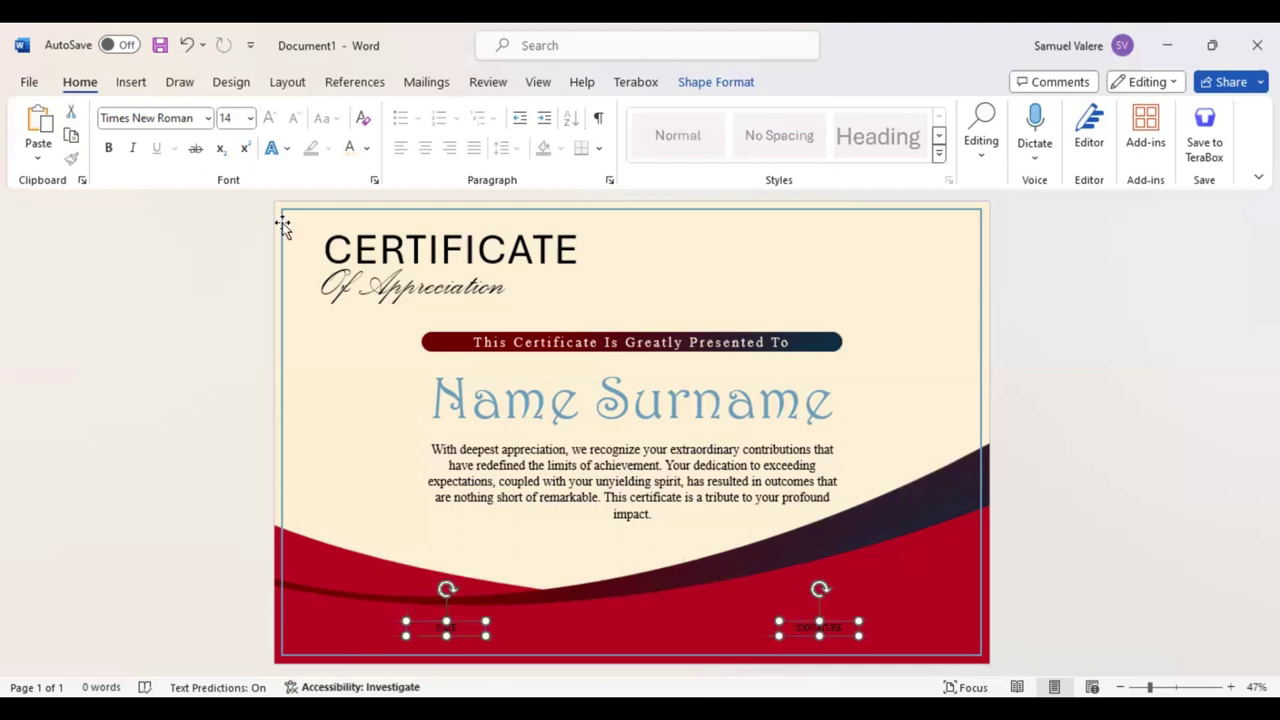
click(128, 84)
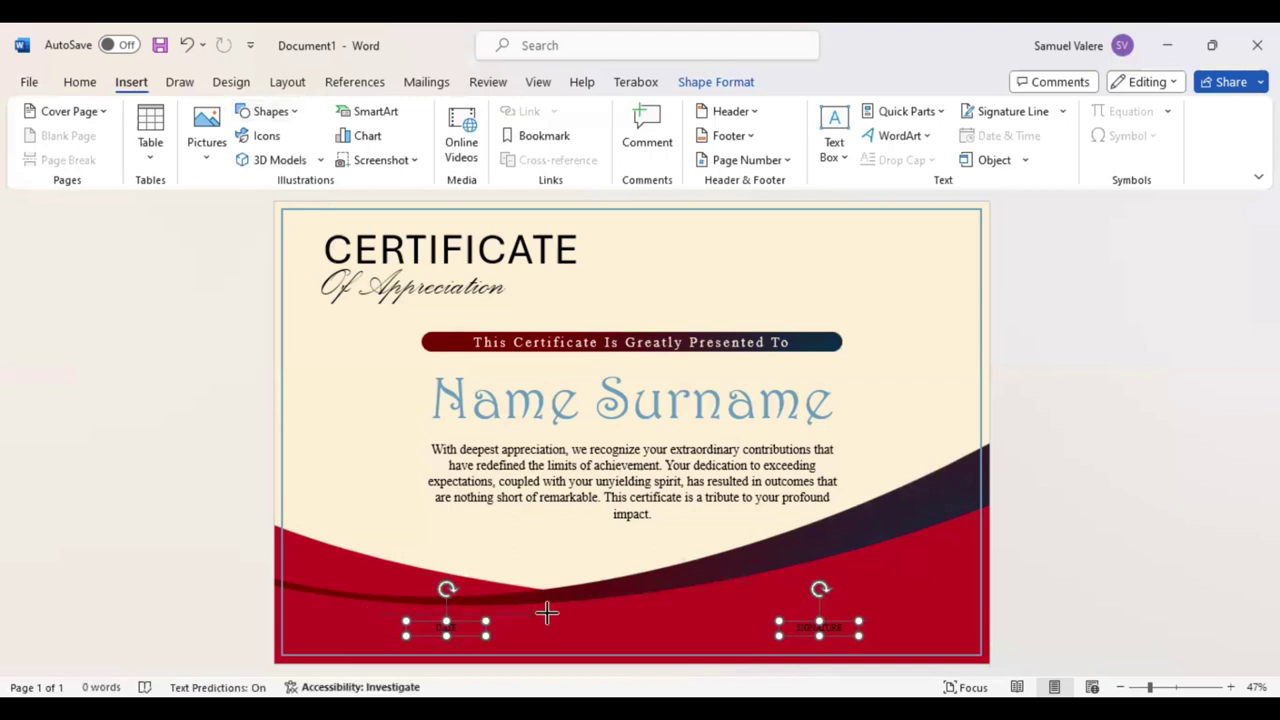
Draw a horizontal line at the DATE label and drag it roughly into position
drag(369, 620, 539, 620)
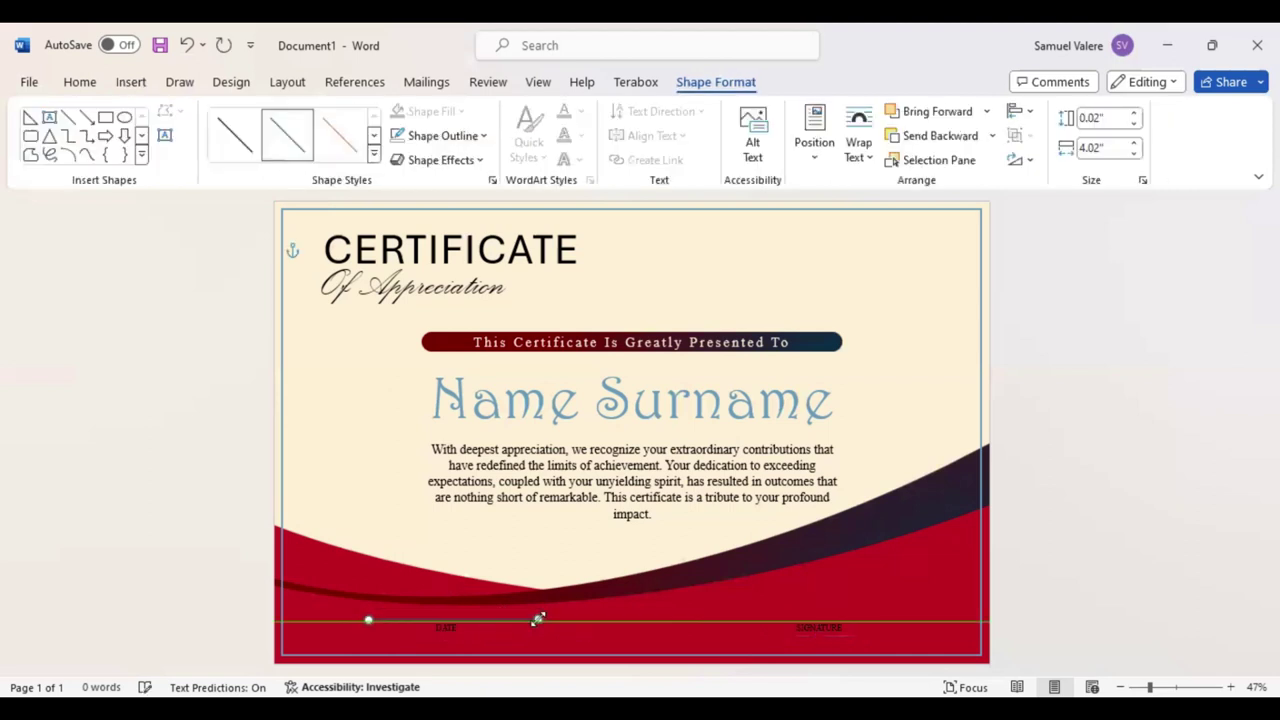
drag(538, 620, 536, 621)
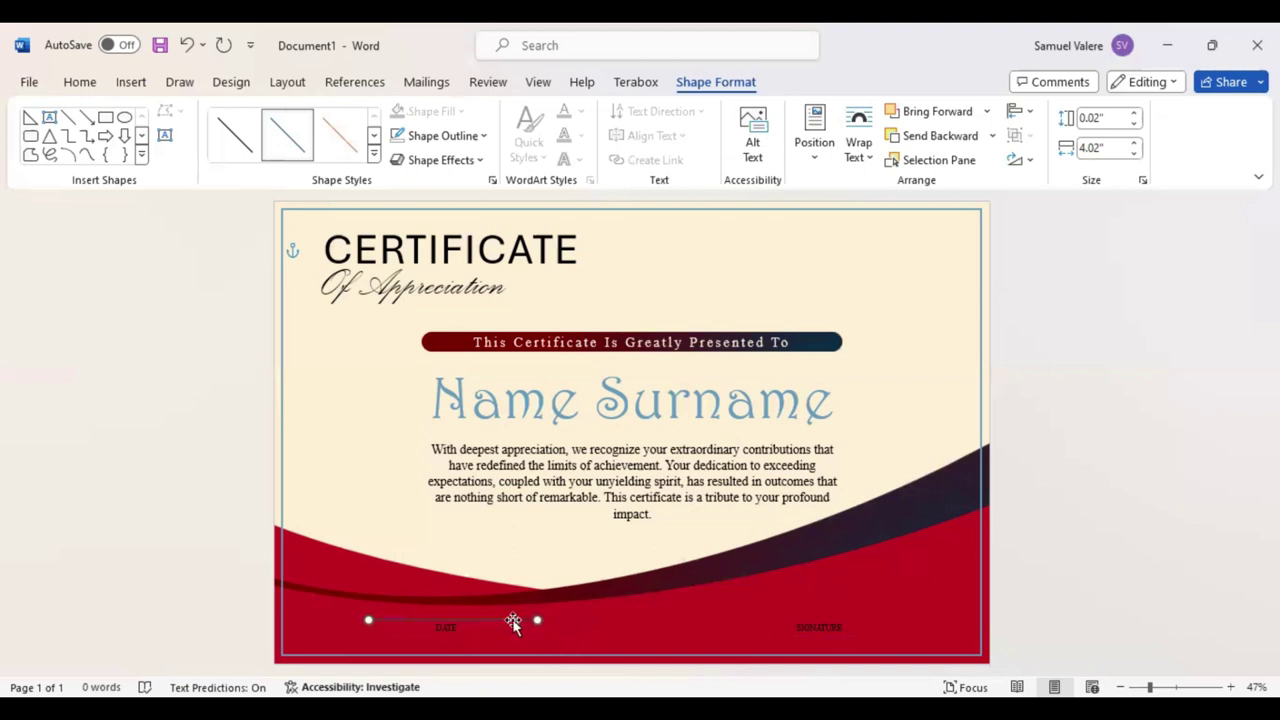
drag(536, 620, 510, 622)
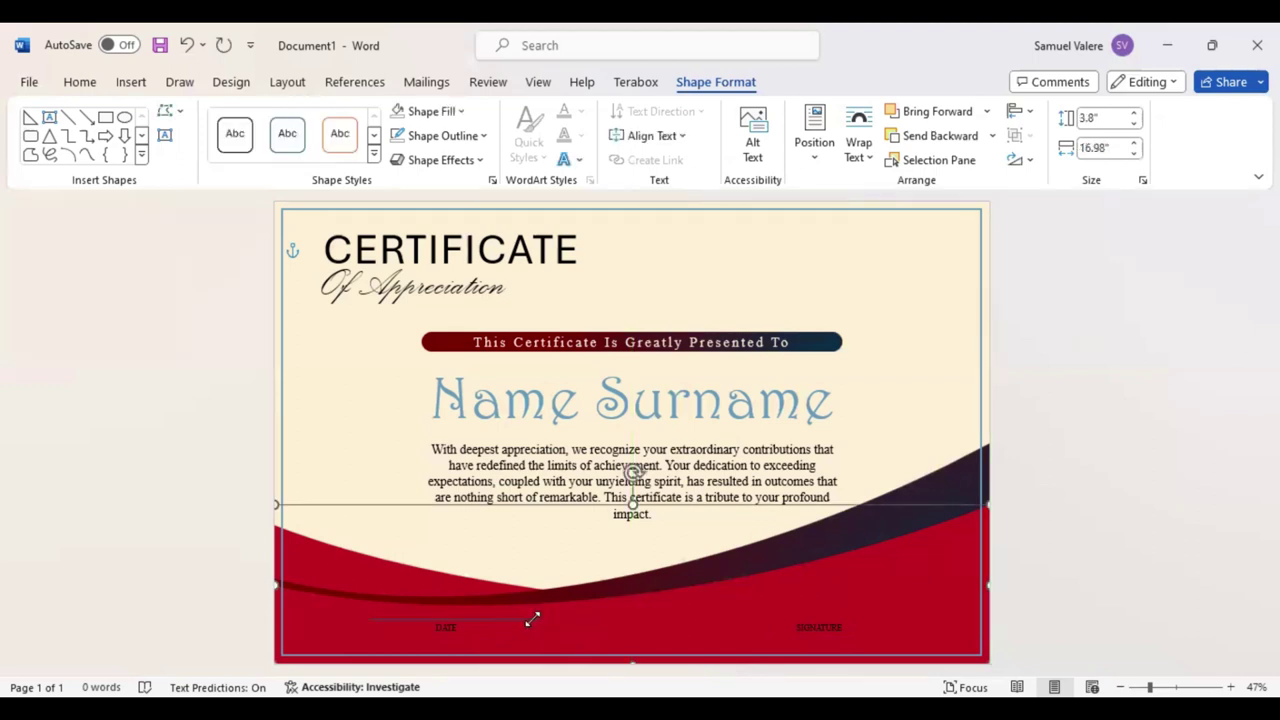
click(530, 620)
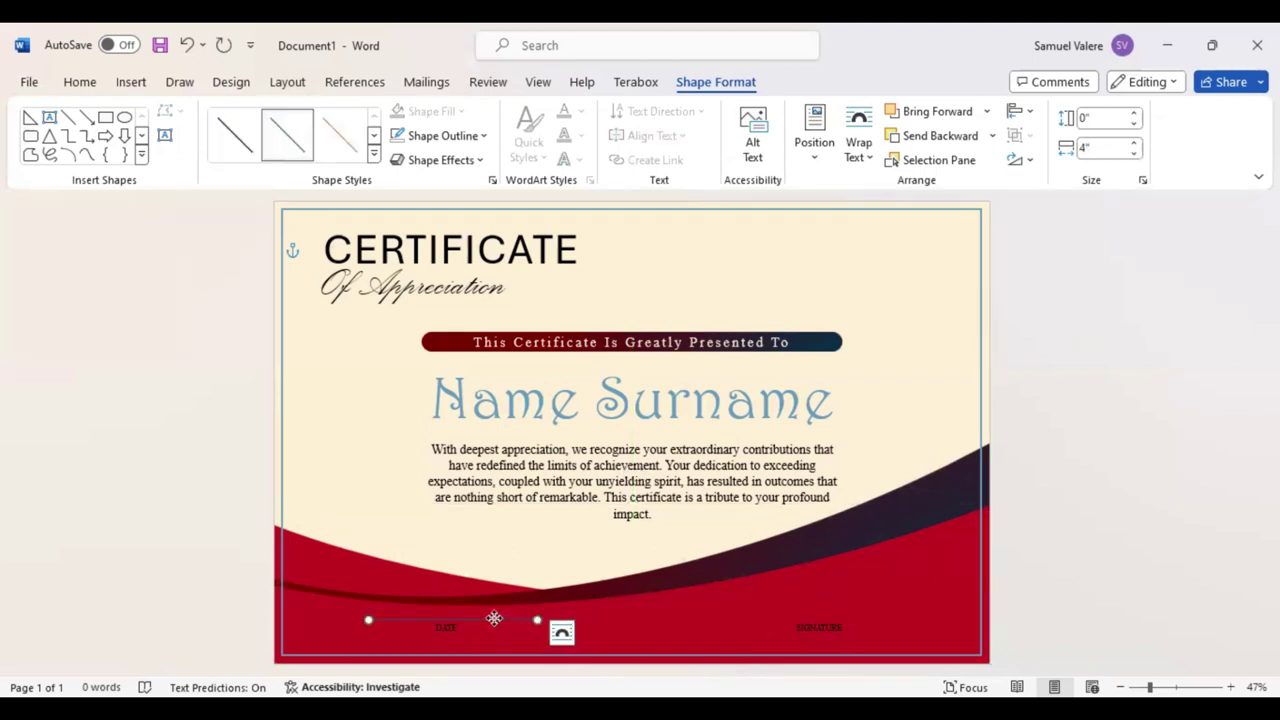
drag(501, 624, 496, 622)
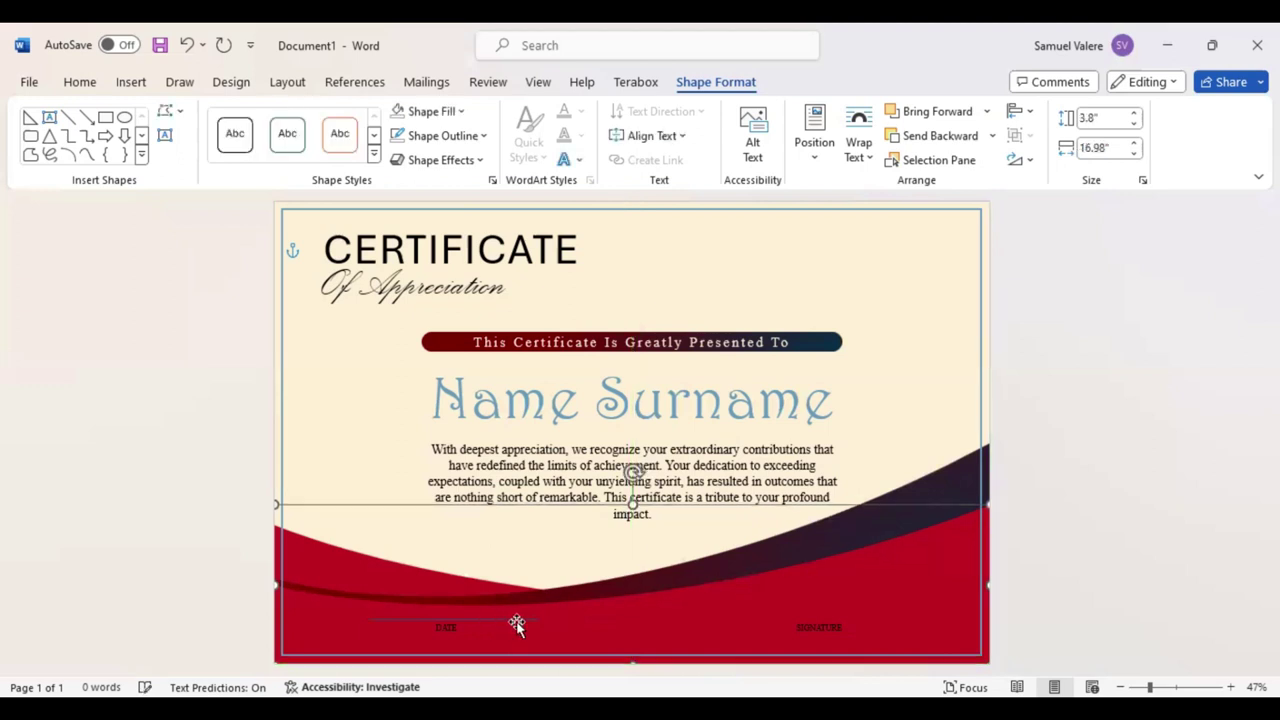
click(522, 622)
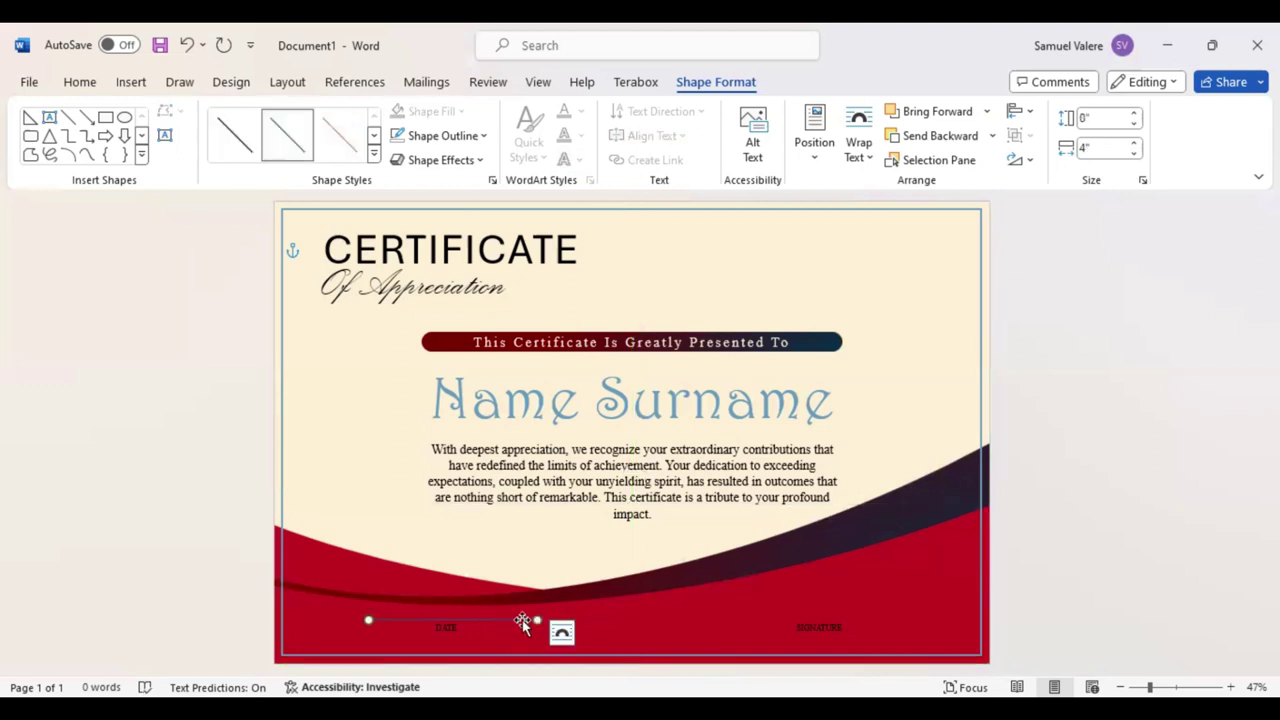
drag(509, 620, 517, 626)
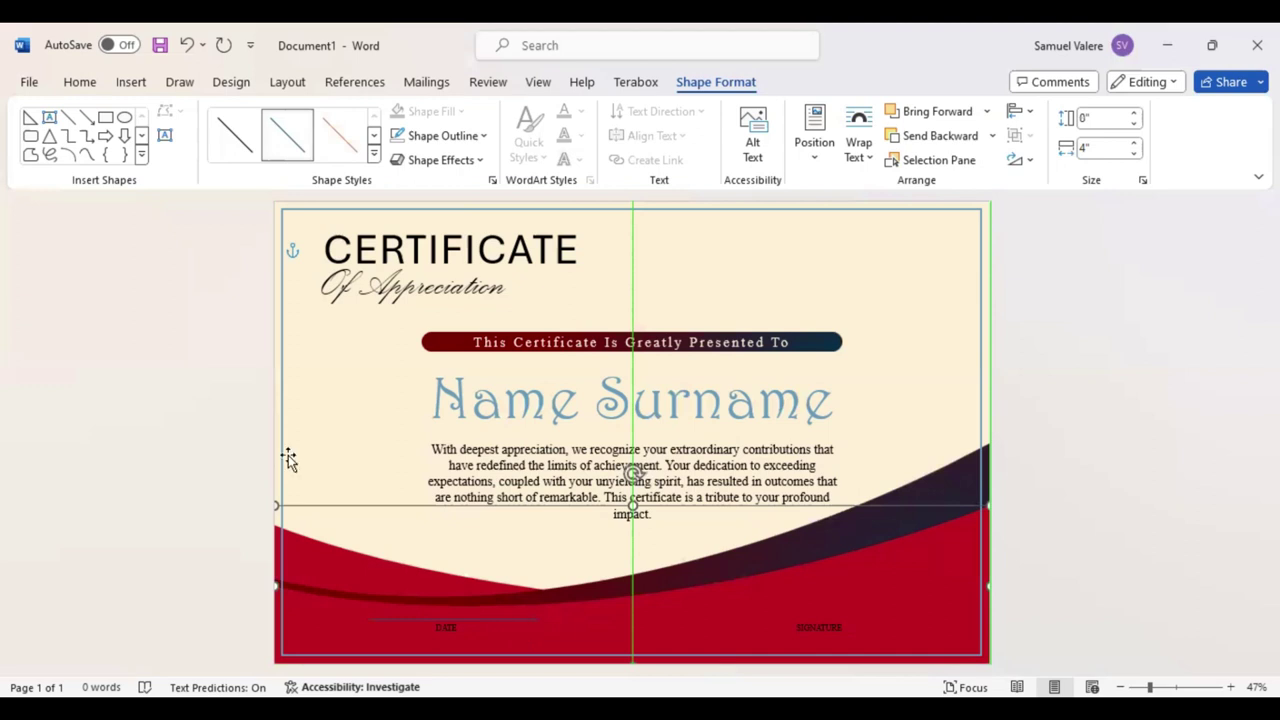
key(Escape)
Undo the accidental background-wave move and nudge the line just above the DATE label
click(190, 47)
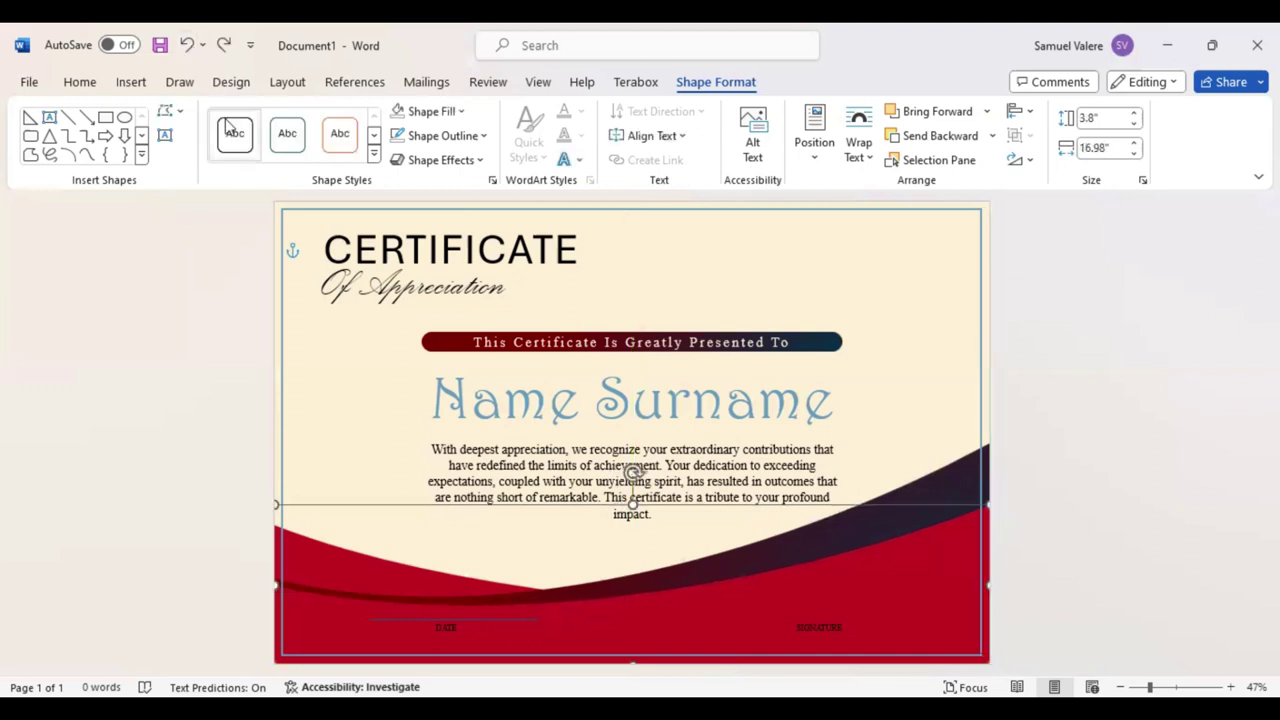
click(511, 623)
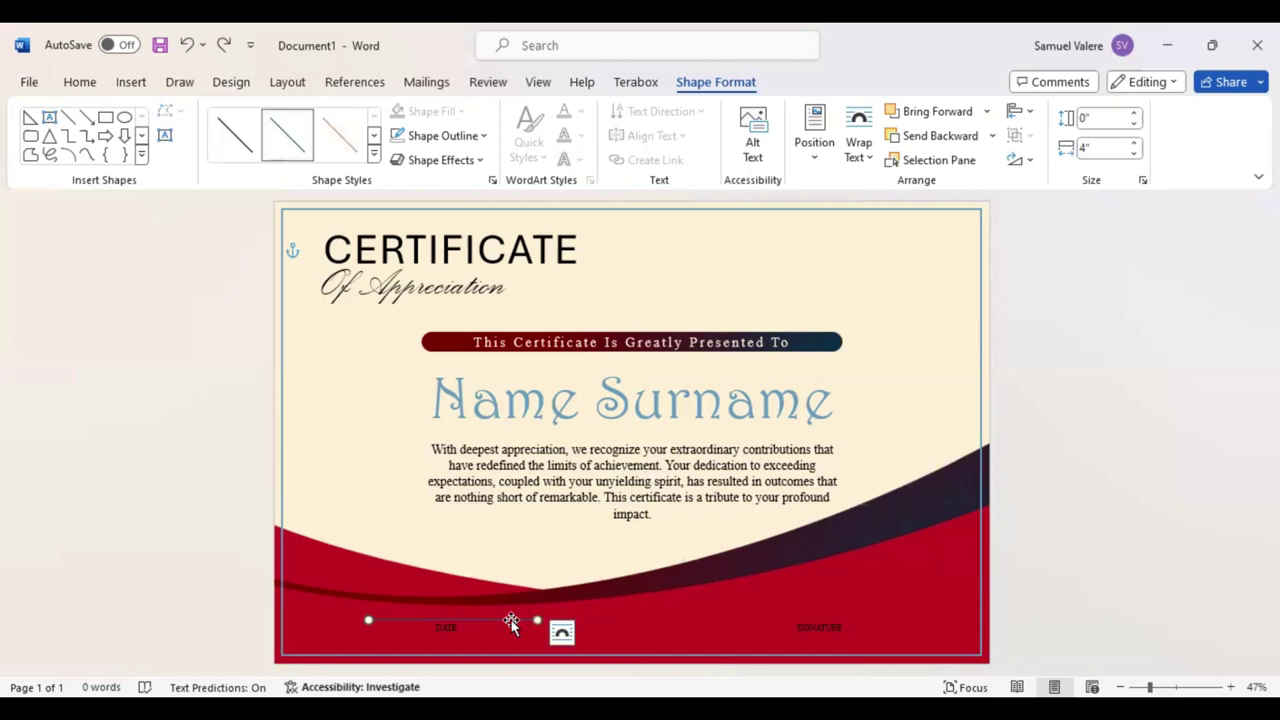
key(Left)
key(Left)
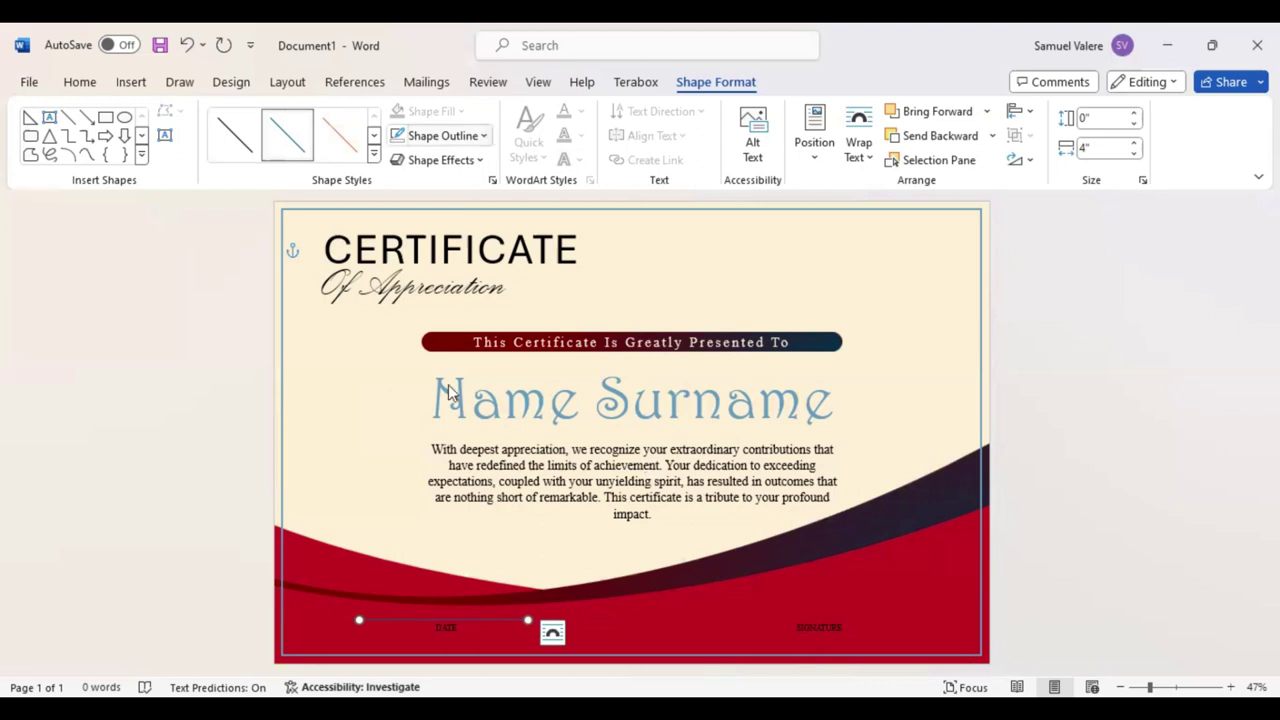
click(447, 135)
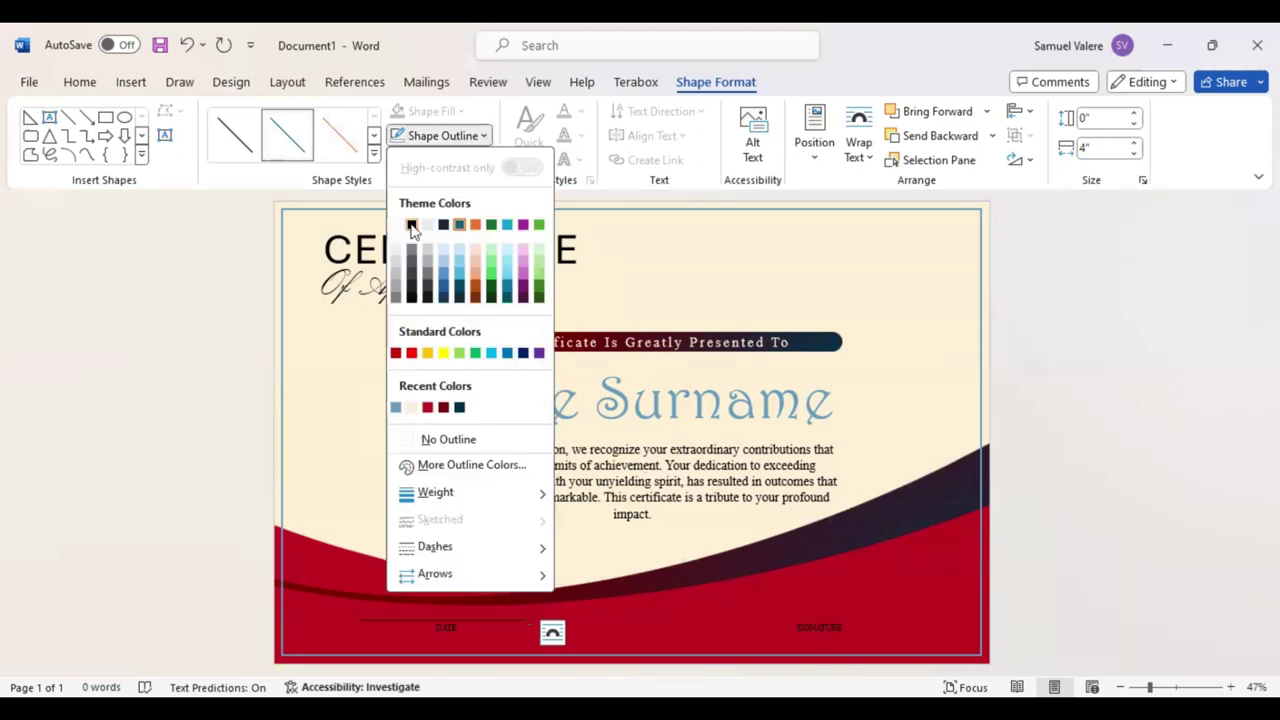
key(Escape)
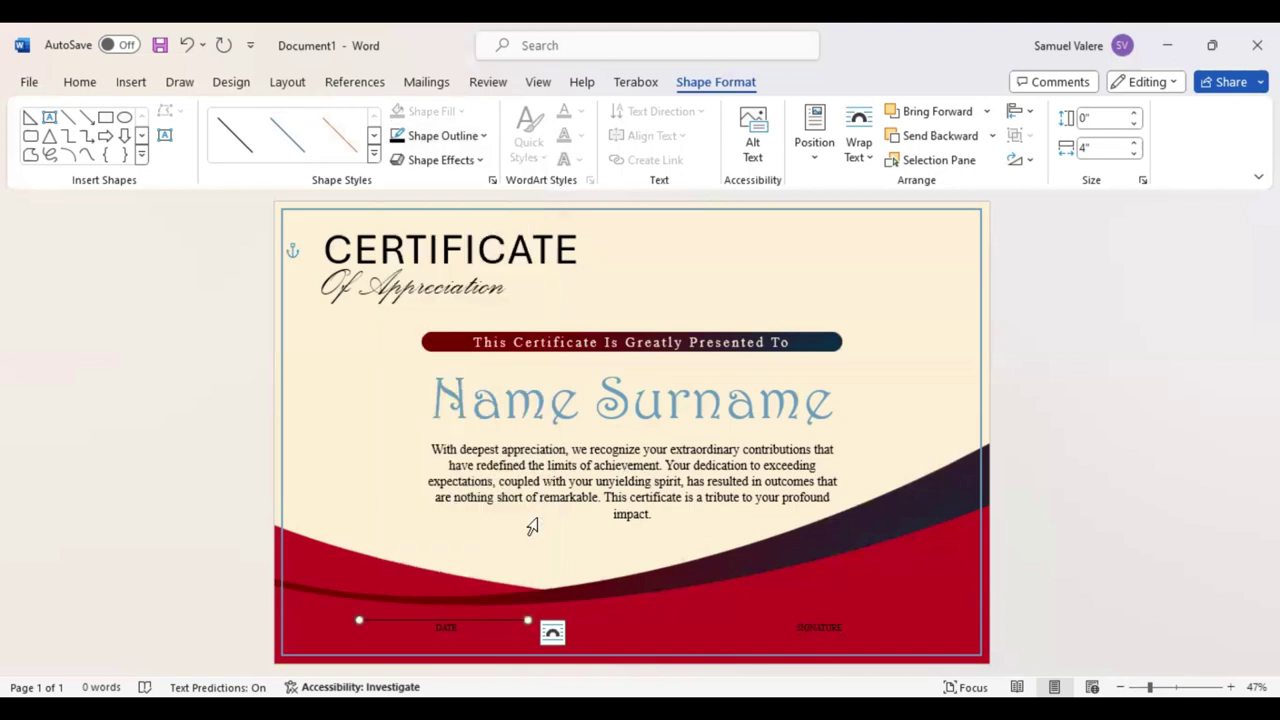
key(Right)
key(Down)
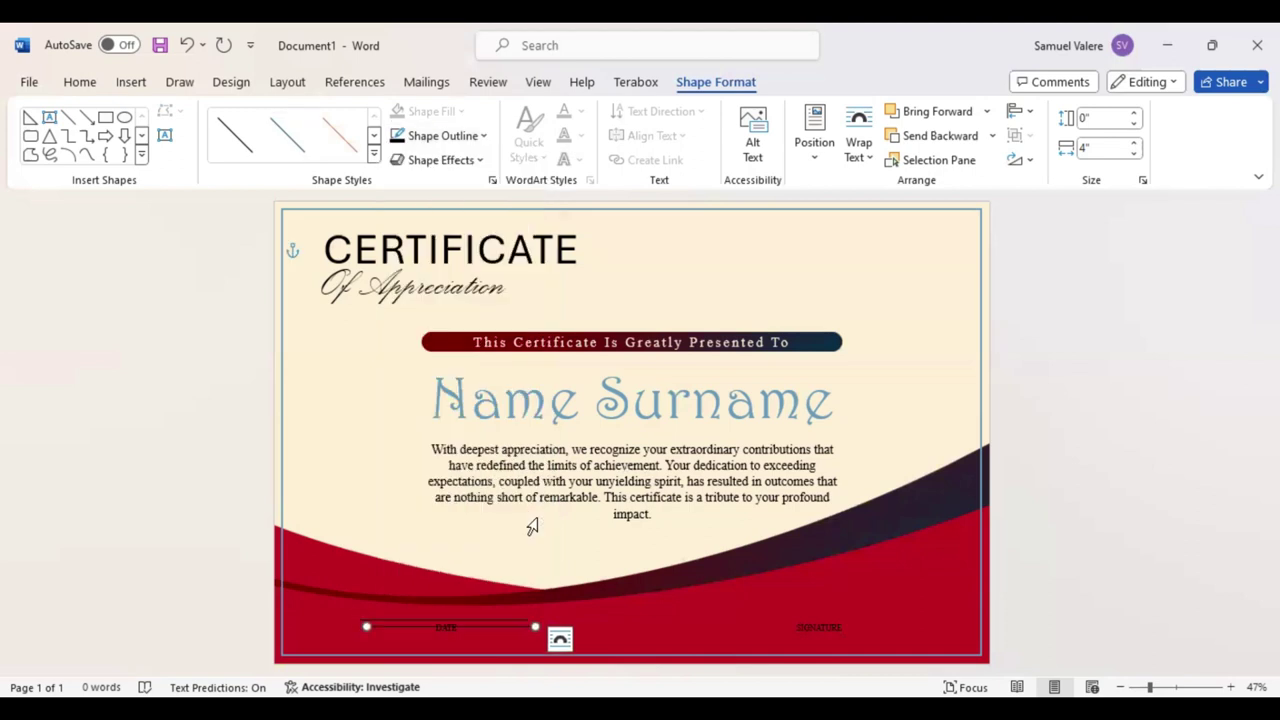
Fine-tune the DATE line's height, paste a copy, and shift it above SIGNATURE
key(Up)
key(ctrl+Up)
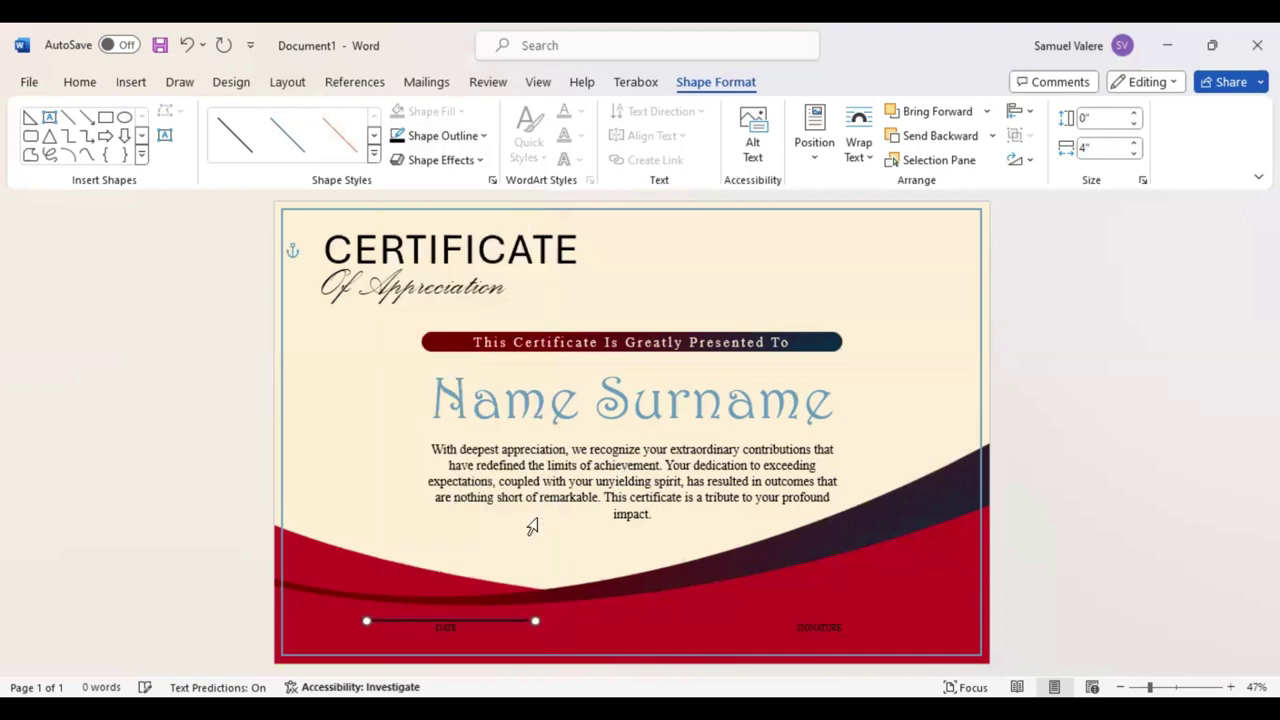
key(Up)
key(Down)
key(ctrl+v)
key(Right)
key(Right)
key(Right)
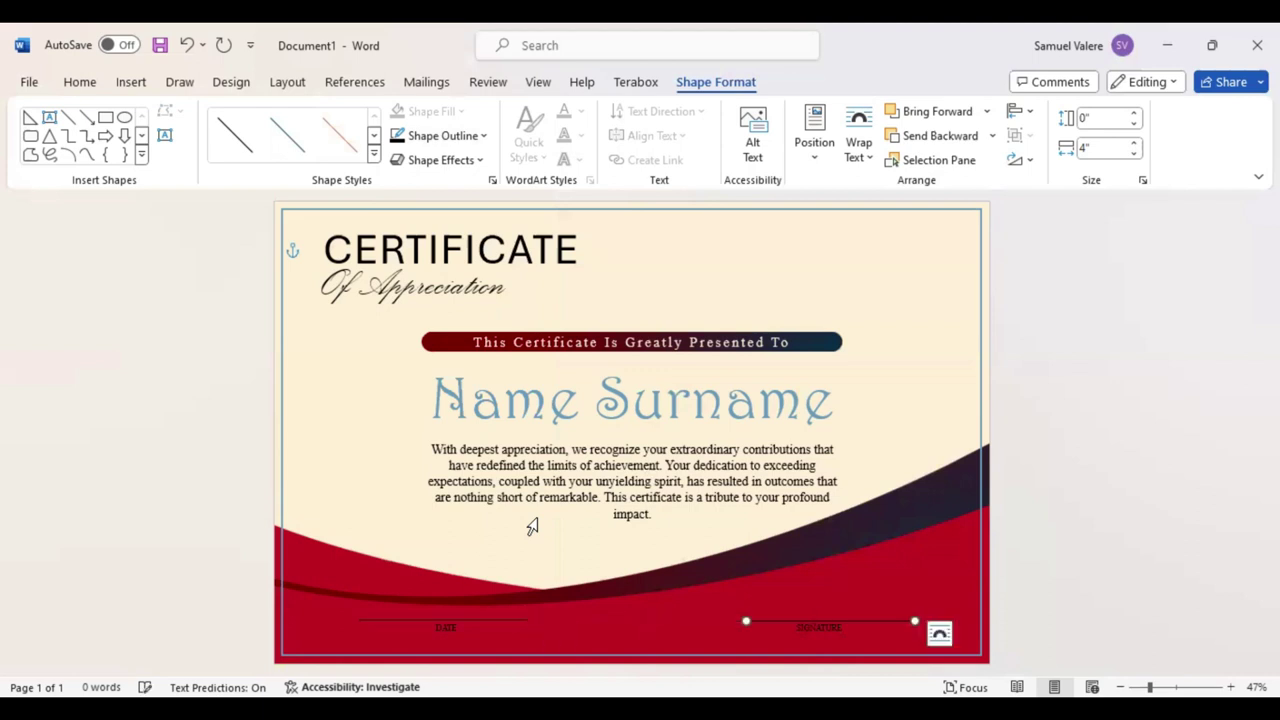
key(Left)
key(Left)
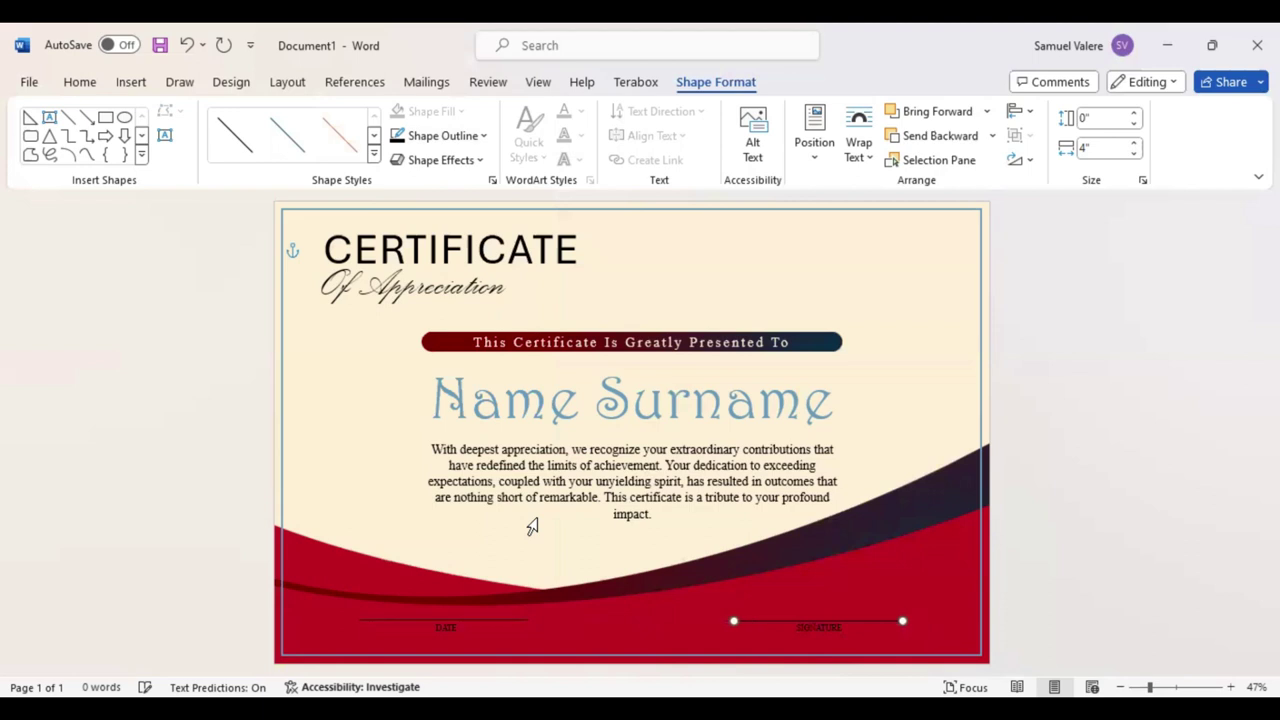
key(Left)
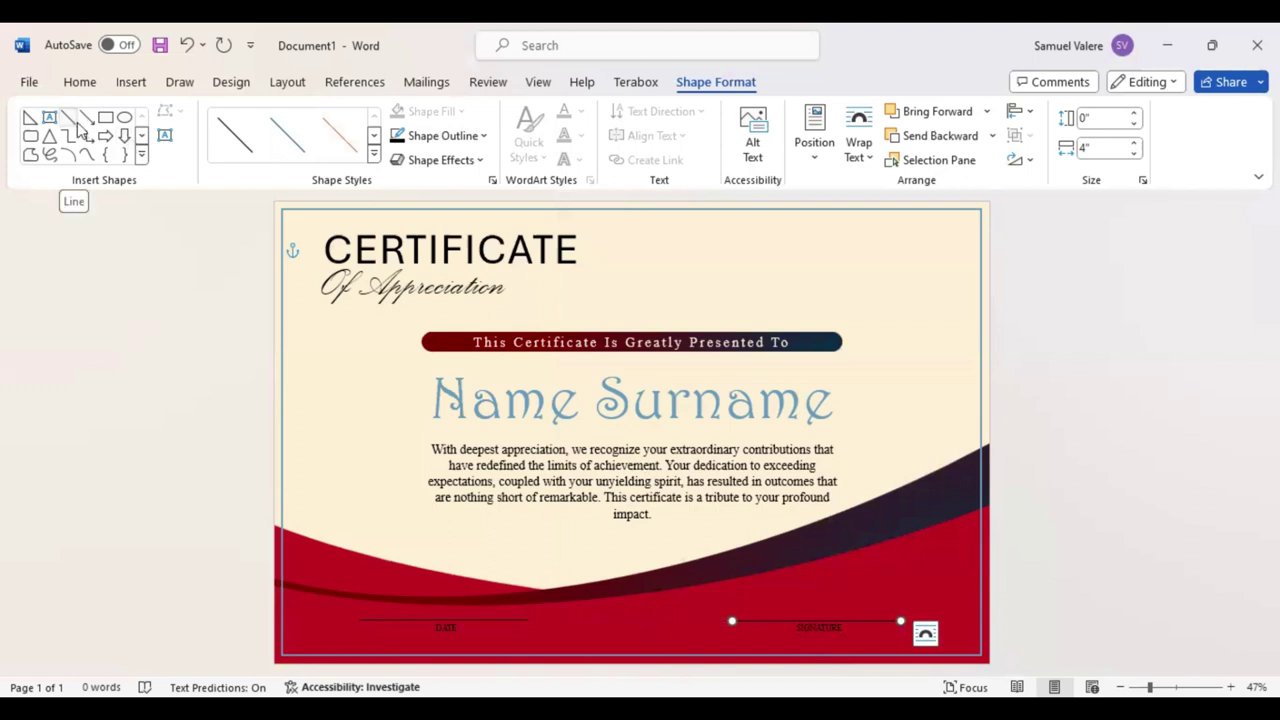
Draw a Star: 12 Points shape, about 2.62" by 2.69", in the top-right corner
click(143, 160)
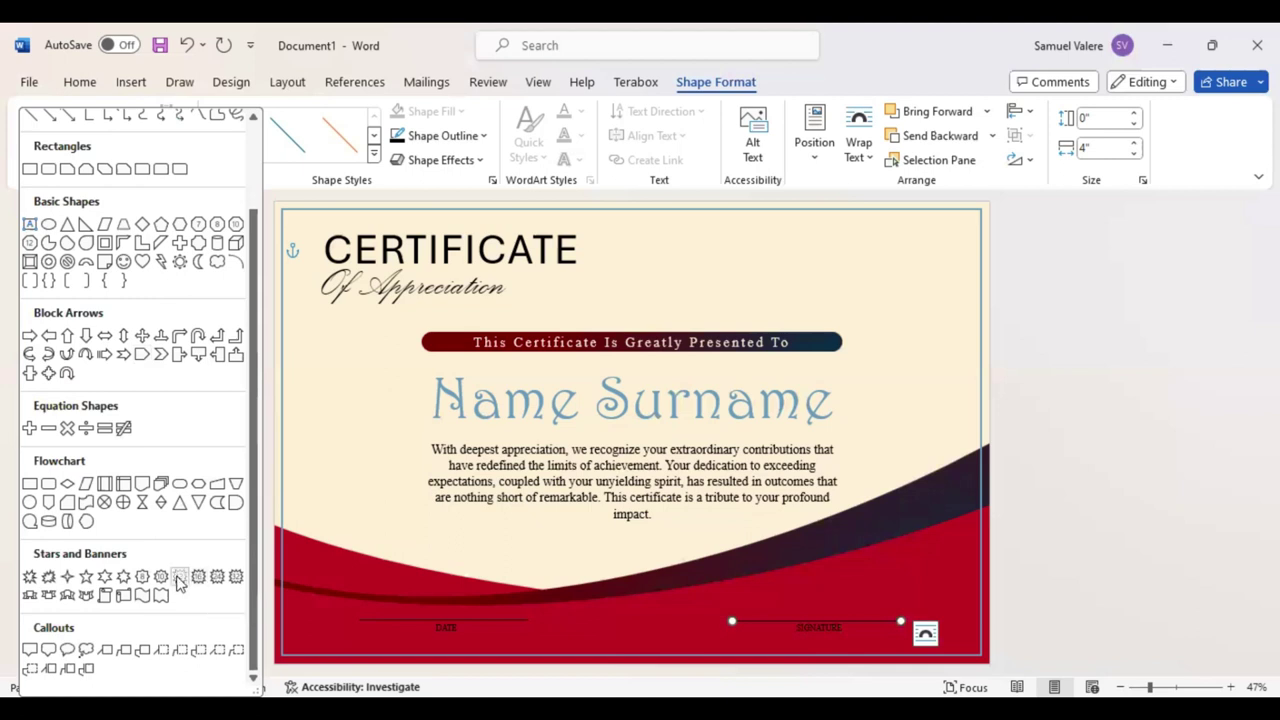
click(179, 582)
drag(842, 248, 977, 384)
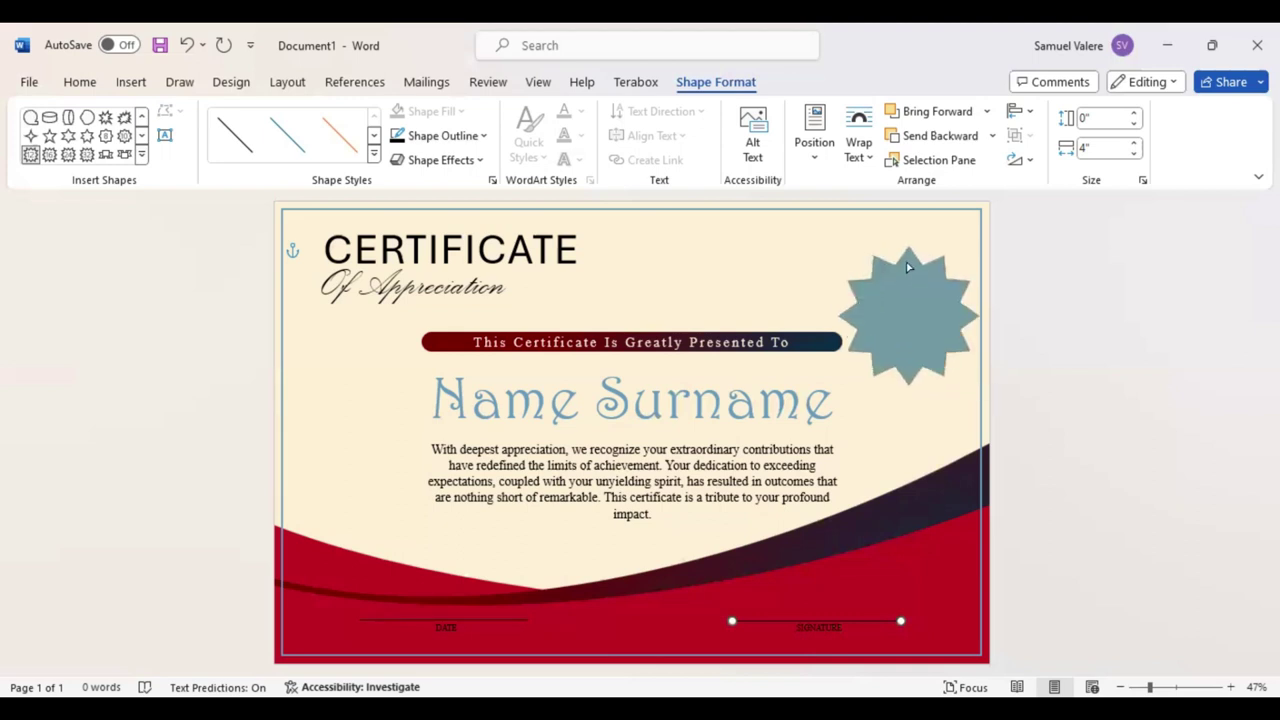
drag(898, 256, 897, 258)
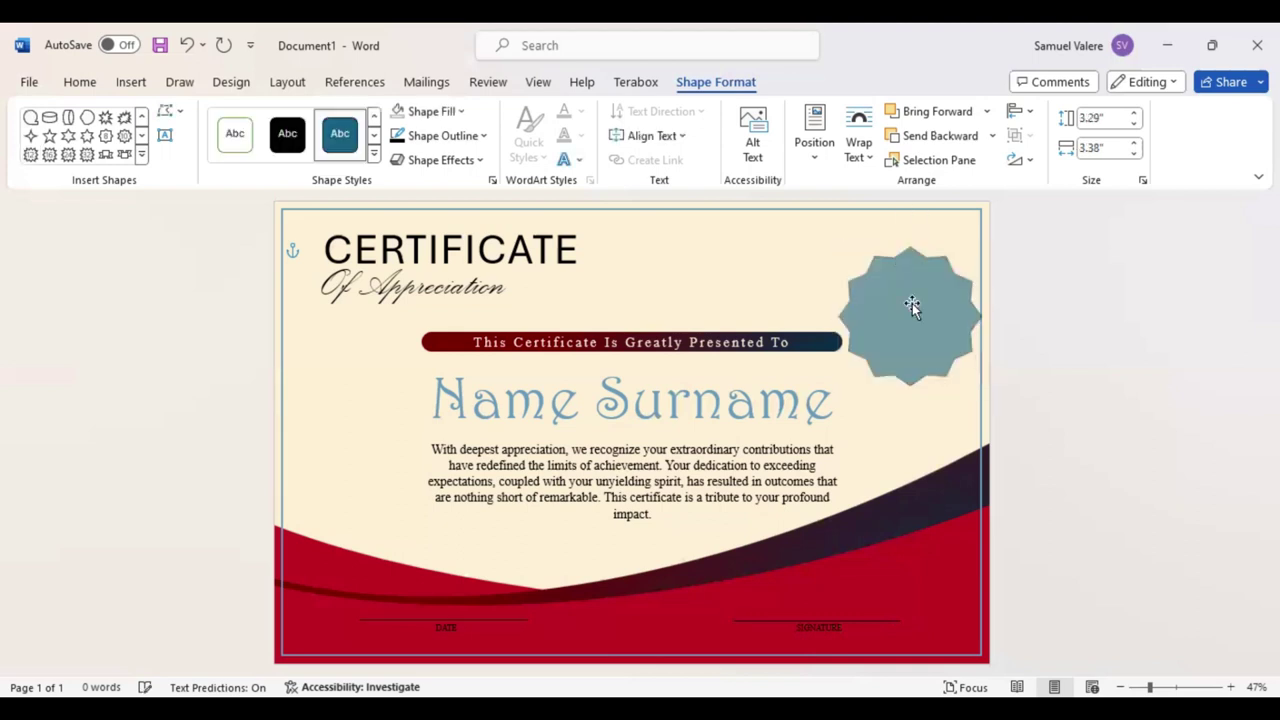
drag(908, 305, 908, 283)
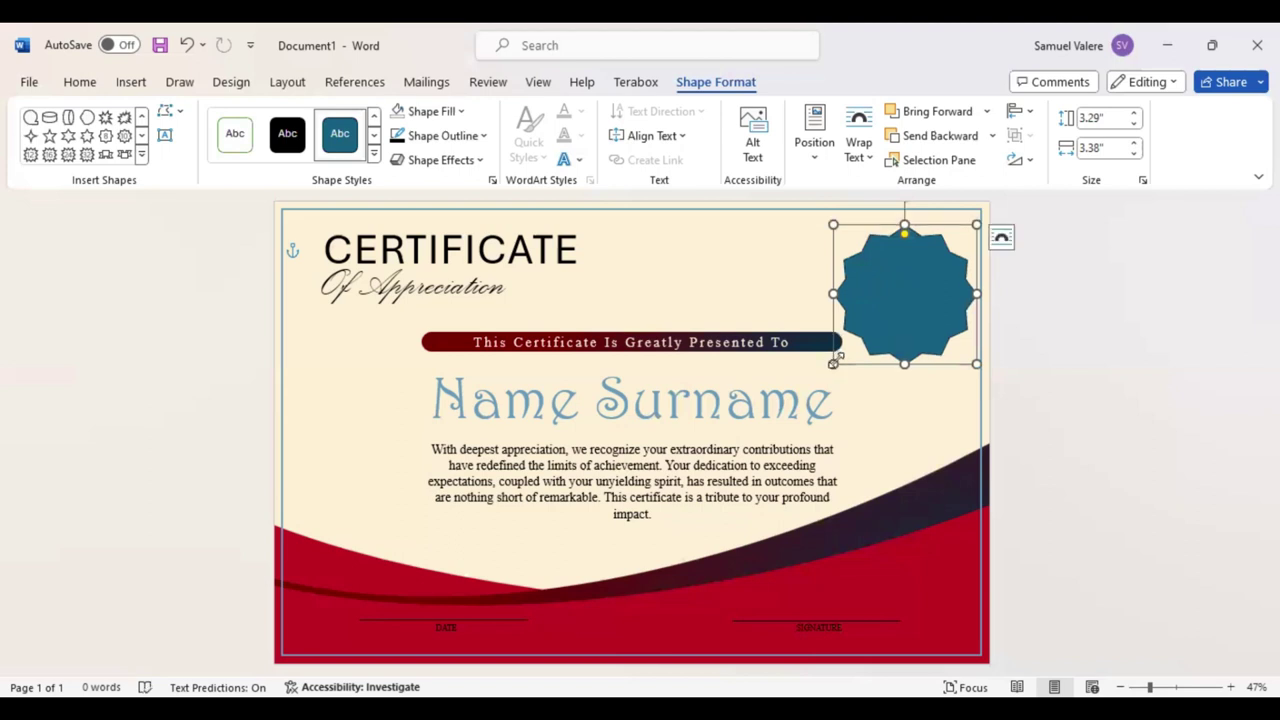
drag(833, 363, 847, 350)
drag(916, 280, 895, 271)
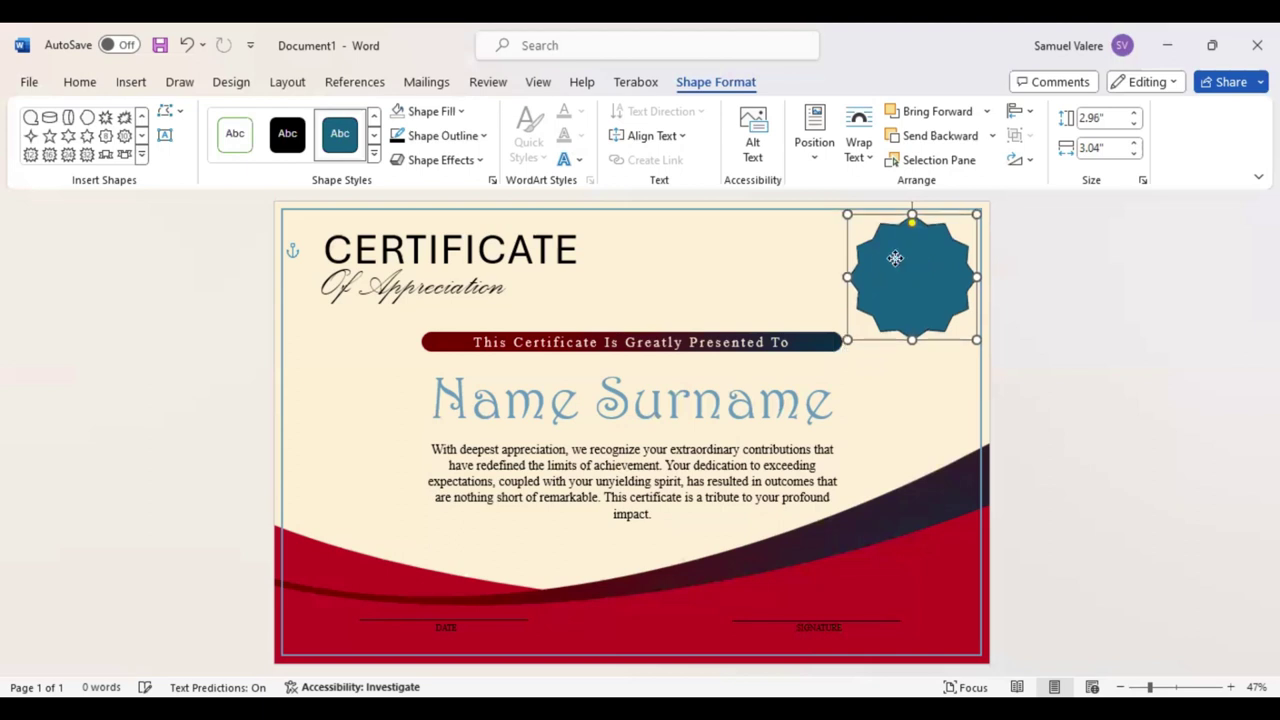
drag(895, 271, 910, 283)
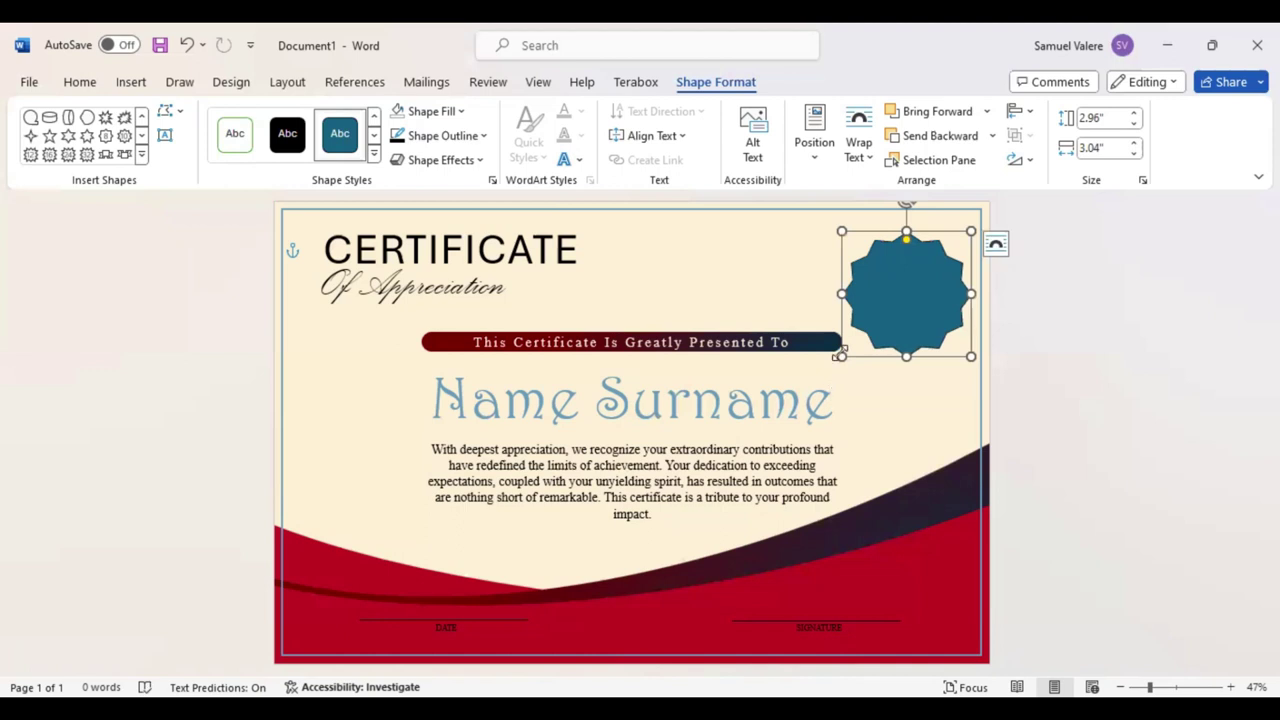
drag(842, 356, 857, 342)
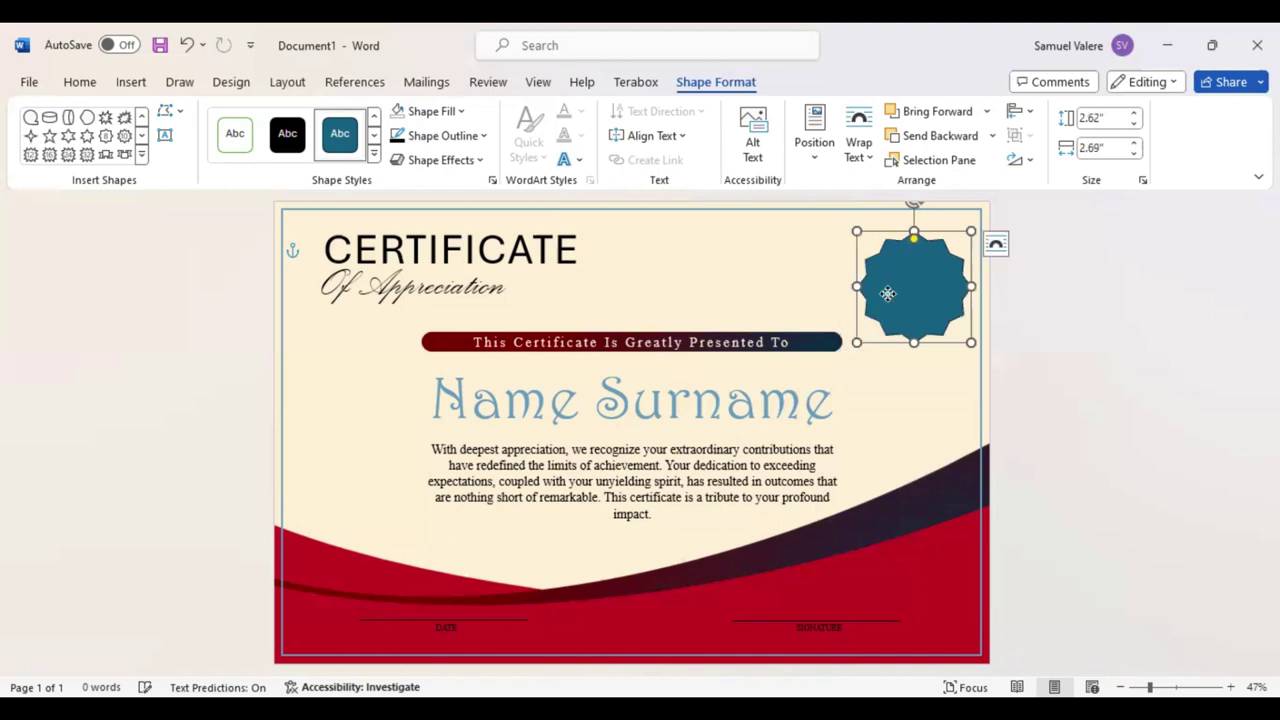
drag(904, 298, 886, 282)
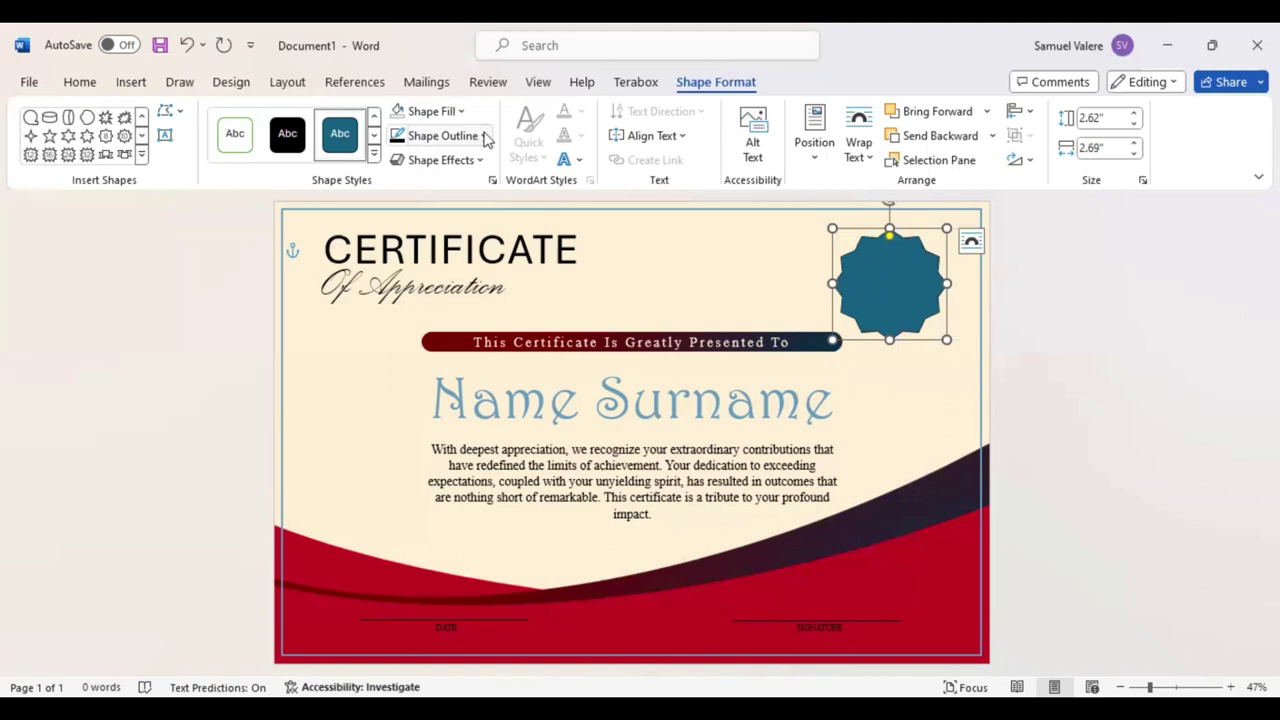
Nudge the star right and apply a pale blue bevelled preset 3-D effect
key(Right)
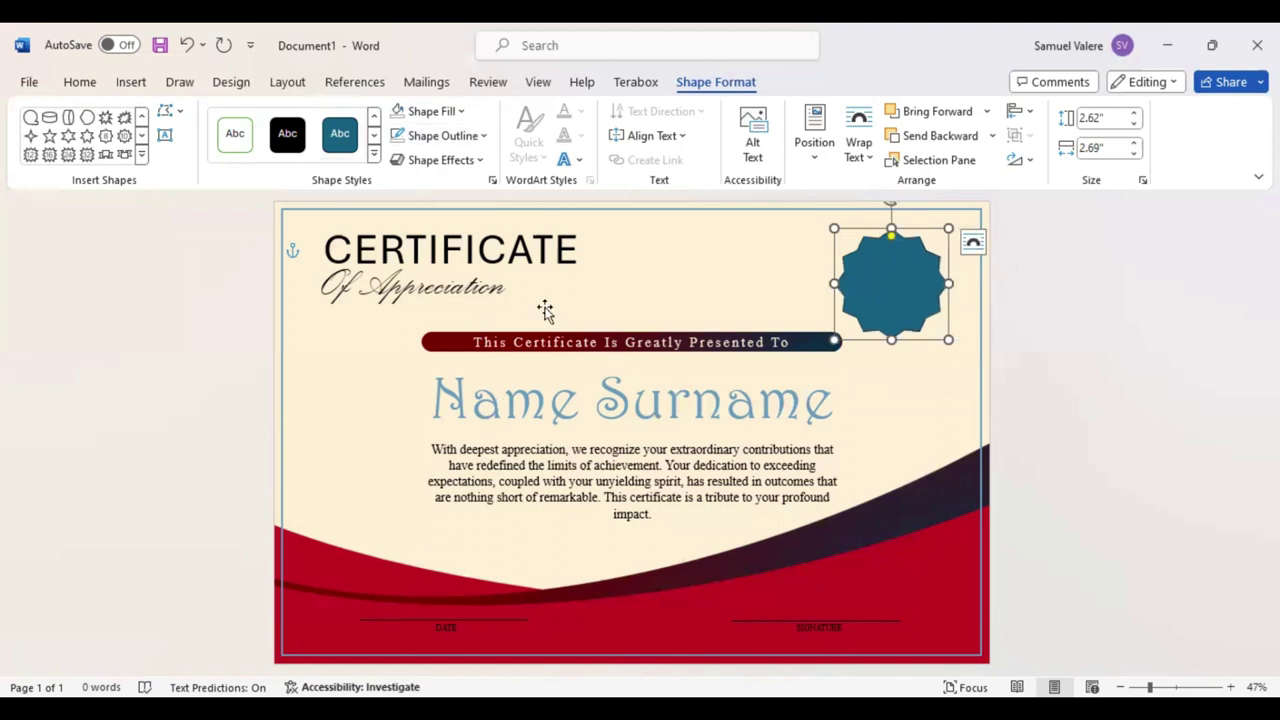
click(463, 116)
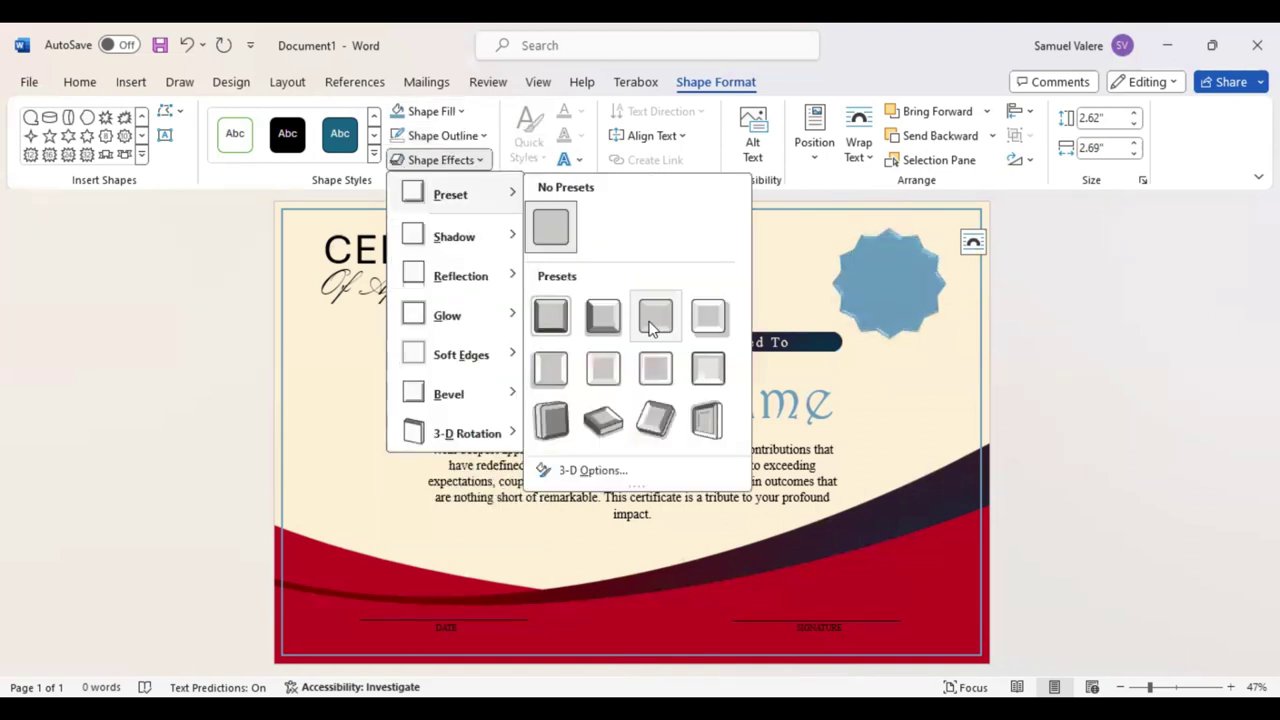
click(164, 135)
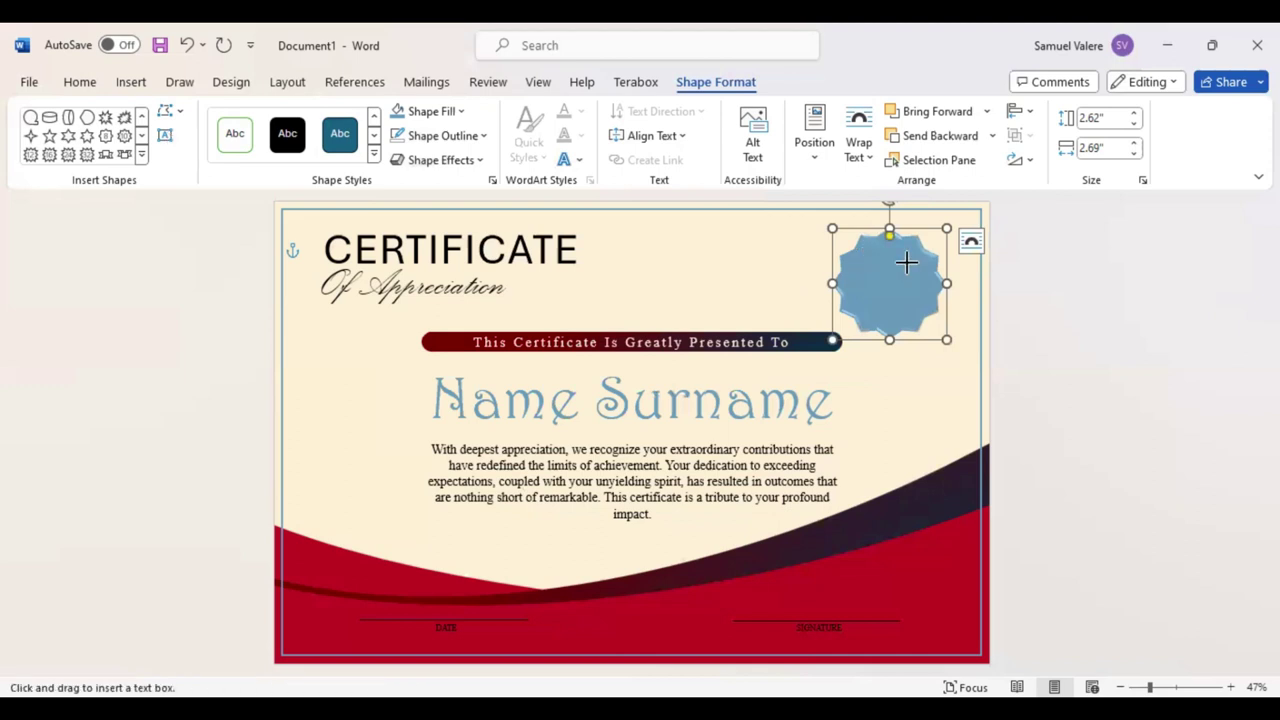
Draw a text box inside the star badge and type 2024
drag(863, 257, 932, 281)
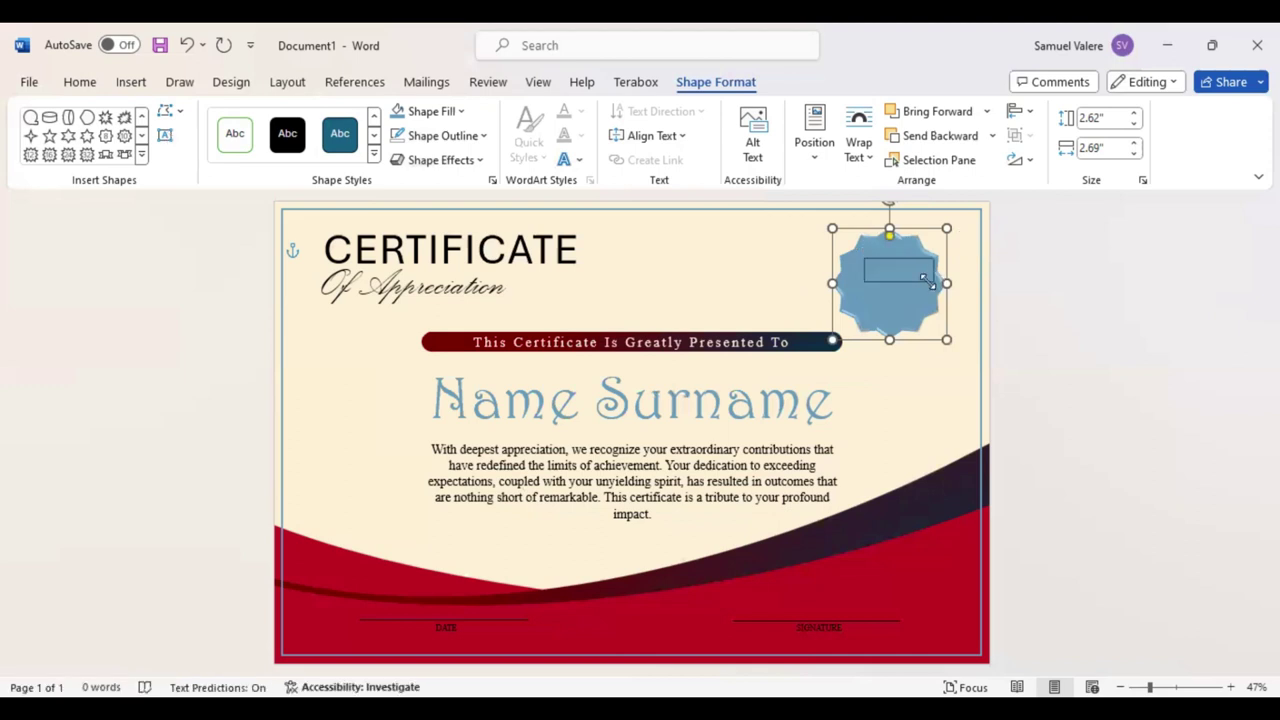
text(2024)
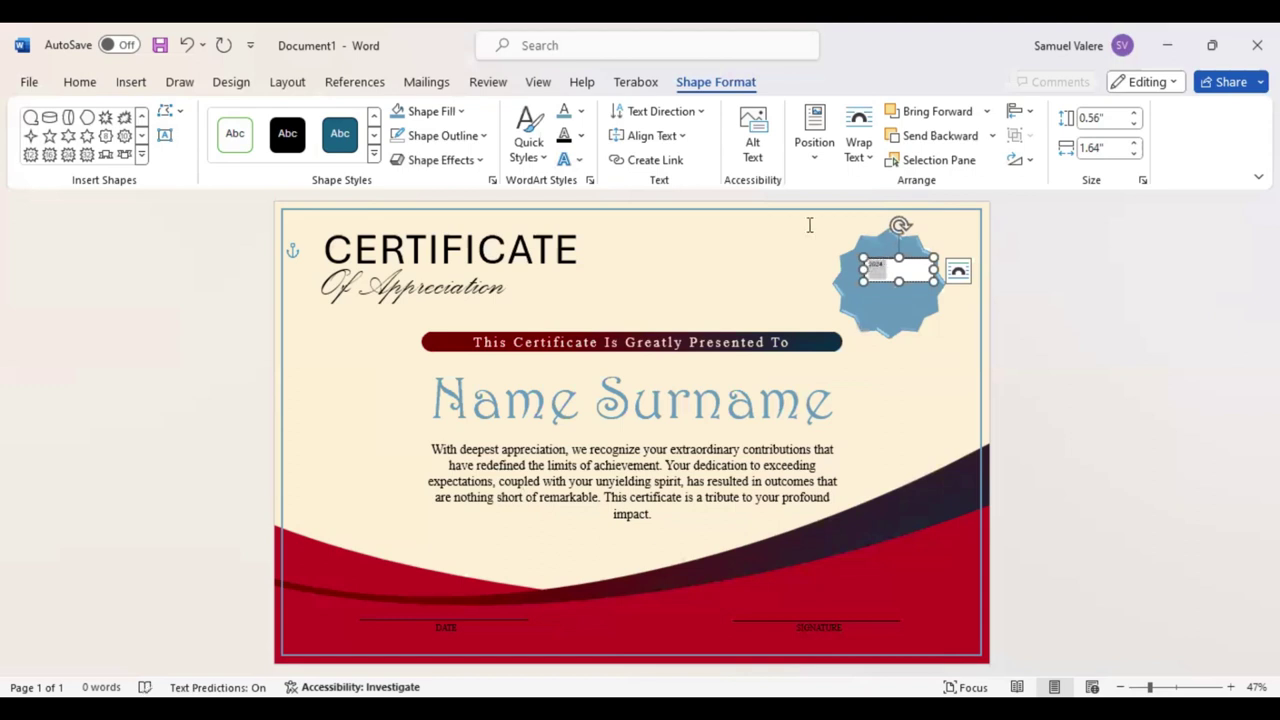
click(852, 207)
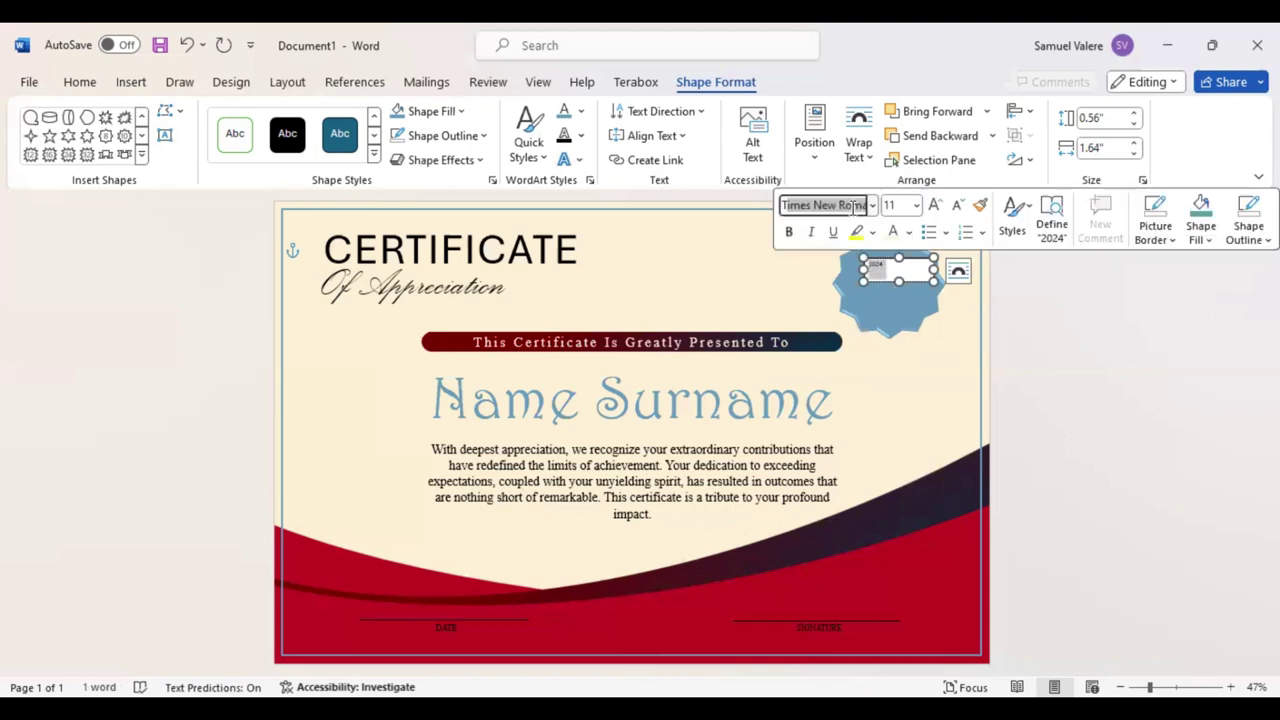
Centre the 2024 text, enlarge it to 48 pt, and make its box taller
click(80, 84)
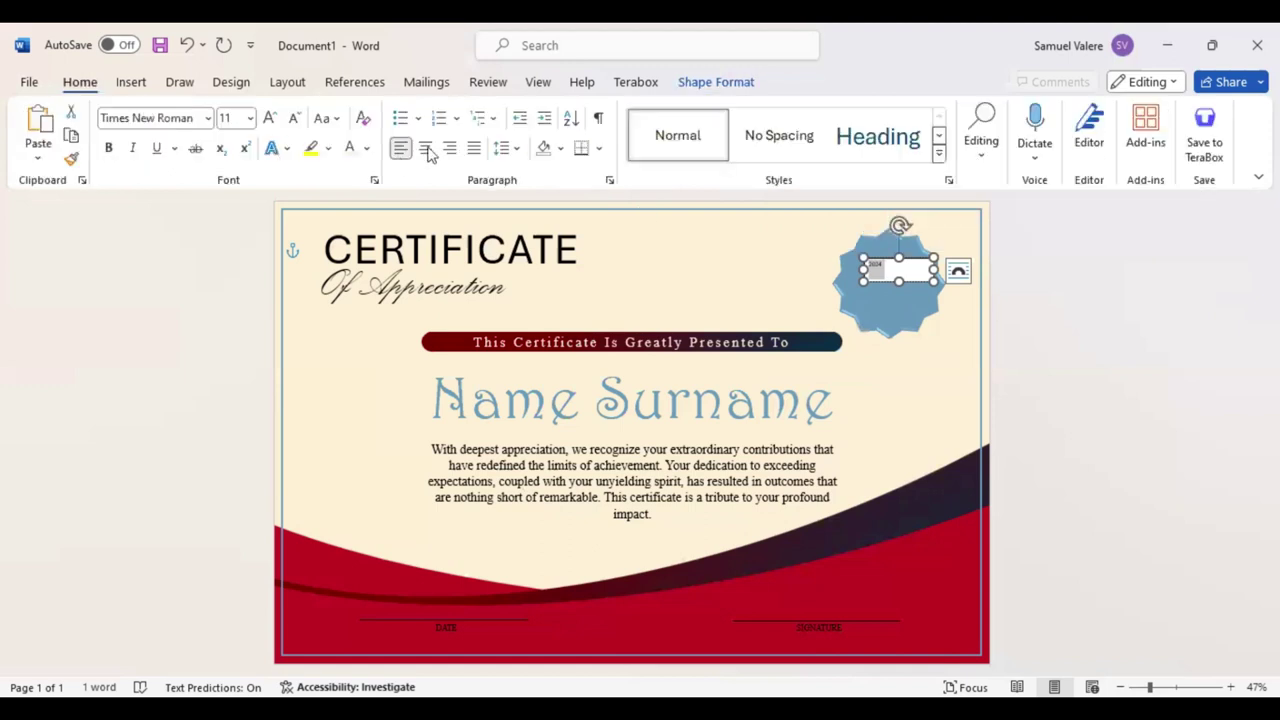
click(424, 150)
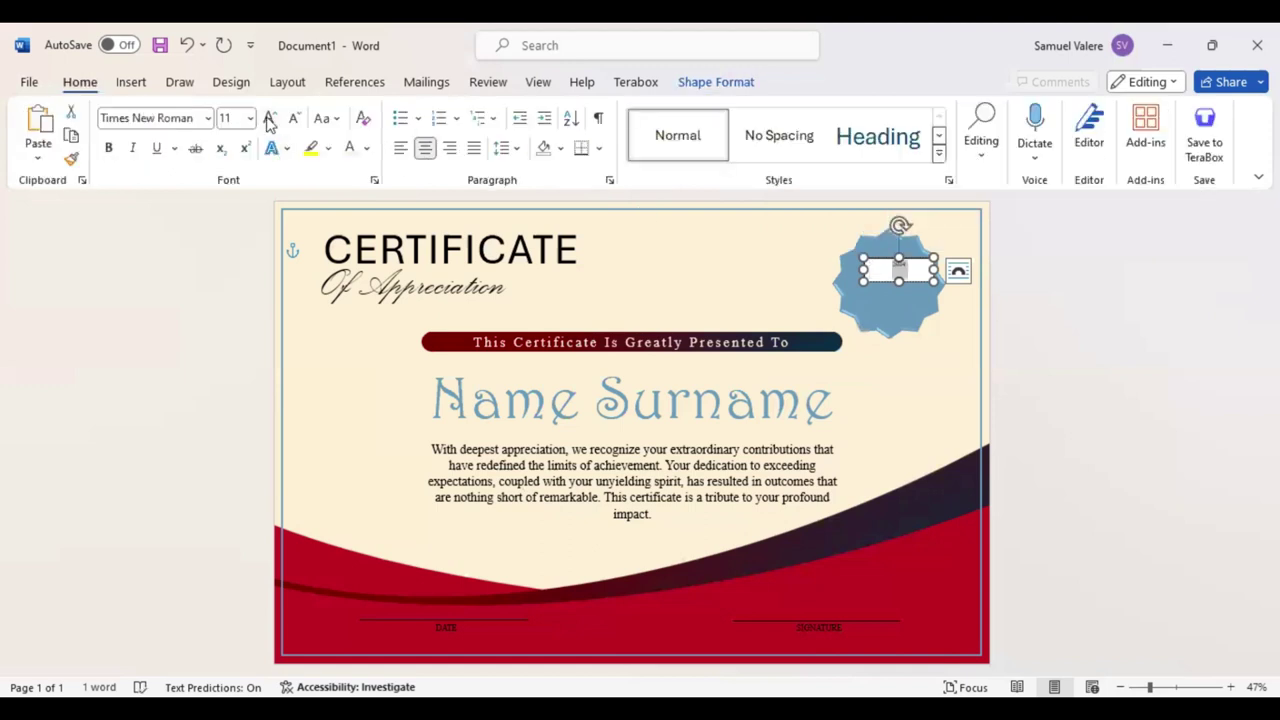
click(268, 118)
click(268, 118)
click(268, 118)
click(268, 118)
click(268, 118)
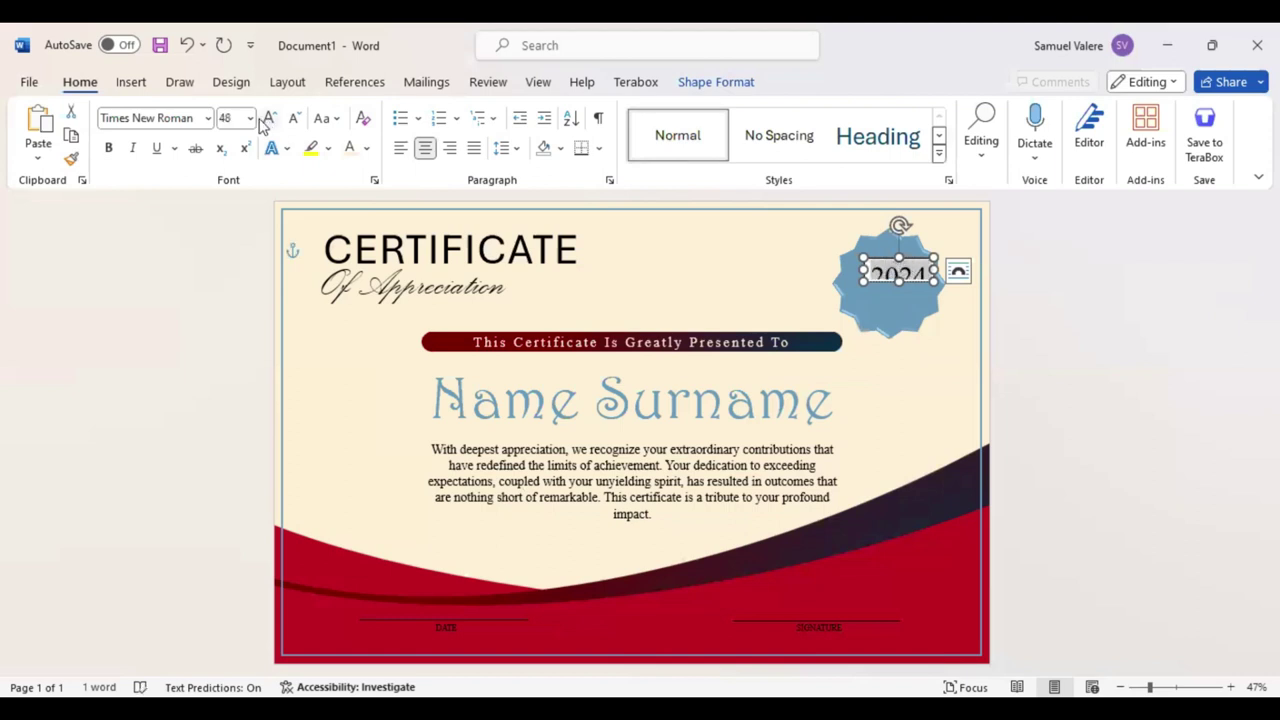
click(266, 118)
click(692, 86)
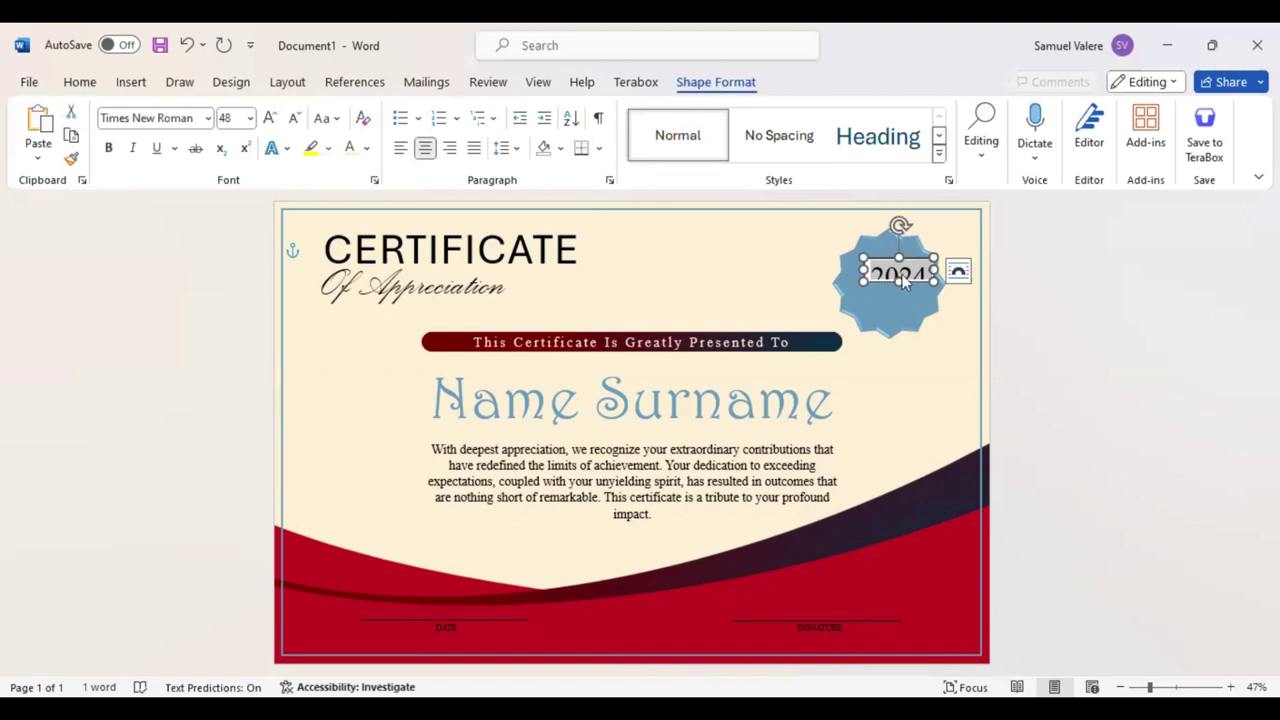
drag(899, 282, 899, 292)
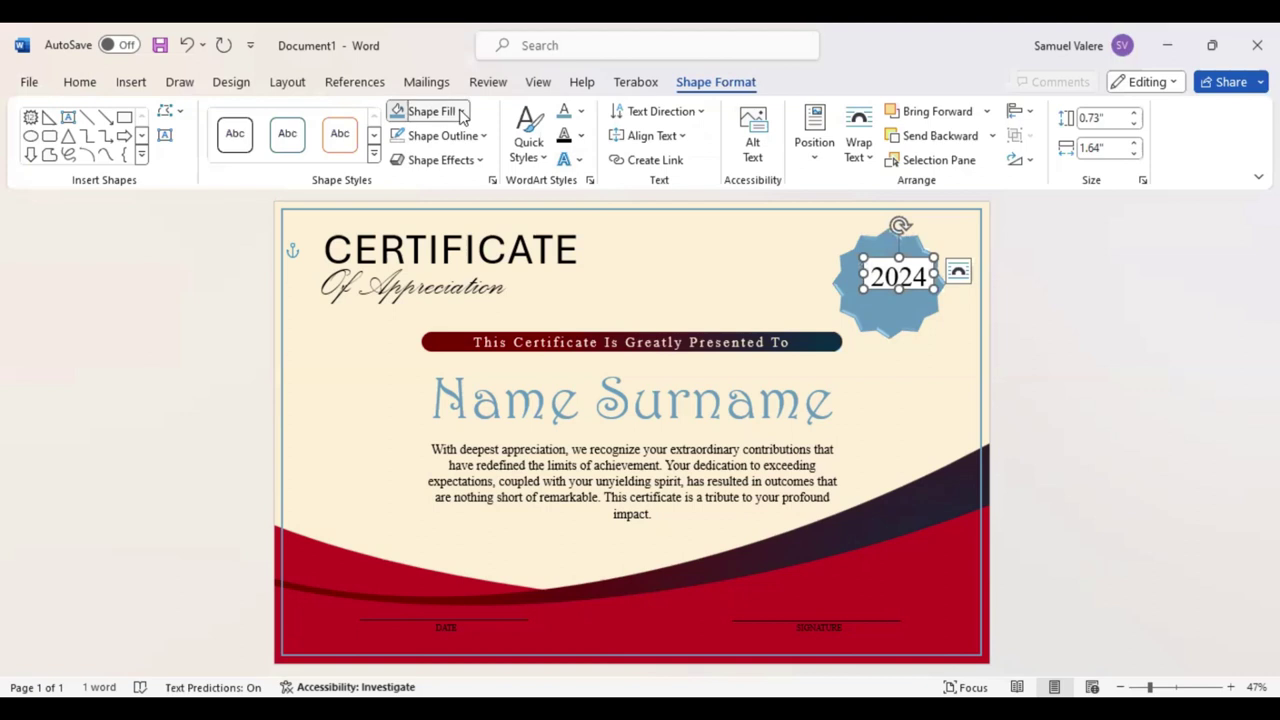
Nudge the 2024 box up and left, then duplicate it just below the original
click(461, 112)
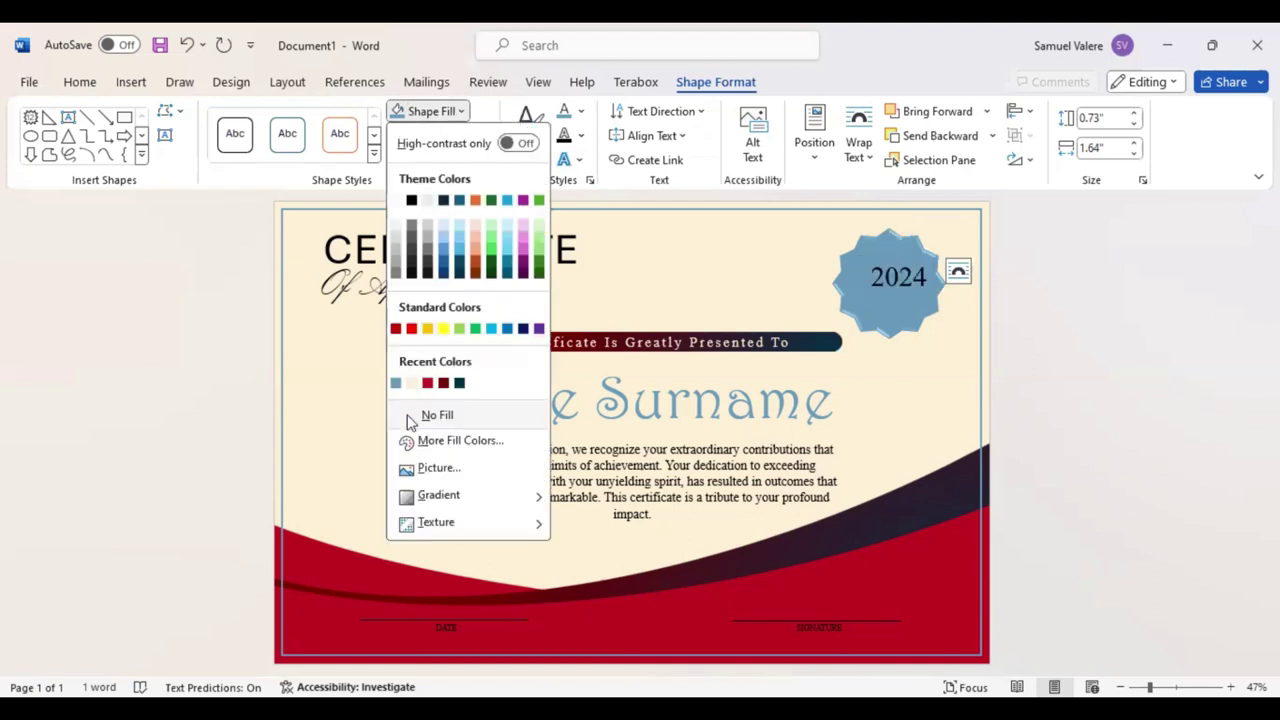
click(910, 290)
drag(910, 290, 903, 285)
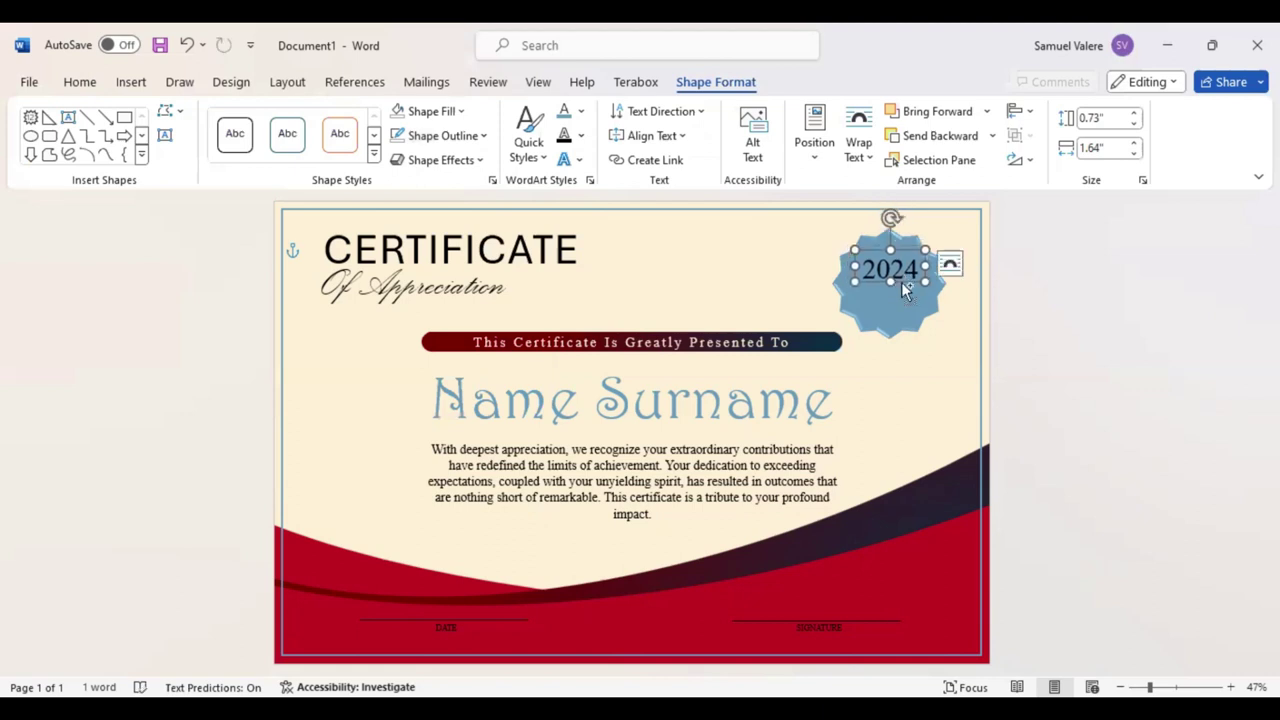
drag(901, 282, 901, 306)
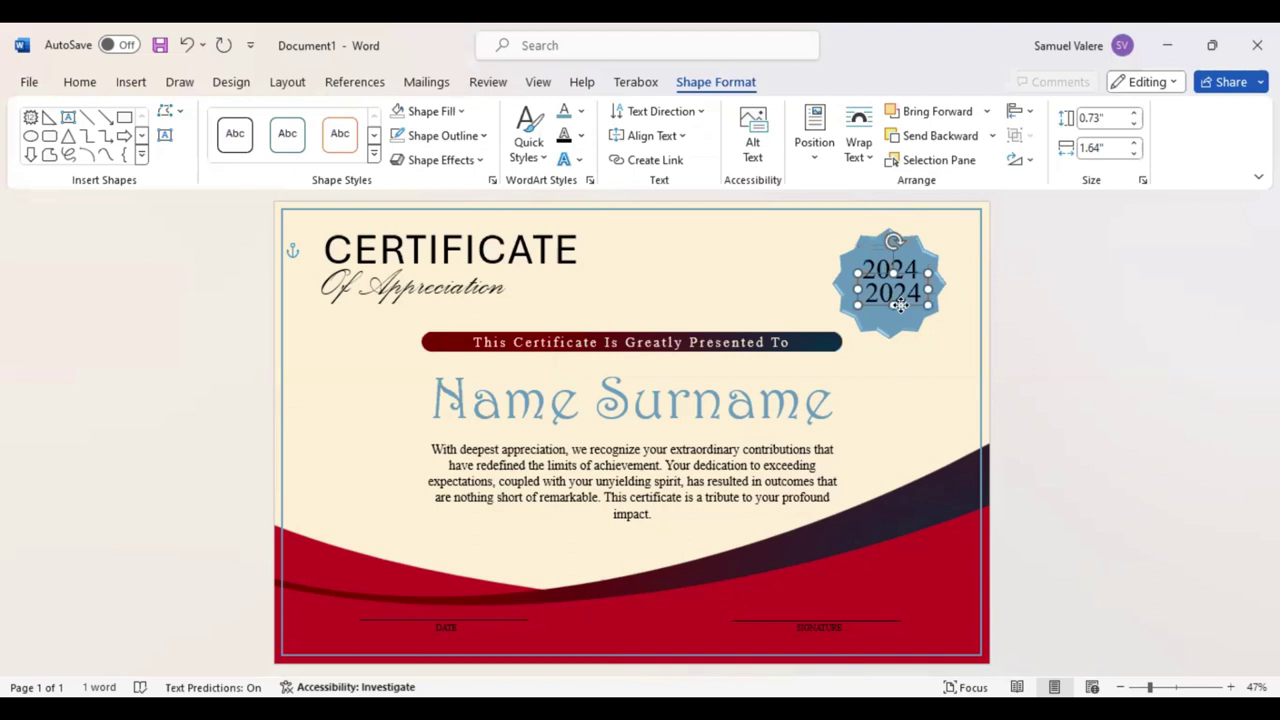
Change the duplicate's text to AWARD, shrink its font, and size the box to 2.11" wide
click(898, 296)
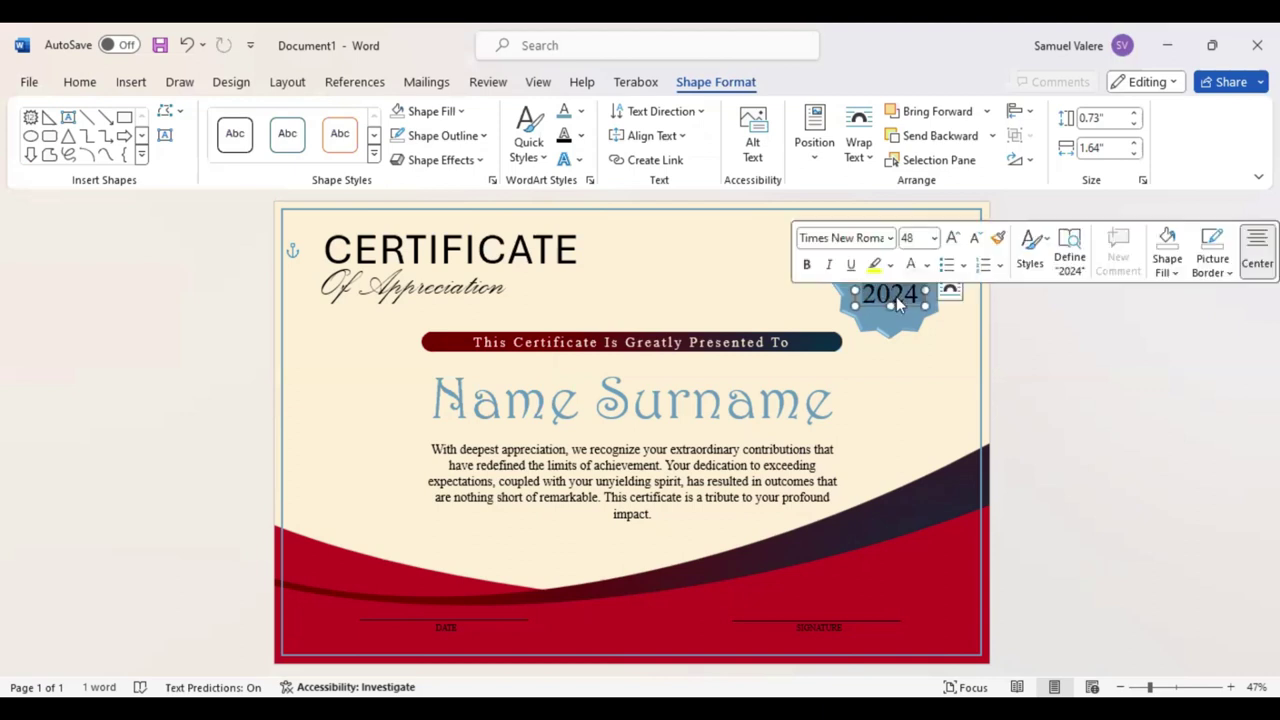
text(AW)
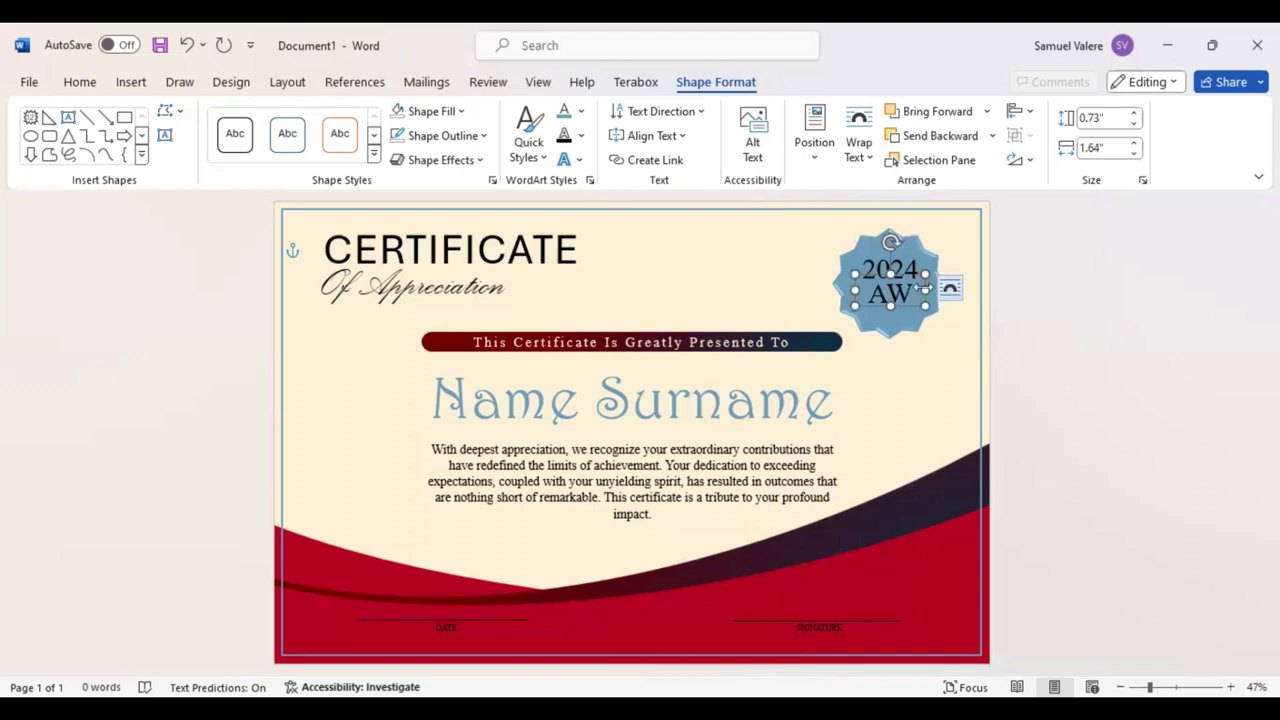
drag(966, 289, 948, 289)
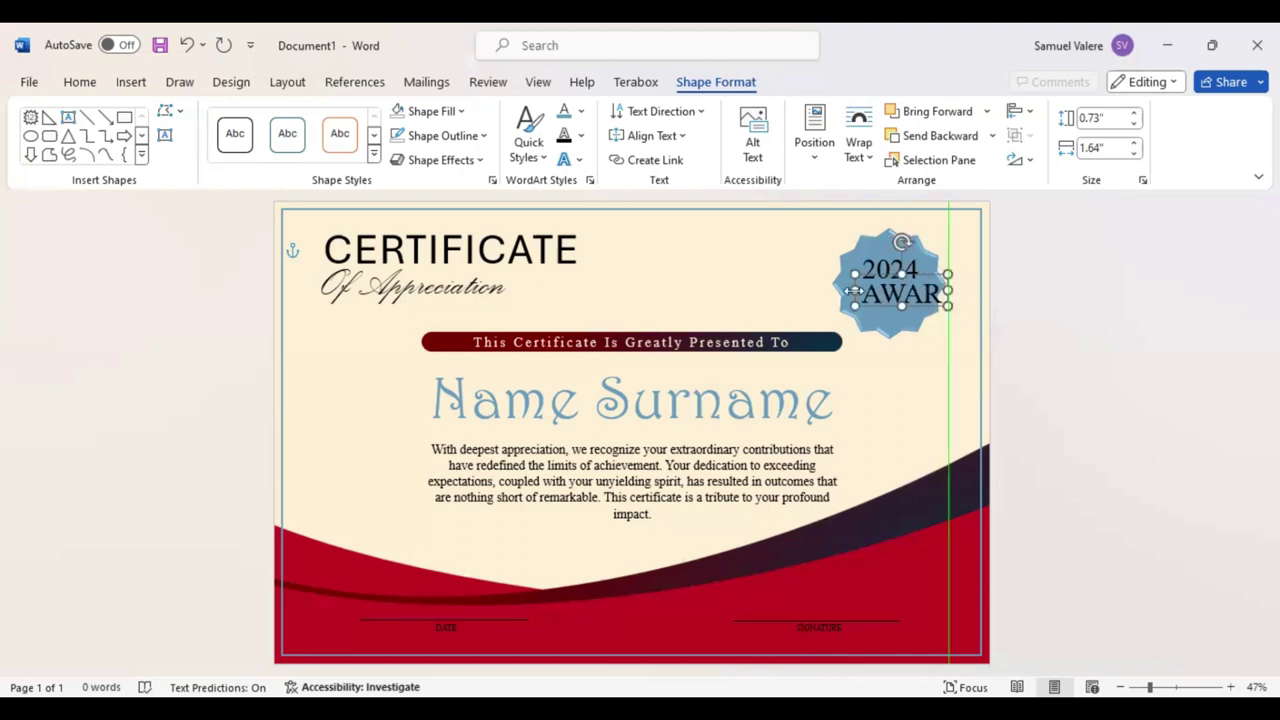
drag(853, 289, 829, 289)
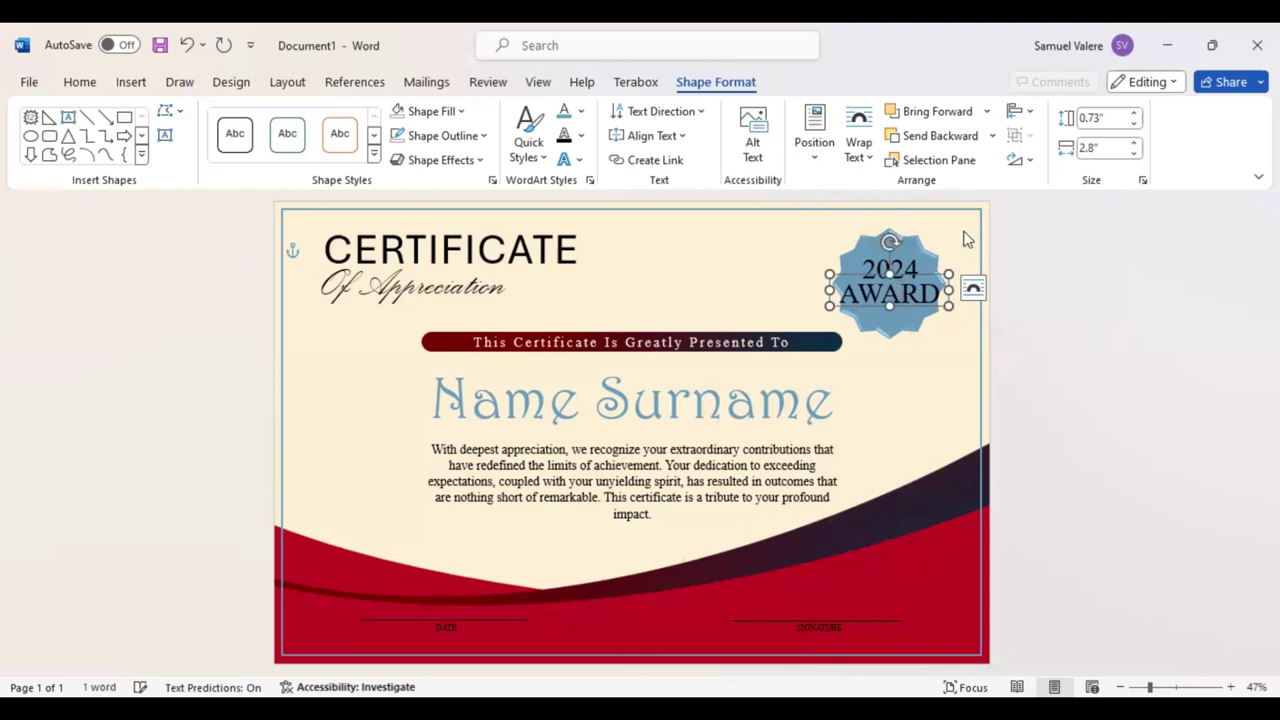
key(ctrl+bracketleft)
drag(829, 289, 904, 309)
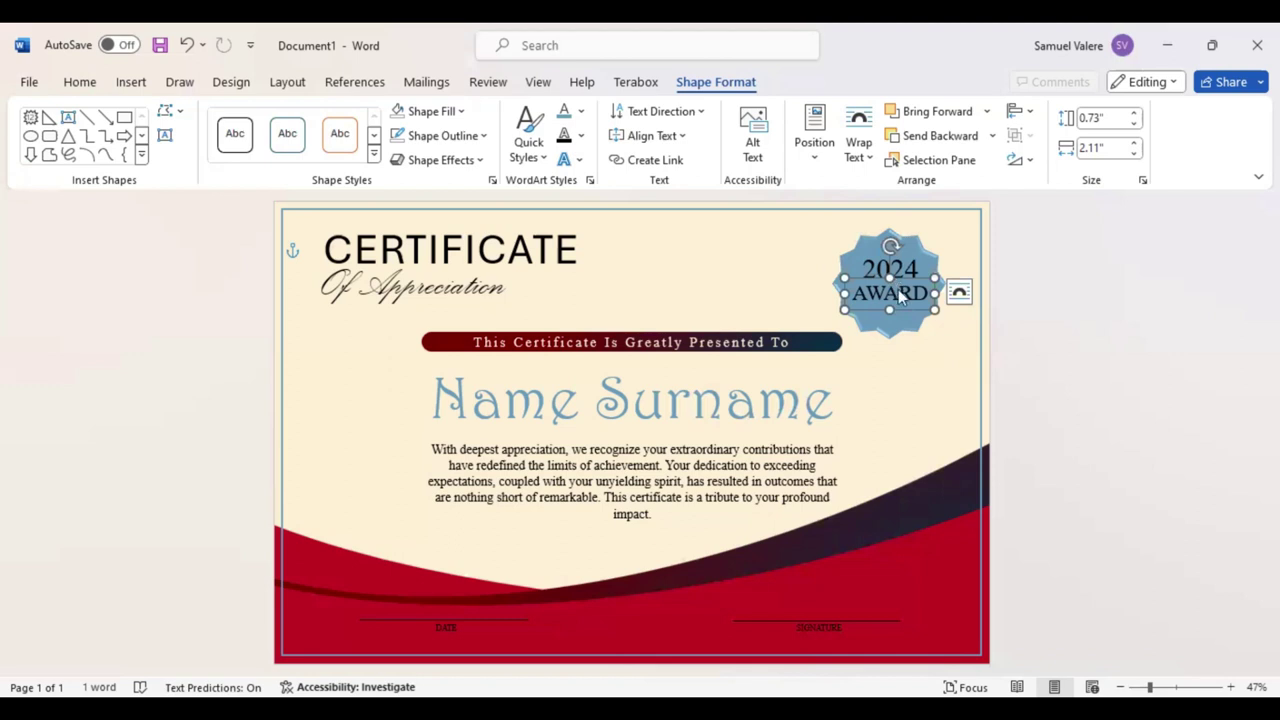
Apply the dark red font colour to both AWARD and 2024 in the star badge
double_click(898, 289)
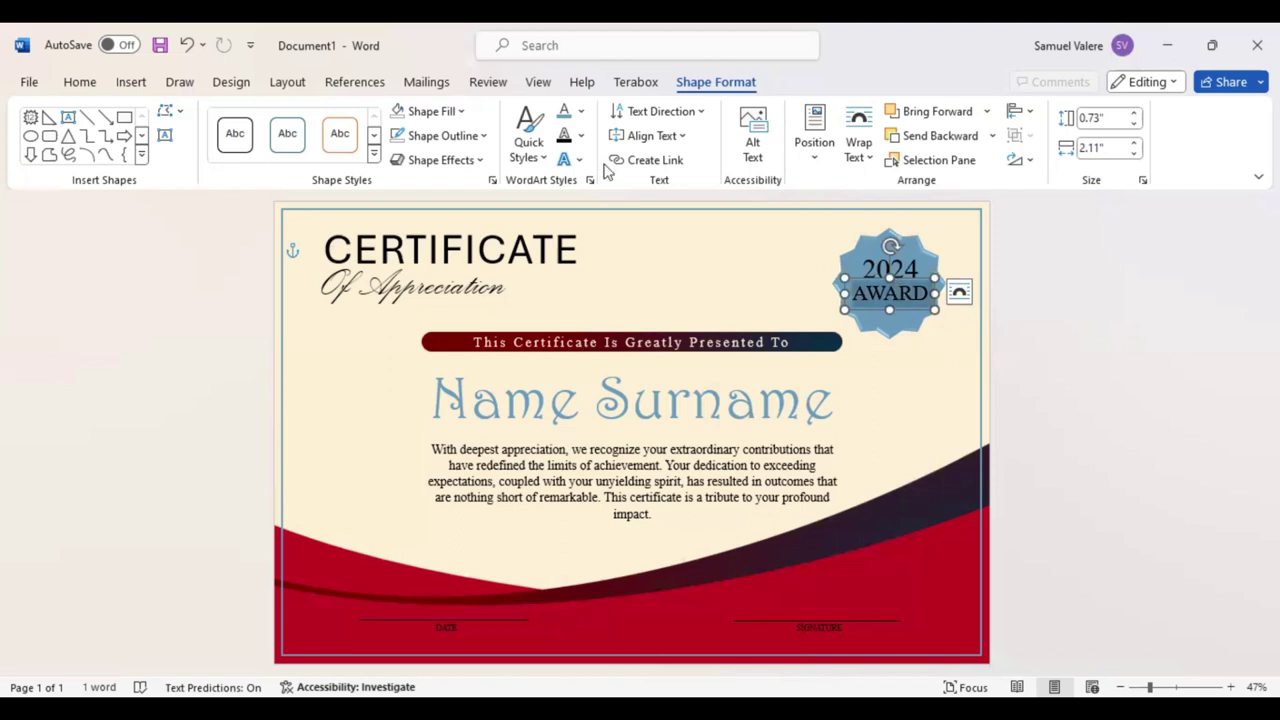
click(581, 112)
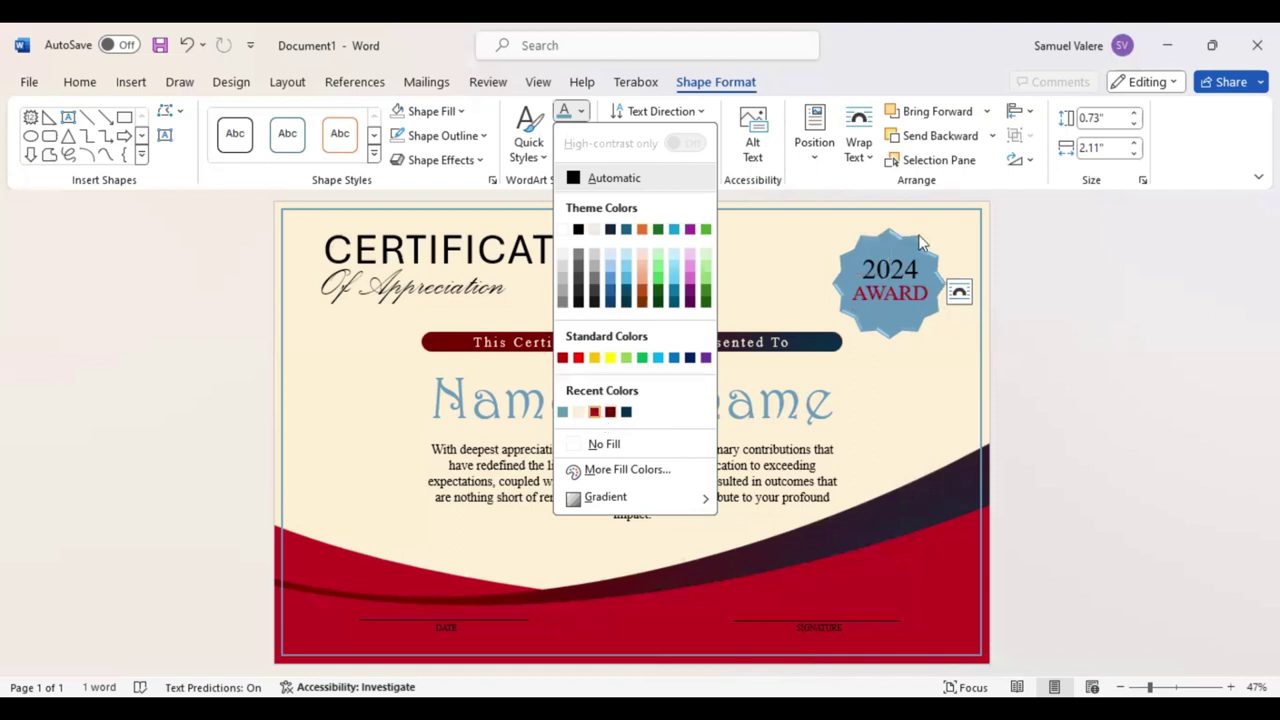
double_click(930, 243)
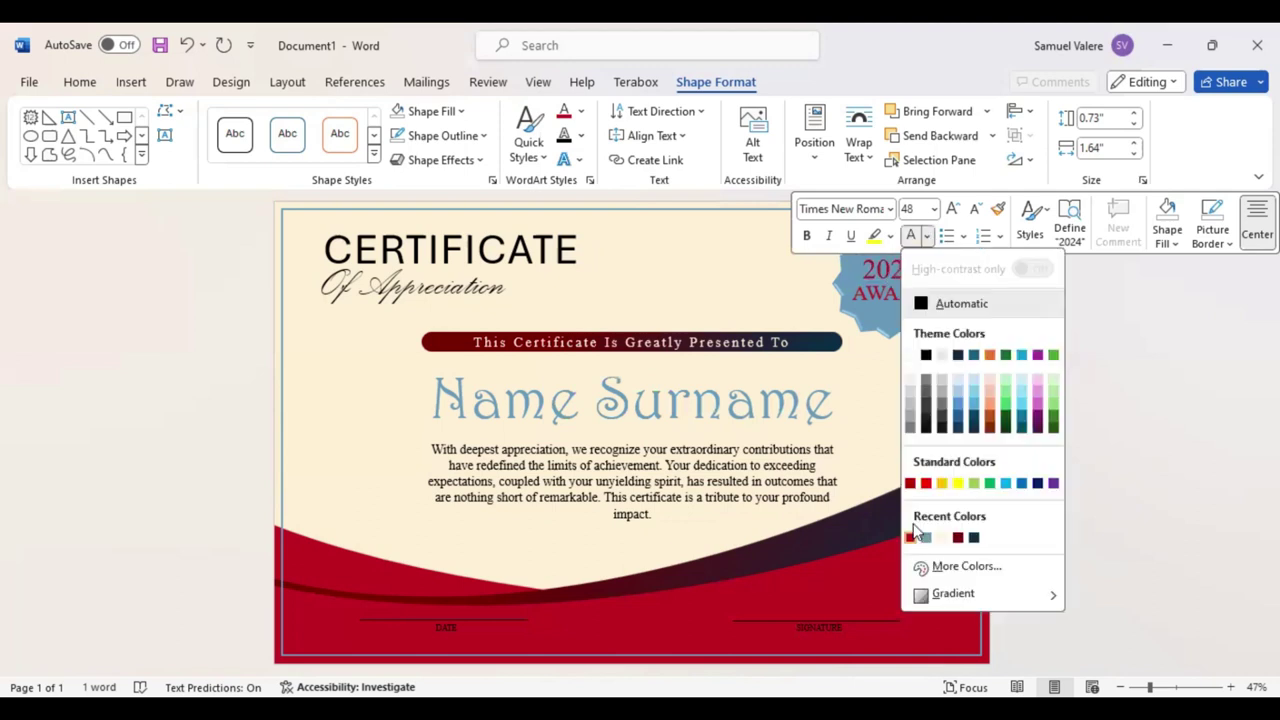
click(806, 362)
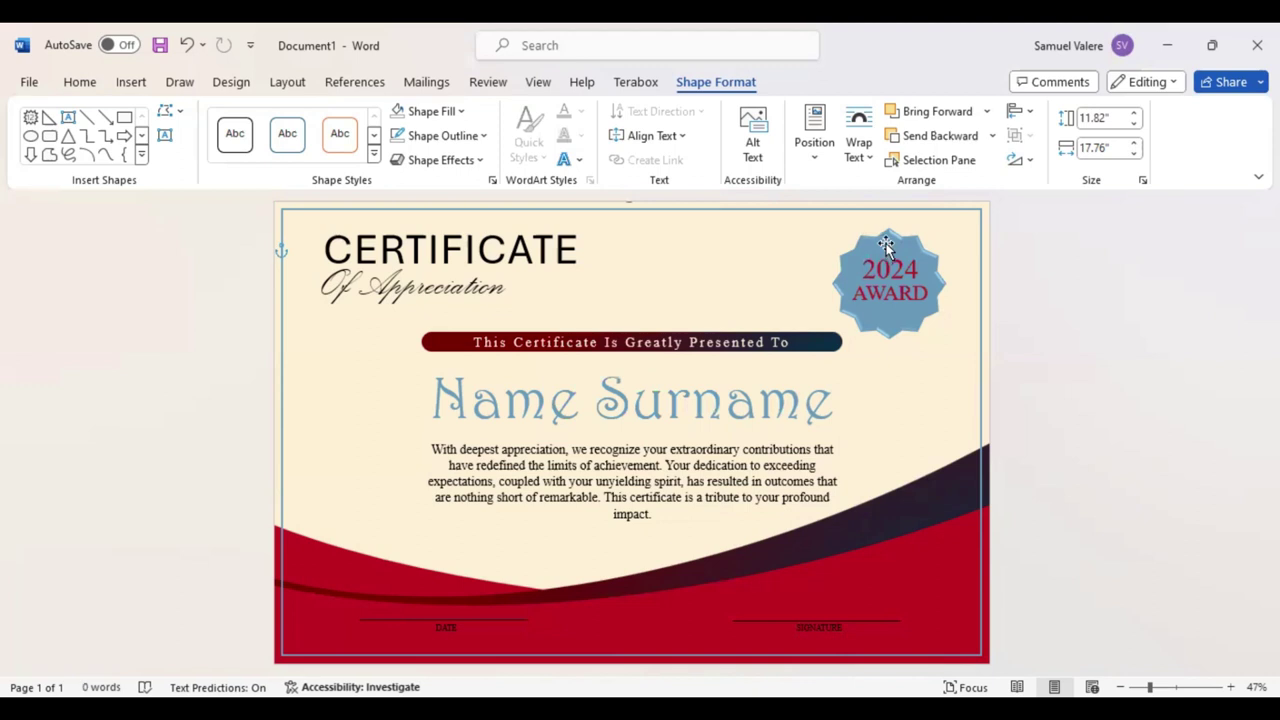
click(886, 245)
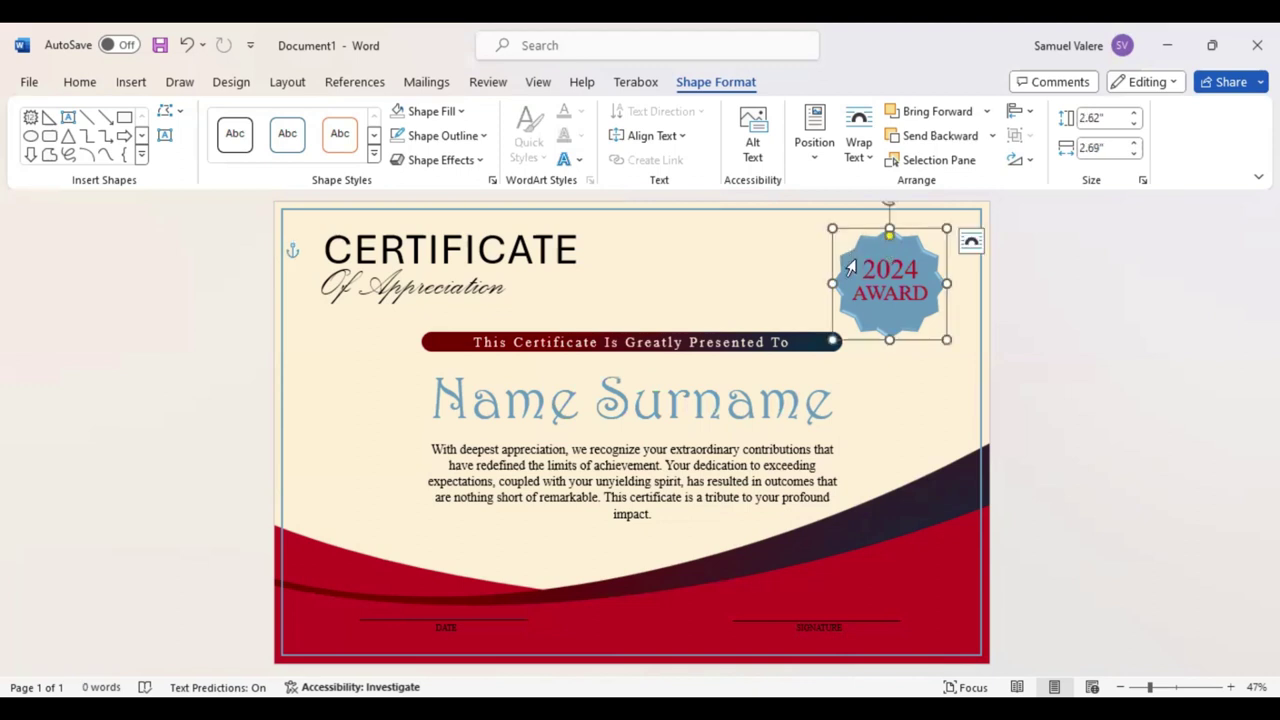
Shrink the star badge slightly and fill it with dark red
drag(944, 339, 938, 332)
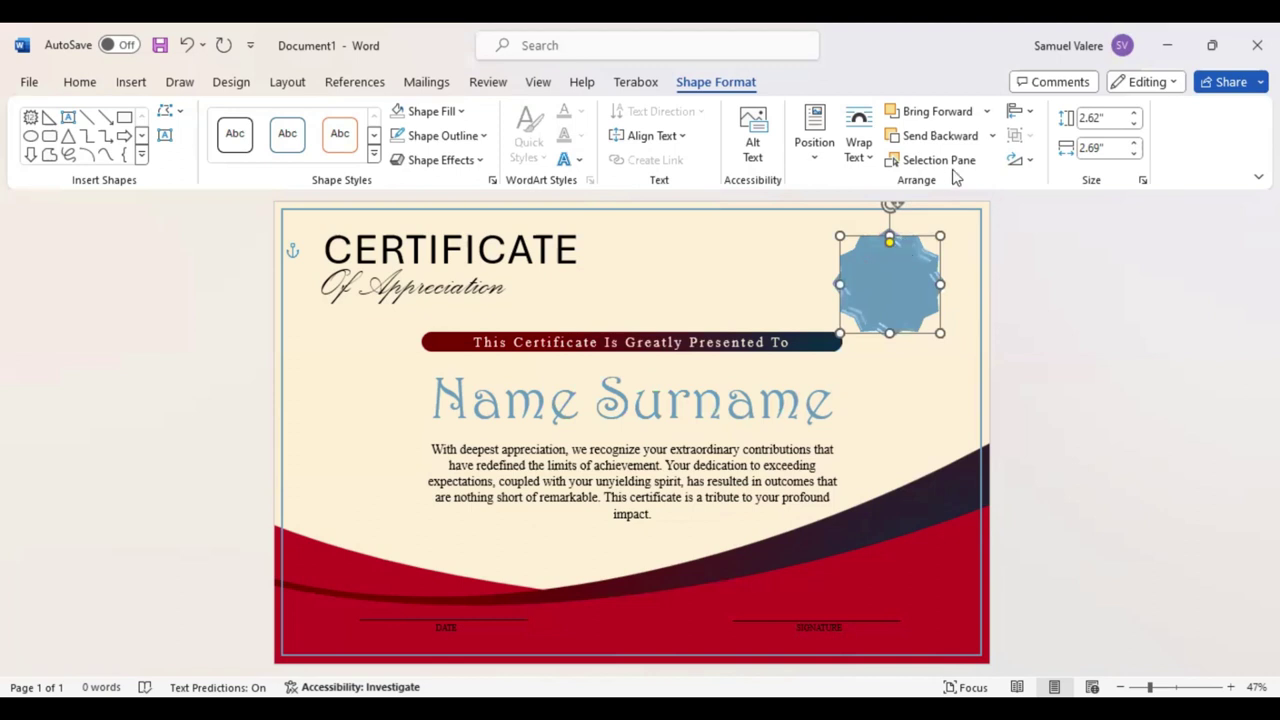
click(463, 111)
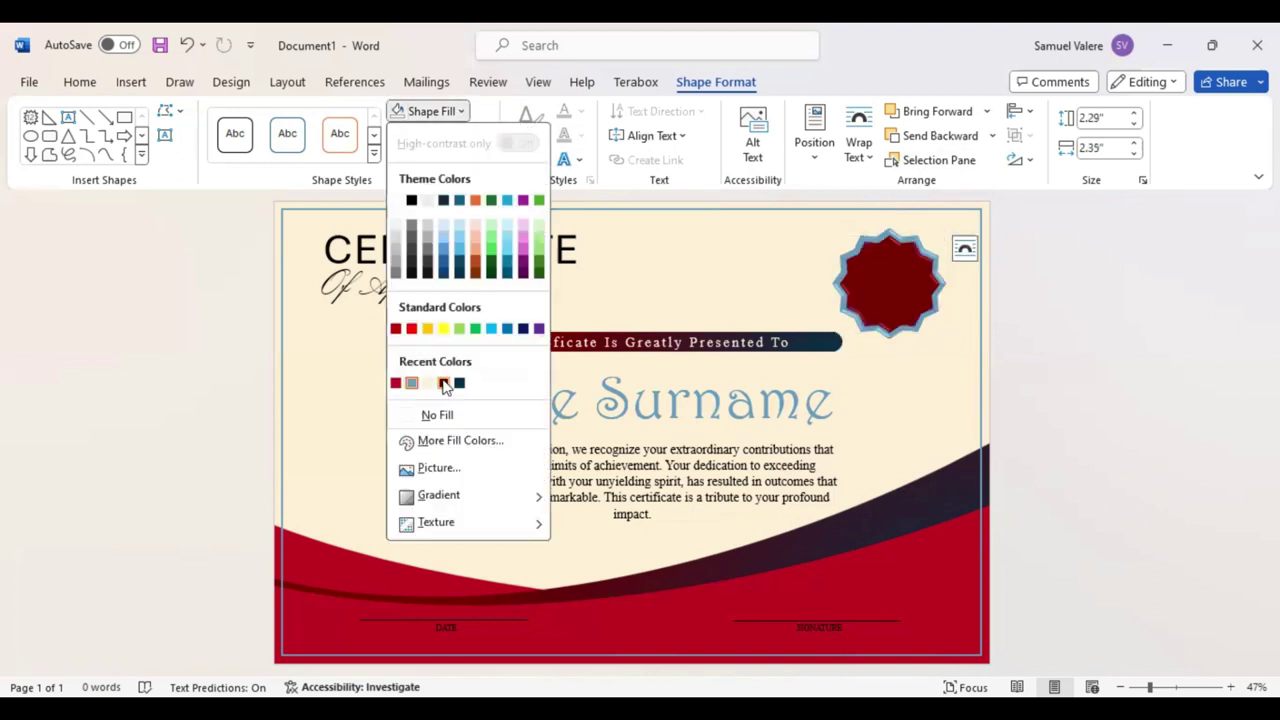
click(444, 384)
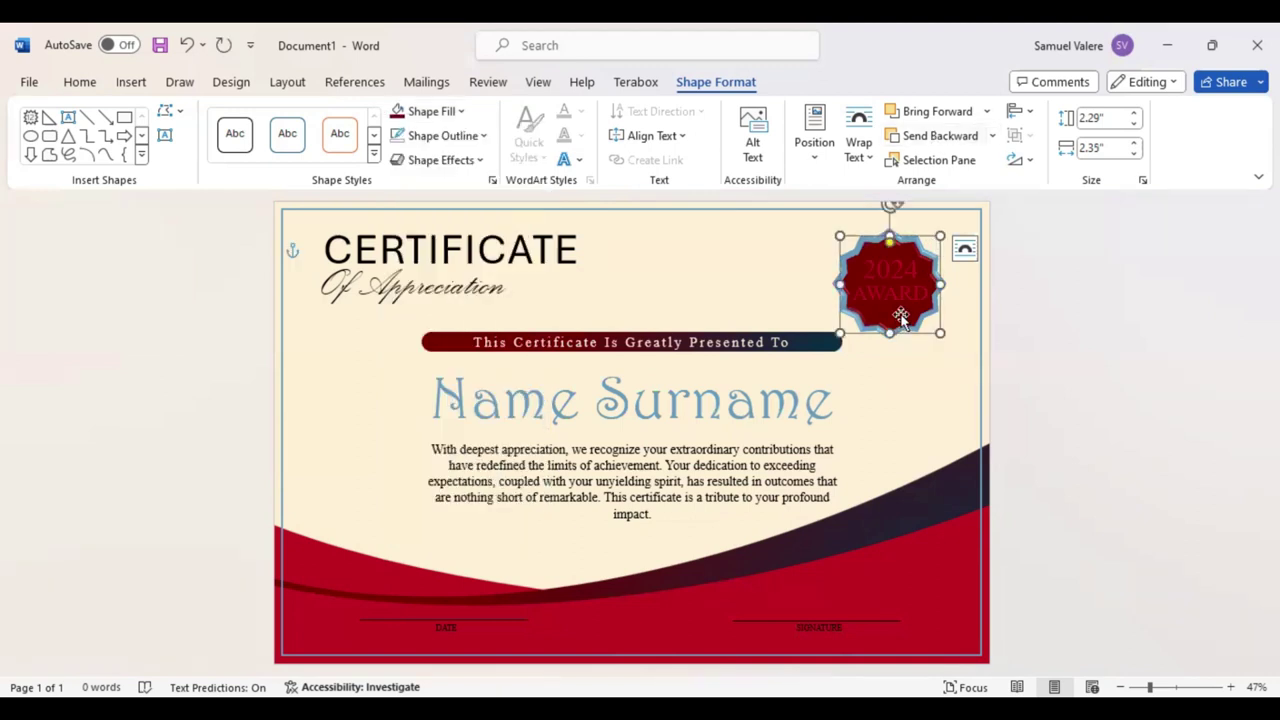
click(833, 280)
Try enlarging the badge again, then undo that resize
click(889, 328)
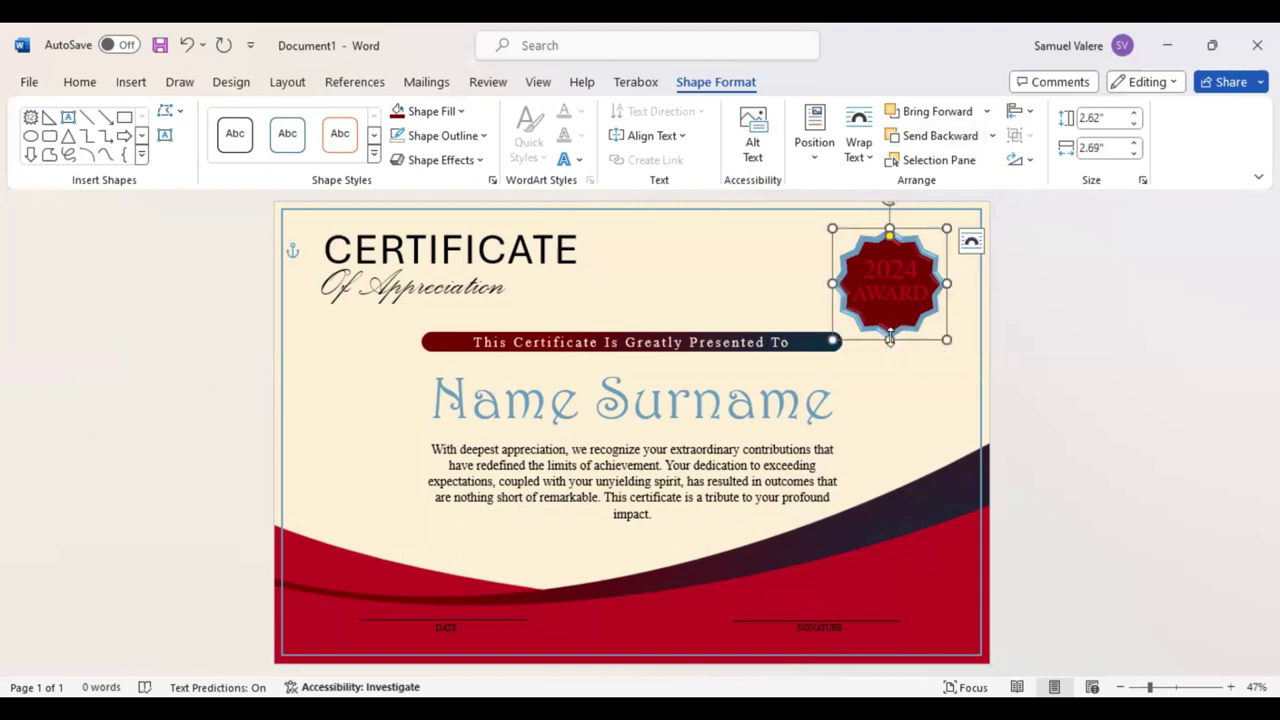
mouse_move(950, 340)
mouse_down()
mouse_move(909, 331)
mouse_move(946, 337)
mouse_move(900, 311)
mouse_up()
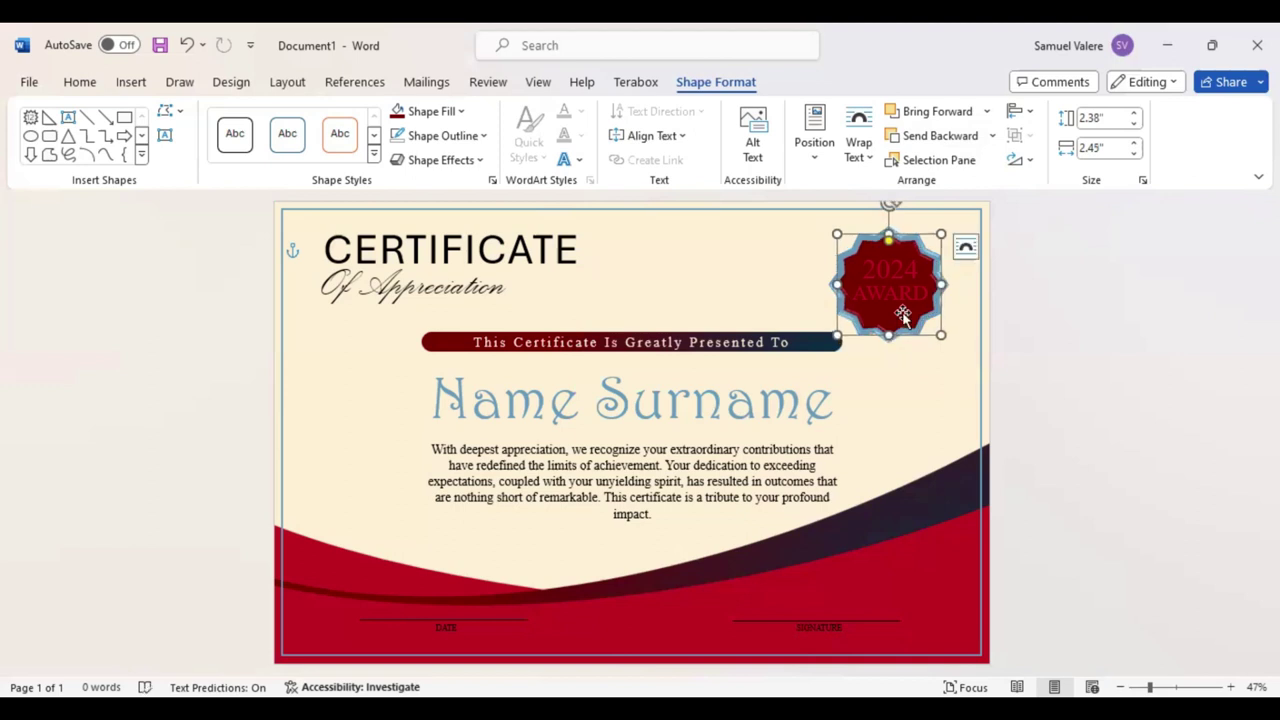
key(ctrl+z)
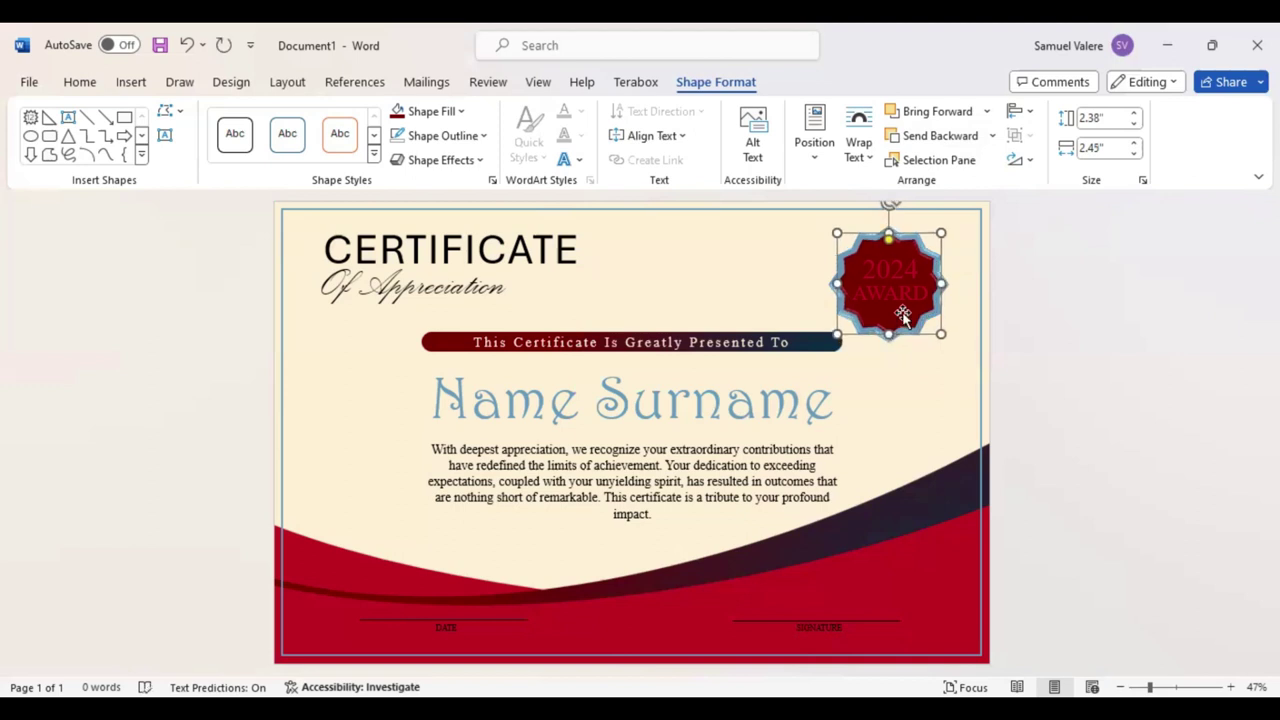